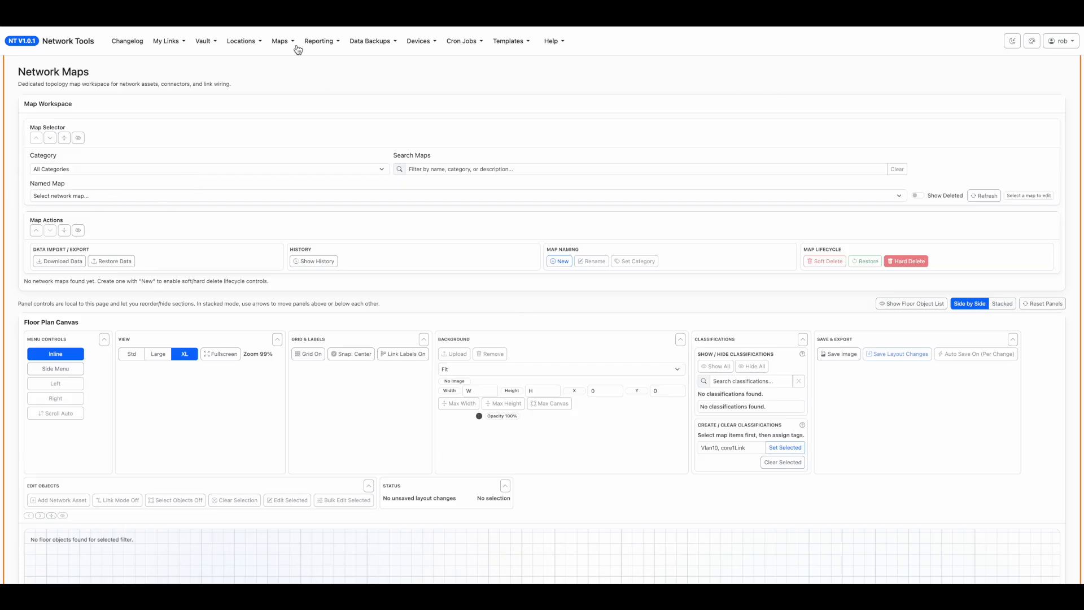
Examine the available network and physical map types and the category, search and named map choices in the Map Selector.
left_click(281, 40)
left_click(289, 81)
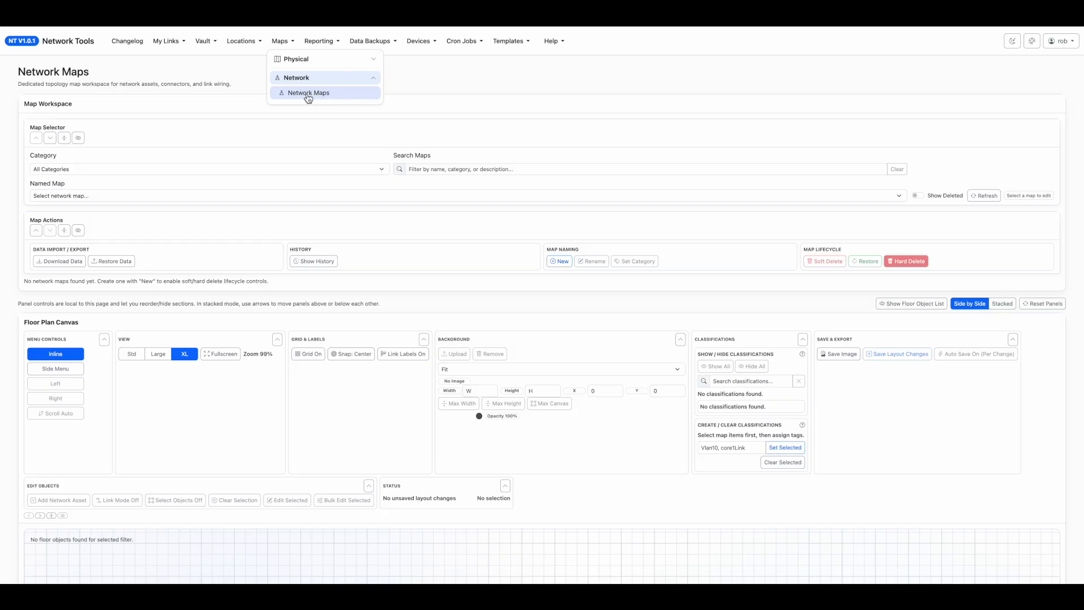
left_click(304, 60)
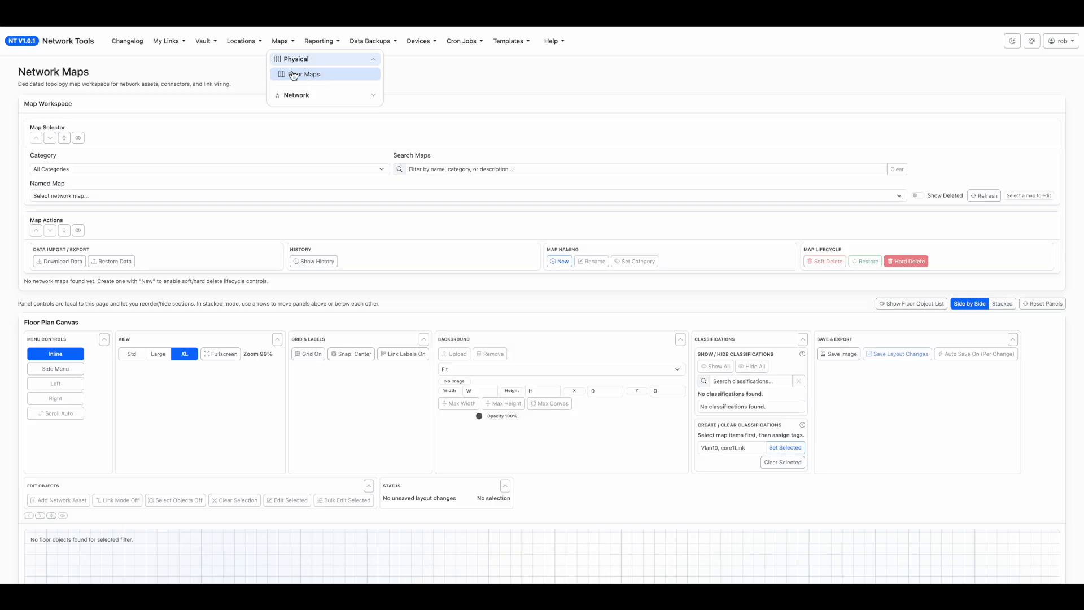
left_click(751, 131)
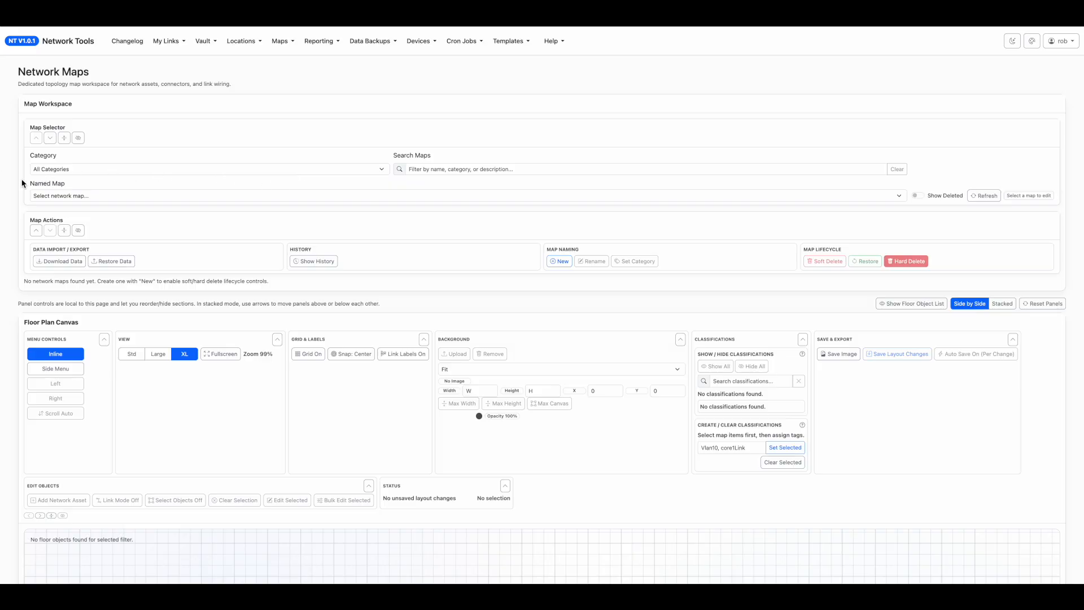
left_click(107, 170)
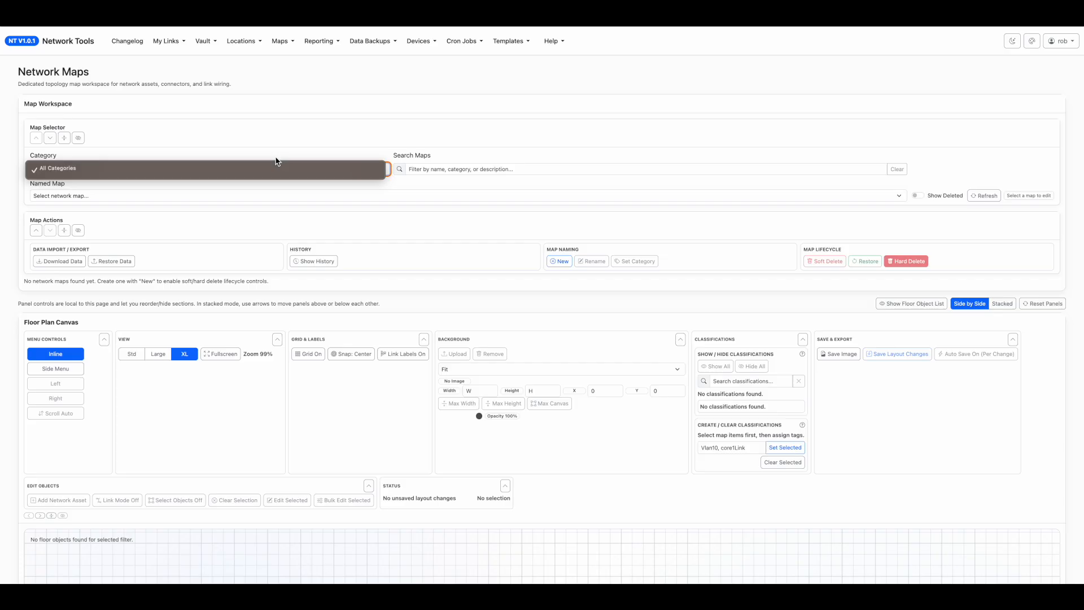
left_click(462, 170)
left_click(462, 169)
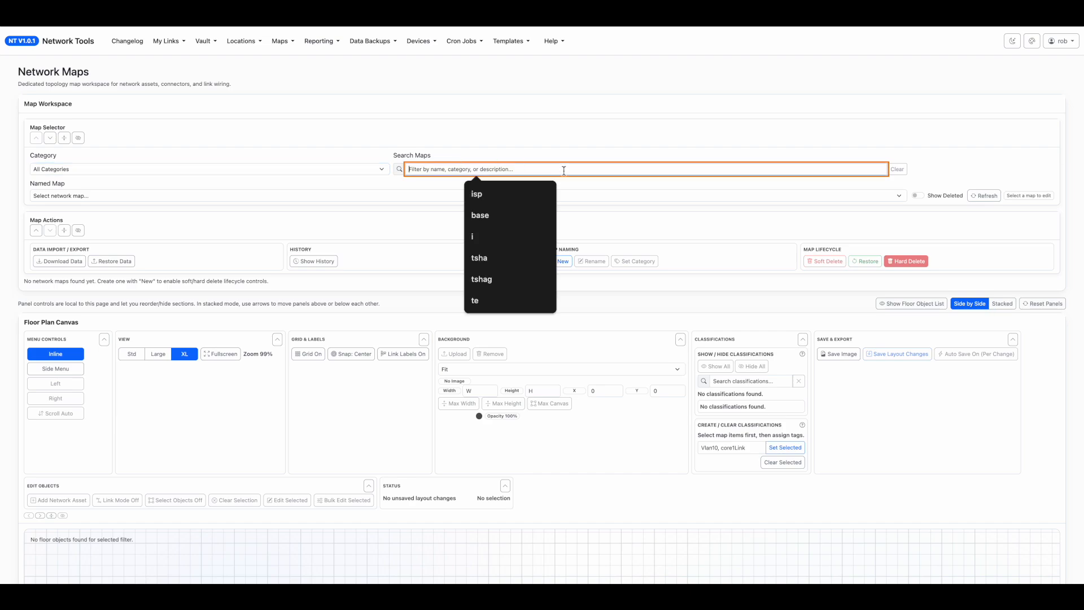
left_click(231, 198)
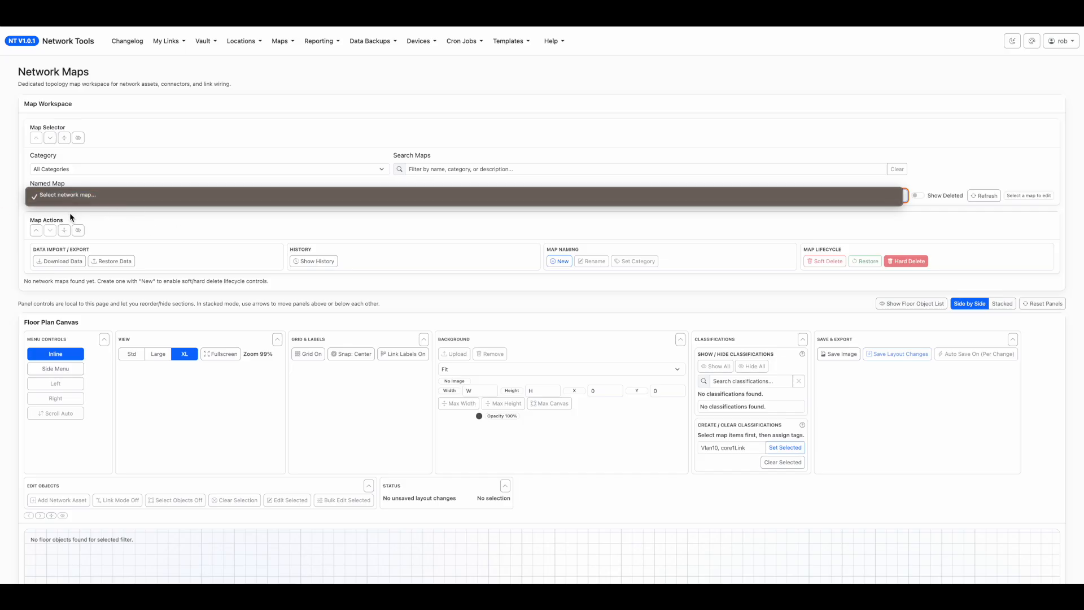
left_click(173, 224)
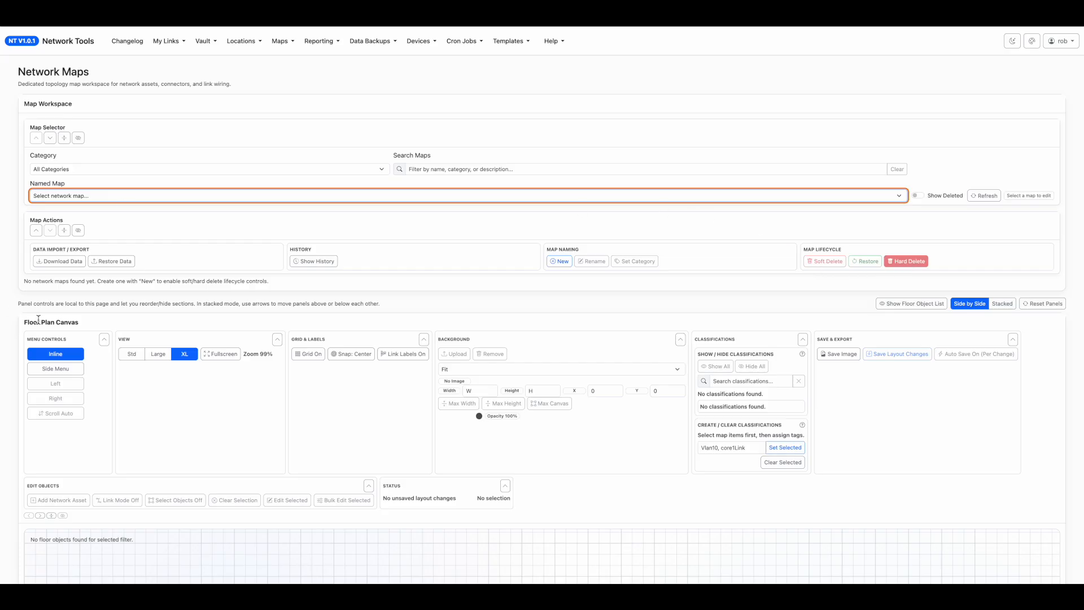
Look over the Floor Plan Canvas section, its tool groups and the full extent of the empty grid.
left_click_drag(28, 324, 113, 326)
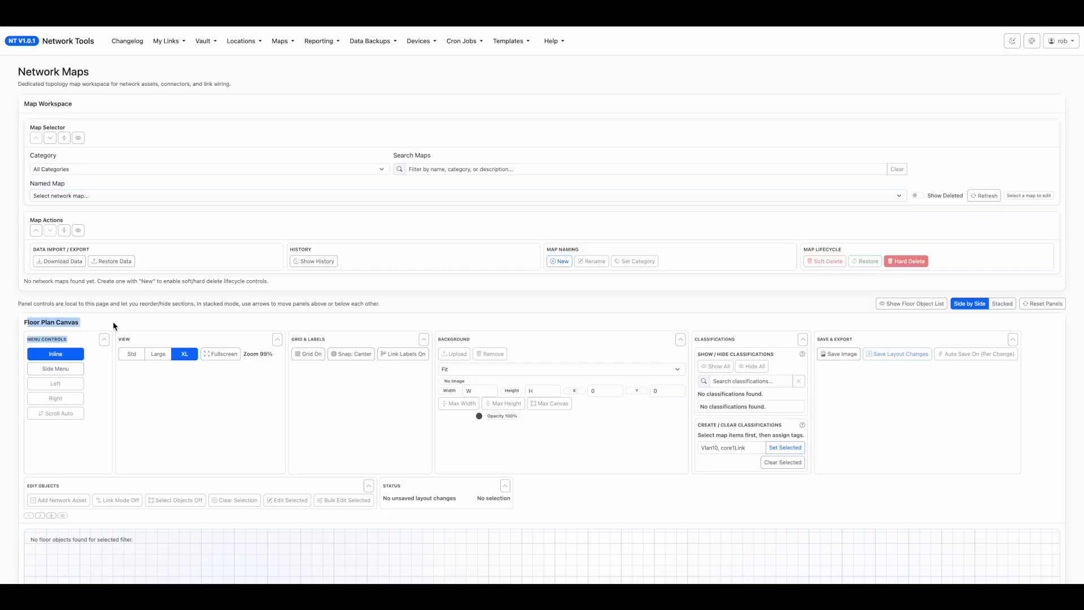
left_click_drag(1, 398, 6, 398)
left_click(9, 398)
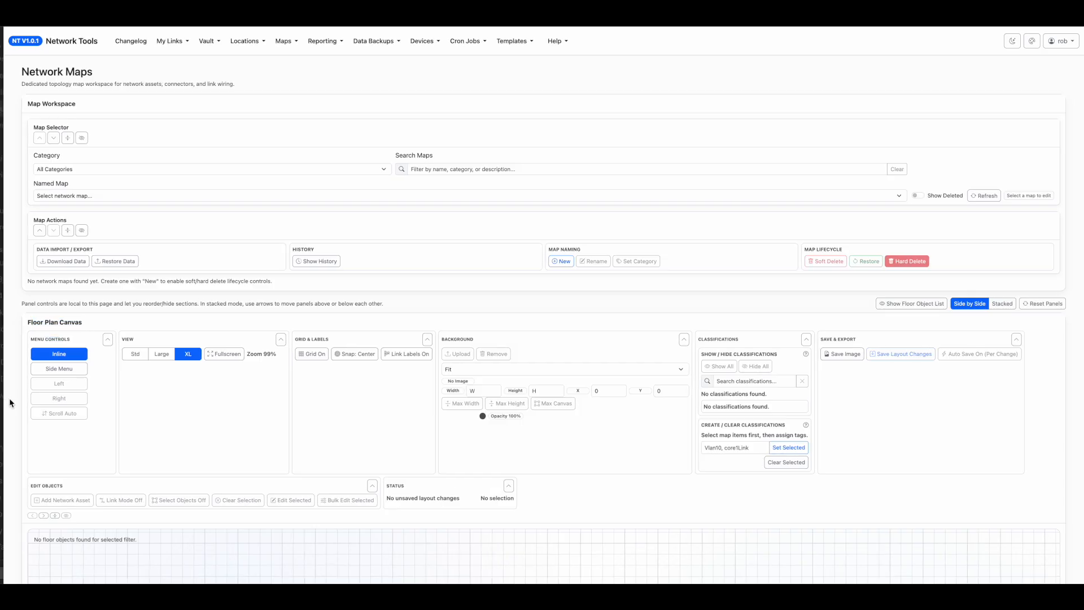
scroll(9, 400, "down", 3)
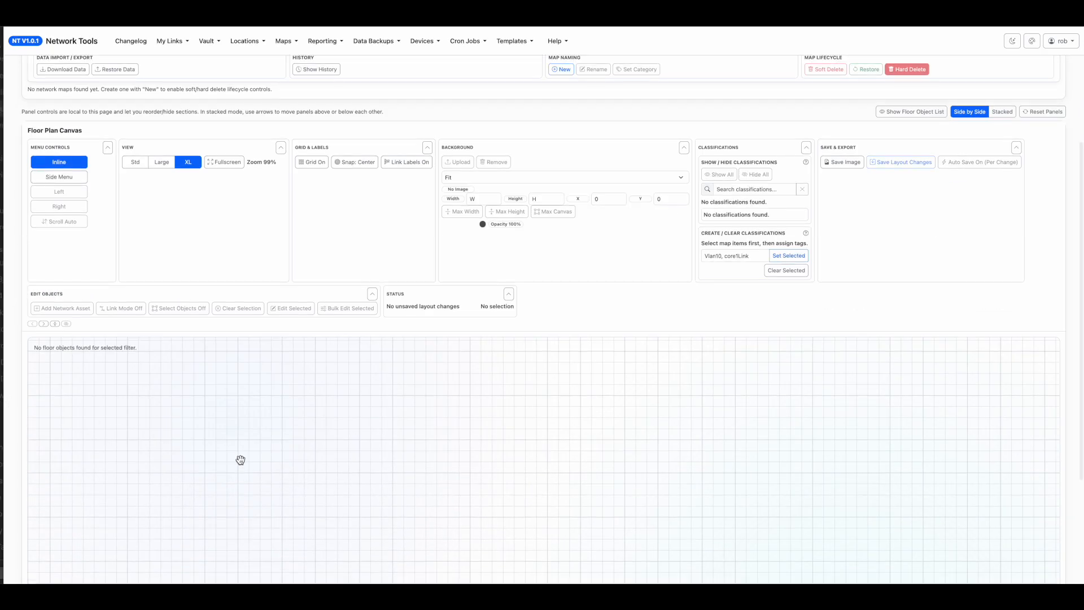
scroll(240, 459, "down", 3)
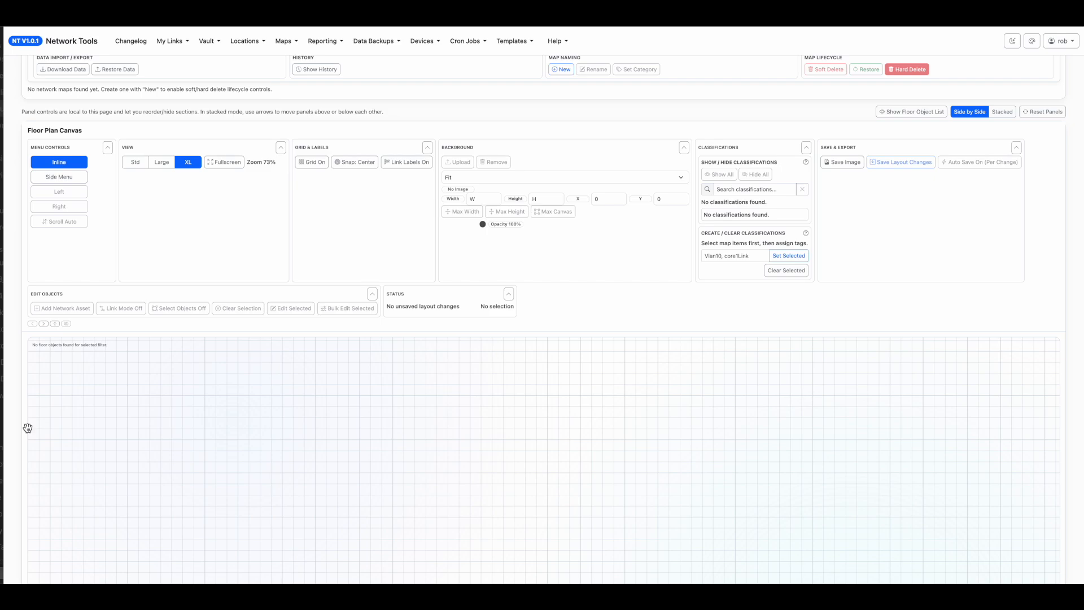
scroll(17, 430, "down", 4)
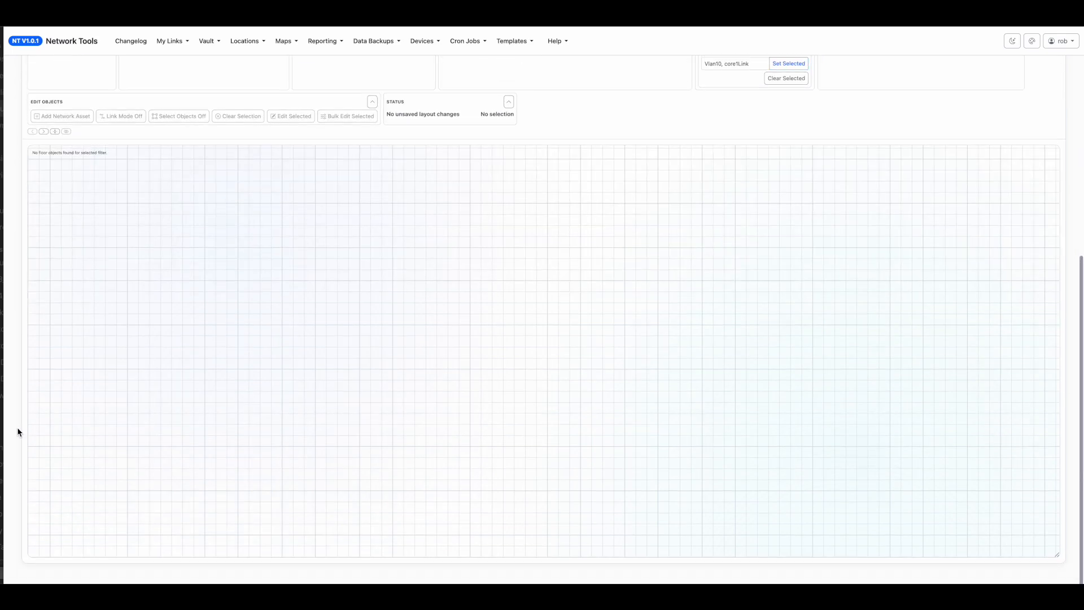
scroll(18, 430, "up", 2)
scroll(346, 216, "up", 3)
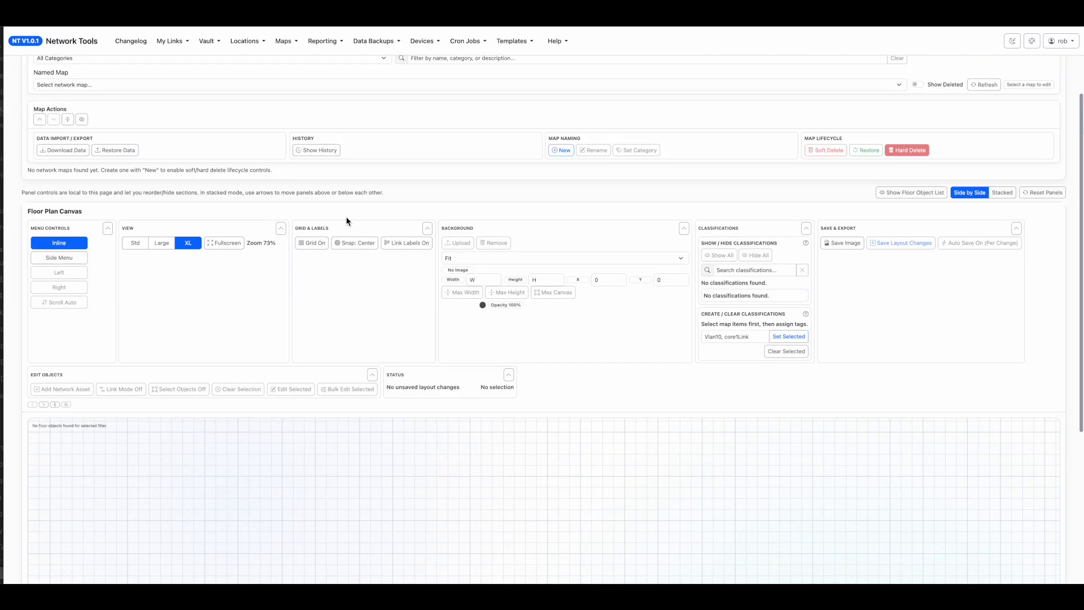
Try the canvas tools as a Side Menu docked Right and Left, and return them to Inline.
left_click(73, 258)
left_click_drag(959, 33, 1008, 32)
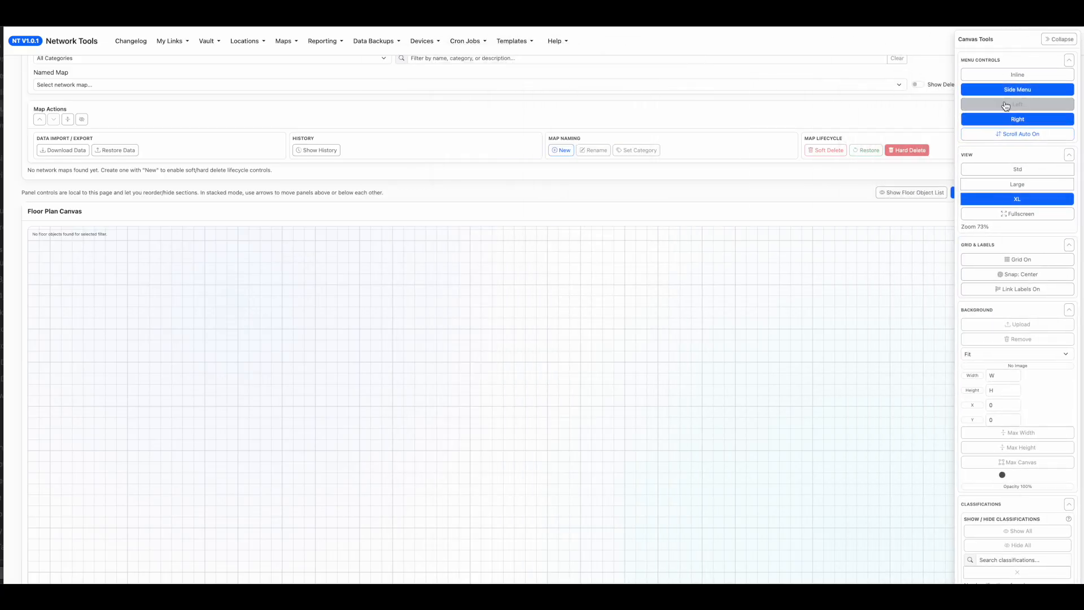
left_click(1023, 119)
left_click(1020, 105)
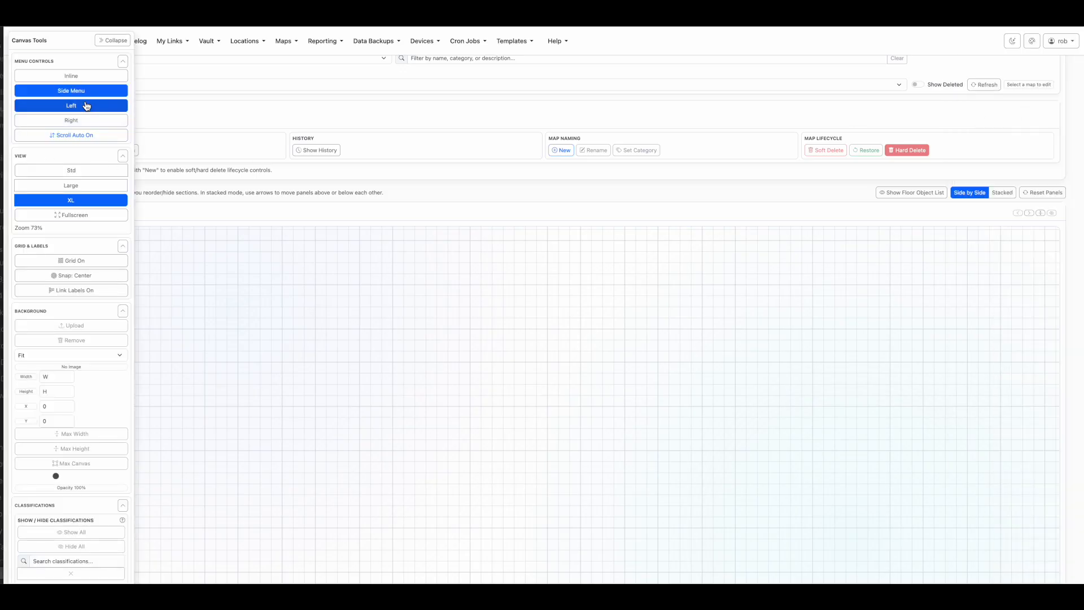
left_click(73, 79)
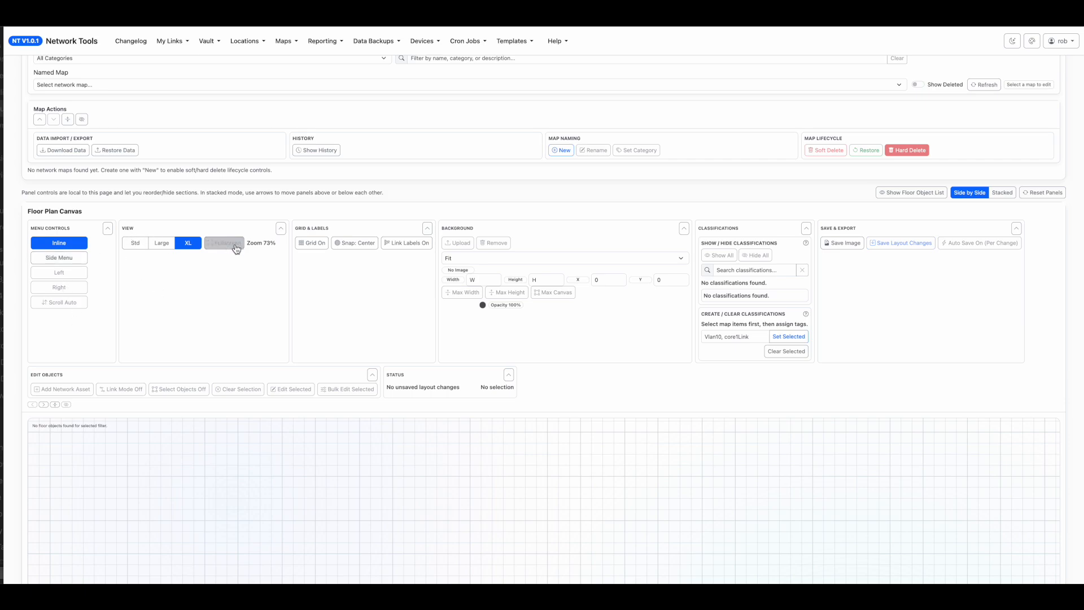
Zoom the canvas out to 48%, view it in fullscreen and return to the normal page layout.
scroll(73, 479, "down", 5)
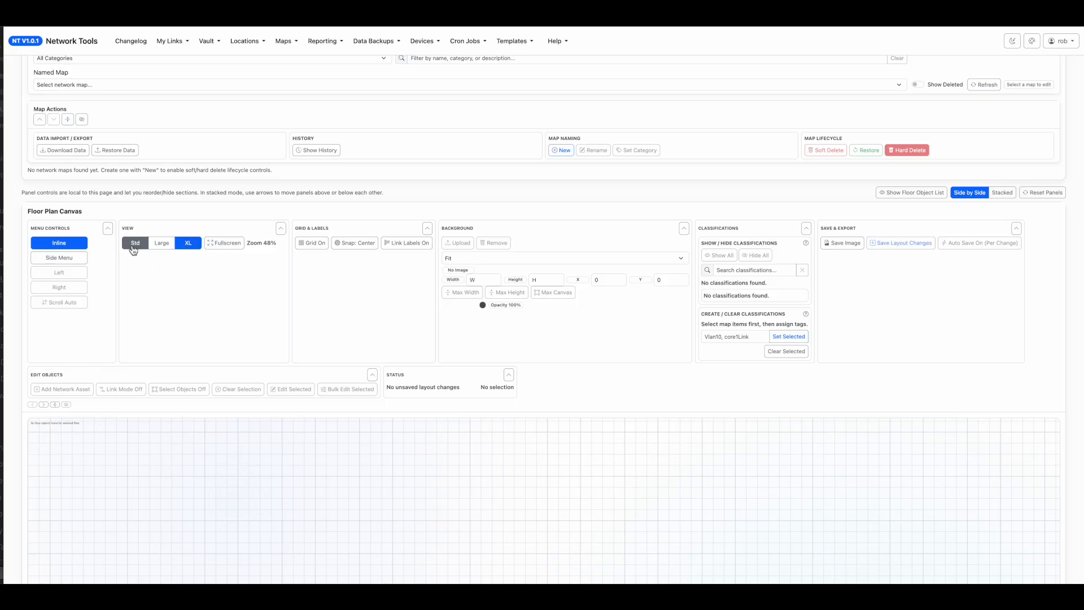
left_click(227, 243)
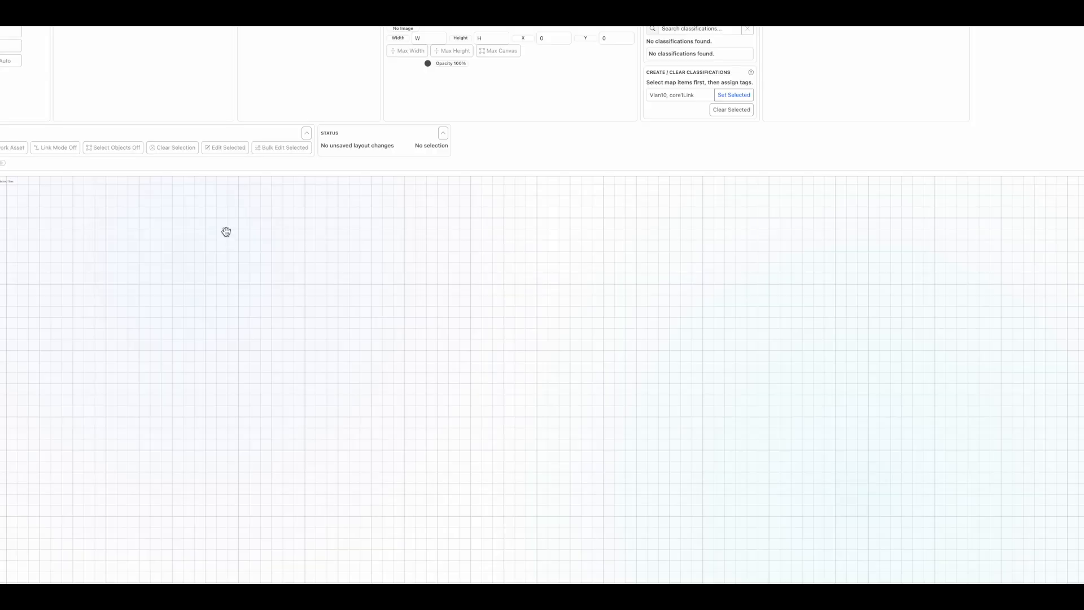
key("Escape")
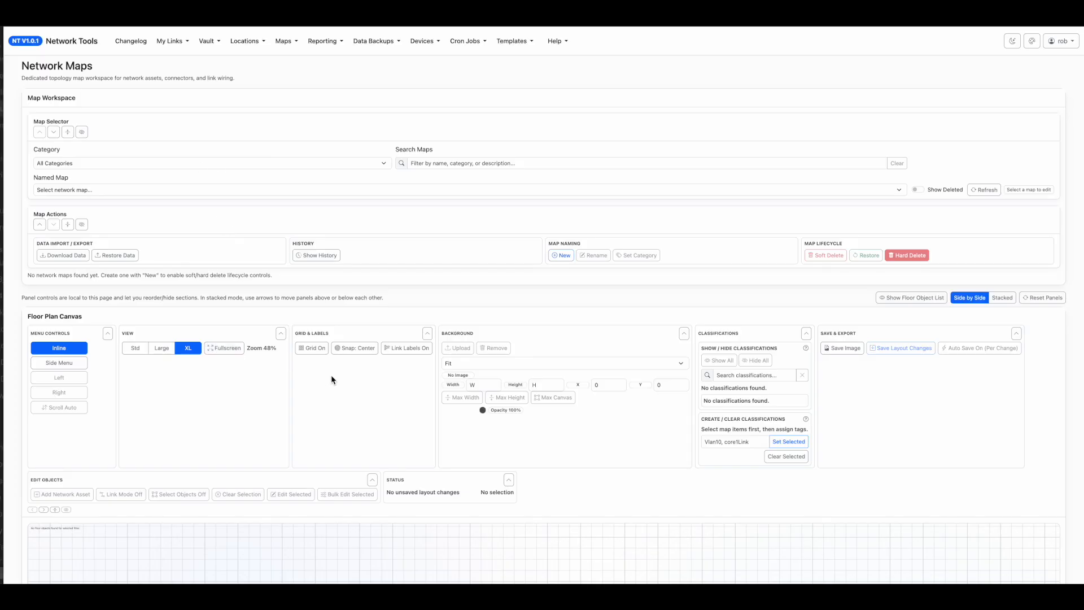
Toggle the canvas grid off and back on.
scroll(298, 437, "down", 1)
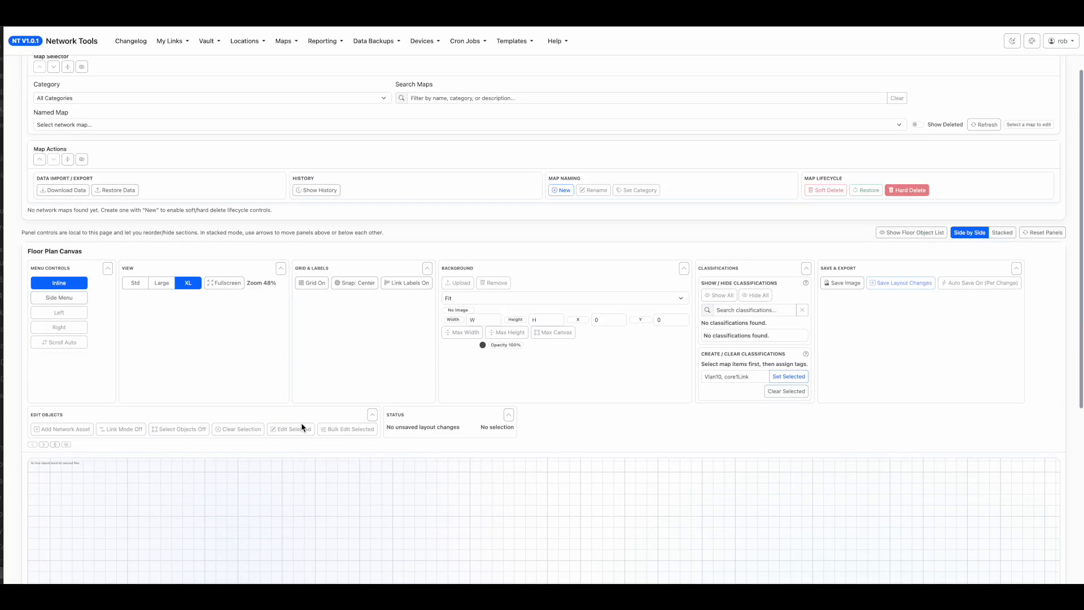
left_click(314, 283)
left_click(315, 285)
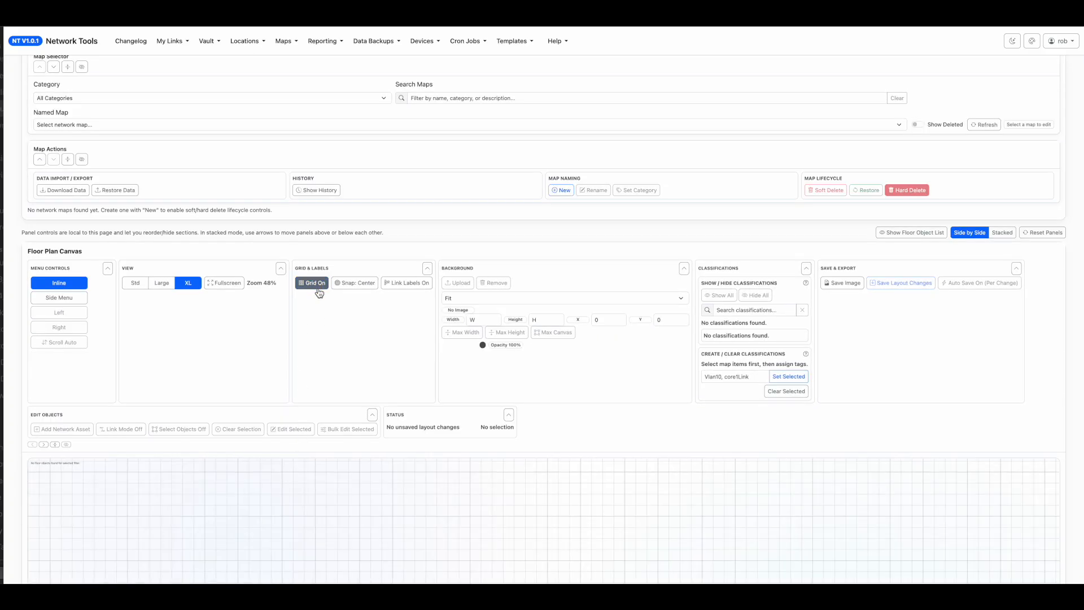
scroll(381, 338, "down", 1)
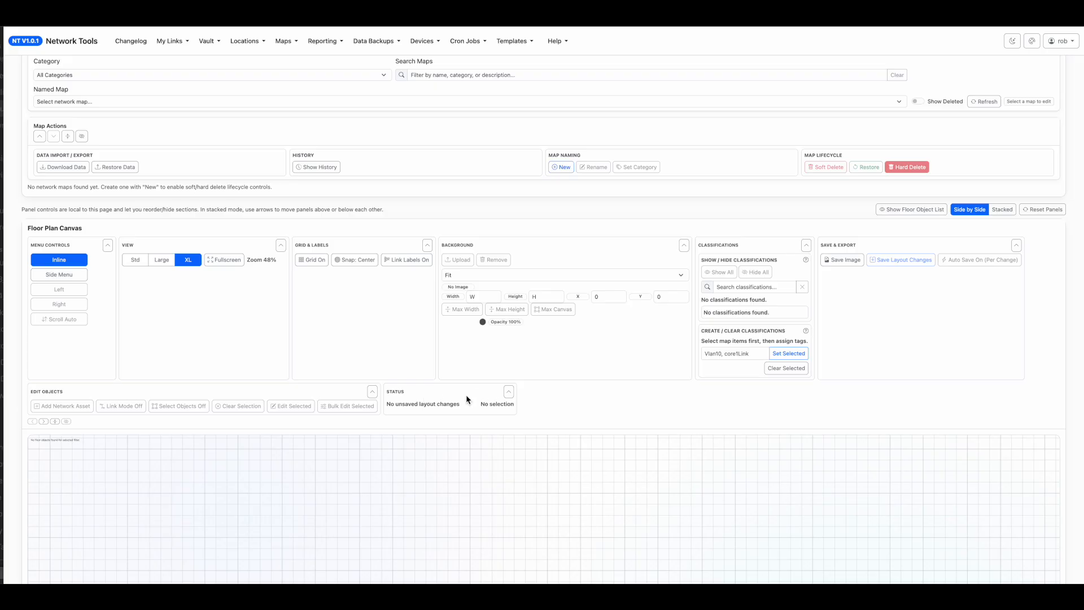
left_click_drag(472, 406, 390, 404)
left_click_drag(512, 402, 384, 402)
left_click(387, 403)
scroll(619, 409, "down", 1)
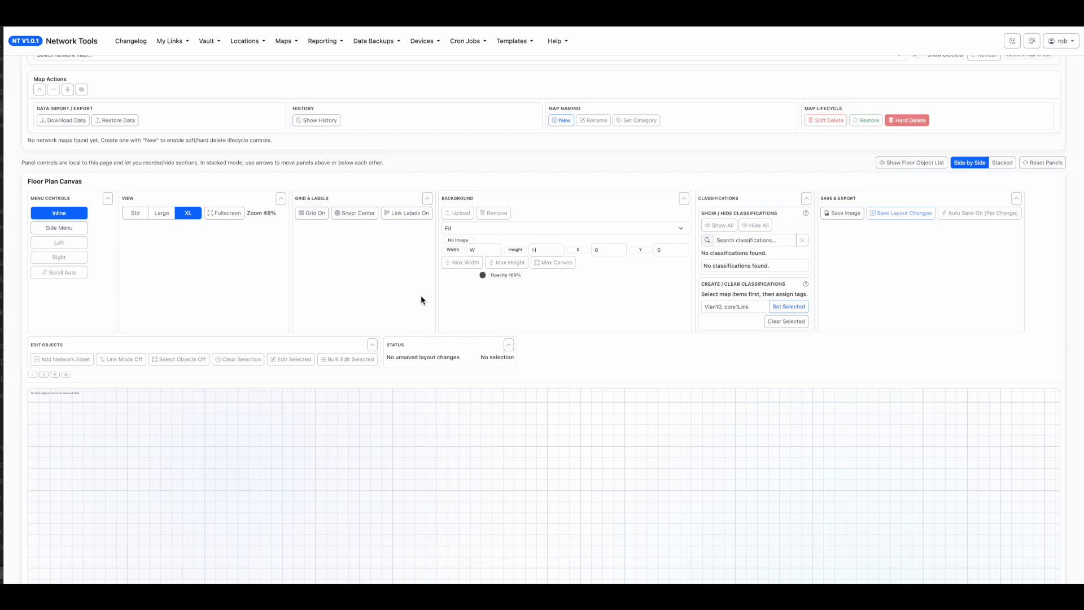
Start a new network map and name it TEST_ISP_CORE_ROUTER.
scroll(421, 296, "up", 1)
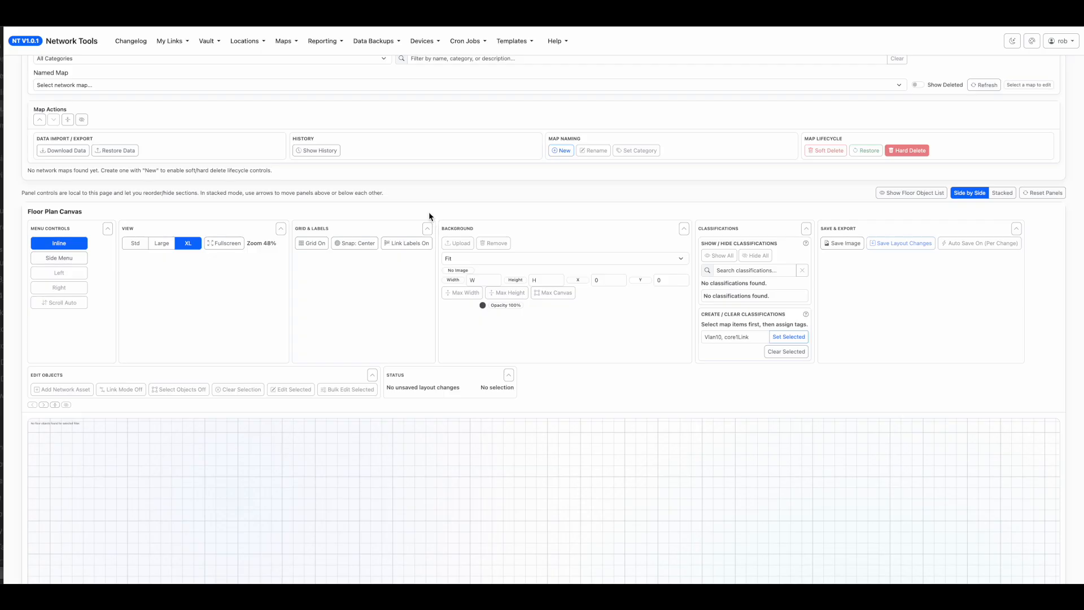
scroll(513, 213, "up", 1)
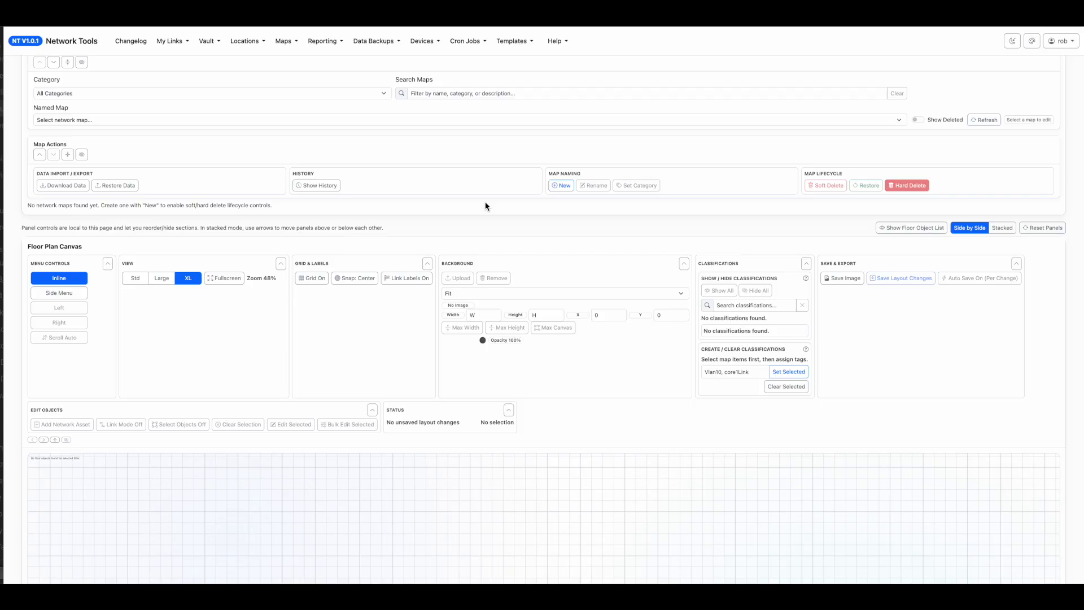
left_click(563, 186)
left_click(492, 89)
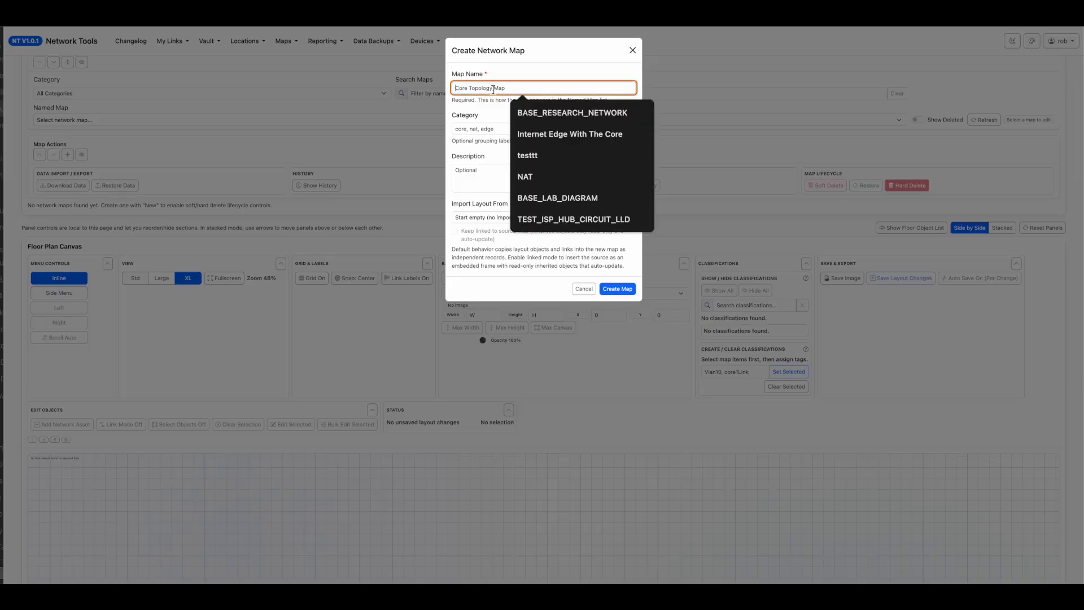
type("TES")
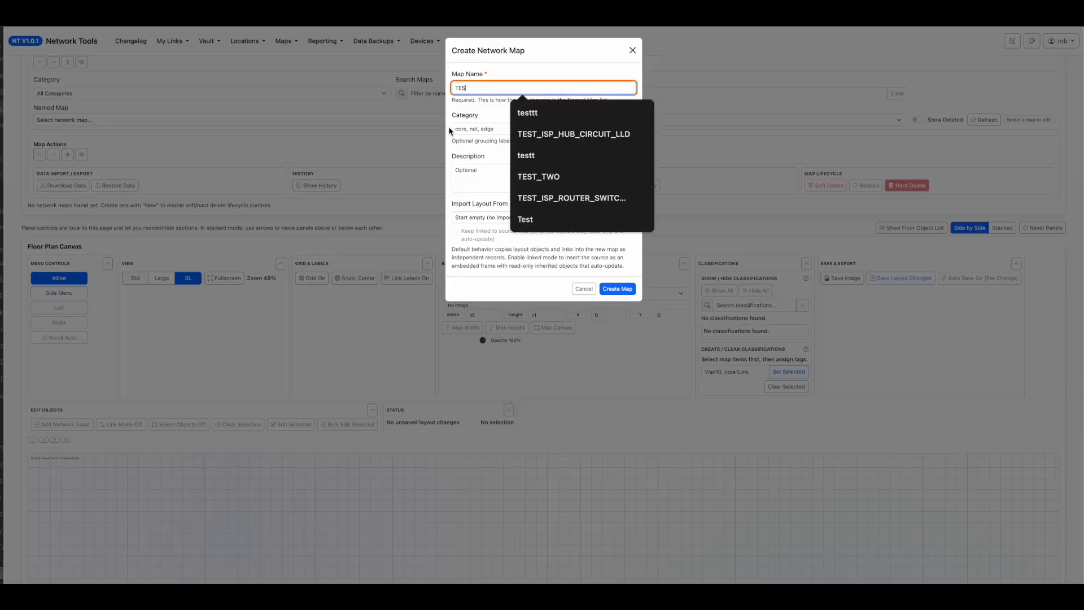
type("T_ISP_")
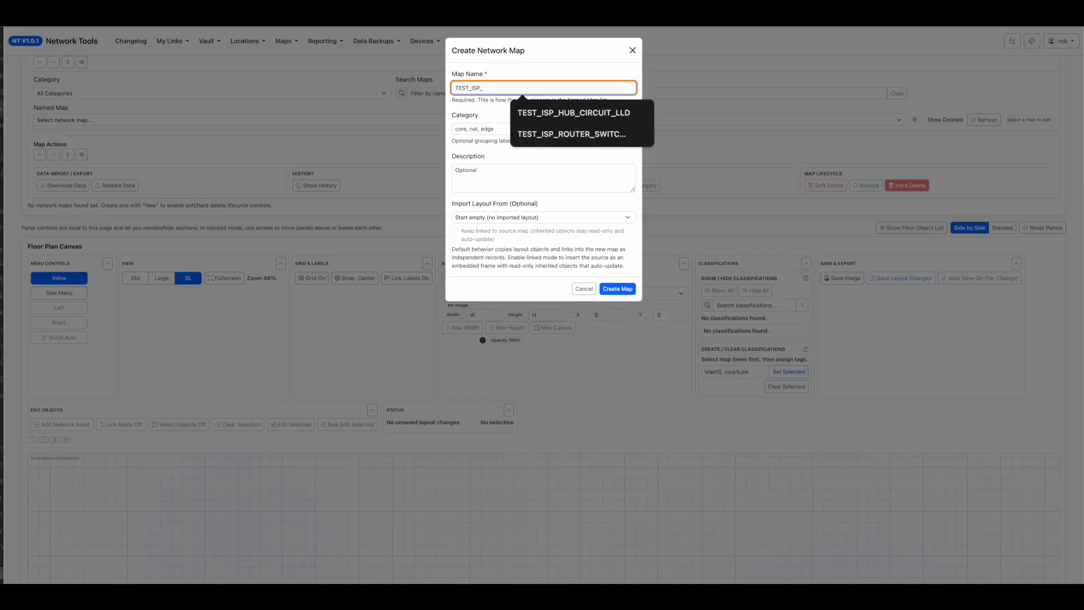
type("CORE_ROUTER")
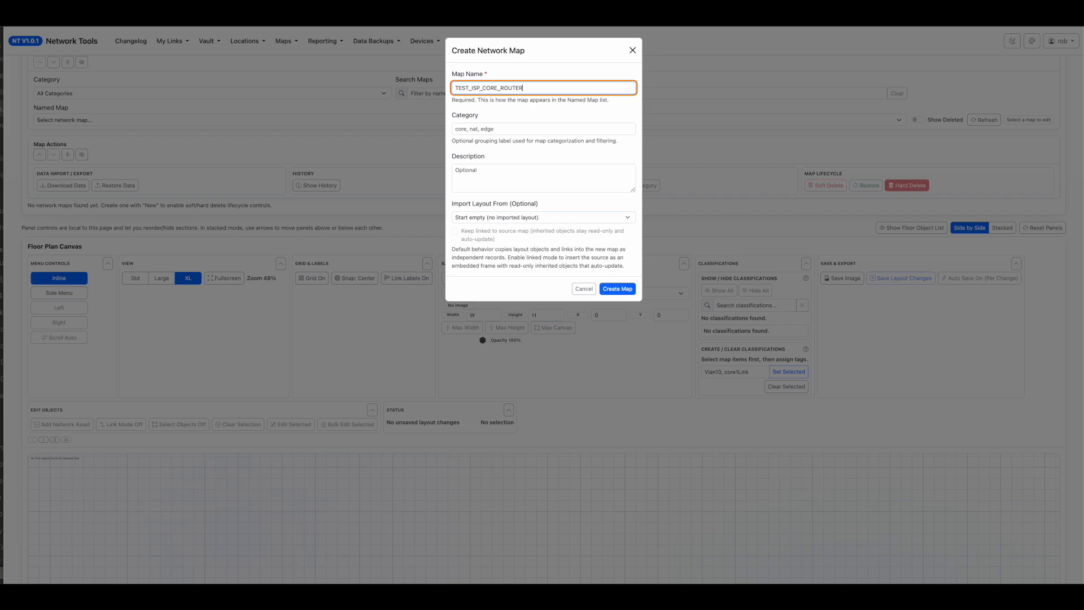
Enter "Test customer feed" as the description of the new network map.
left_click(508, 128)
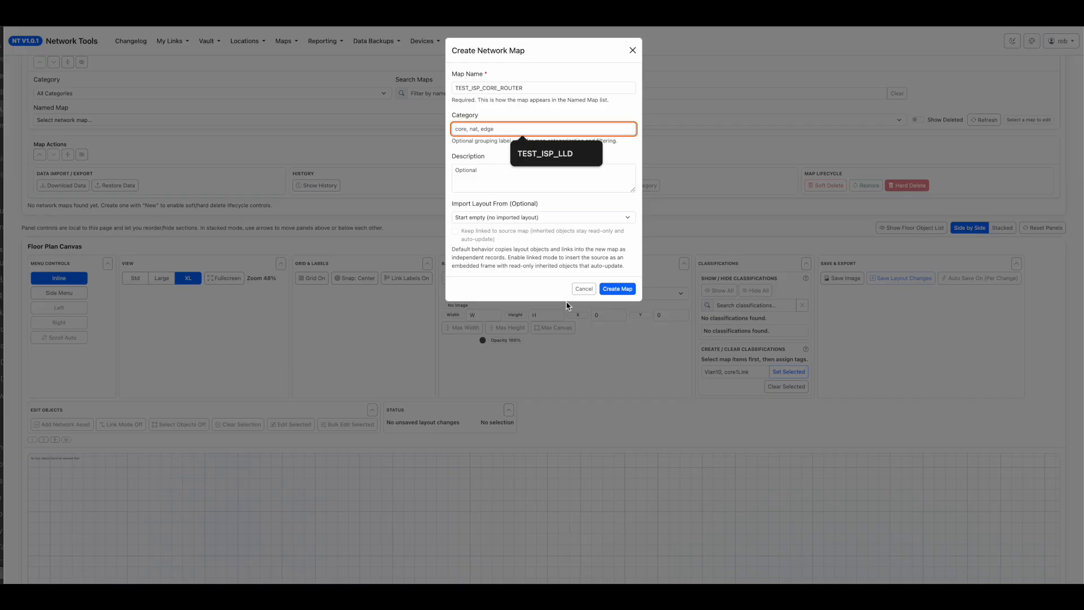
left_click(477, 181)
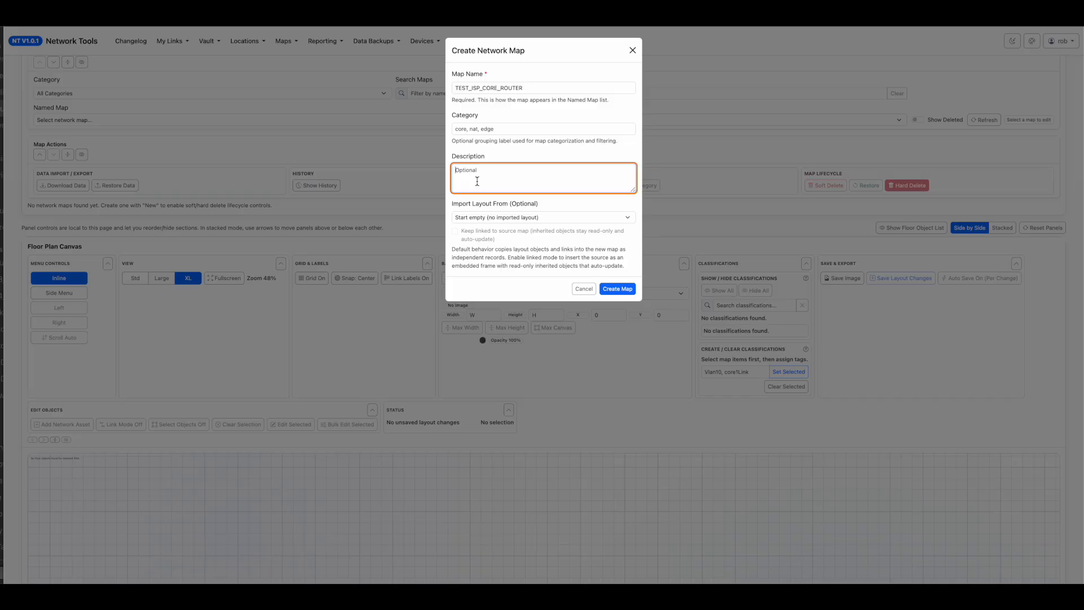
type("Test customer feed")
Set the map's category to TEST_ISP_CORE_ROUTER and create the map with no imported layout.
left_click(509, 132)
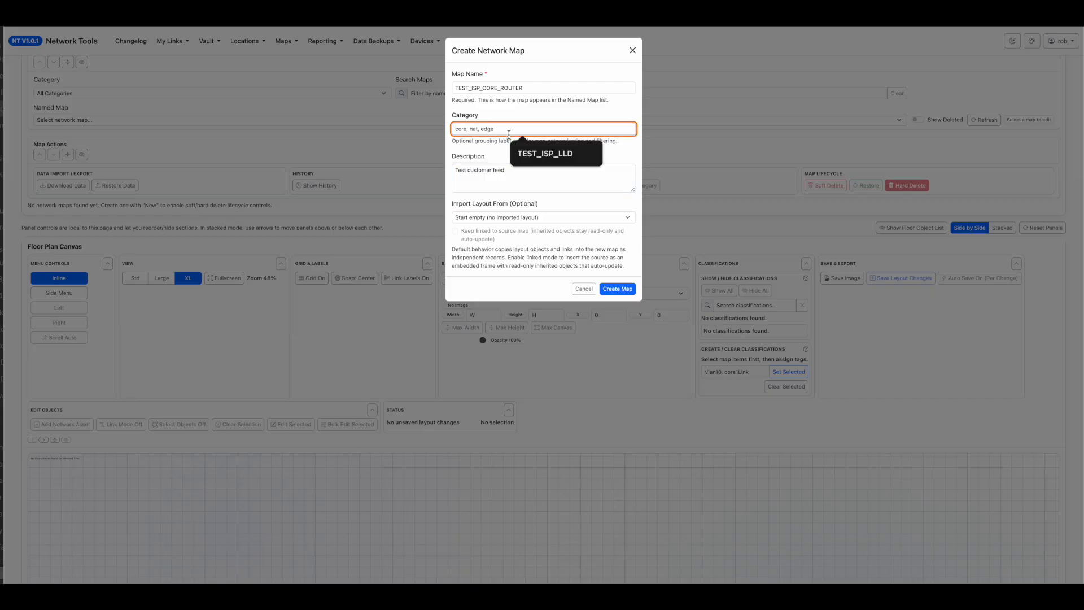
type("ISP_CORE_ROUTER")
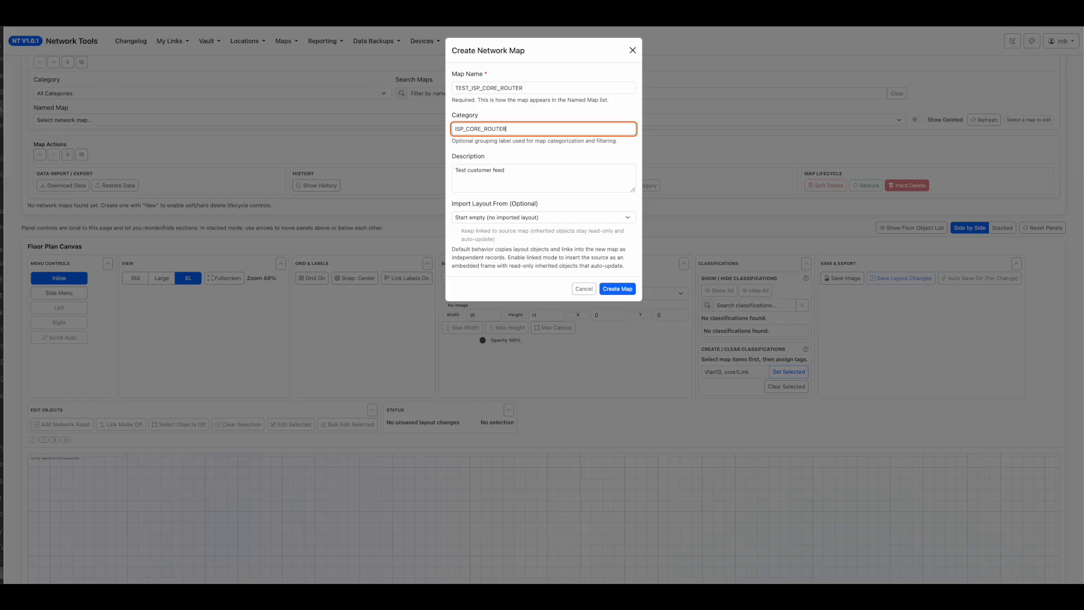
left_click(455, 130)
type("TEST_")
left_click(616, 289)
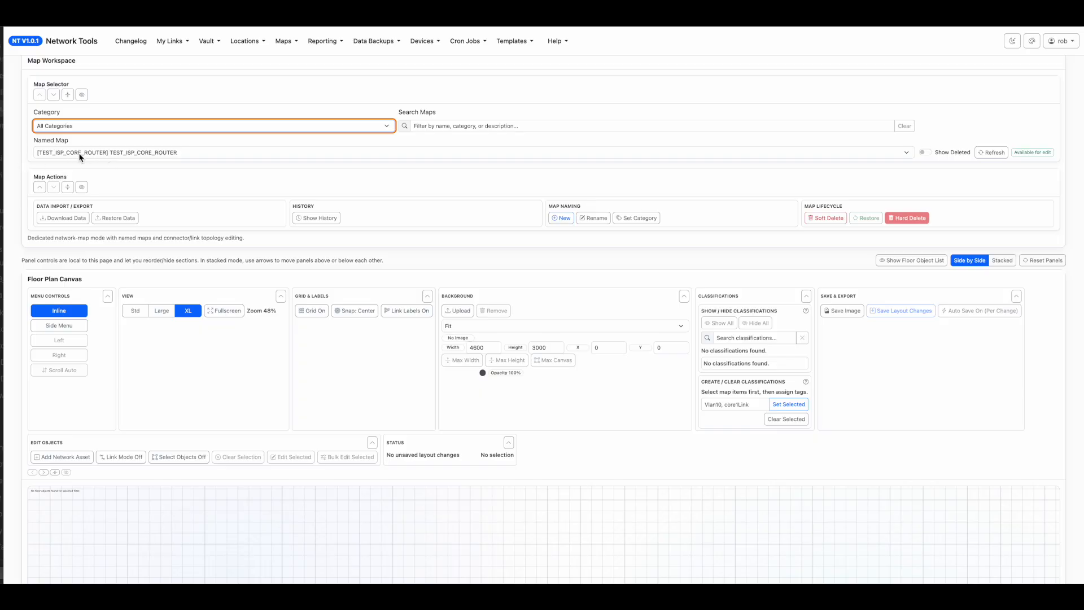
left_click(144, 129)
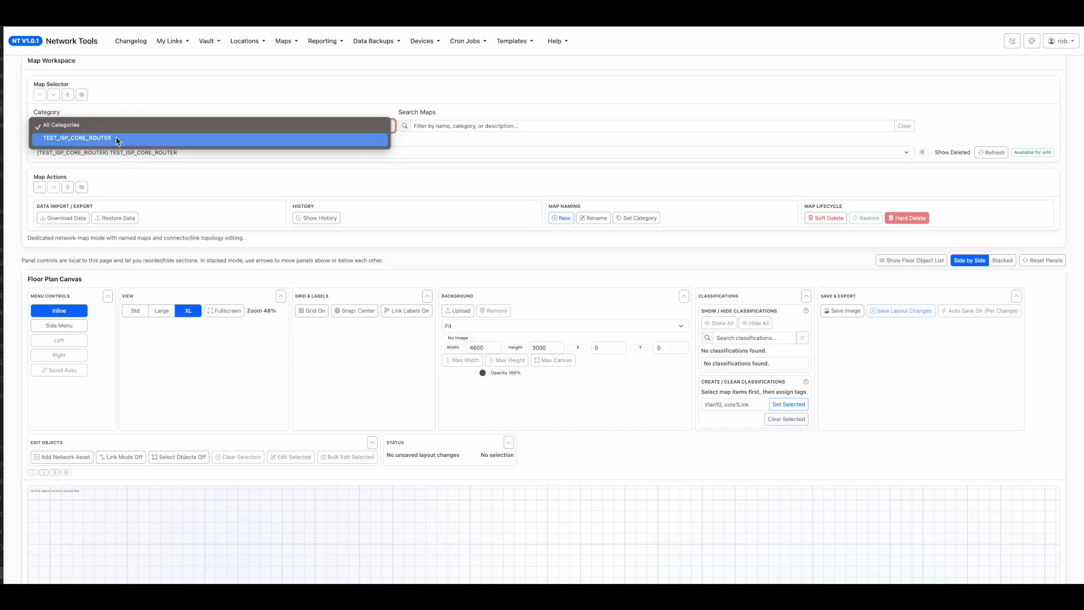
left_click(433, 181)
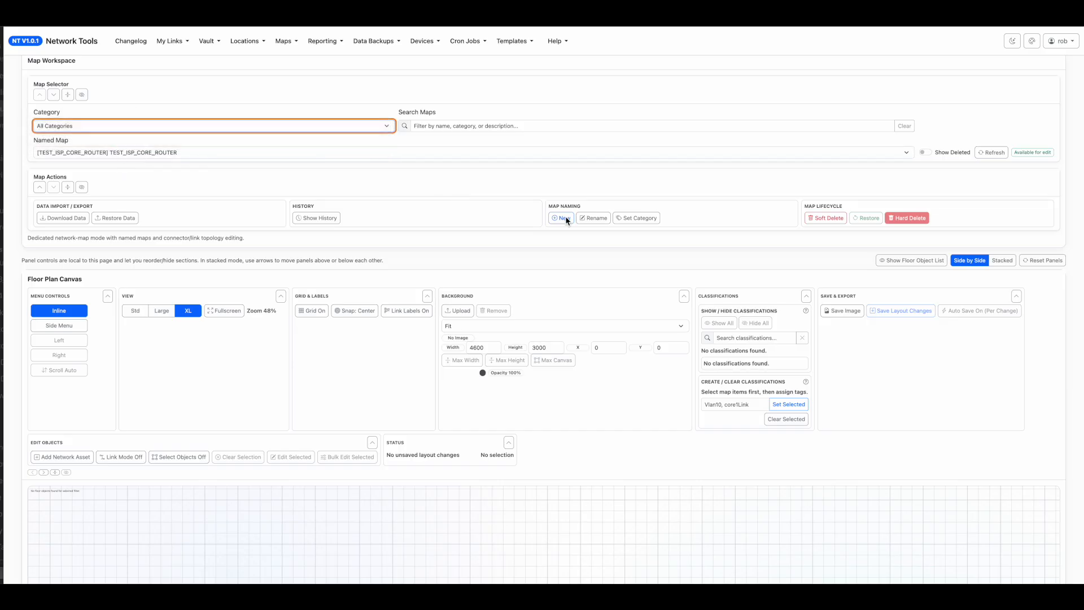
Start another new network map and name it TEST_ISP_DWDM_MUX_1.
left_click(567, 219)
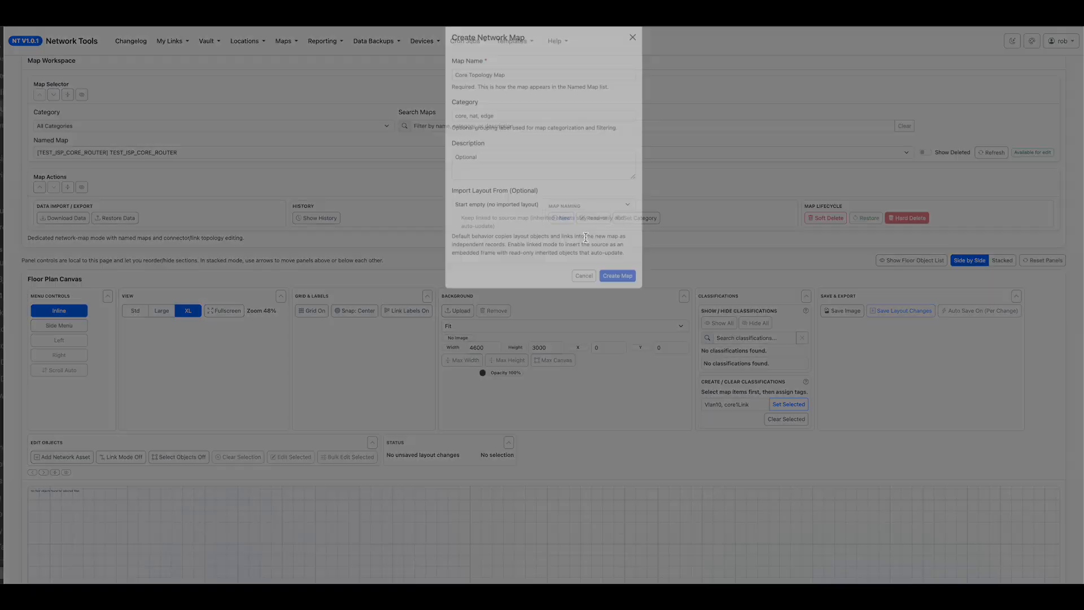
left_click(481, 88)
type("TEST_IS")
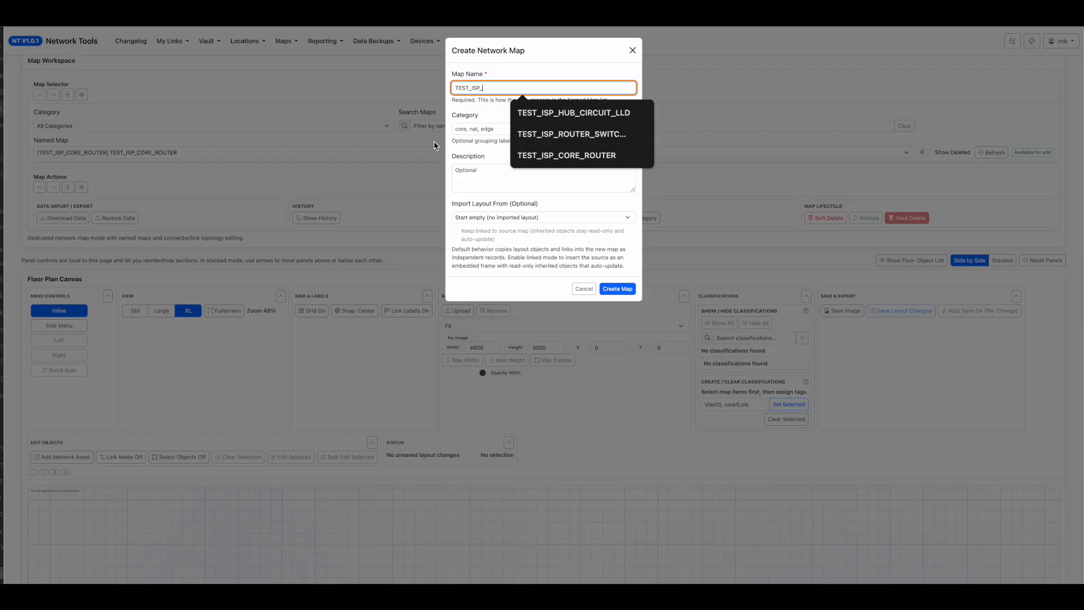
type("P_DW")
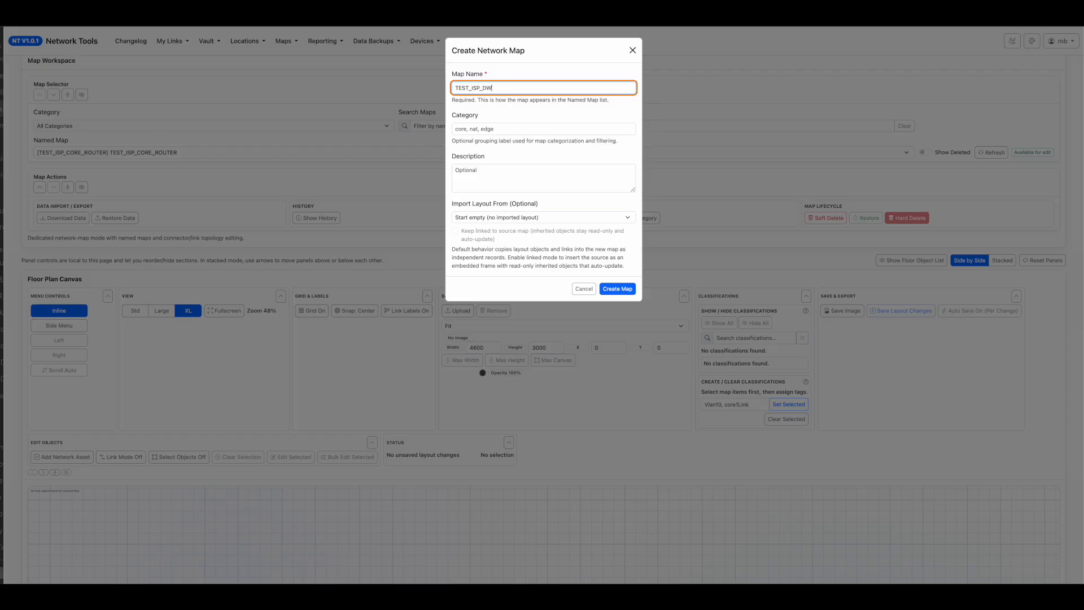
type("DM_MUX_1")
Set the new map's category to TEST_ISP_DWDM_MUX_1, reusing the start of a suggested category name.
left_click(500, 130)
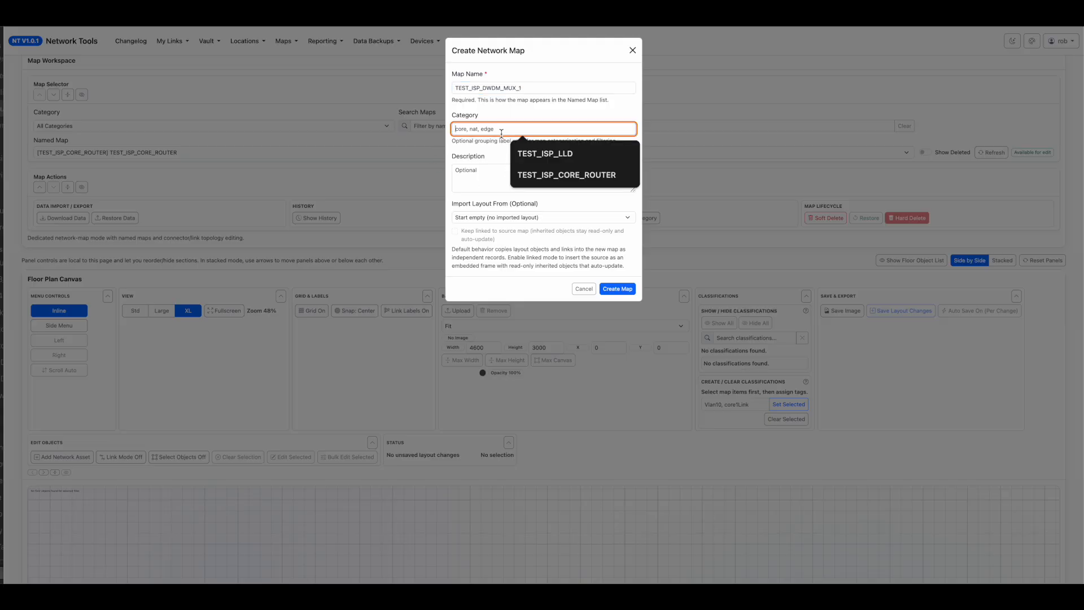
left_click(544, 157)
left_click_drag(522, 131, 486, 132)
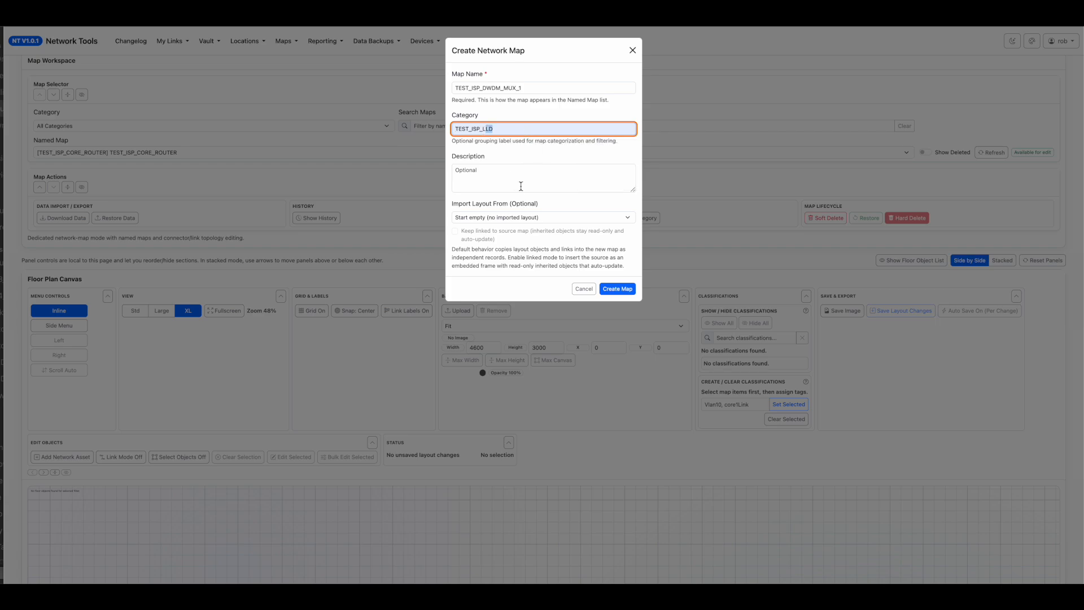
key("BackSpace")
key("BackSpace")
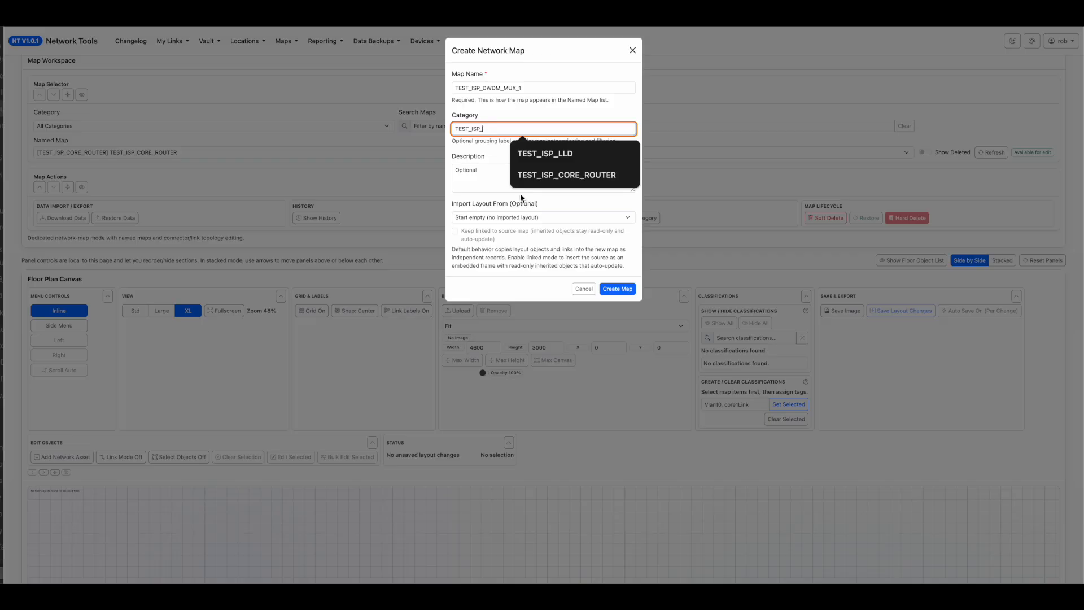
type("DWDM_MUX_1")
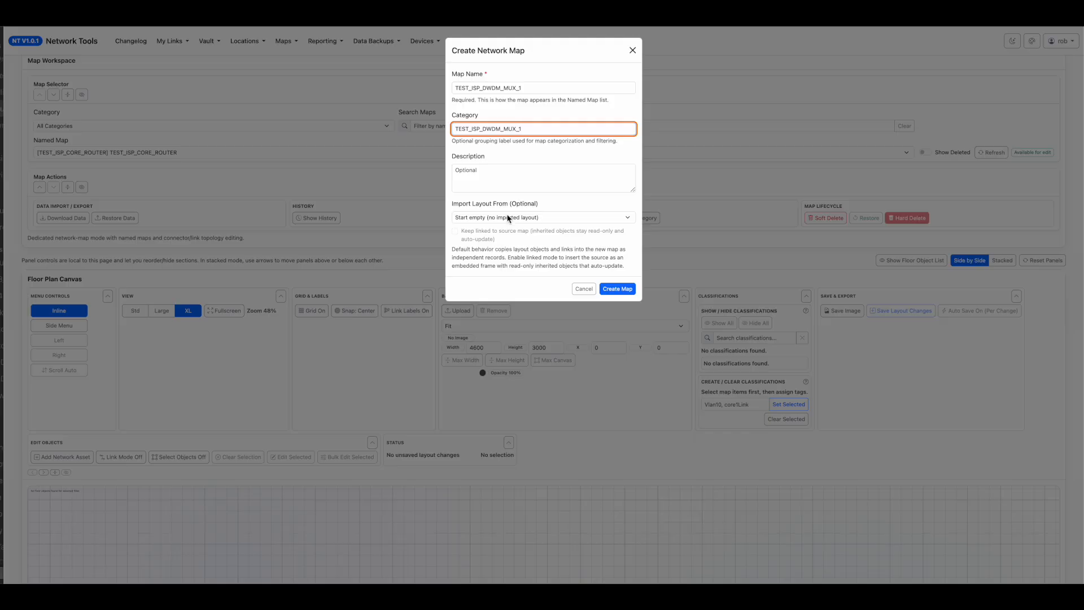
Enter "Mux 1" as the description and create the map with no imported layout.
left_click(527, 191)
type("Mux 1")
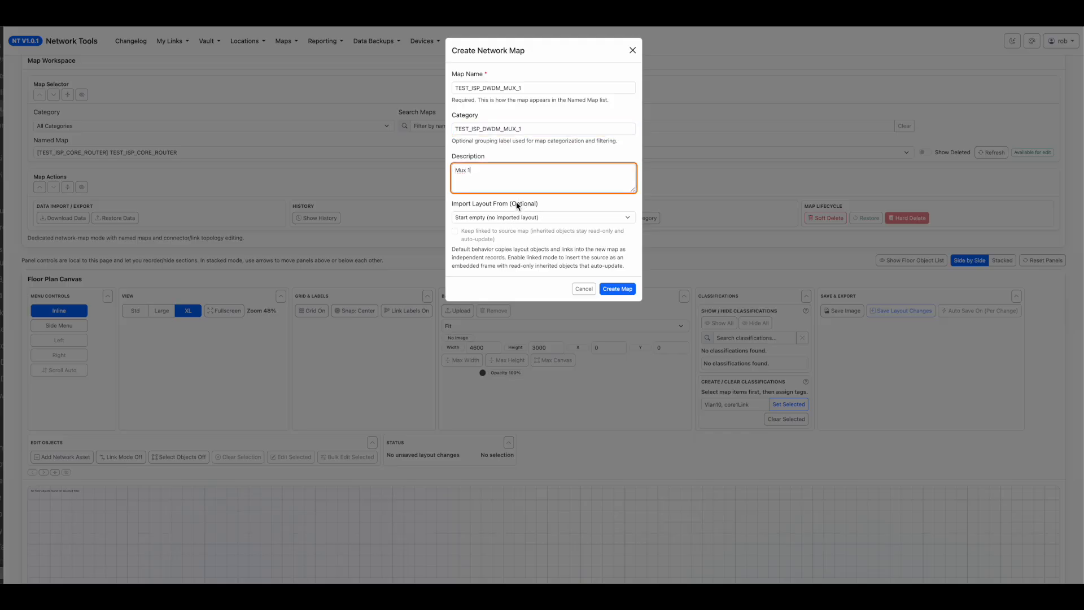
left_click(621, 289)
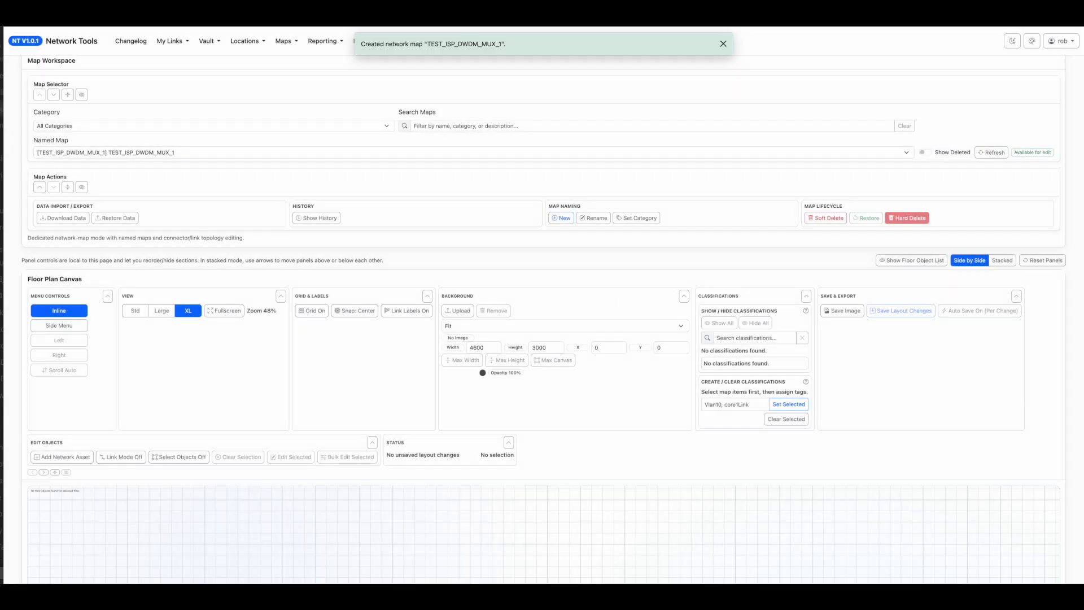
Try the category filter with the available categories, ending on TEST_ISP_CORE_ROUTER.
left_click(103, 129)
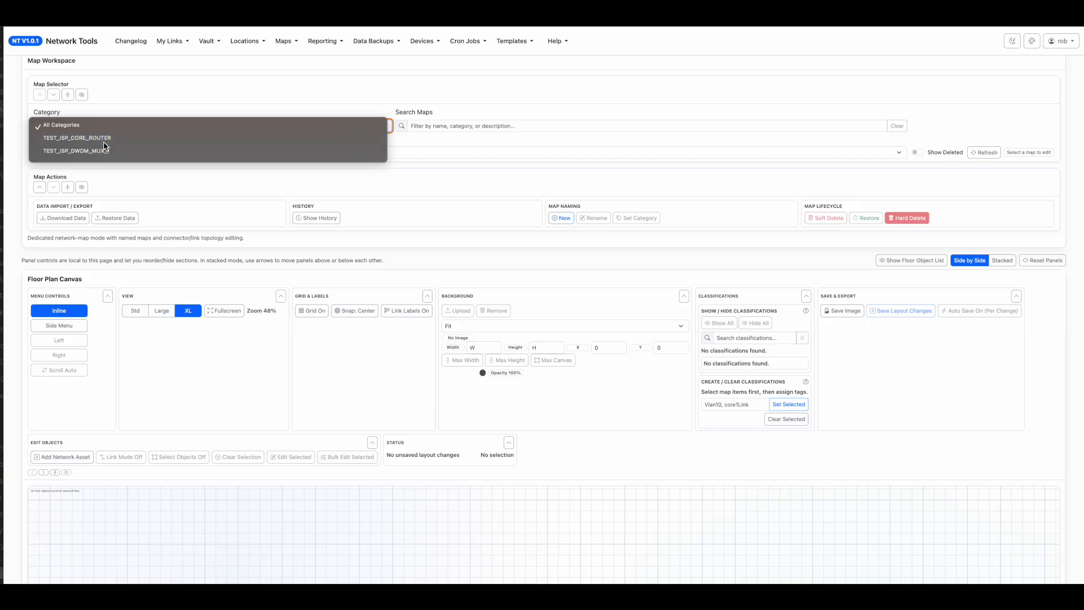
left_click(107, 138)
left_click(110, 151)
left_click(118, 124)
left_click(118, 126)
left_click(118, 117)
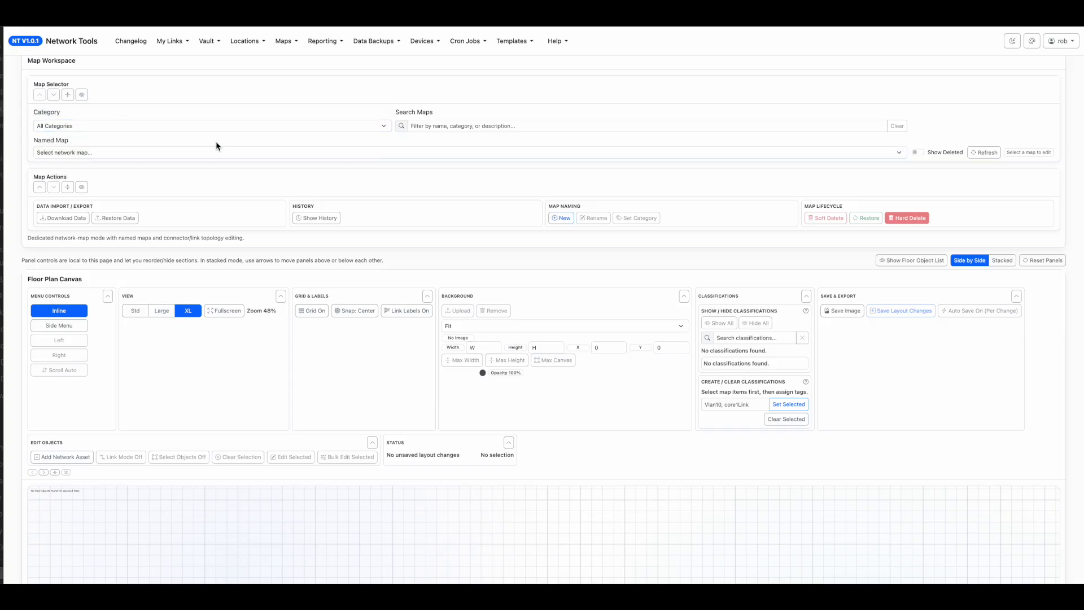
left_click(119, 126)
left_click(121, 138)
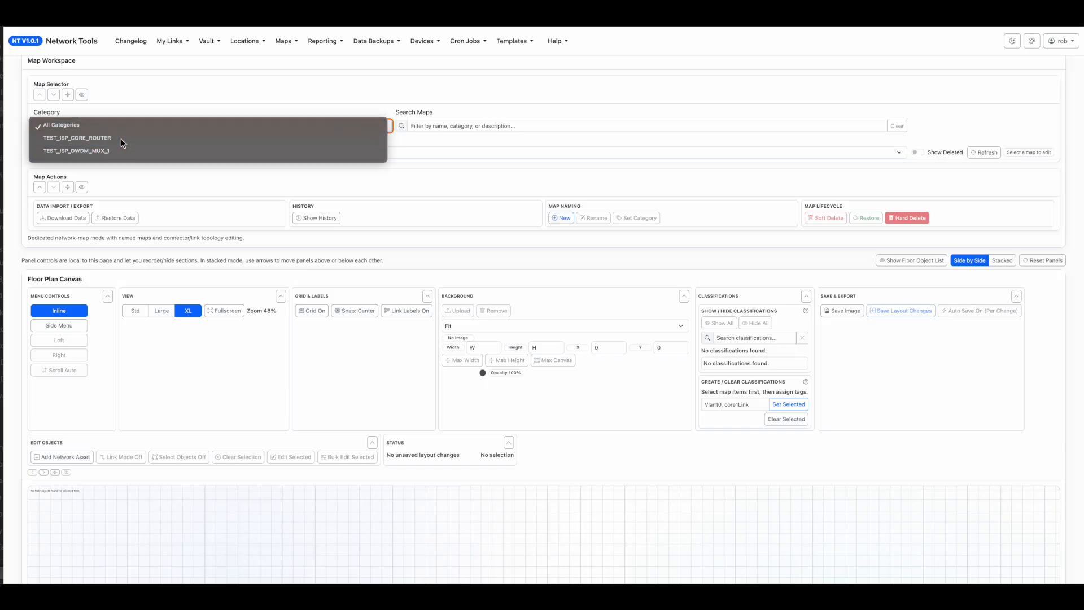
Switch the canvas tools to a side menu and place it along the right edge of the workspace.
left_click(71, 323)
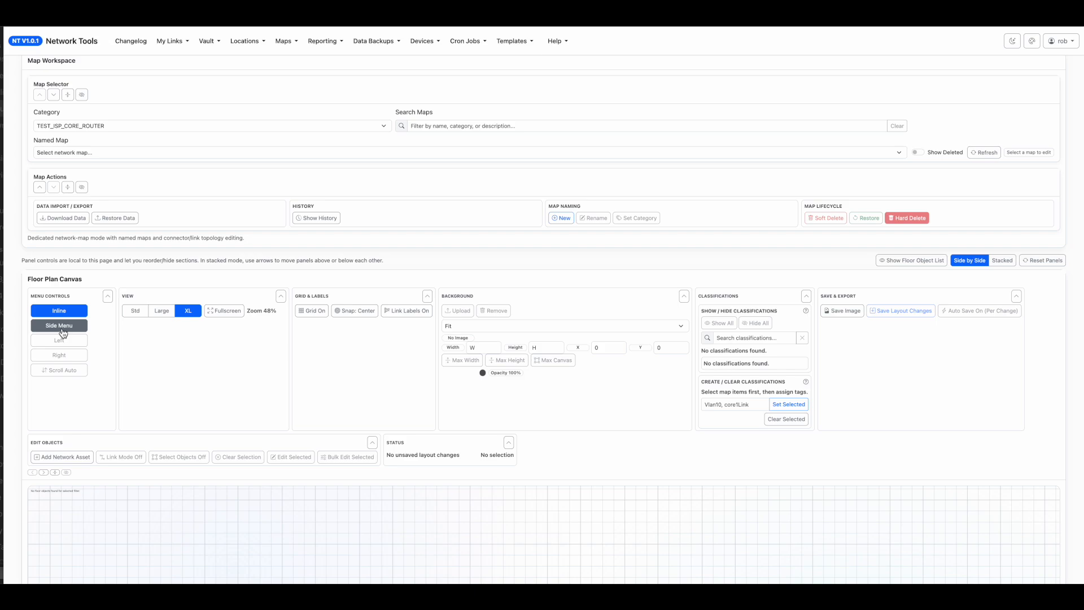
left_click_drag(63, 37, 1005, 36)
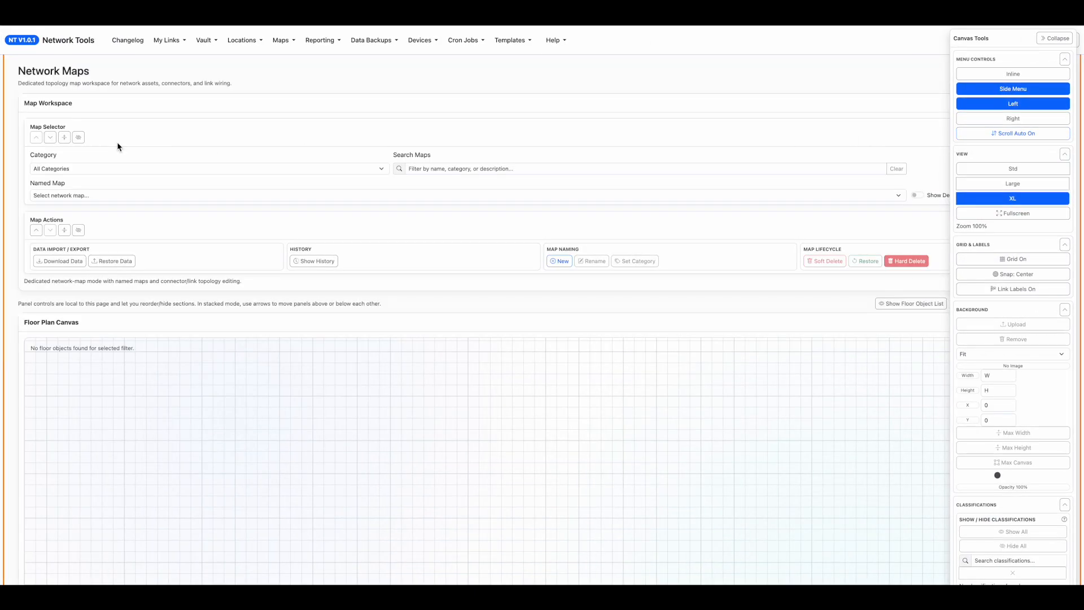
Filter the maps by the TEST_ISP_CORE_ROUTER category and load the TEST_ISP_CORE_ROUTER map.
left_click(119, 166)
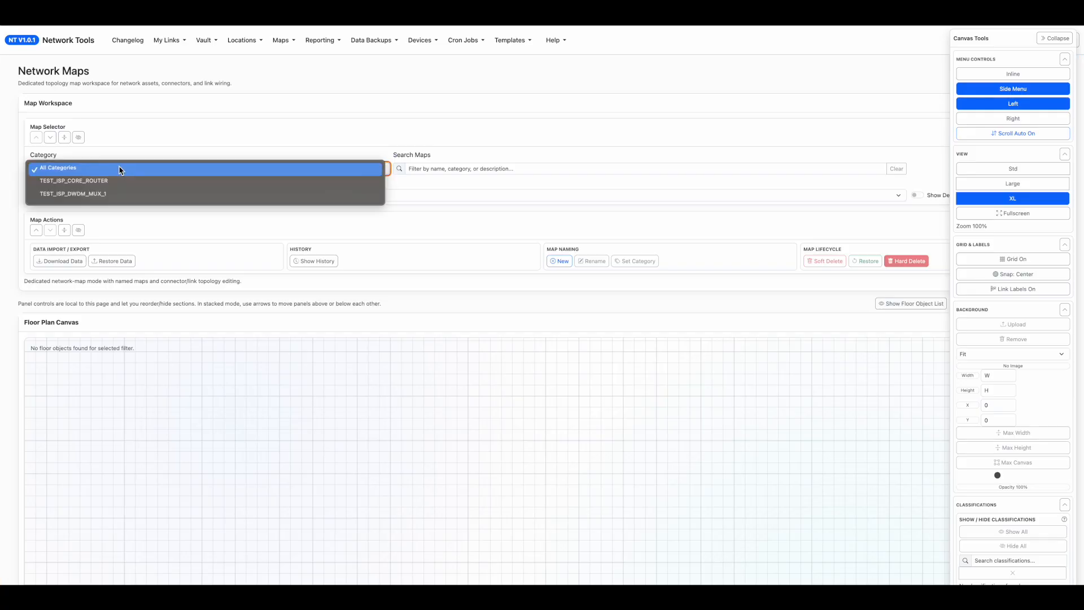
left_click(91, 184)
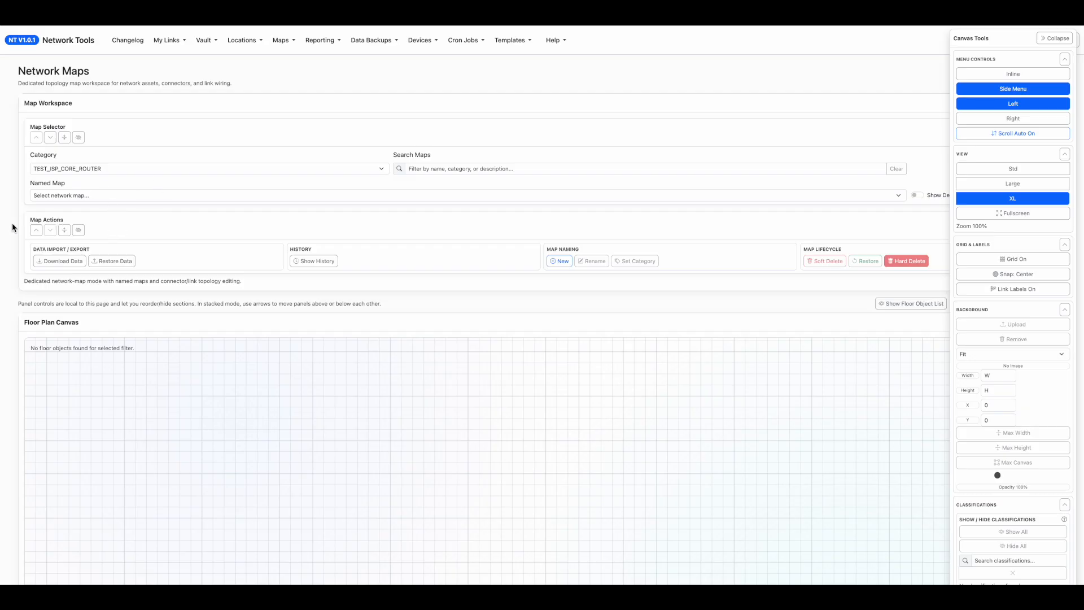
left_click(67, 197)
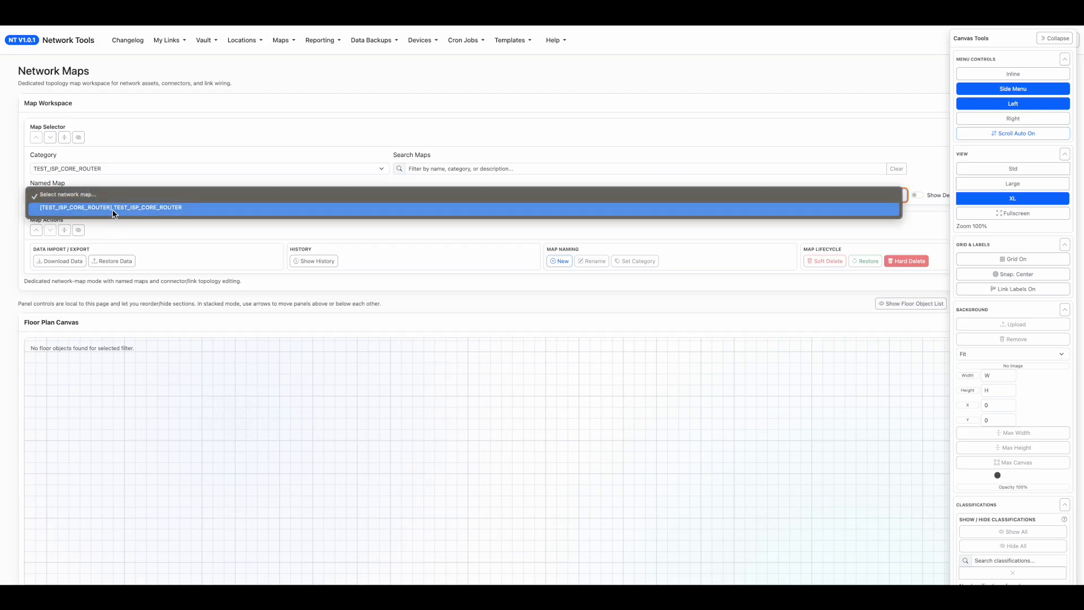
left_click(164, 208)
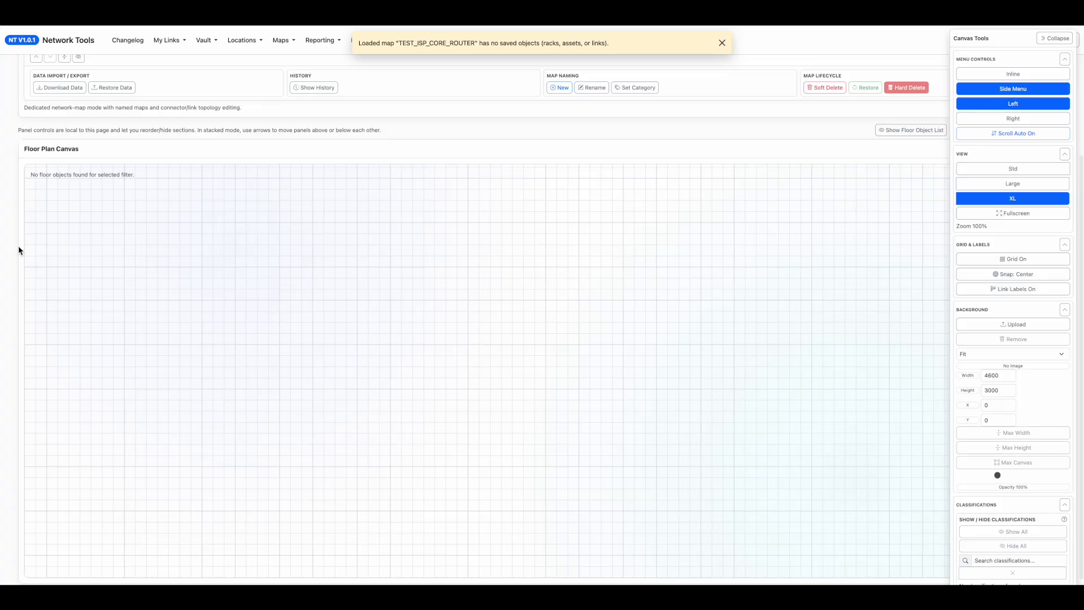
Start adding a network asset and look through the list of existing devices it can be populated from.
scroll(980, 490, "down", 5)
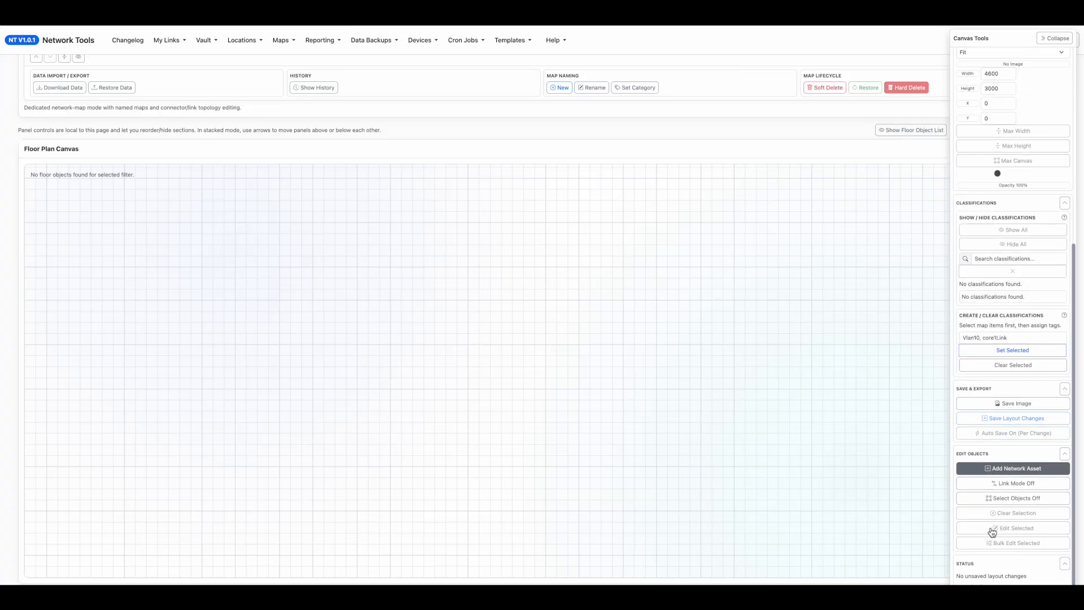
left_click(999, 470)
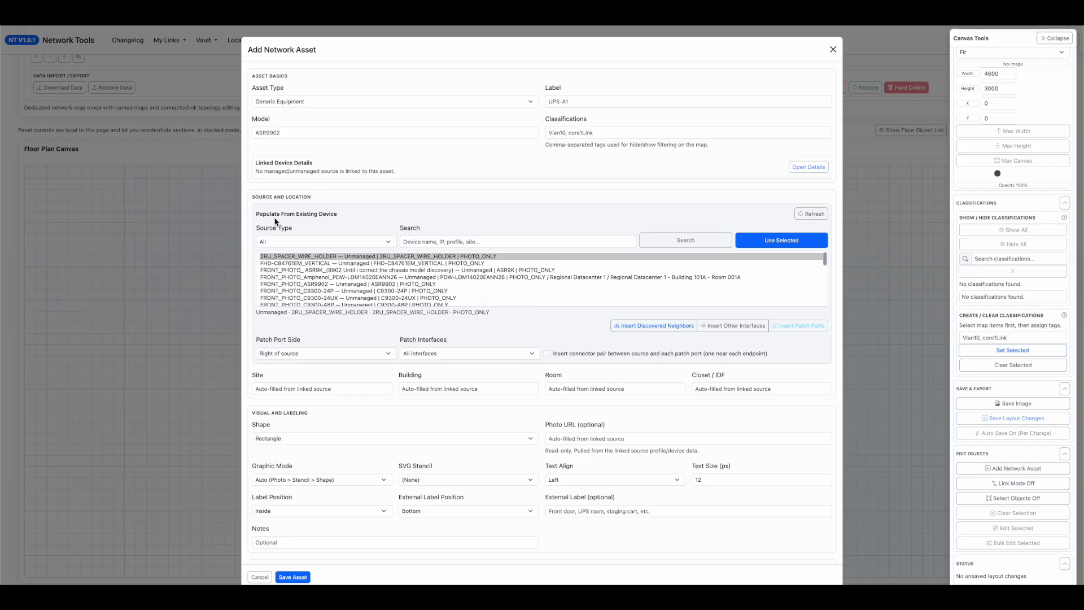
scroll(299, 279, "down", 10)
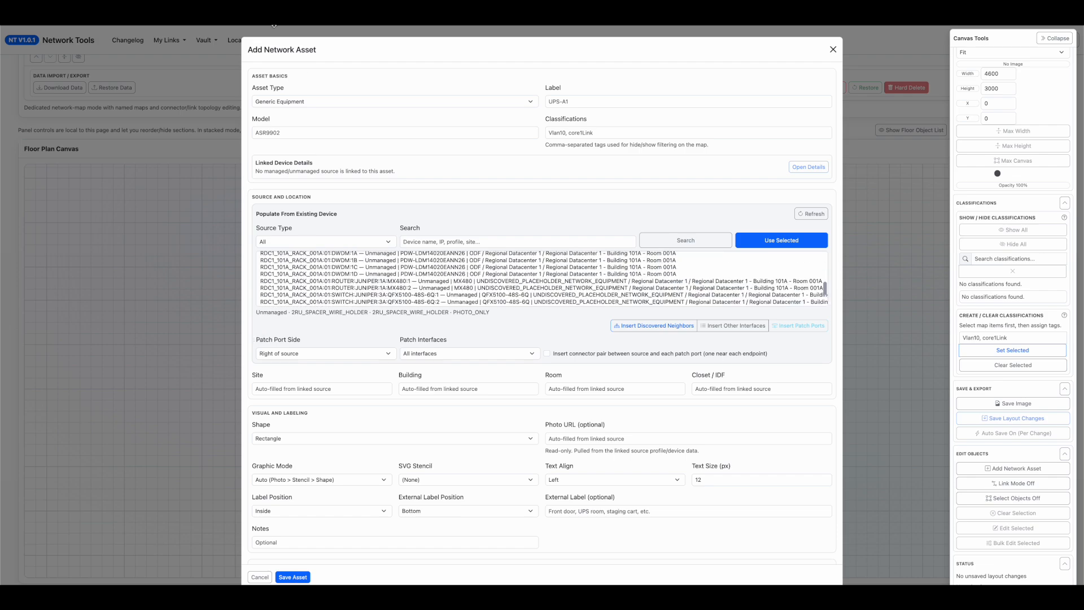
scroll(351, 269, "up", 3)
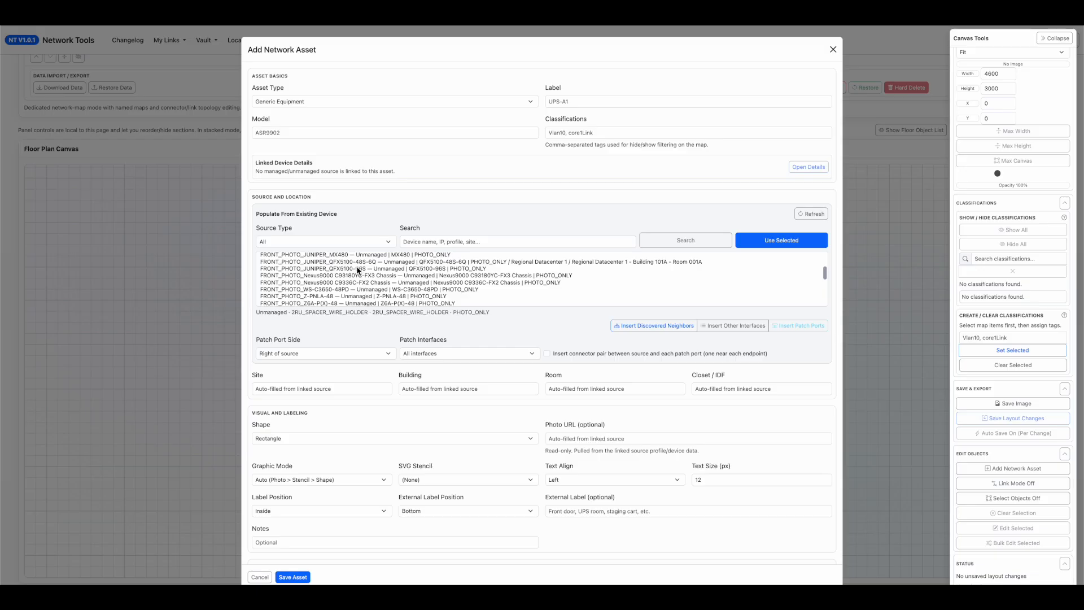
scroll(358, 270, "up", 5)
scroll(357, 270, "down", 10)
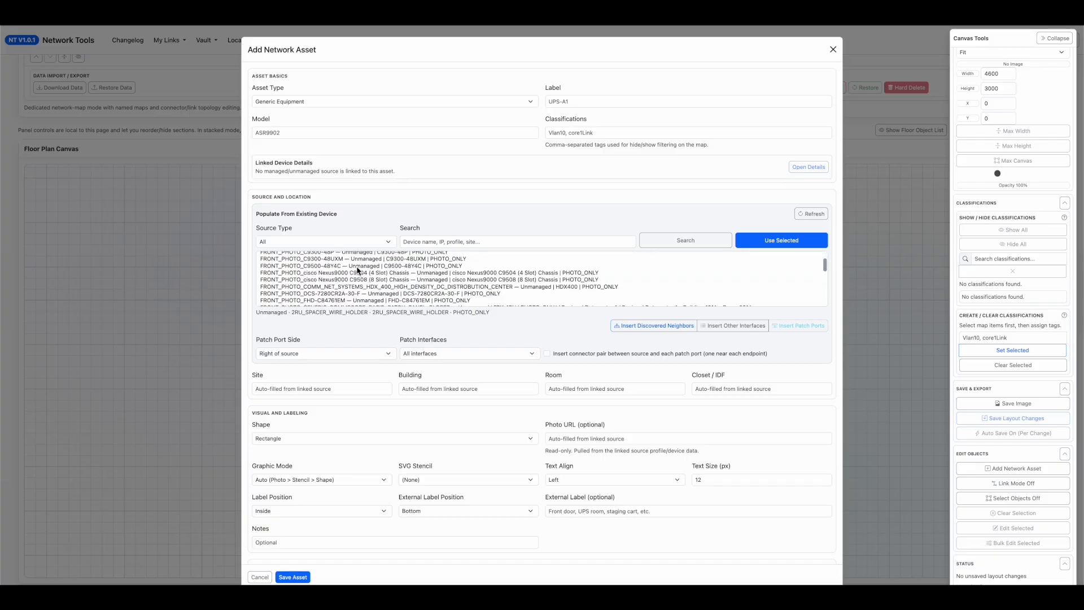
scroll(357, 271, "down", 2)
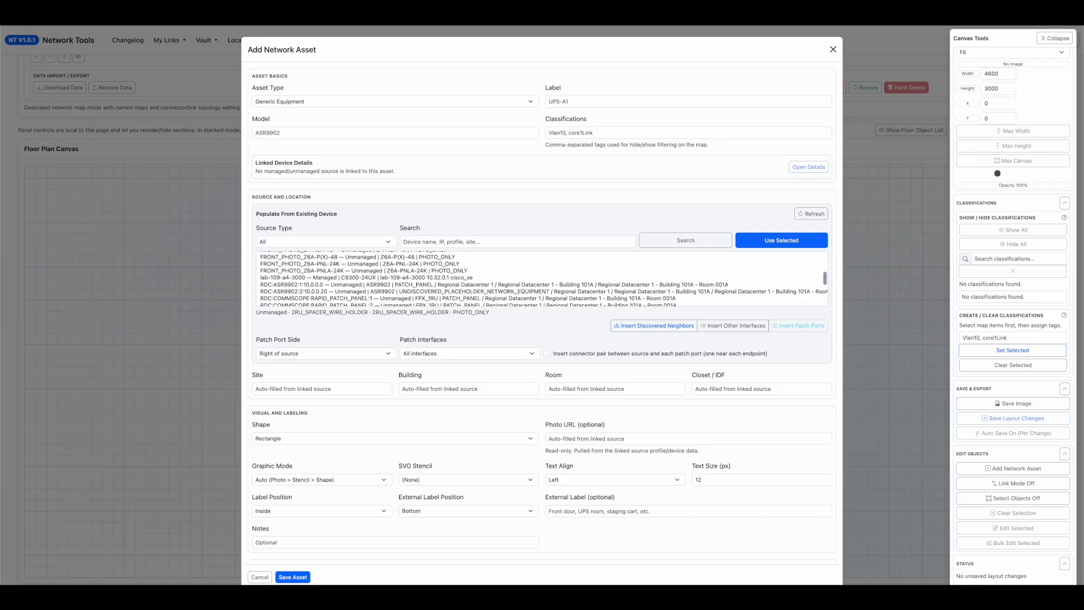
Search the devices for "mx", save an asset populated from RDC1_101A_RACK_001A:01:ROUTER:JUNIPER:1A:MX480:1, and place it in the canvas's upper-left area.
left_click(433, 246)
type("mx")
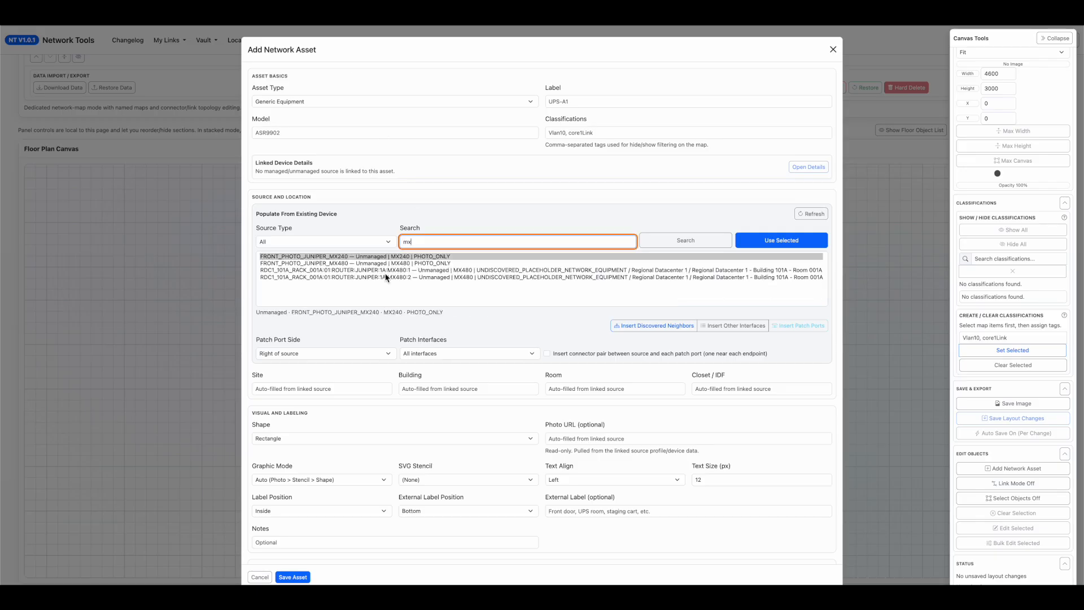
left_click(457, 271)
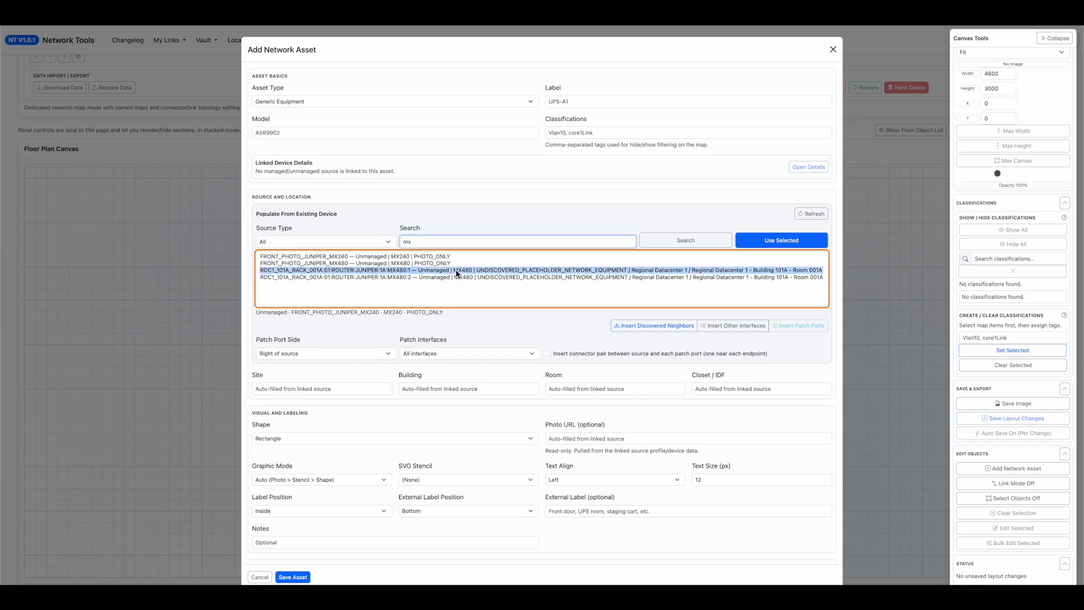
double_click(384, 271)
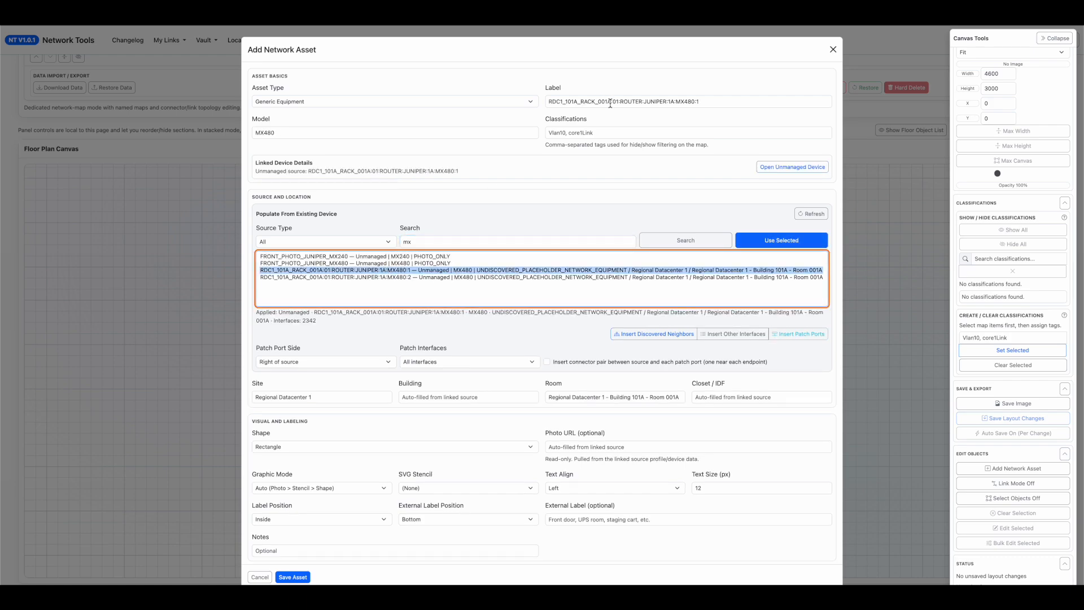
left_click_drag(610, 102, 509, 100)
left_click(292, 577)
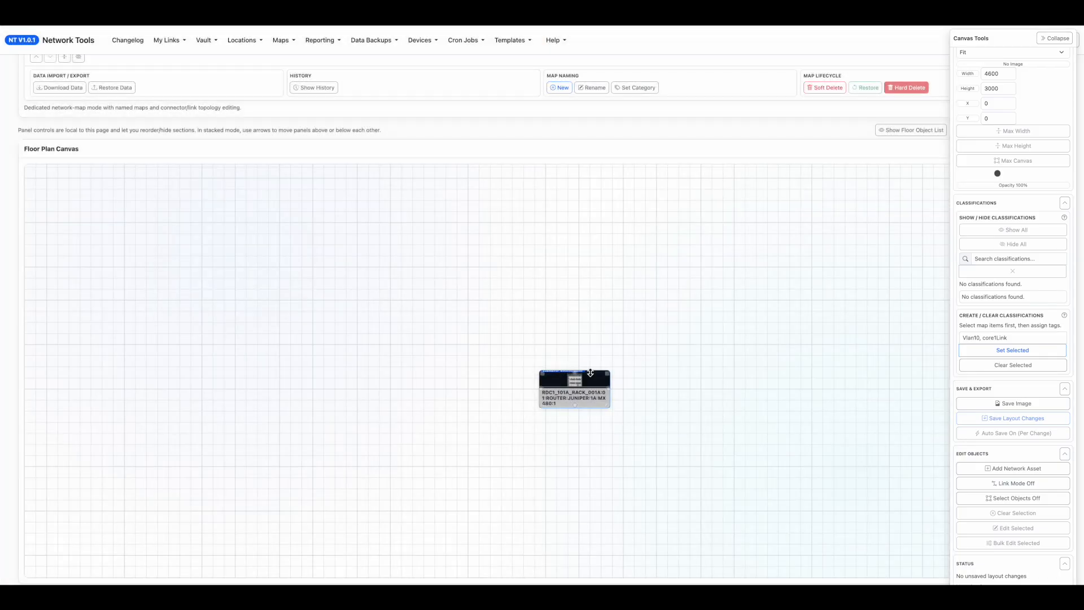
left_click_drag(584, 383, 279, 287)
Add the MX480:2 Juniper router as a second asset and place it level with the first one, to its right.
left_click(1000, 469)
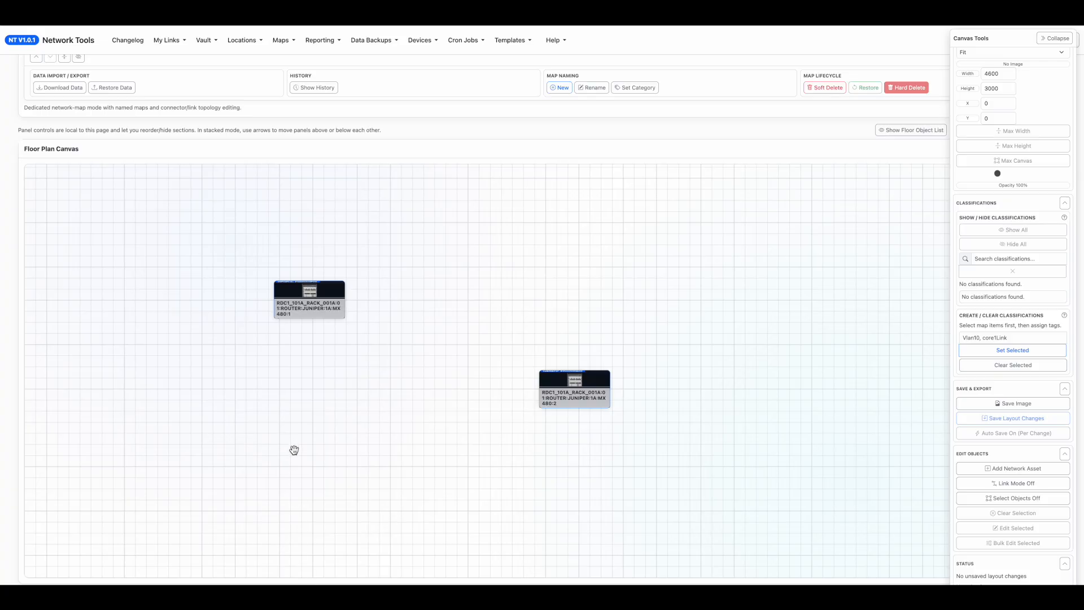
left_click_drag(576, 389, 478, 300)
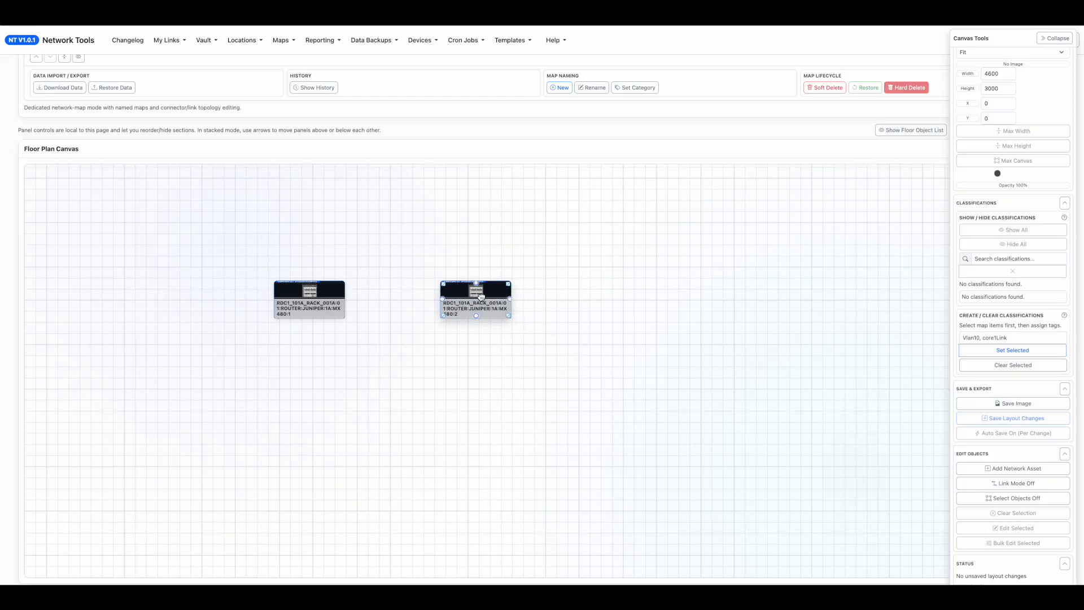
Widen the MX480:1 asset on the canvas to about 260 px.
left_click(338, 312)
left_click_drag(341, 313, 375, 317)
Examine the size and placement settings of the MX480:1 asset and close them without saving.
double_click(356, 303)
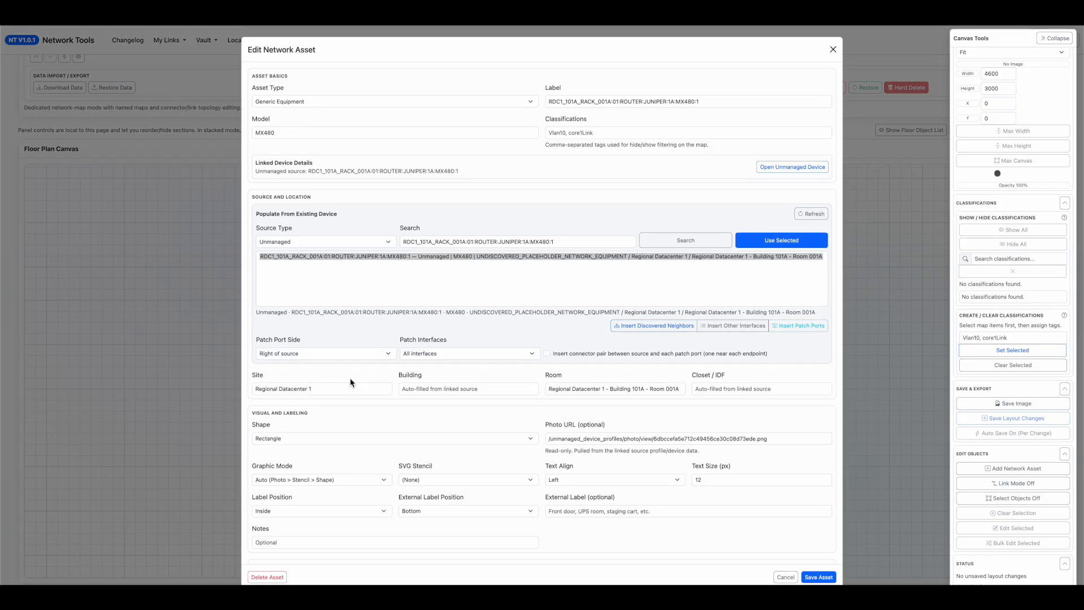
scroll(349, 422, "down", 4)
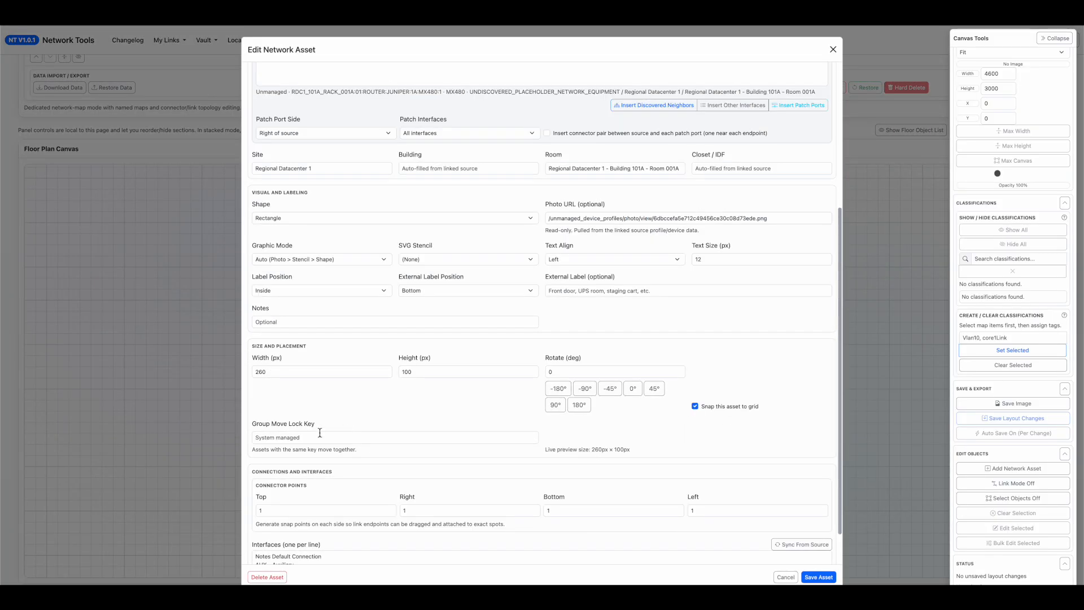
left_click(403, 371)
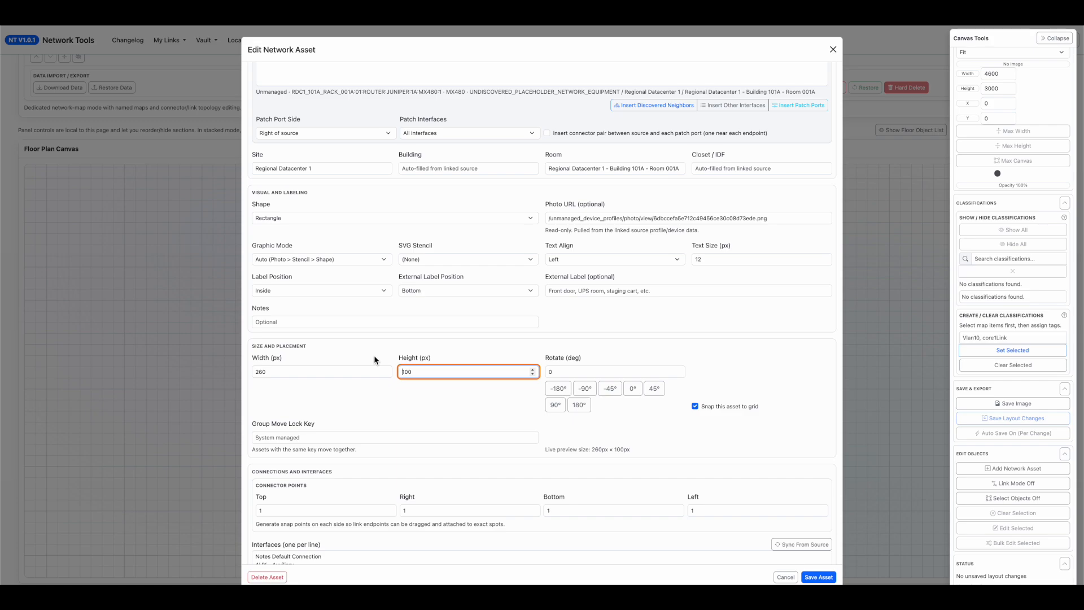
left_click(340, 420)
key("Escape")
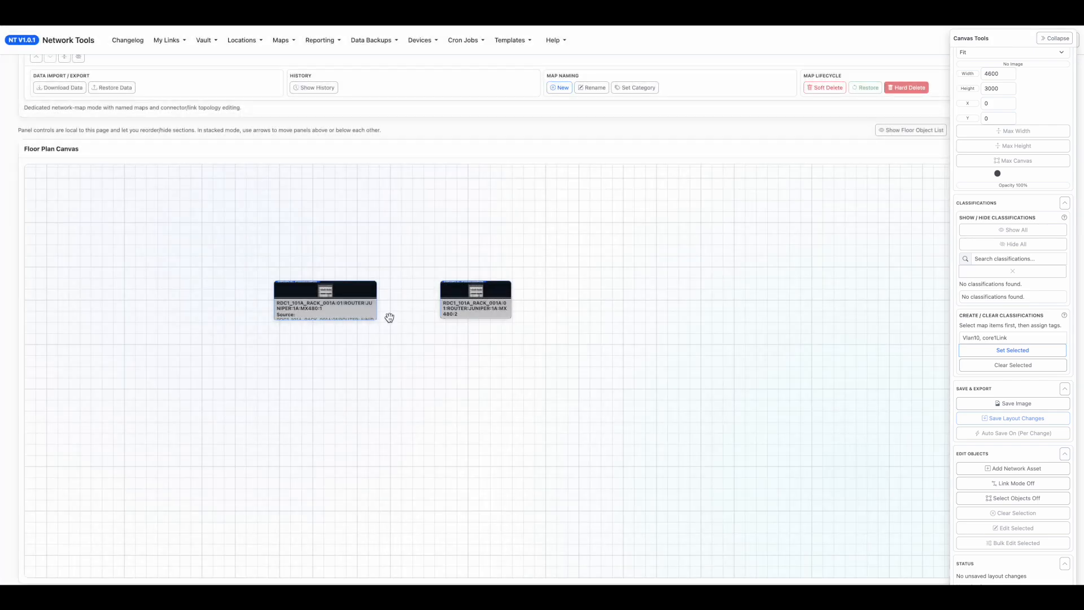
Narrow the MX480:1 asset on the canvas from its right edge.
left_click_drag(375, 317, 351, 316)
left_click_drag(368, 278, 372, 256)
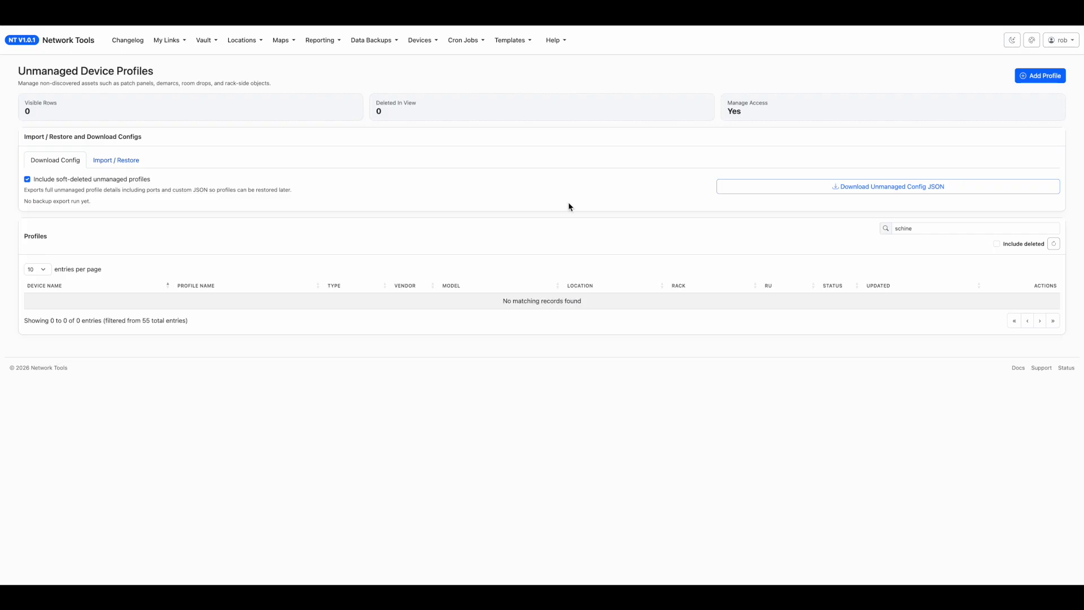
Search the unmanaged device profiles for "mx480" and examine the MX480:1 placeholder profile with its rack photo.
double_click(960, 228)
key("BackSpace")
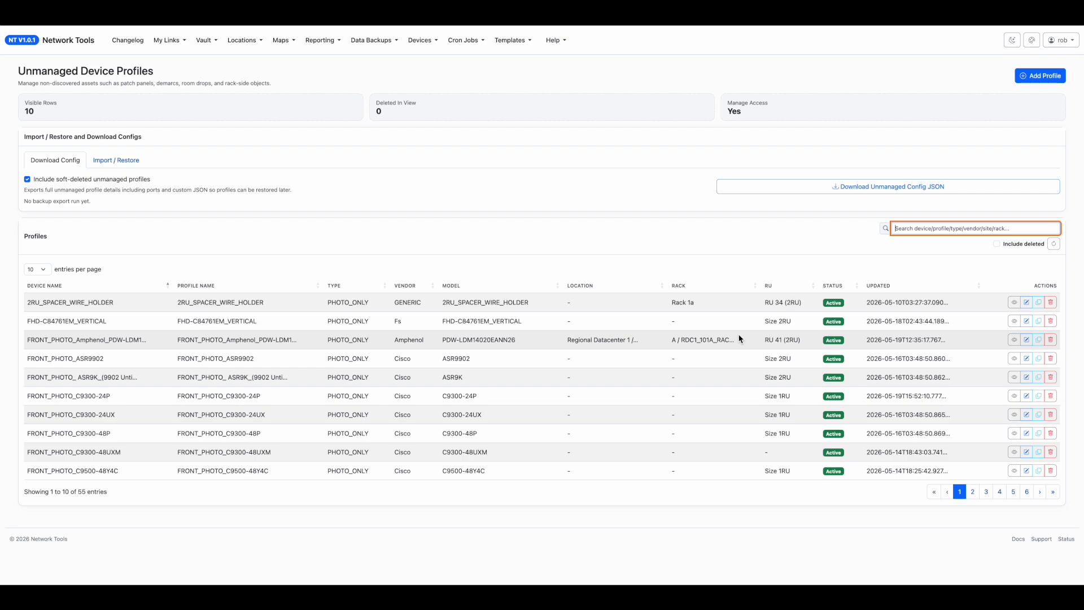
type("mx")
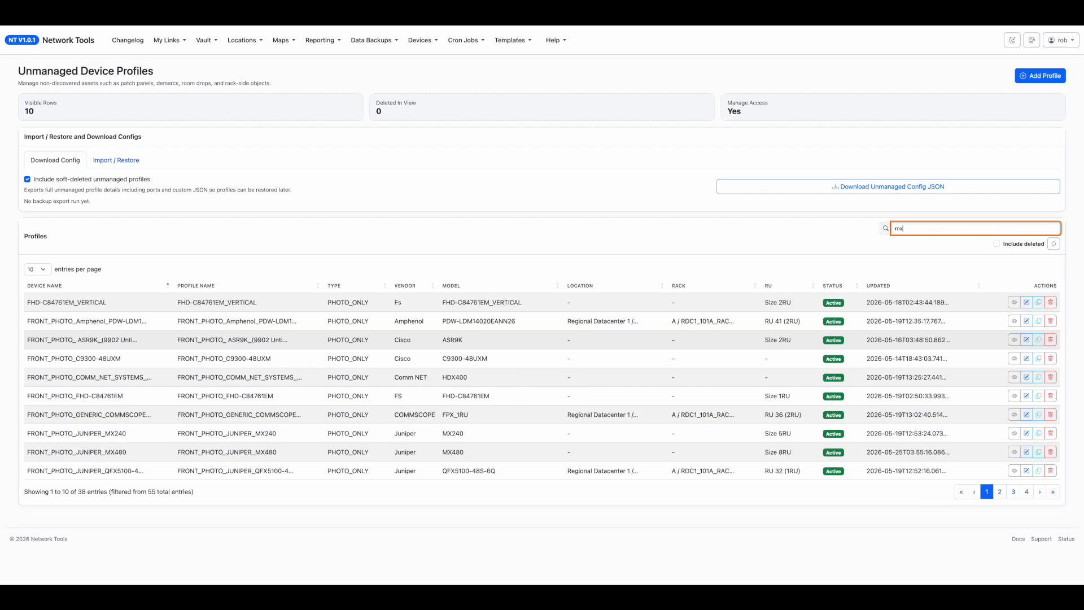
type("480")
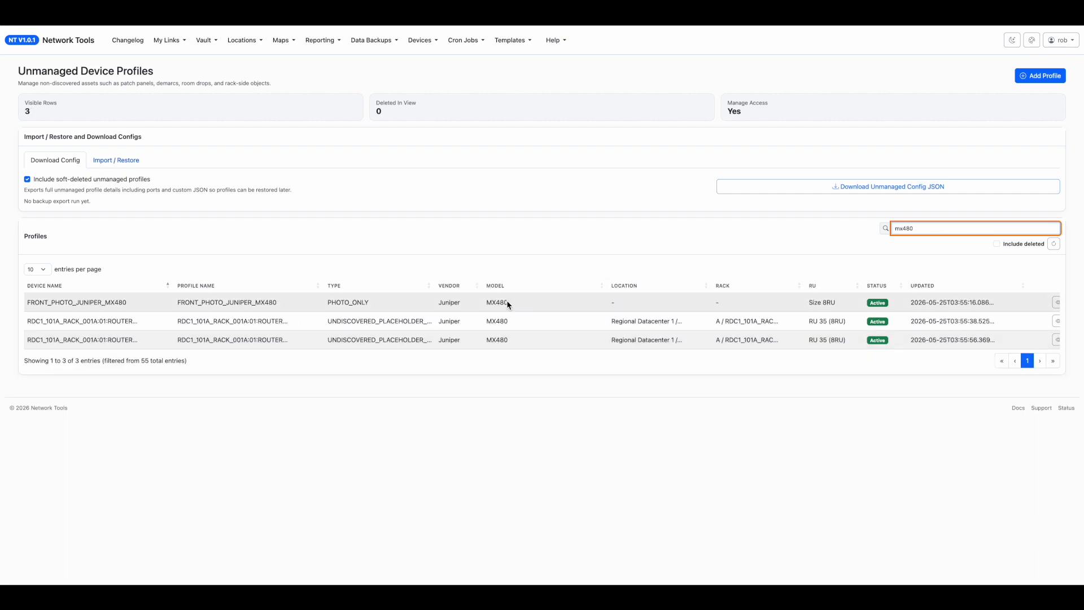
scroll(958, 320, "right", 2)
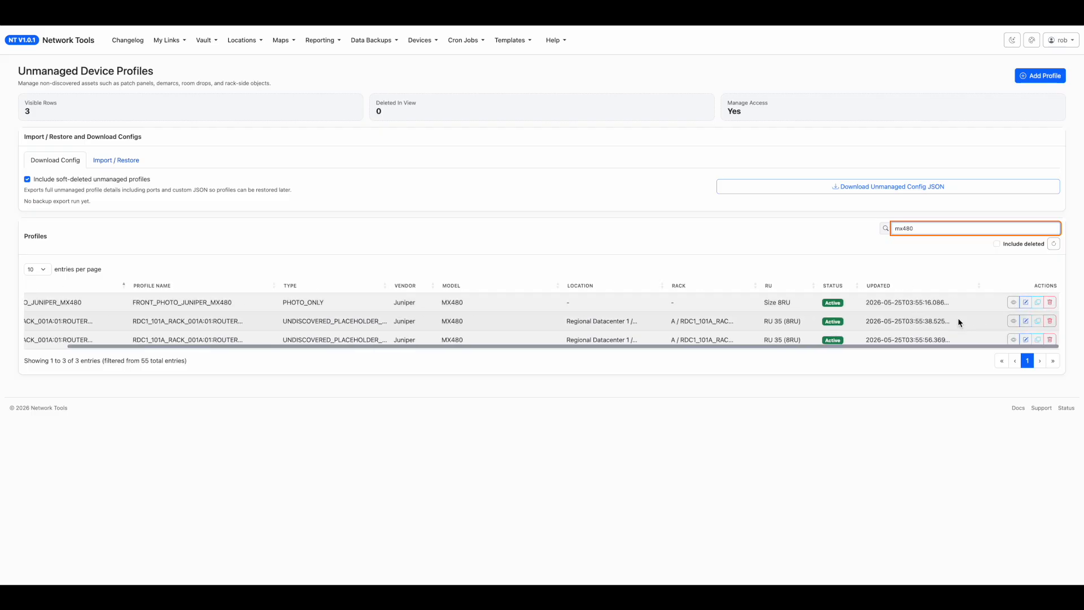
left_click(1026, 320)
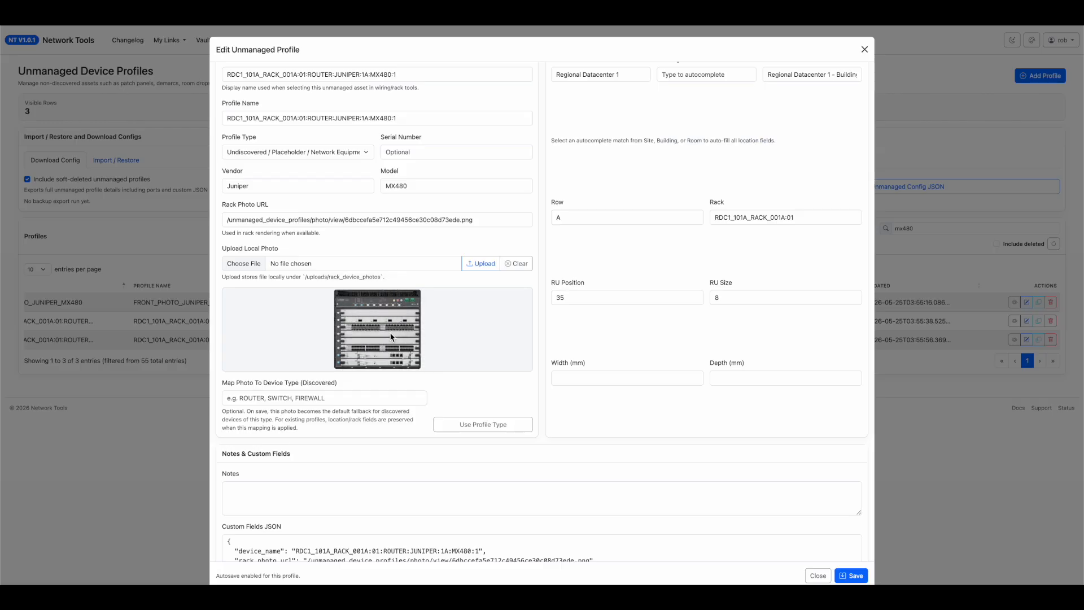
key("Escape")
Examine the device name, profile name, type options and model of the FRONT_PHOTO_JUNIPER_MX480 profile, and close it without saving.
left_click(1026, 302)
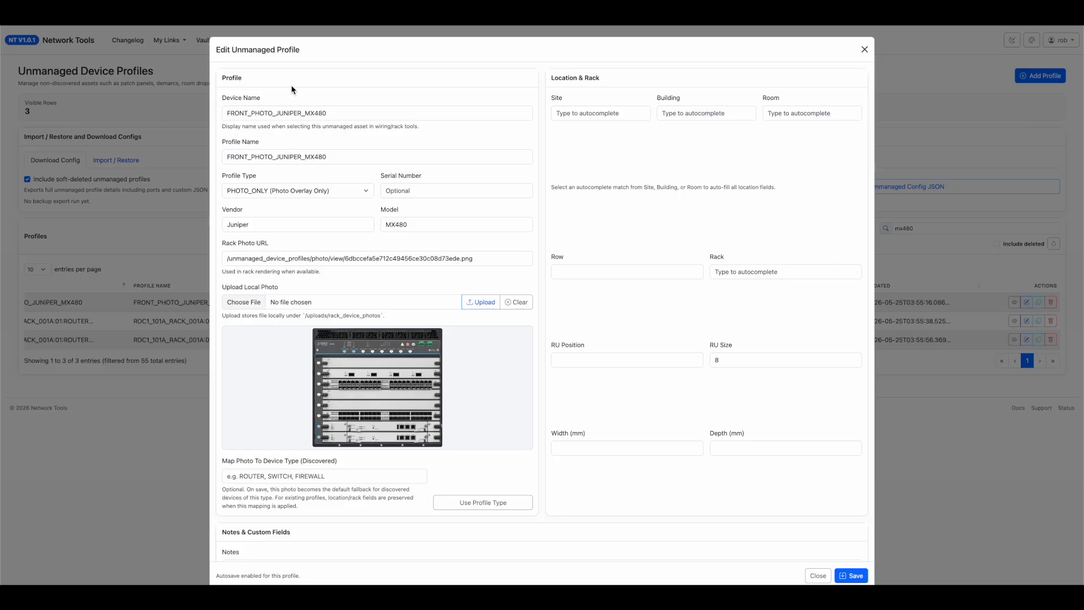
double_click(251, 116)
left_click(255, 155)
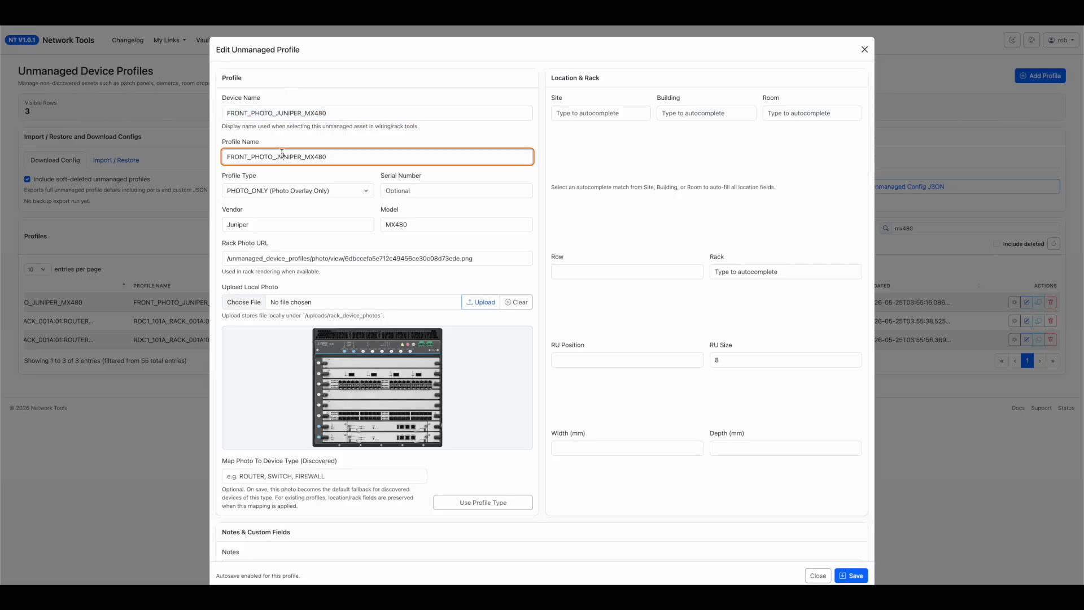
double_click(255, 155)
left_click(232, 192)
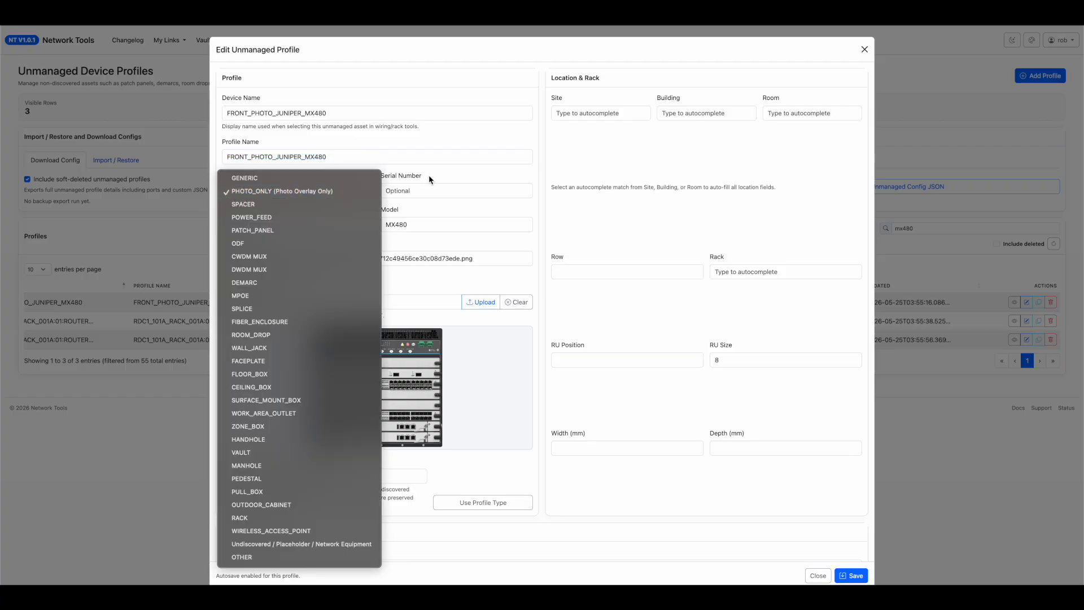
left_click(429, 192)
double_click(424, 223)
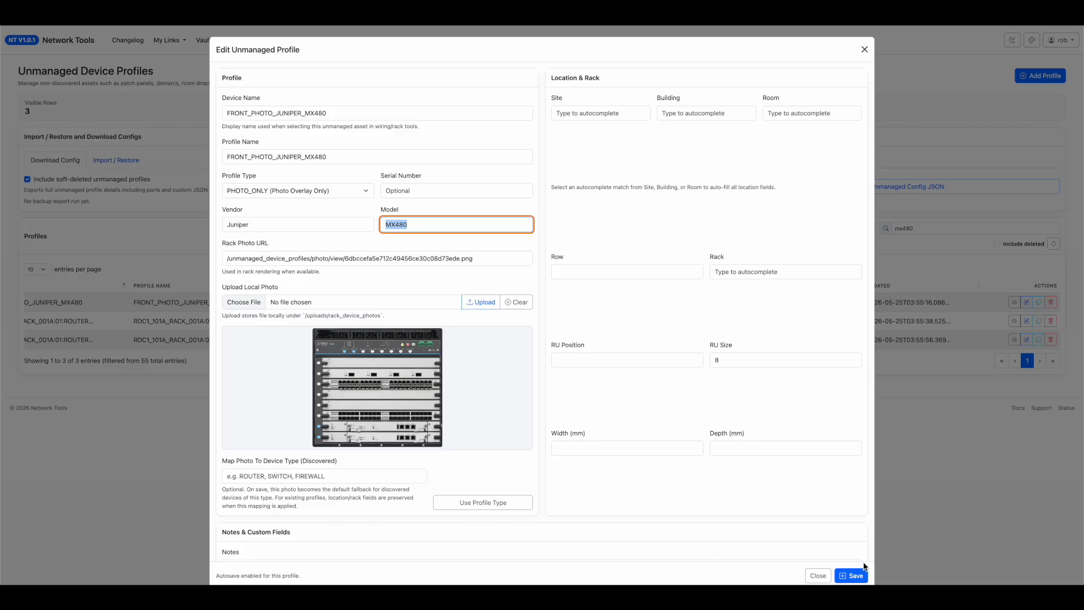
left_click(818, 576)
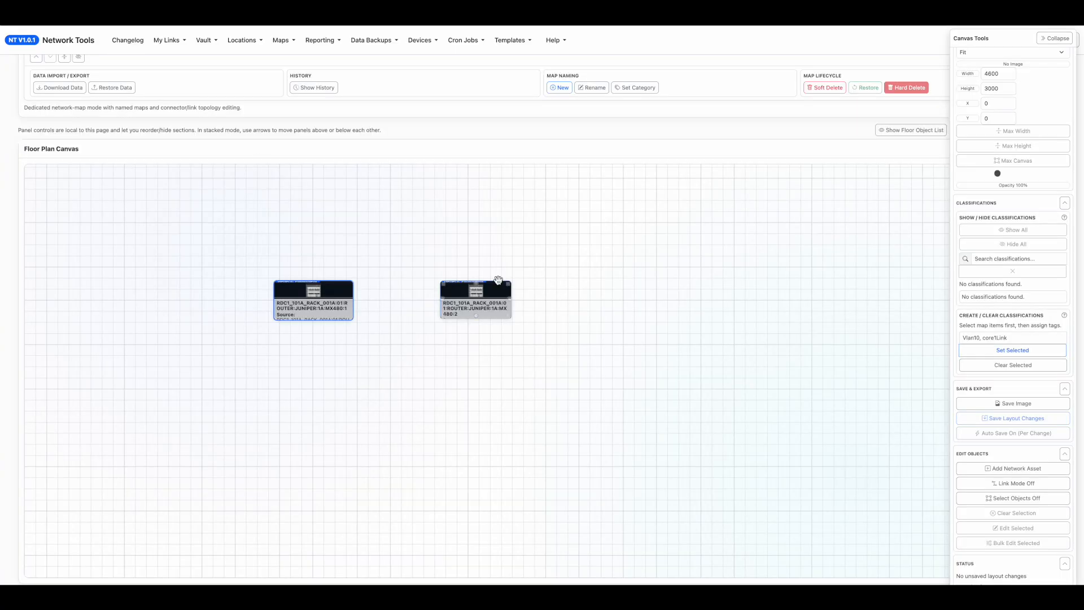
On the network map, enlarge the MX480:1 asset to about 400 × 520 px and move the MX480:2 asset farther right.
left_click_drag(351, 313, 425, 485)
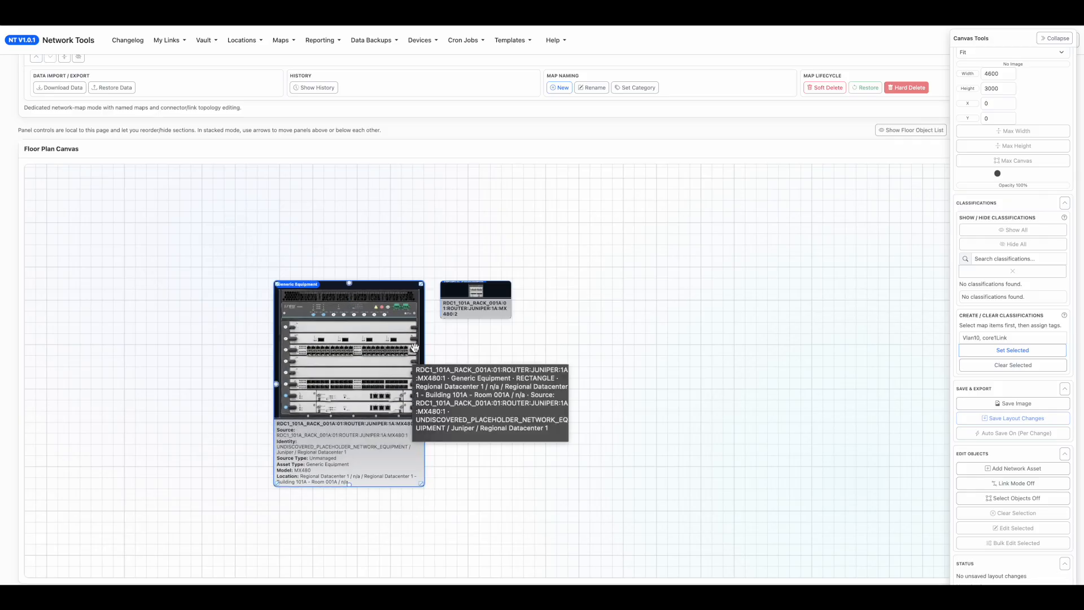
left_click_drag(476, 299, 579, 308)
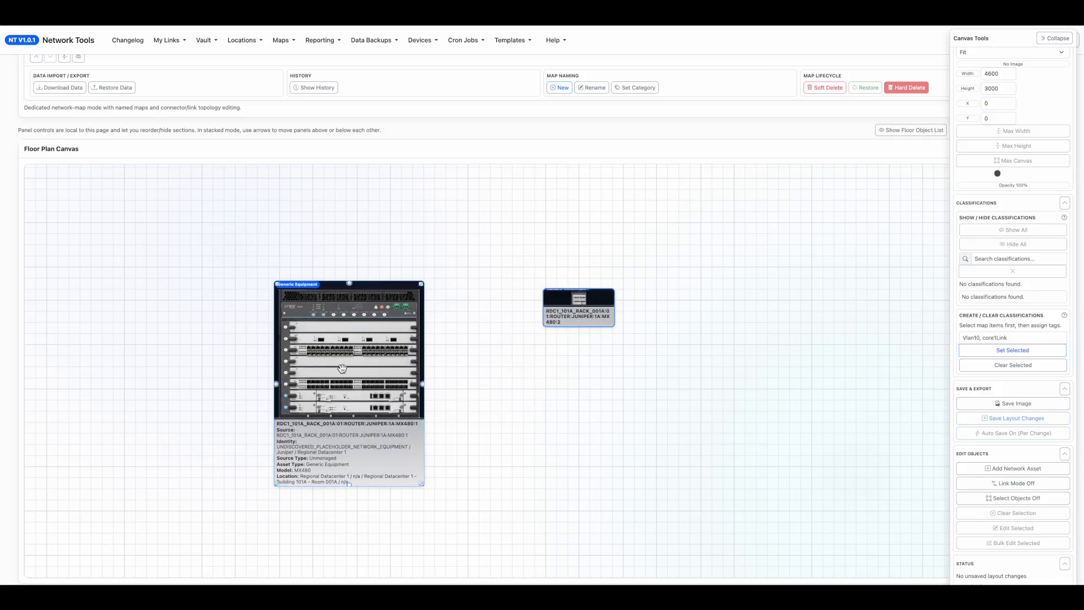
left_click_drag(421, 483, 431, 486)
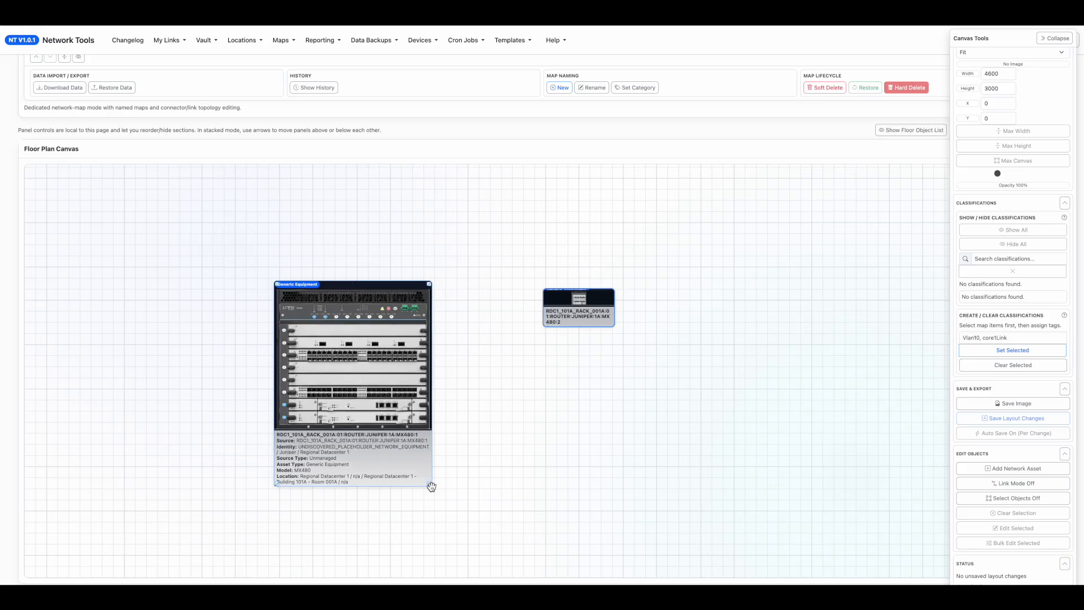
Examine the width and height of the enlarged MX480:1 asset in its settings and close them without saving.
double_click(346, 399)
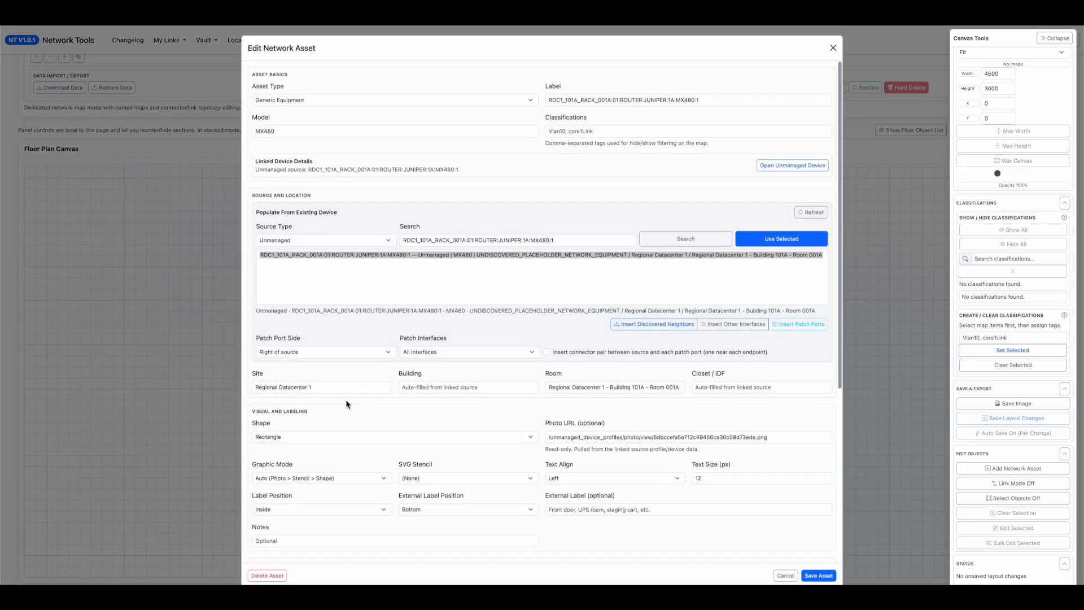
scroll(341, 448, "down", 5)
scroll(309, 500, "down", 1)
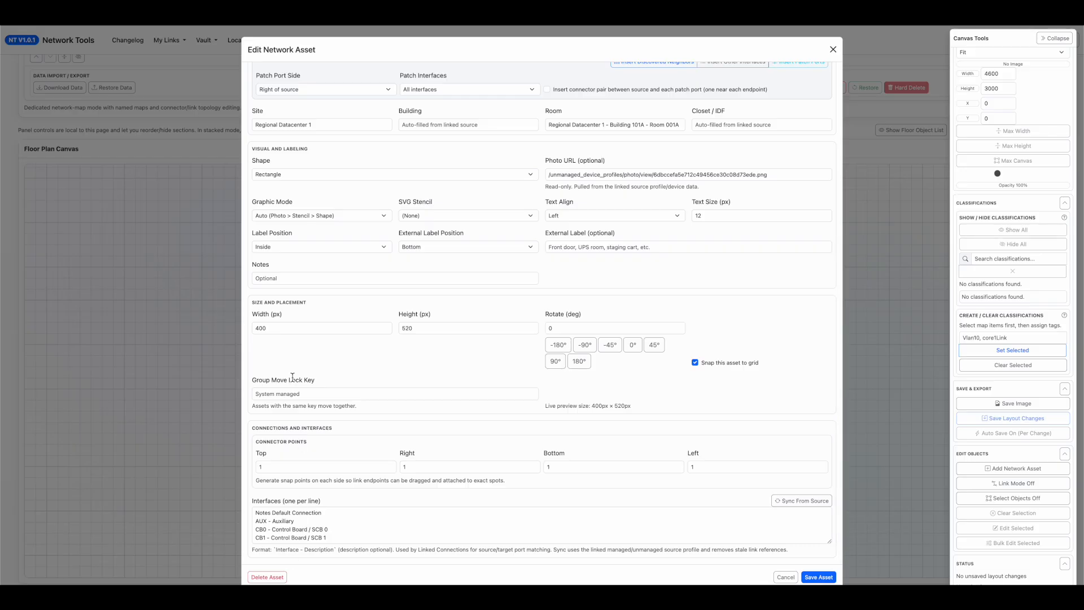
key("Escape")
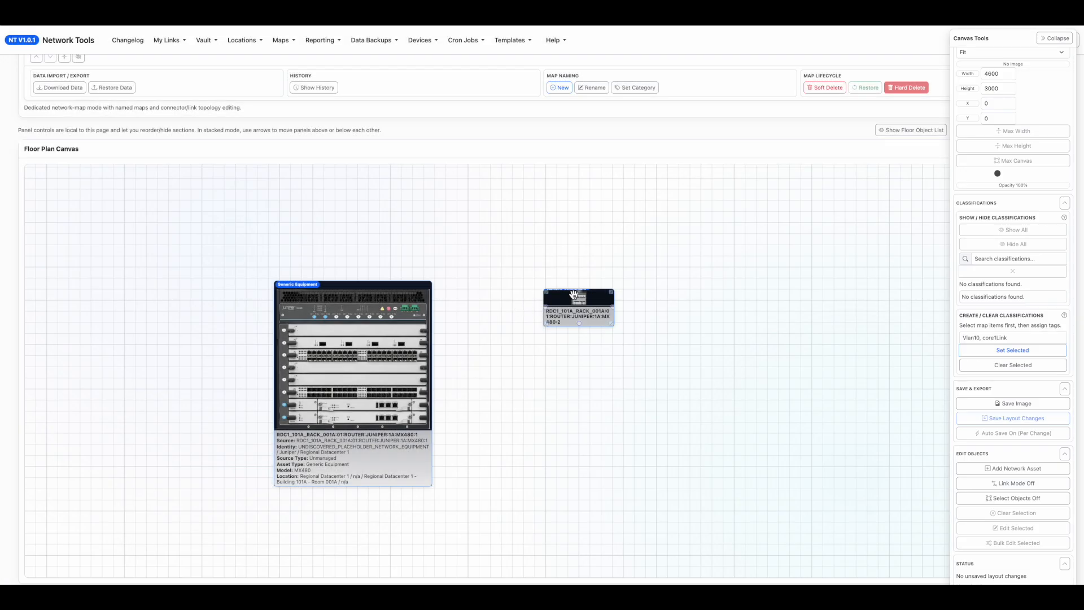
Align the MX480:2 asset with the top of MX480:1 and bulk edit both assets with width 400 px and height 520 px.
left_click_drag(603, 306, 587, 298)
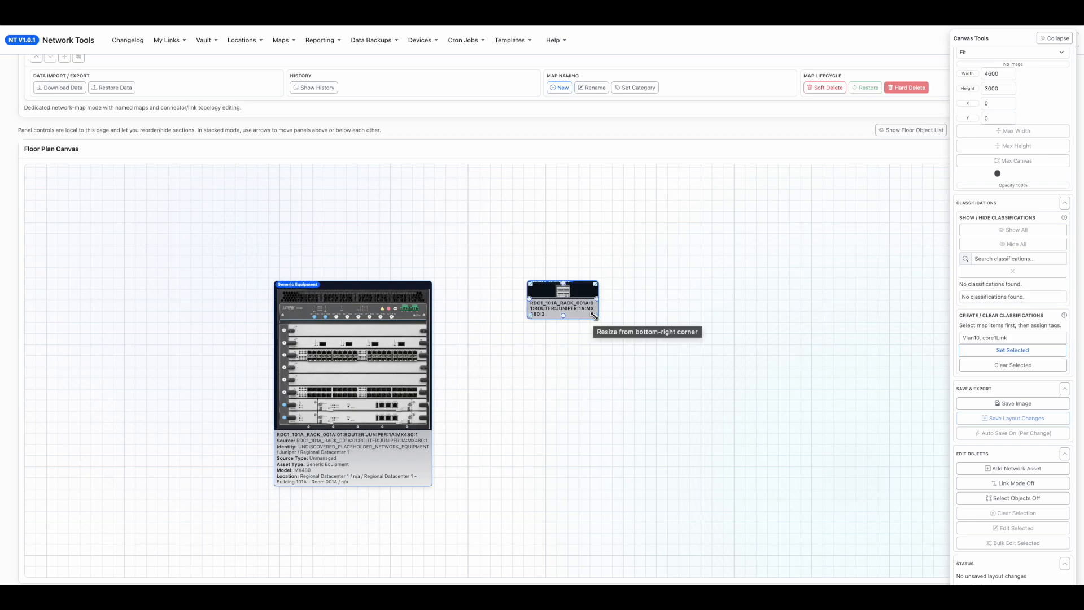
left_click(1037, 507)
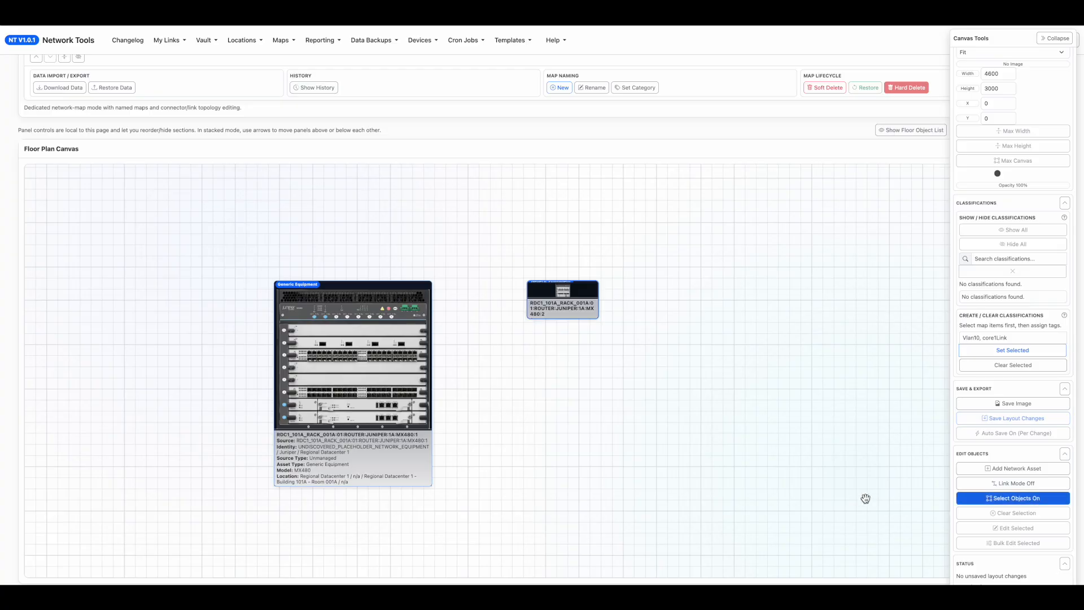
left_click_drag(733, 529, 224, 249)
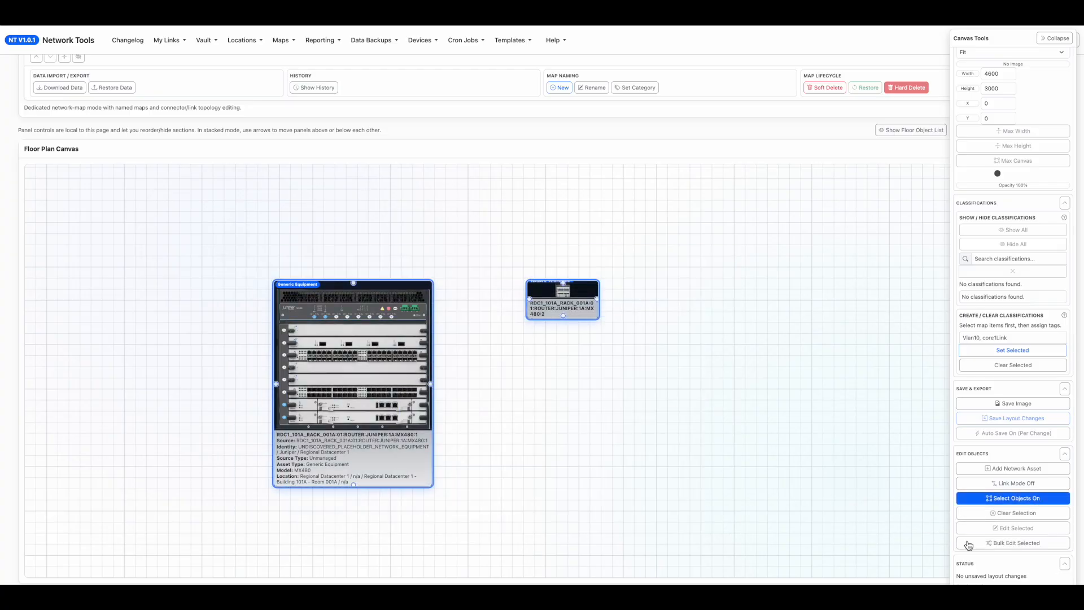
left_click(982, 544)
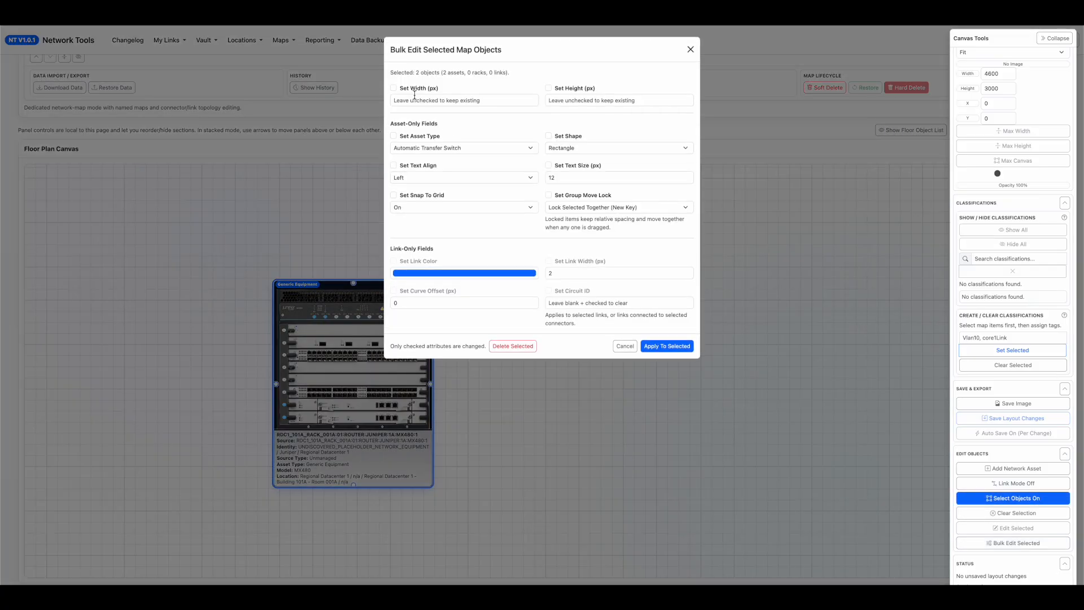
left_click(394, 88)
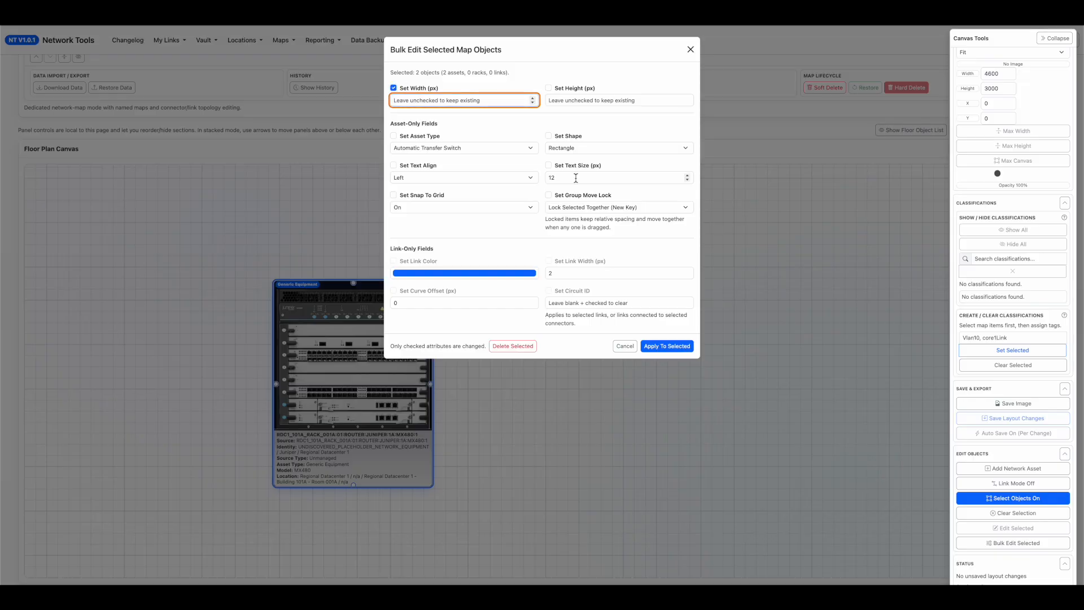
type("400")
key("Tab")
key("space")
key("Tab")
type("5")
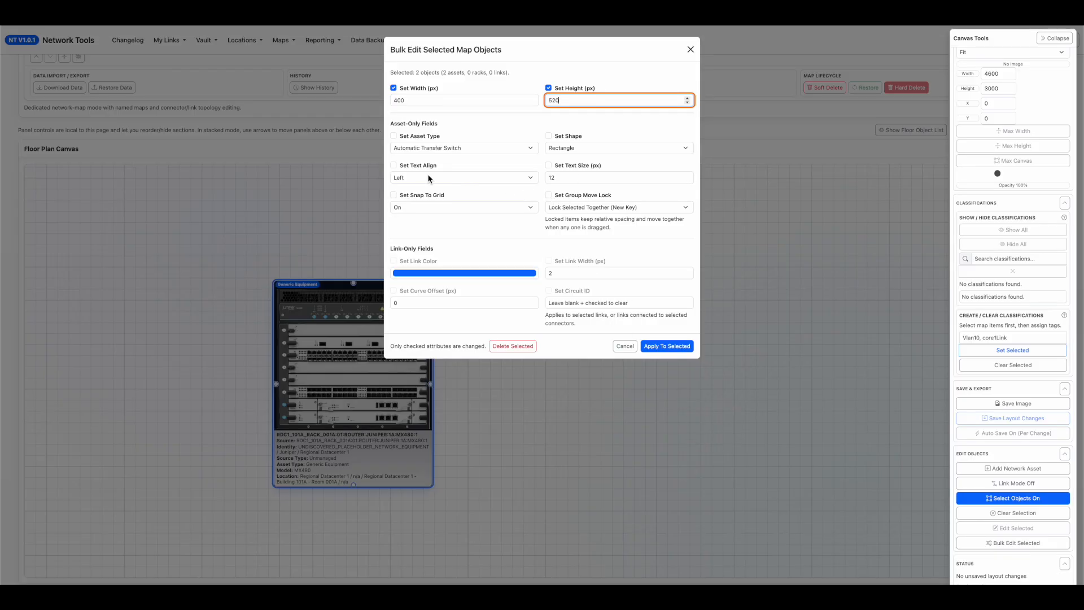
Include the asset type Network Router in the bulk edit of the two assets.
left_click(412, 148)
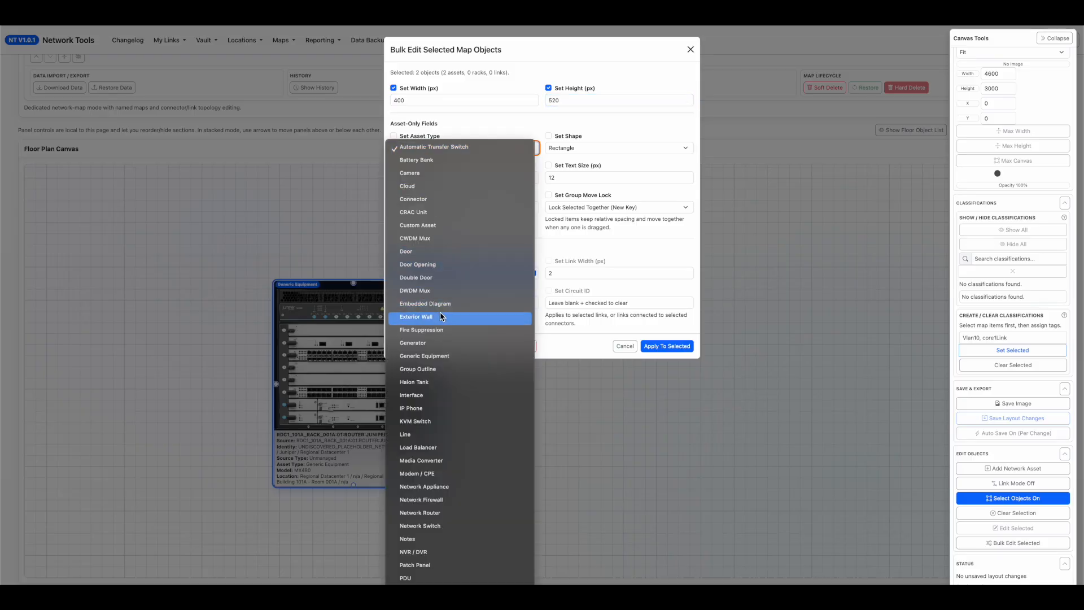
left_click(484, 522)
left_click(393, 137)
left_click(394, 137)
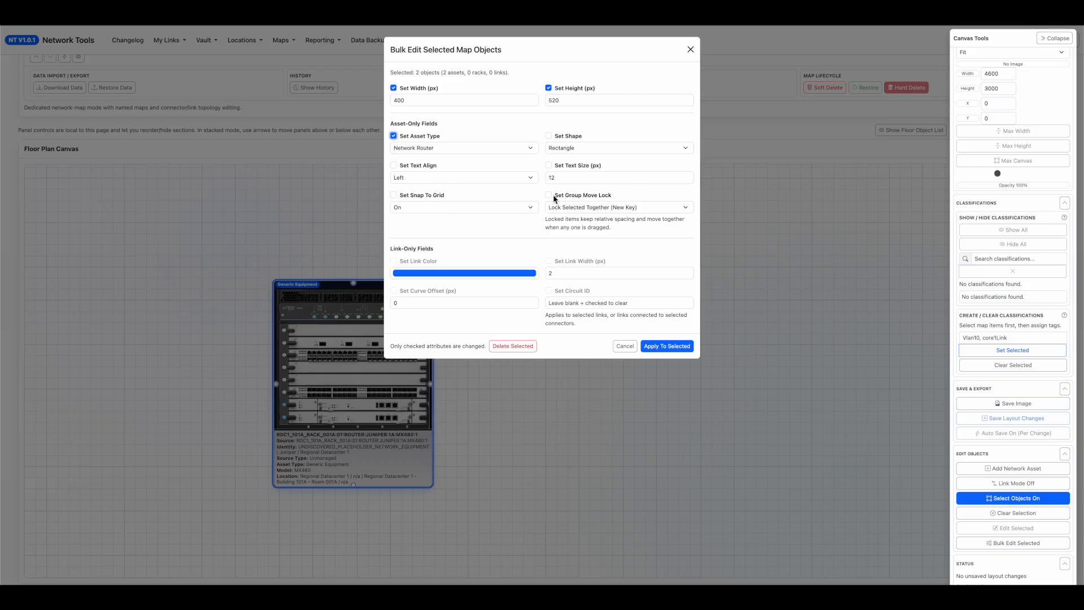
Apply the bulk edit with group move lock Lock Selected Together (New Key), and move the locked pair toward the canvas's upper left.
left_click(604, 206)
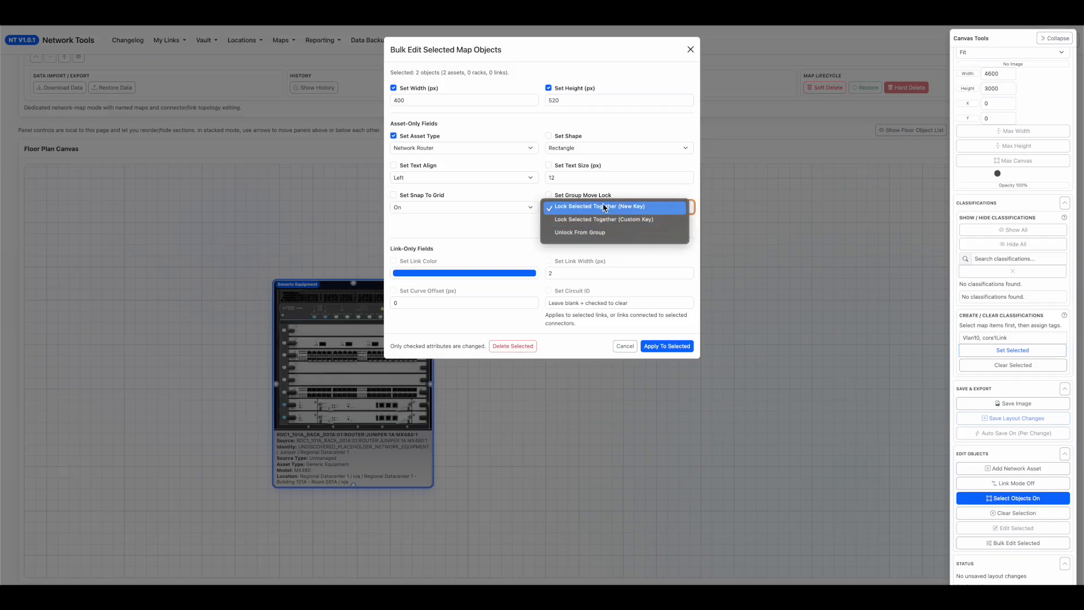
left_click(603, 206)
left_click(554, 195)
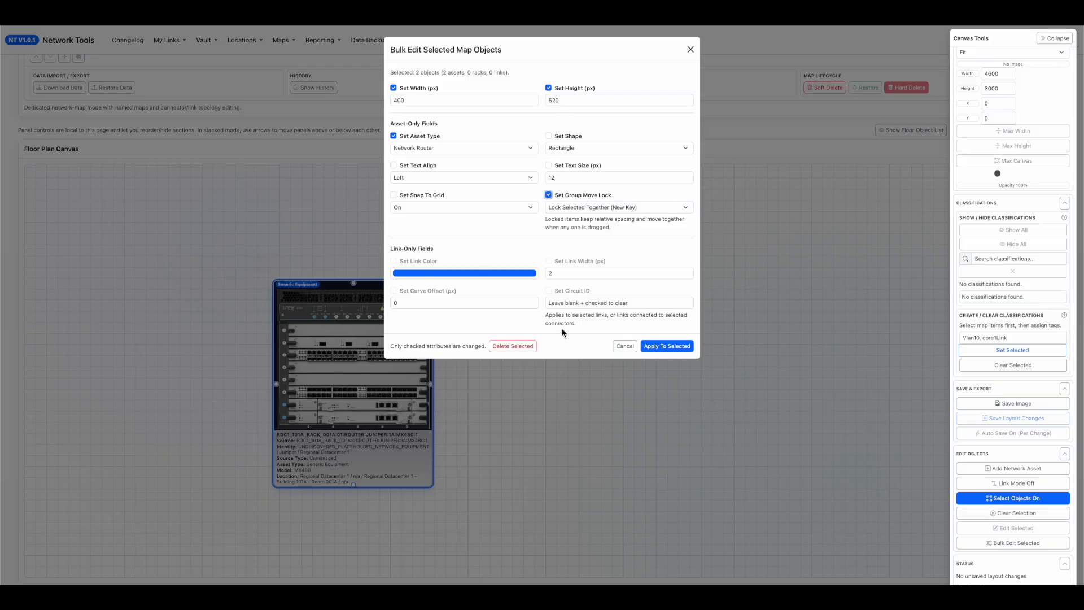
left_click(658, 350)
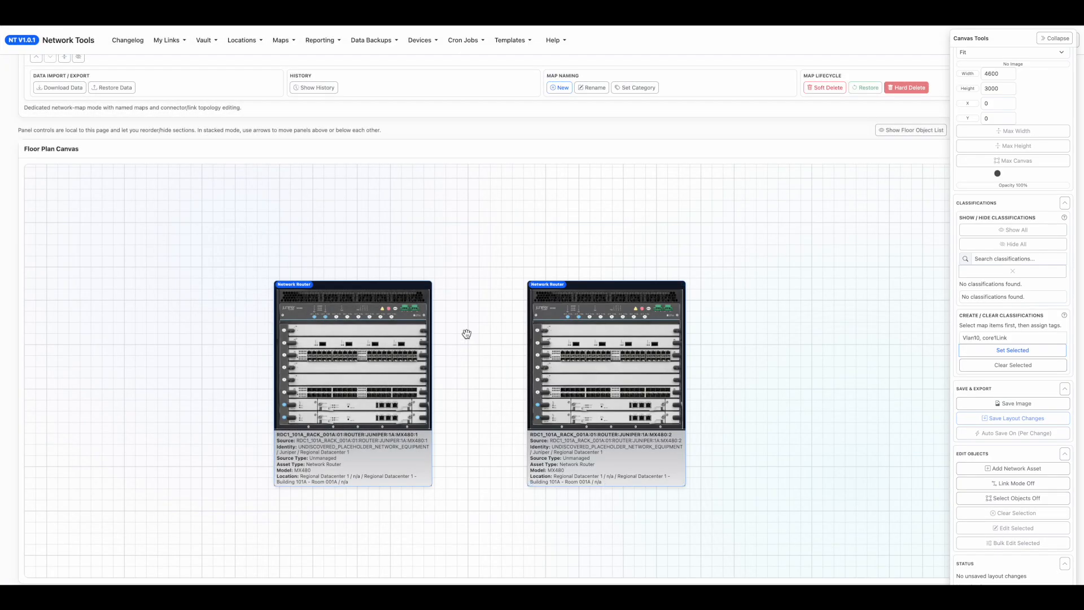
left_click(642, 363)
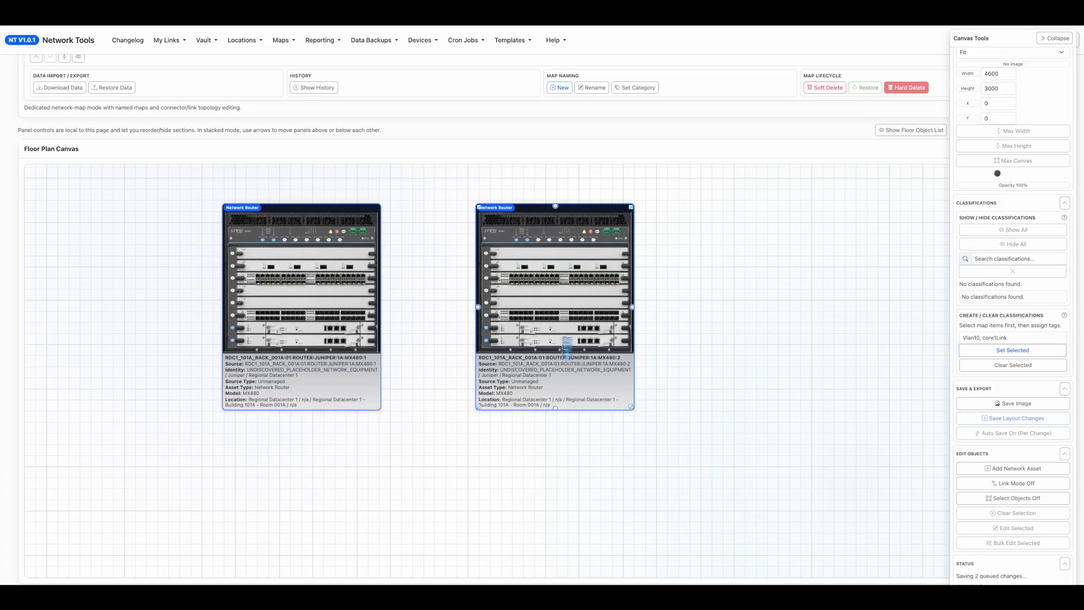
left_click(1000, 498)
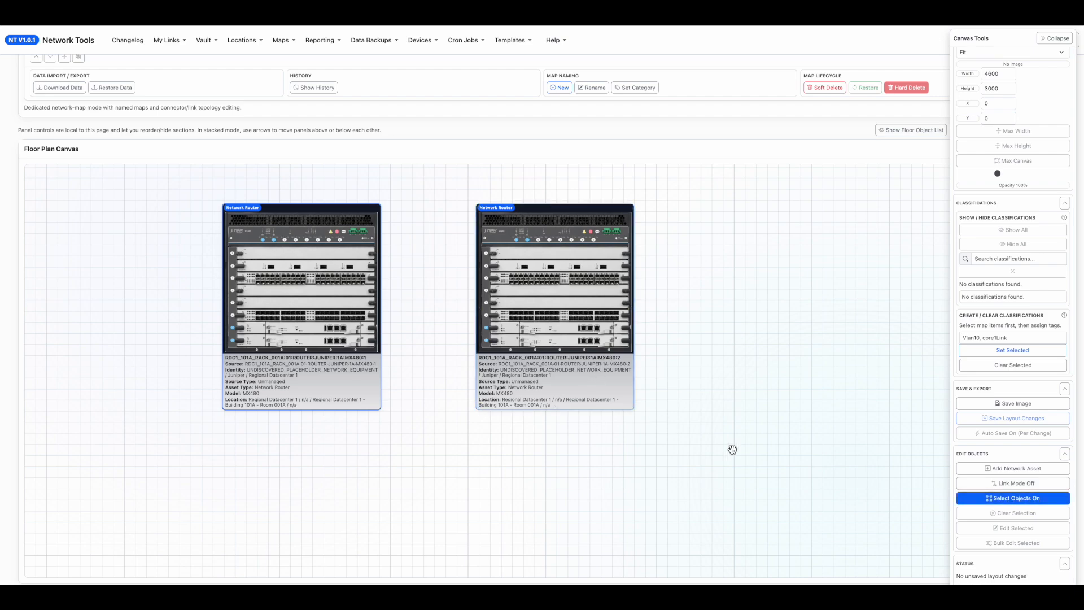
left_click(586, 361)
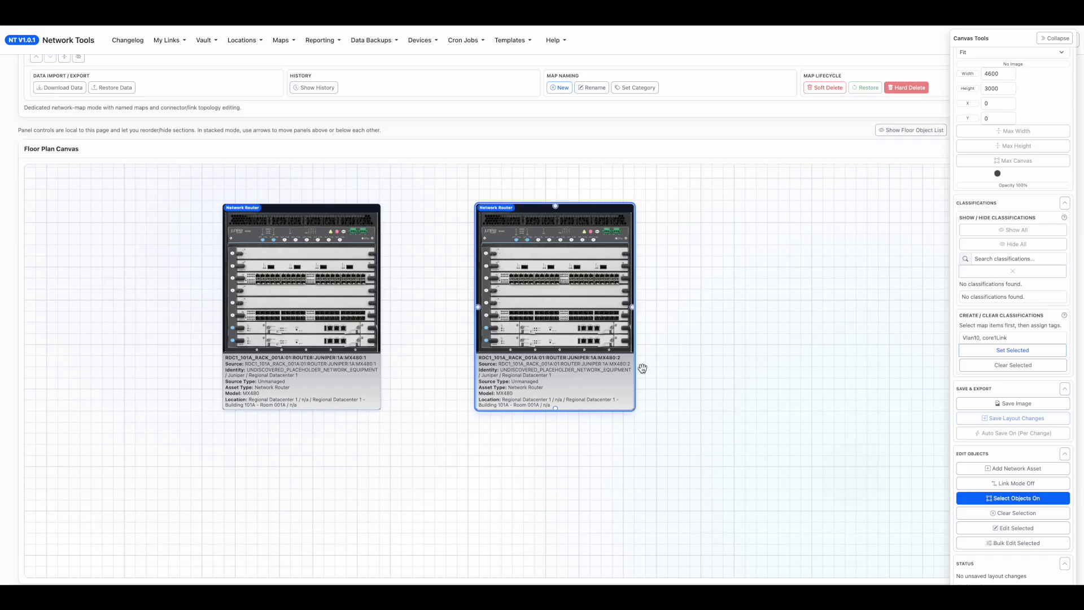
left_click_drag(723, 403, 190, 179)
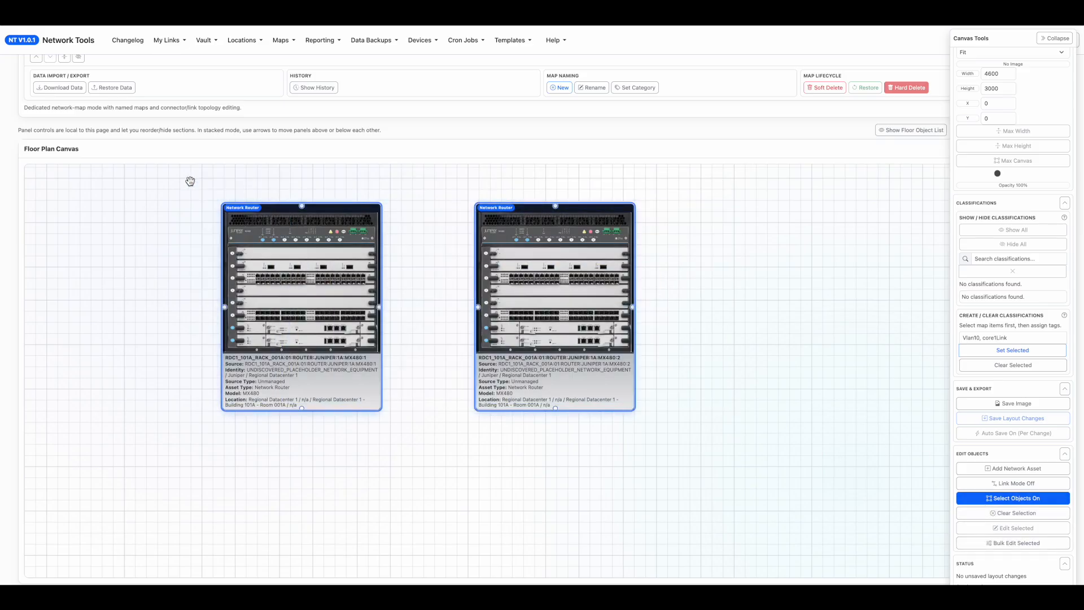
left_click(897, 456)
left_click(1022, 500)
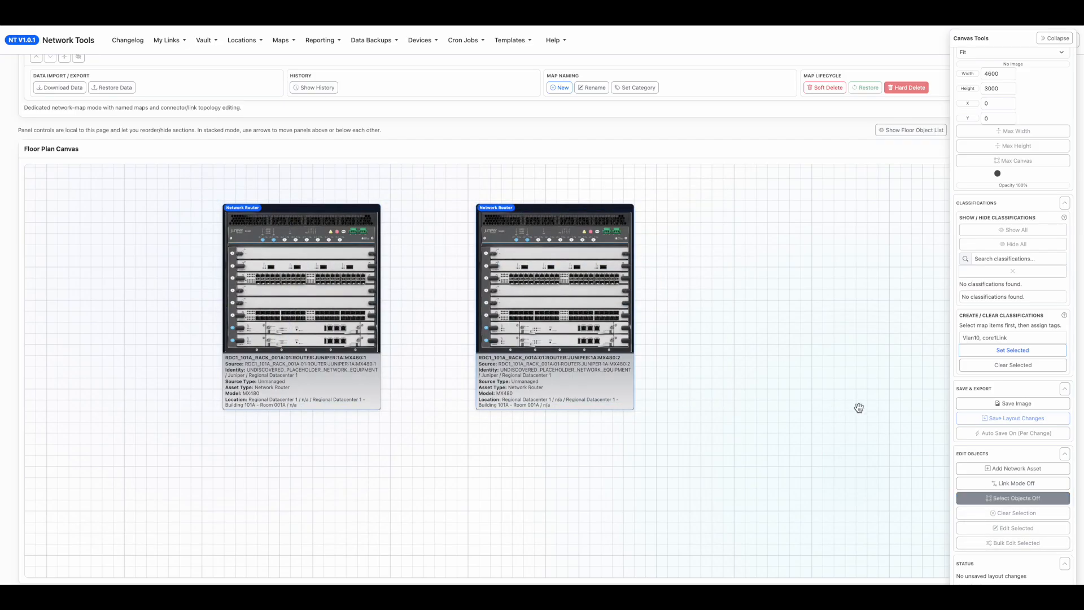
Detach the MX480:2 asset from its move-lock group, save it, and move it on its own farther from MX480:1.
double_click(337, 273)
scroll(340, 423, "down", 5)
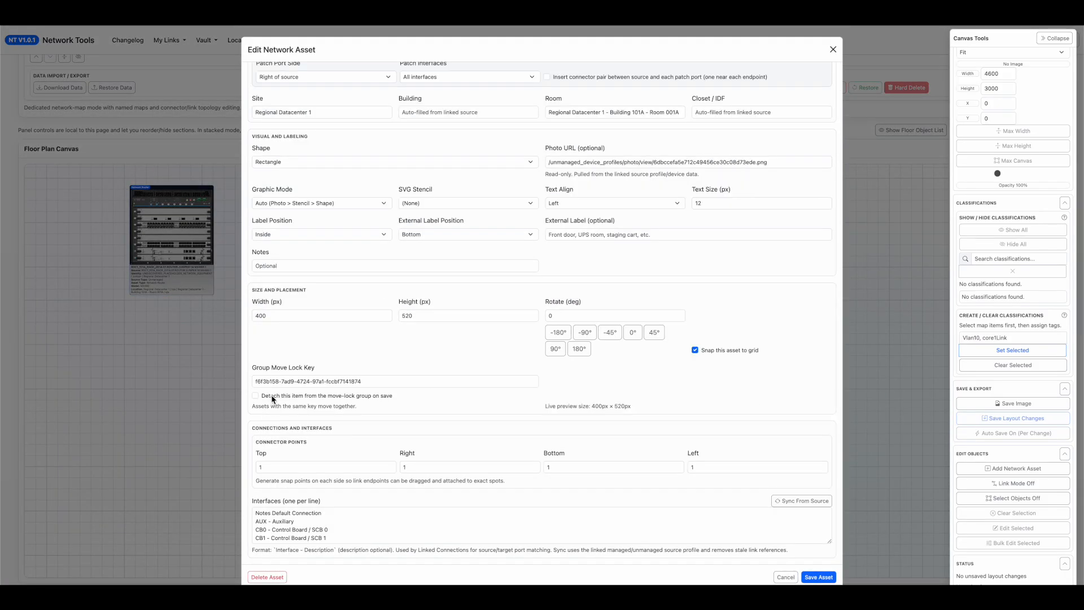
left_click(255, 395)
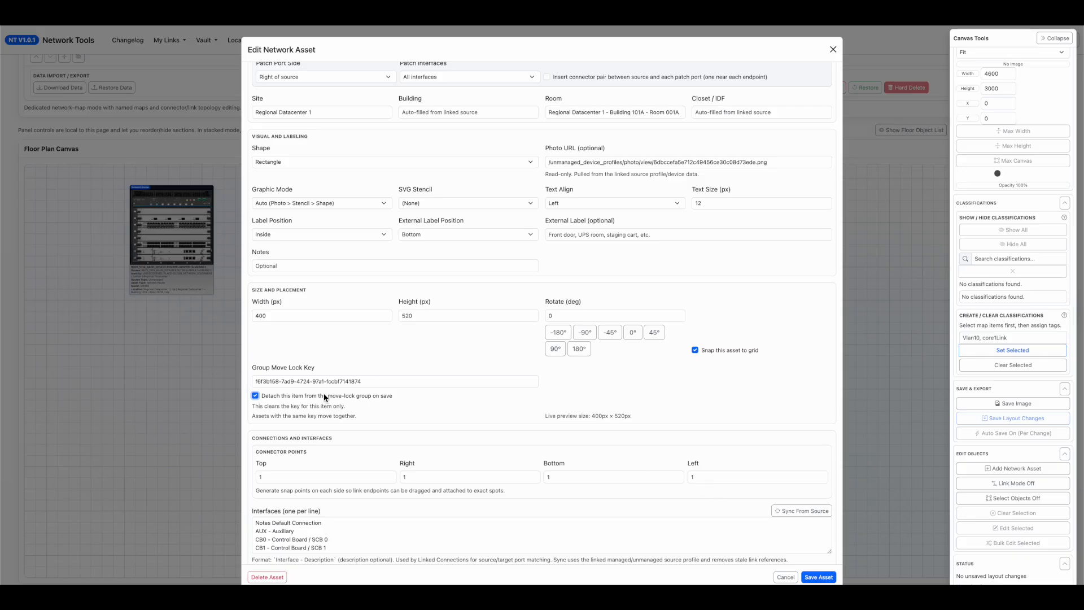
left_click_drag(265, 397, 391, 400)
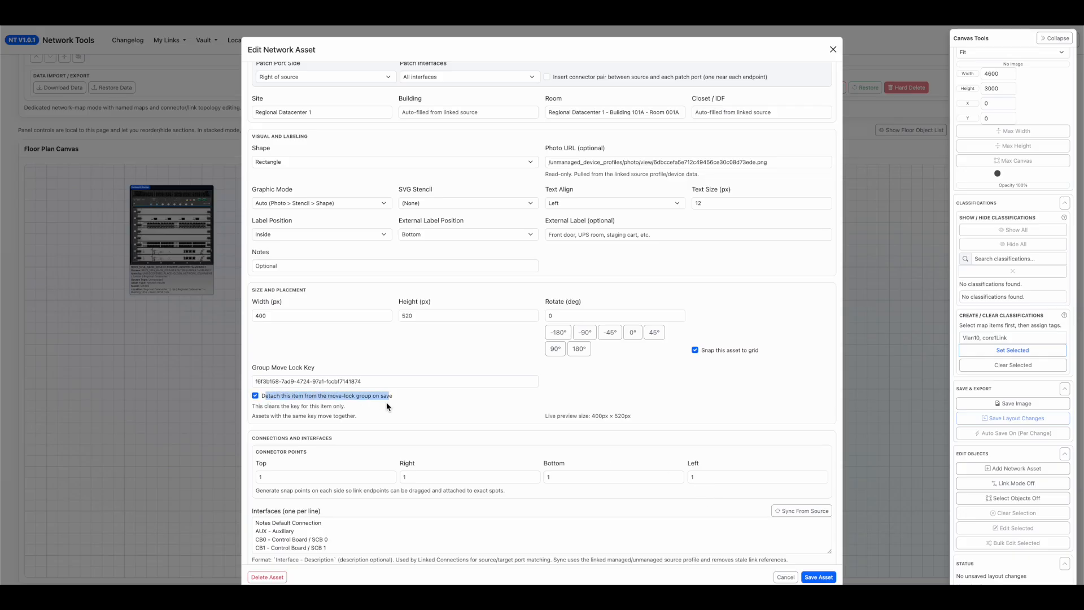
left_click(816, 580)
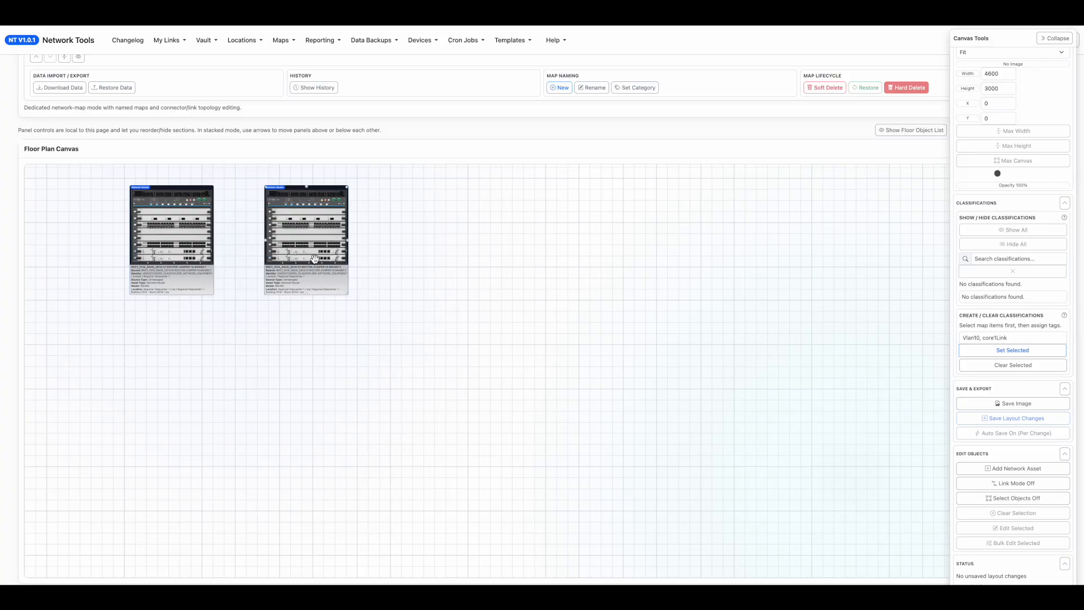
left_click_drag(310, 261, 342, 259)
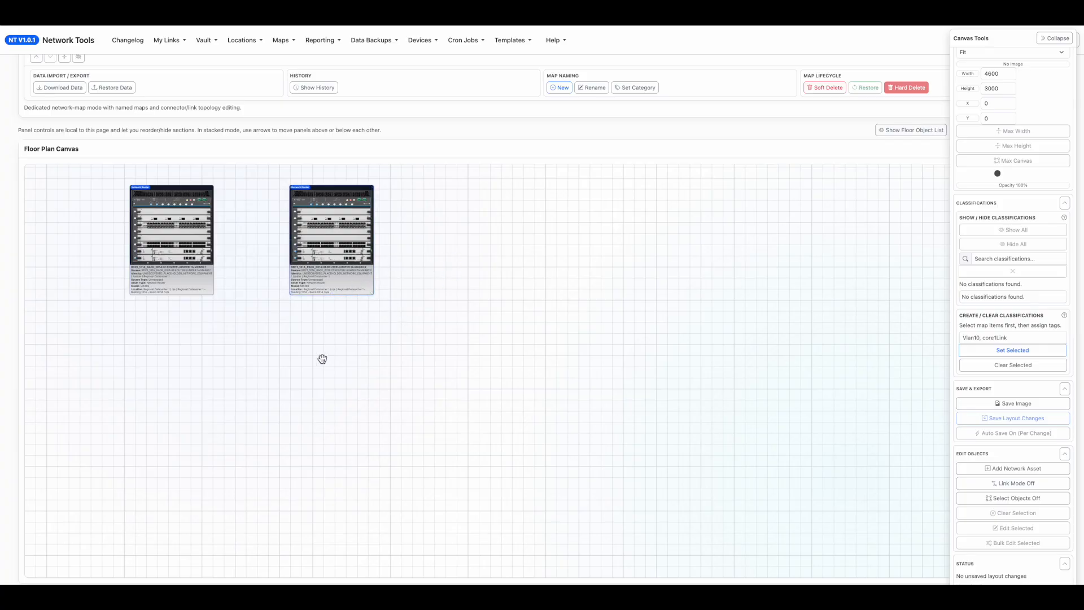
left_click_drag(458, 343, 477, 344)
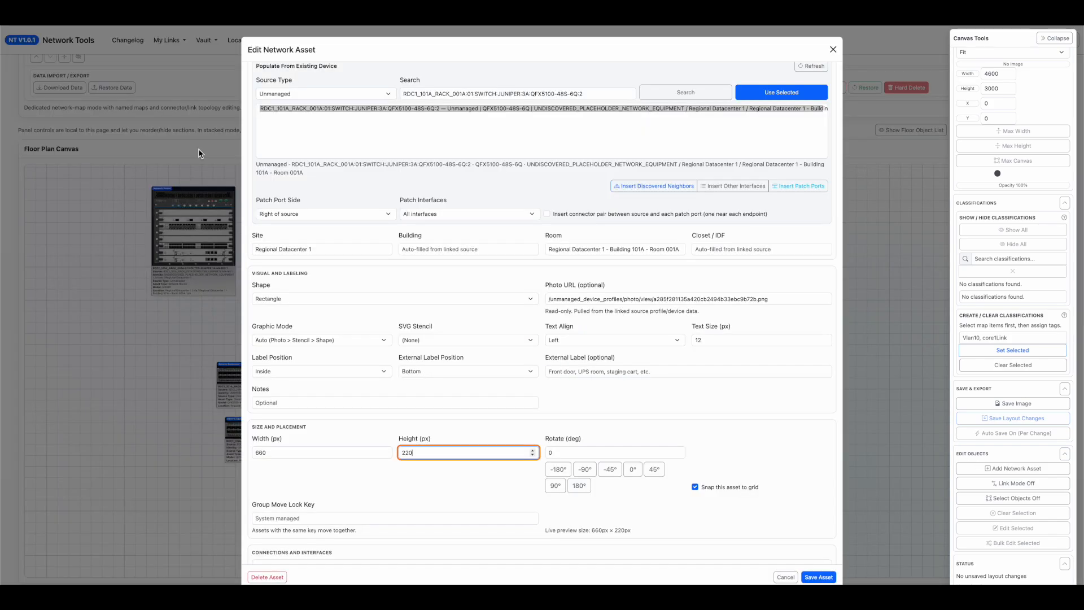
Add the unmanaged QFX5100-48S-6Q:2 switch as a network asset sized 660 px wide and 220 px high, and save it.
left_click(980, 468)
scroll(272, 354, "up", 1)
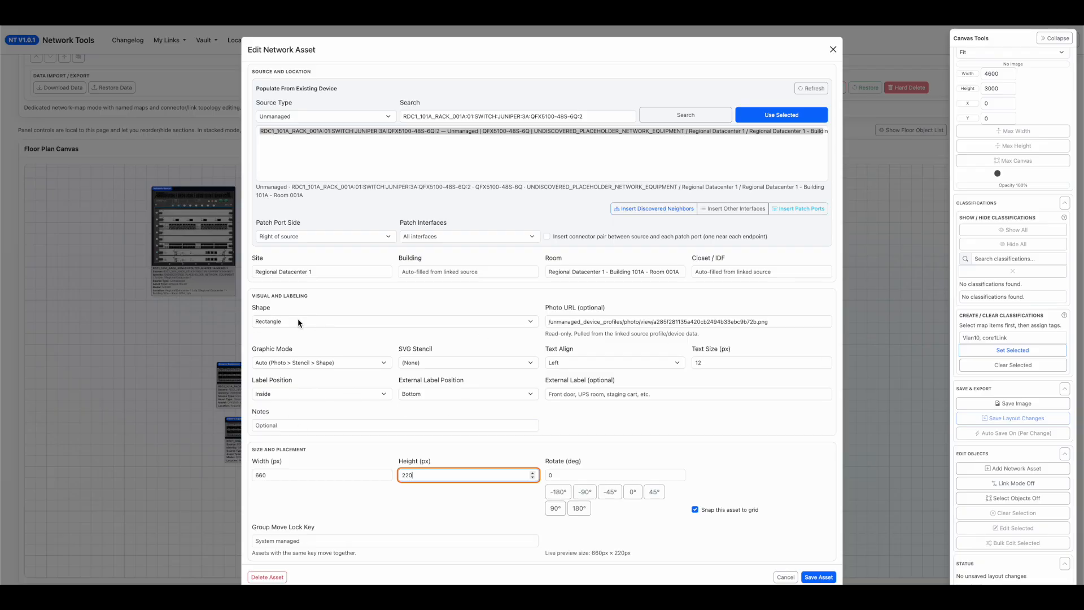
left_click(278, 365)
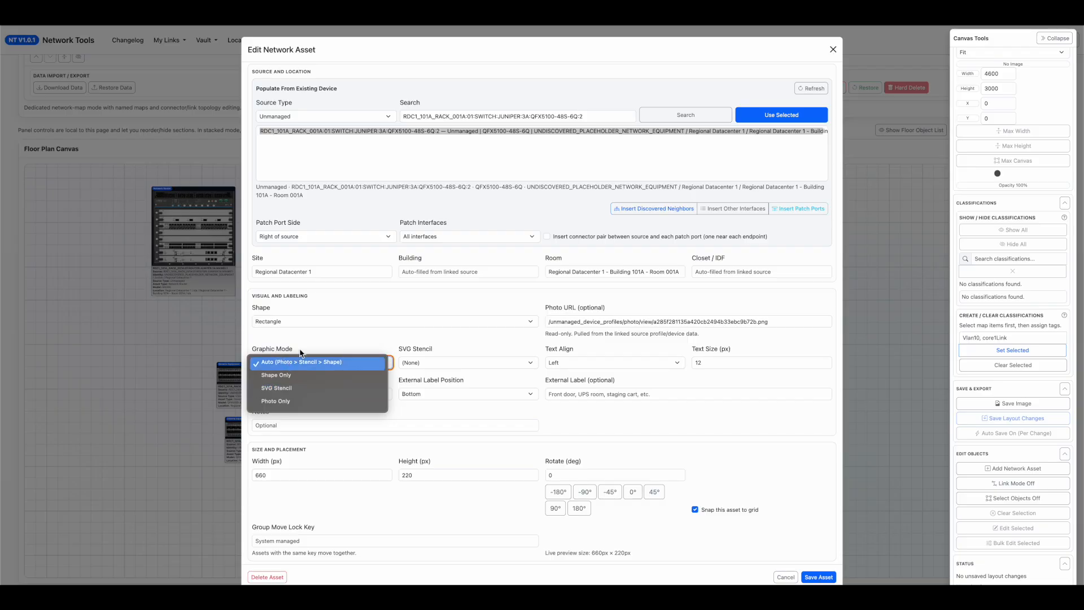
left_click(360, 365)
scroll(304, 348, "up", 1)
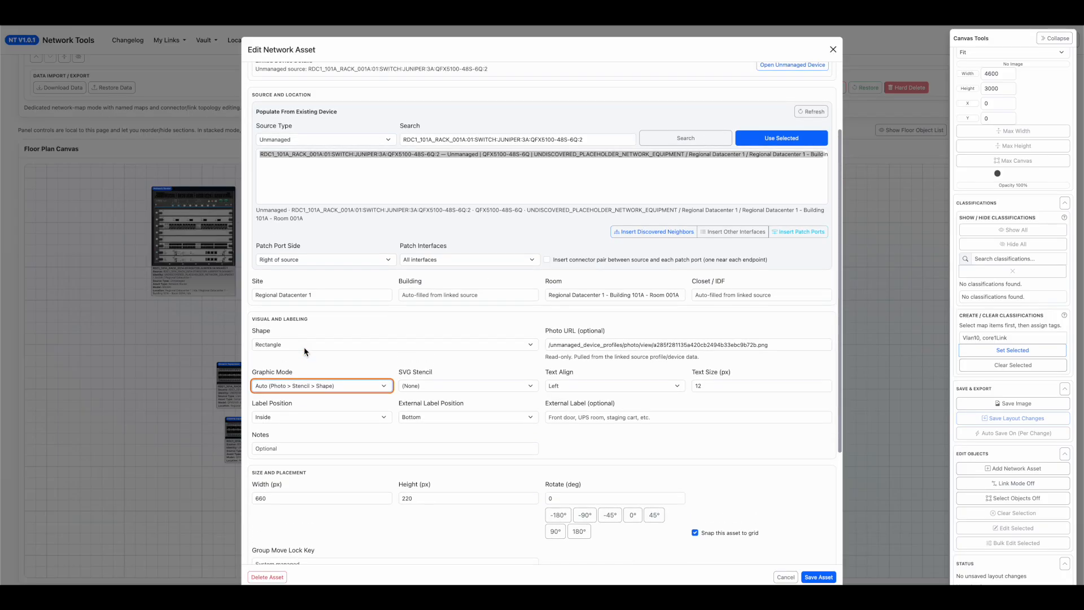
left_click(347, 317)
left_click(297, 309)
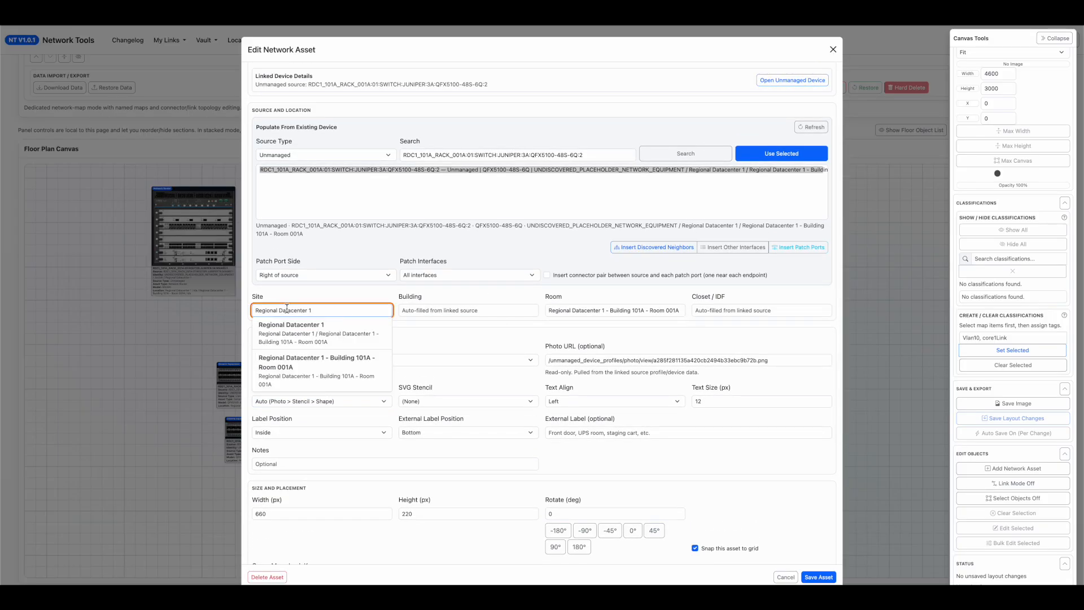
left_click(399, 297)
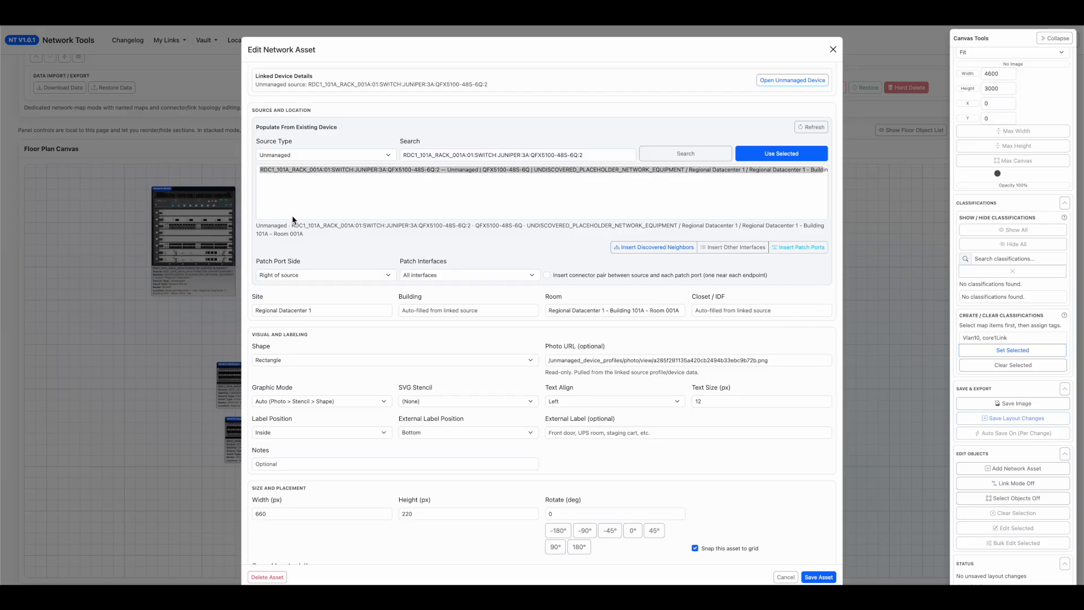
scroll(333, 201, "up", 2)
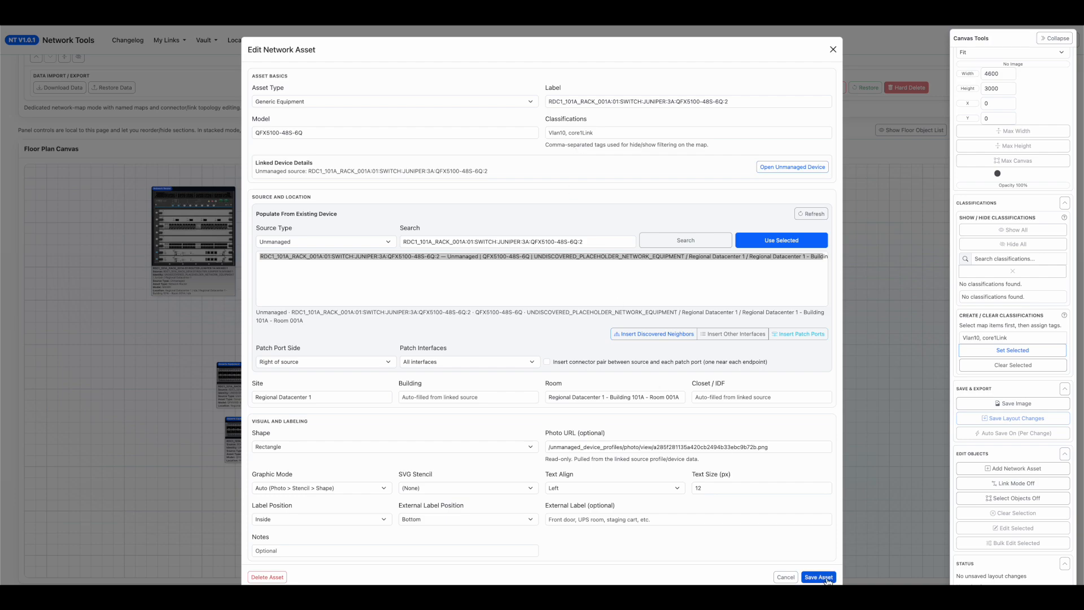
scroll(638, 496, "down", 1)
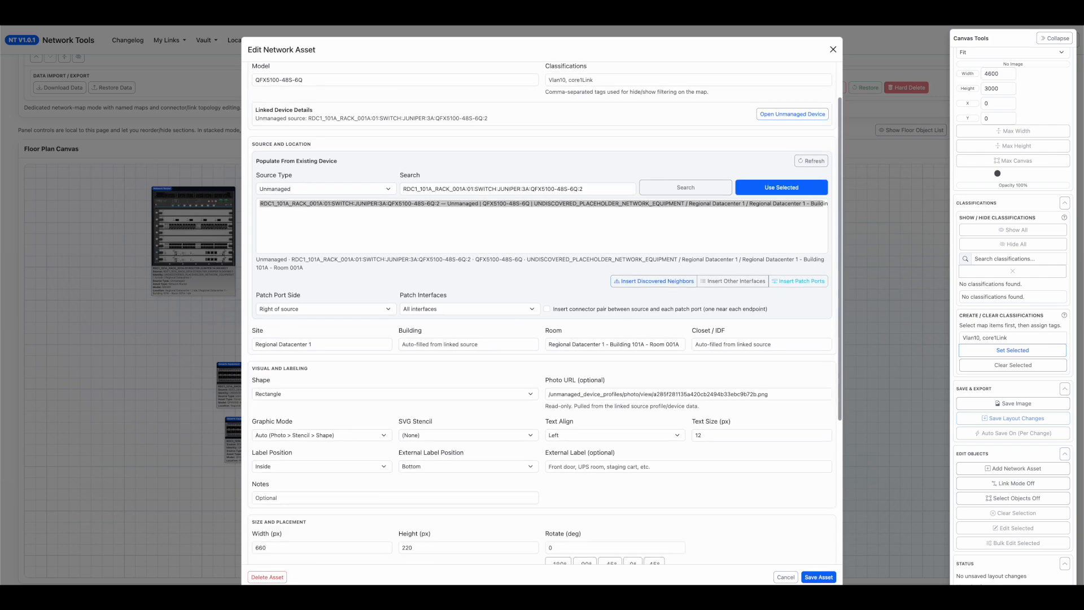
left_click(813, 576)
Stack the two QFX5100 switches below the routers with their left edges aligned and a gap between them.
left_click_drag(344, 444, 336, 480)
left_click_drag(330, 377, 322, 389)
left_click_drag(332, 475, 323, 475)
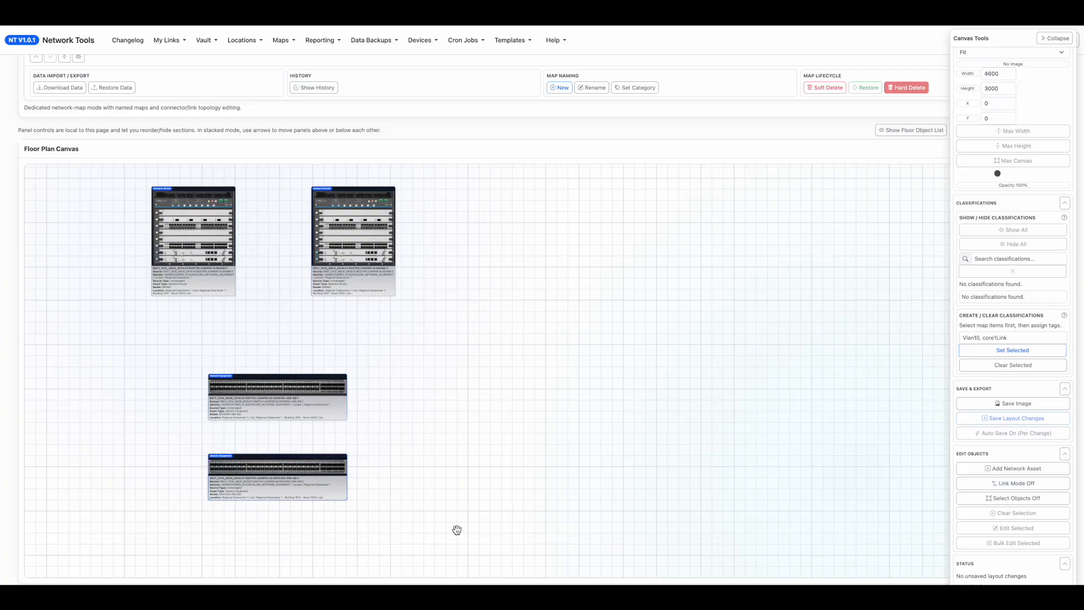
Select both routers and both switches and bulk edit them with group move lock Lock Selected Together (New Key).
left_click(997, 500)
left_click_drag(568, 564, 93, 169)
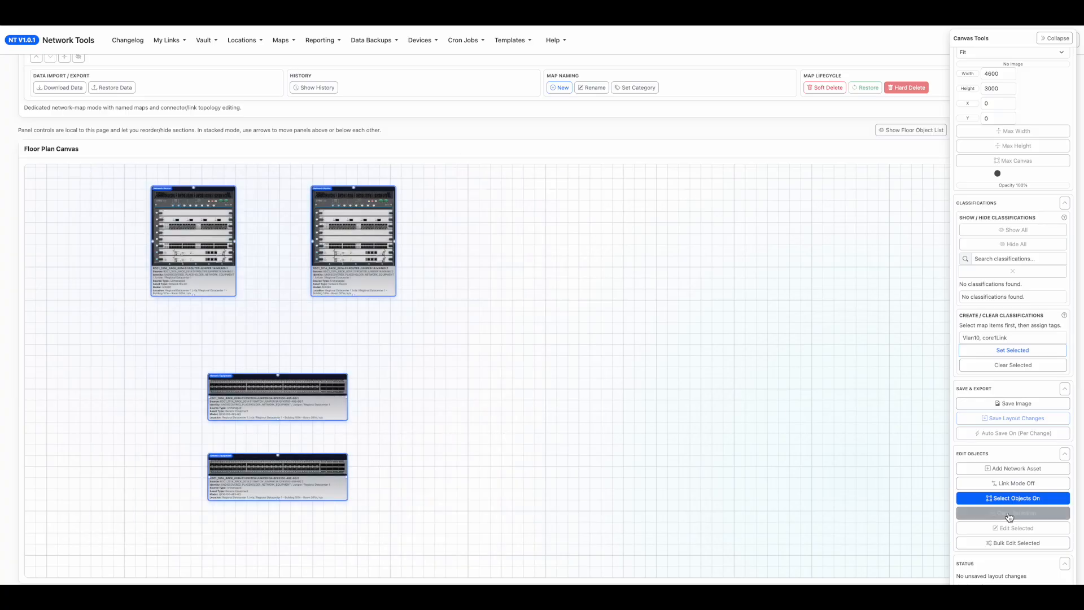
left_click(1017, 543)
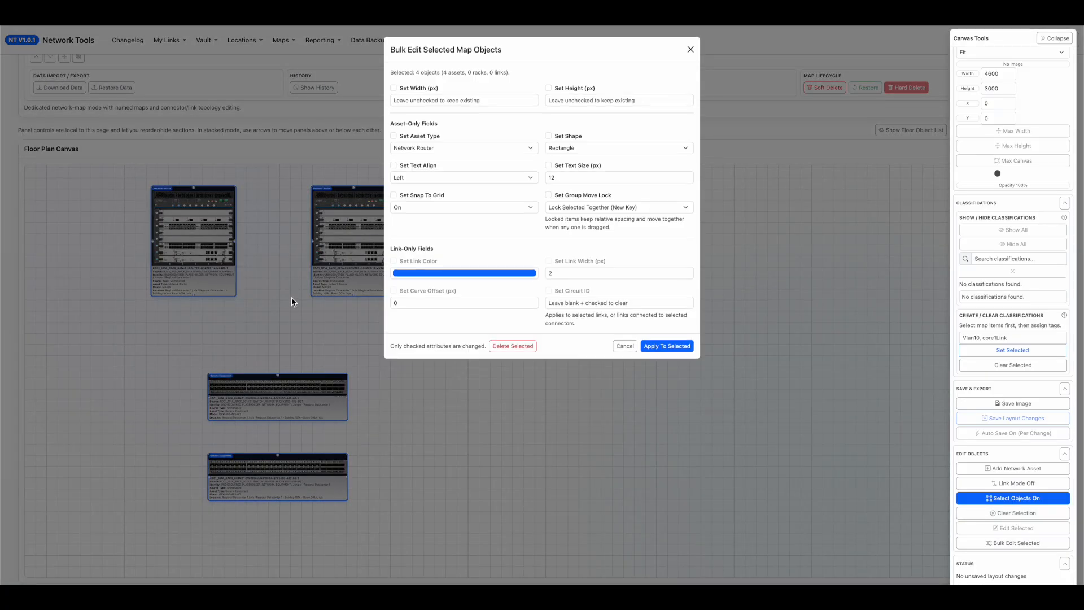
left_click(548, 195)
left_click(654, 345)
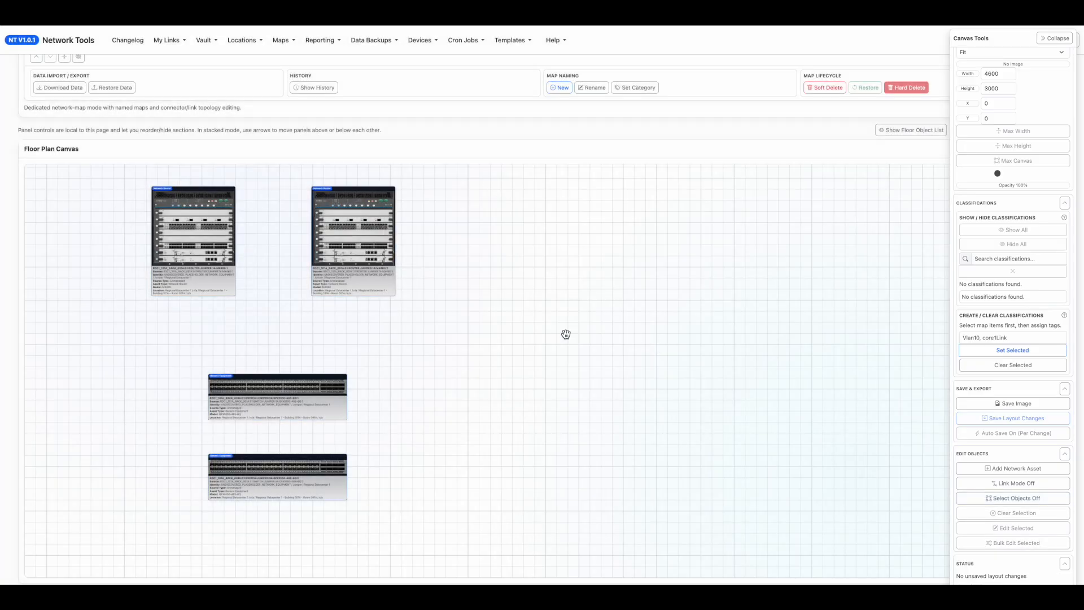
Move the four locked assets together down and to the right on the canvas.
left_click_drag(358, 247, 430, 267)
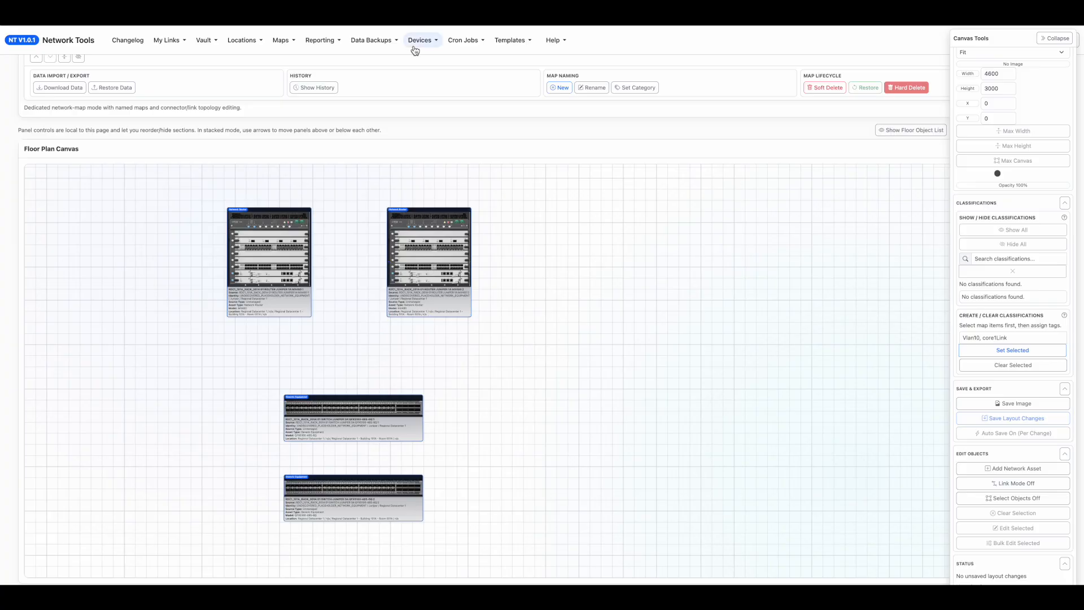
left_click_drag(558, 431, 527, 422)
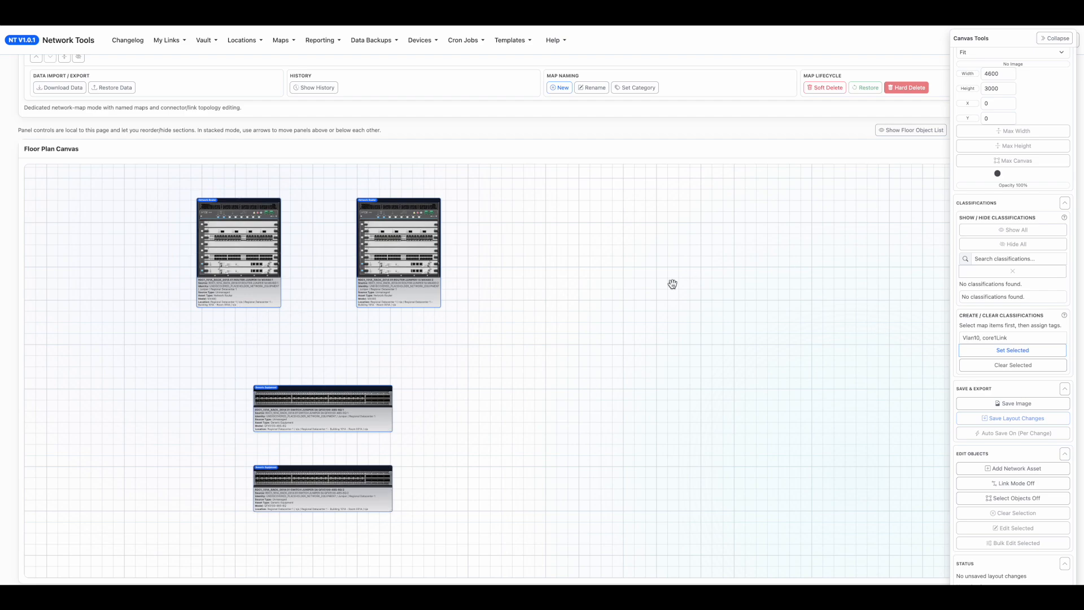
left_click_drag(489, 215, 489, 215)
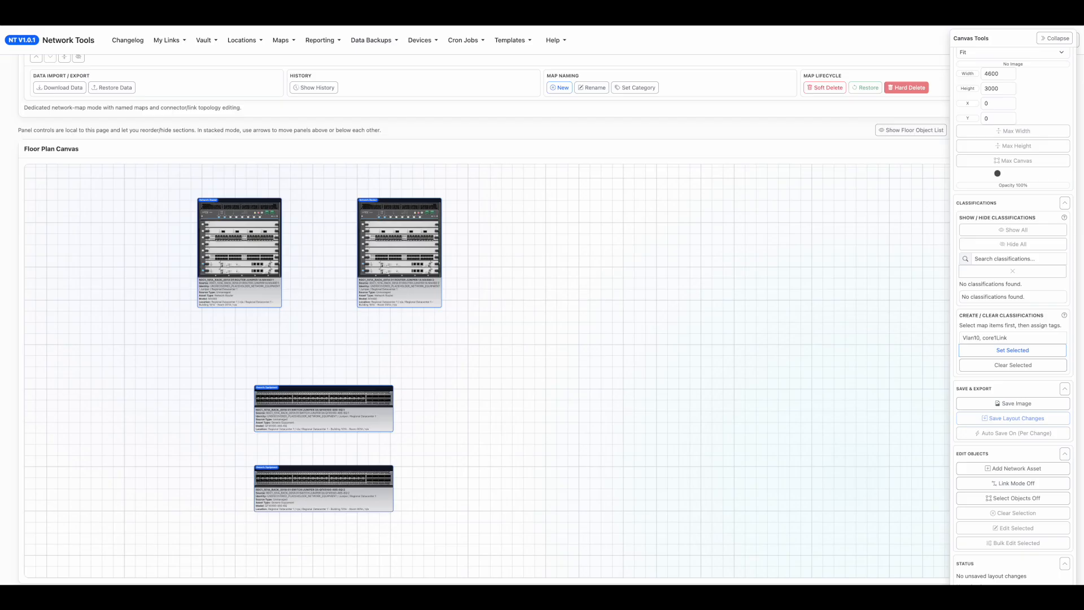
Open the Unmanaged Device Profiles page and search the profiles for mx48.
left_click(429, 43)
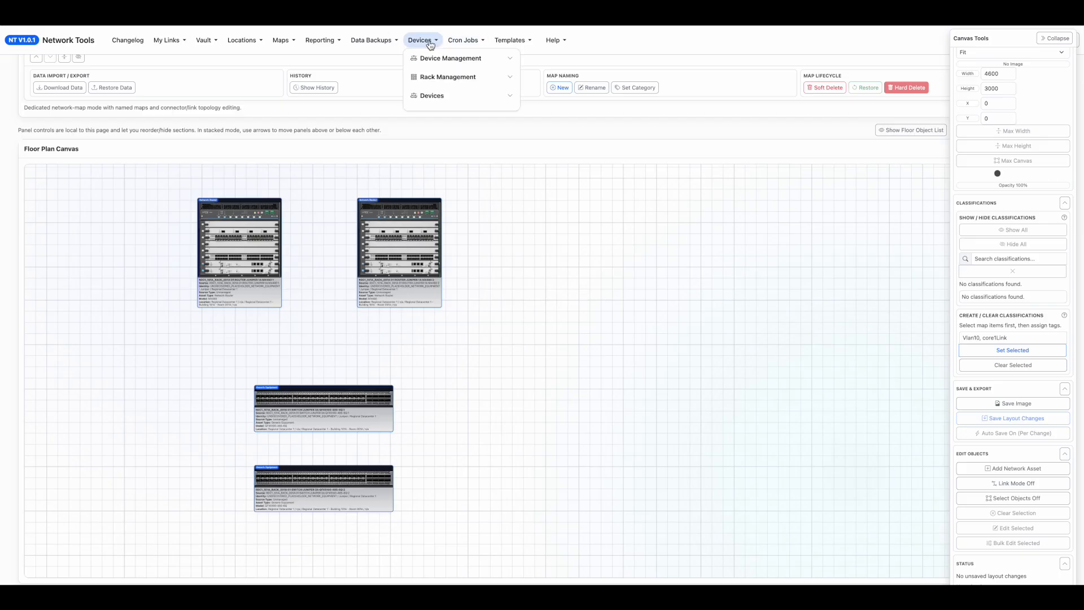
left_click(454, 59)
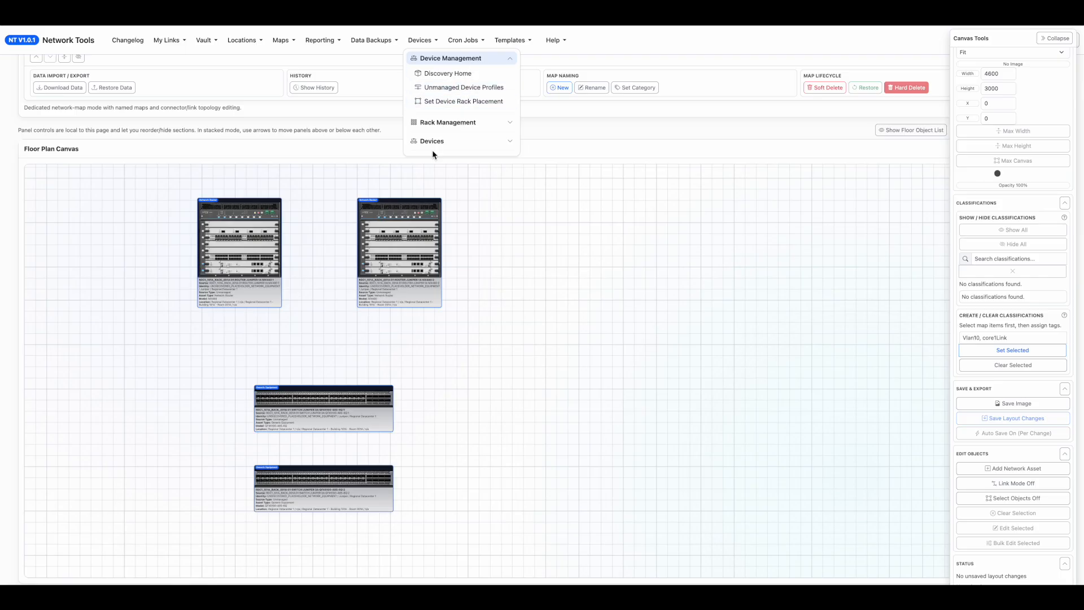
right_click(454, 94)
key("Escape")
left_click(452, 87)
left_click(926, 229)
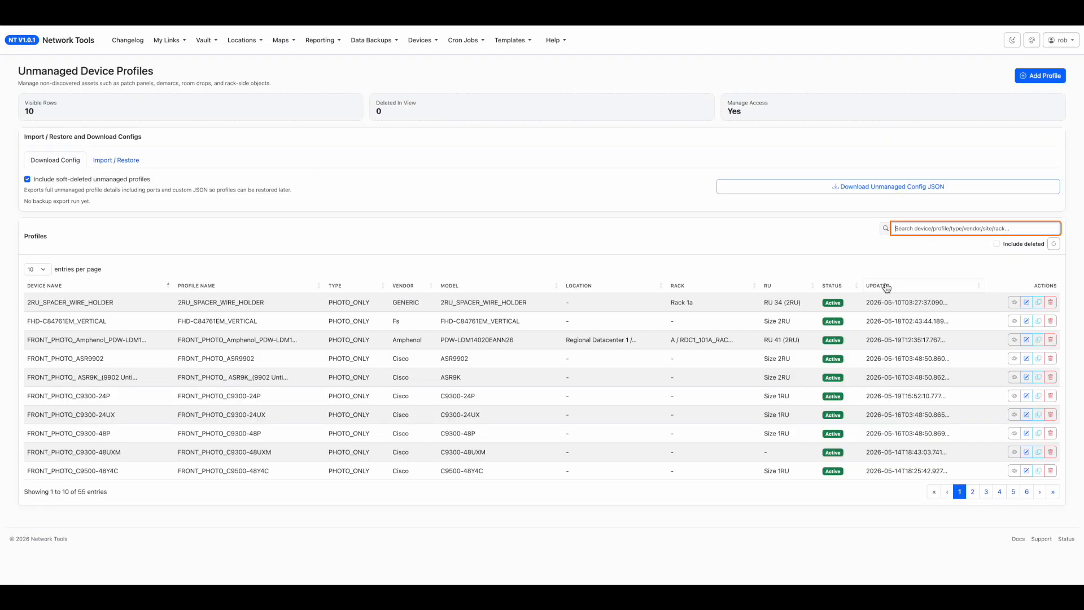
type("mx48")
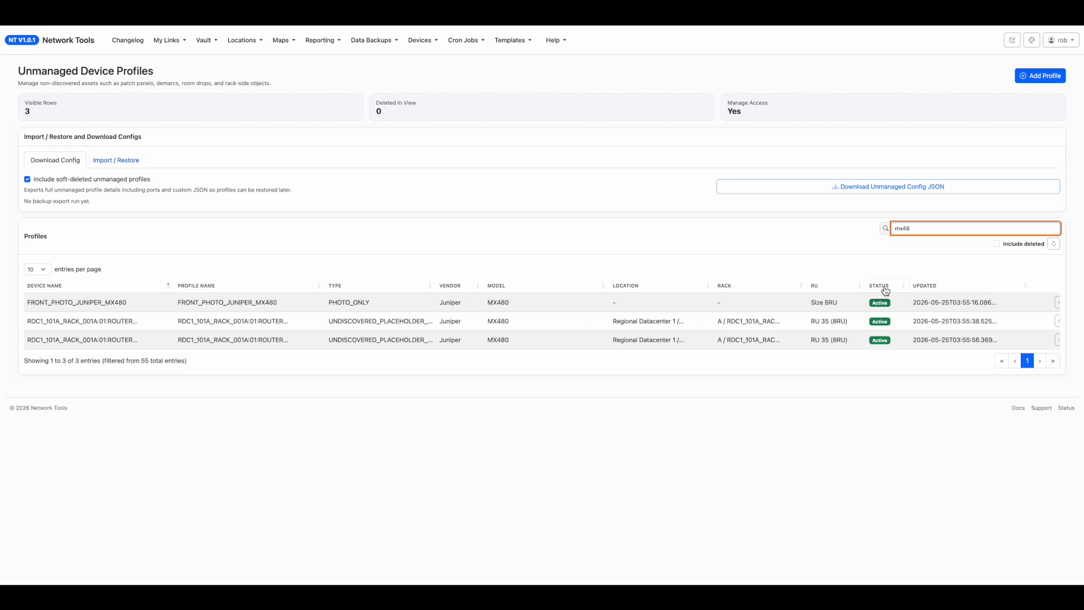
scroll(893, 328, "right", 2)
Examine the interface list in the unmanaged profile of router MX480:1, close it without changes, and return to the network map.
left_click(1026, 321)
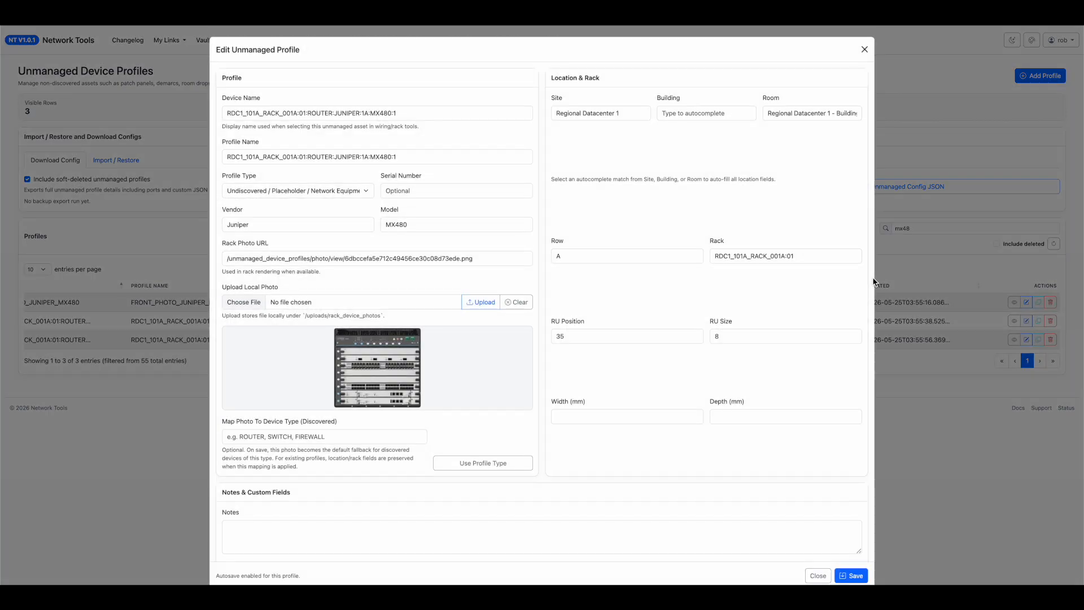
scroll(577, 402, "down", 5)
scroll(577, 402, "down", 3)
scroll(423, 449, "down", 8)
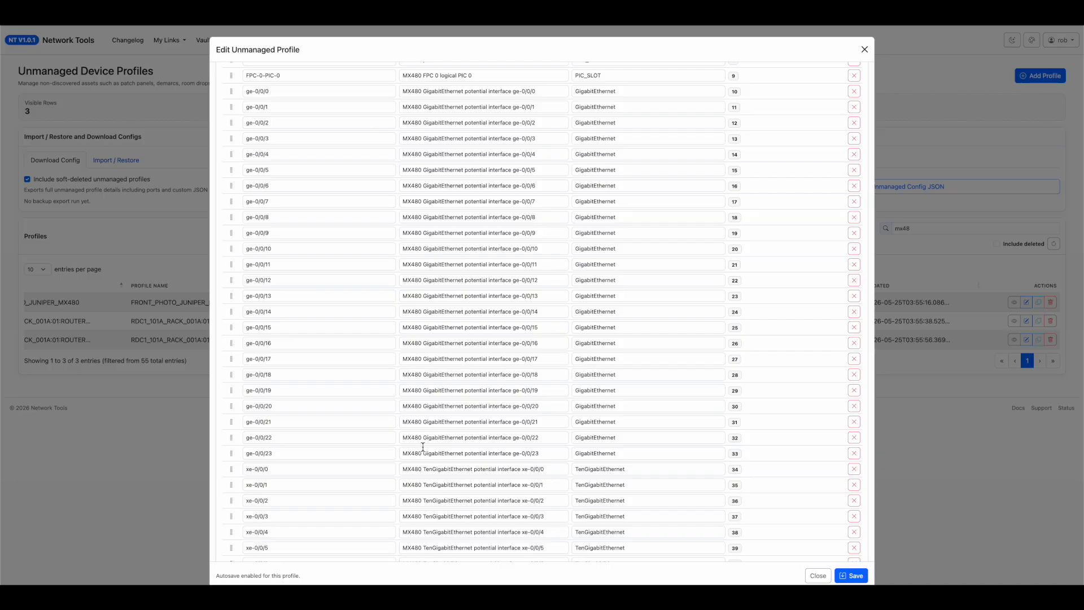
scroll(421, 449, "down", 5)
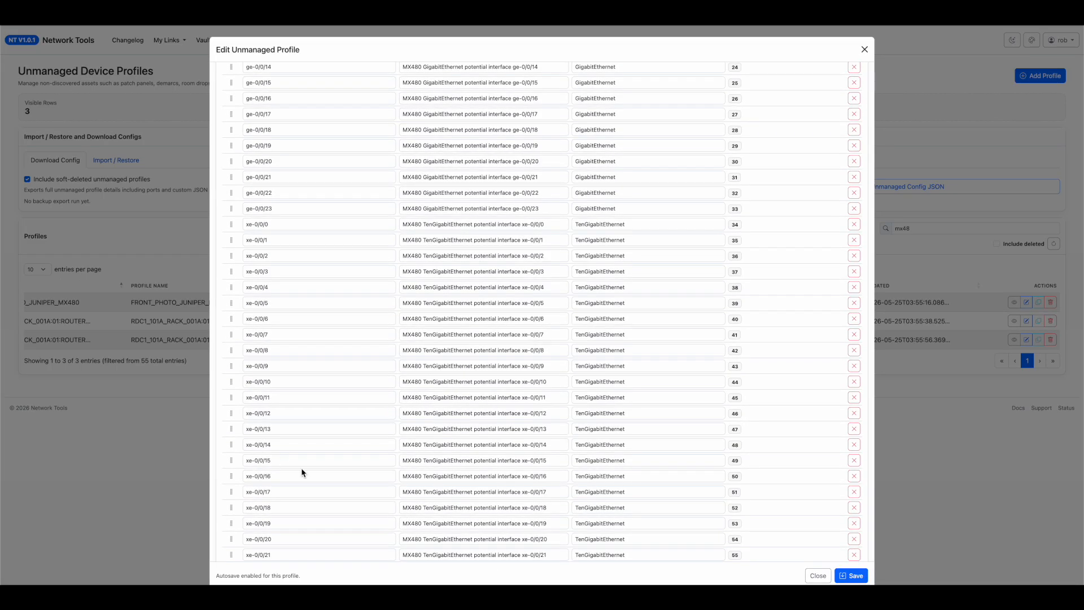
left_click_drag(301, 461, 229, 456)
scroll(371, 466, "down", 20)
scroll(402, 463, "down", 20)
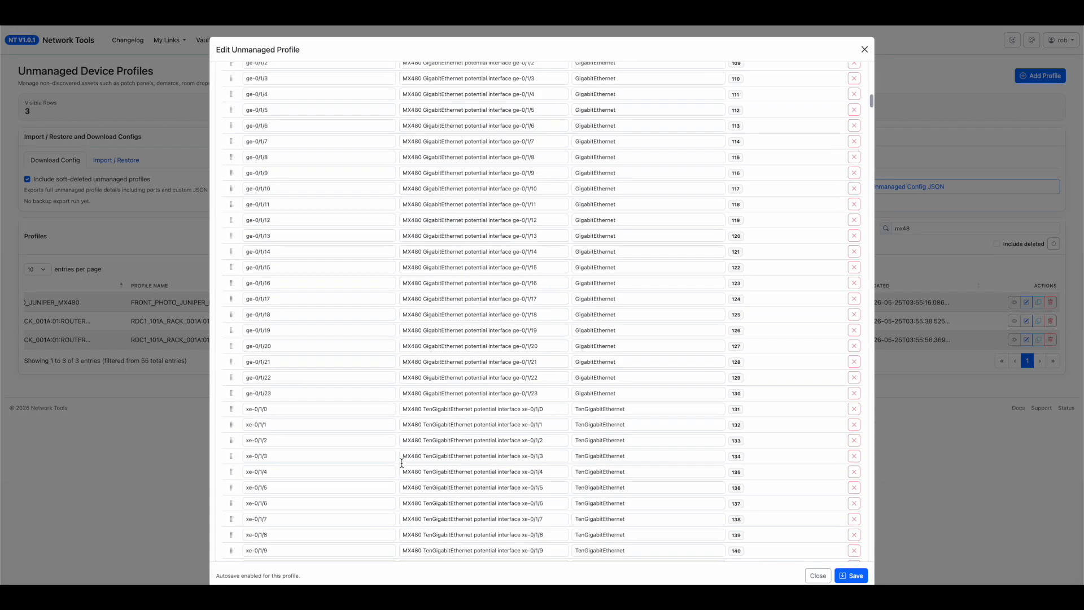
scroll(403, 462, "down", 20)
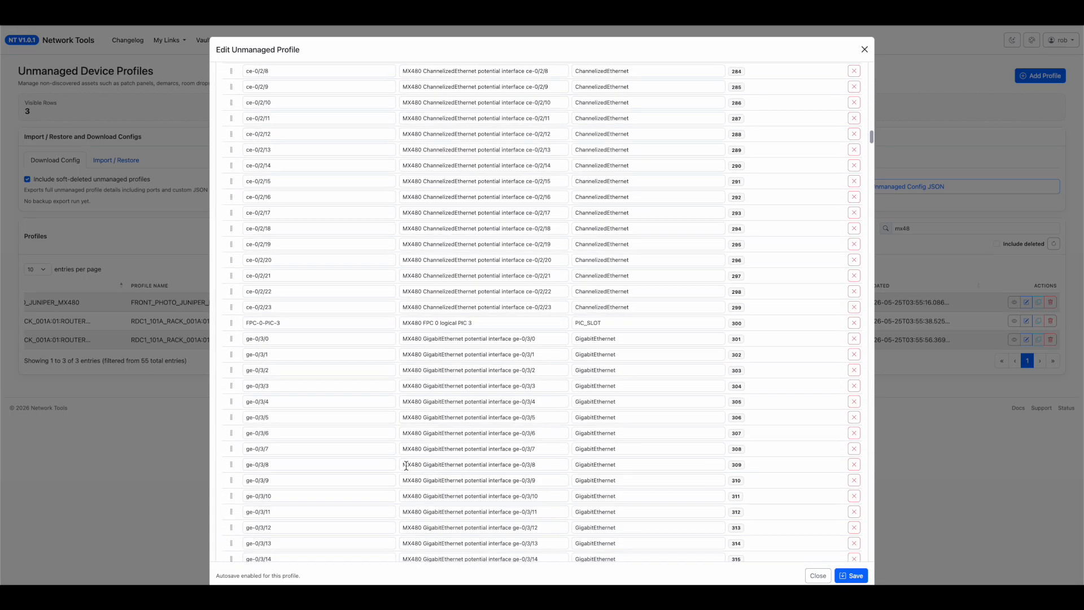
scroll(404, 468, "down", 20)
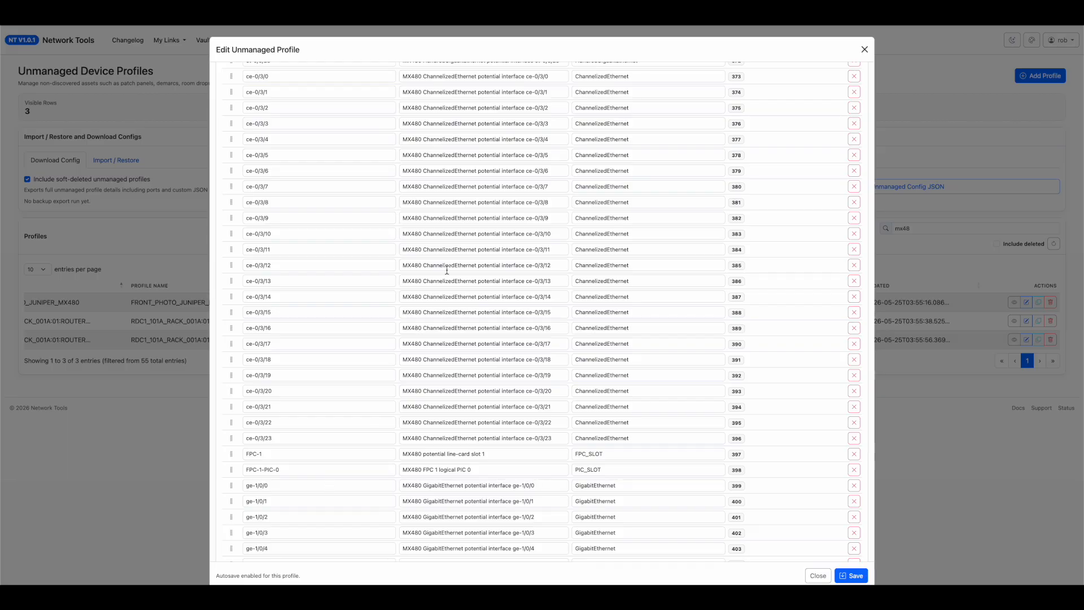
left_click(816, 575)
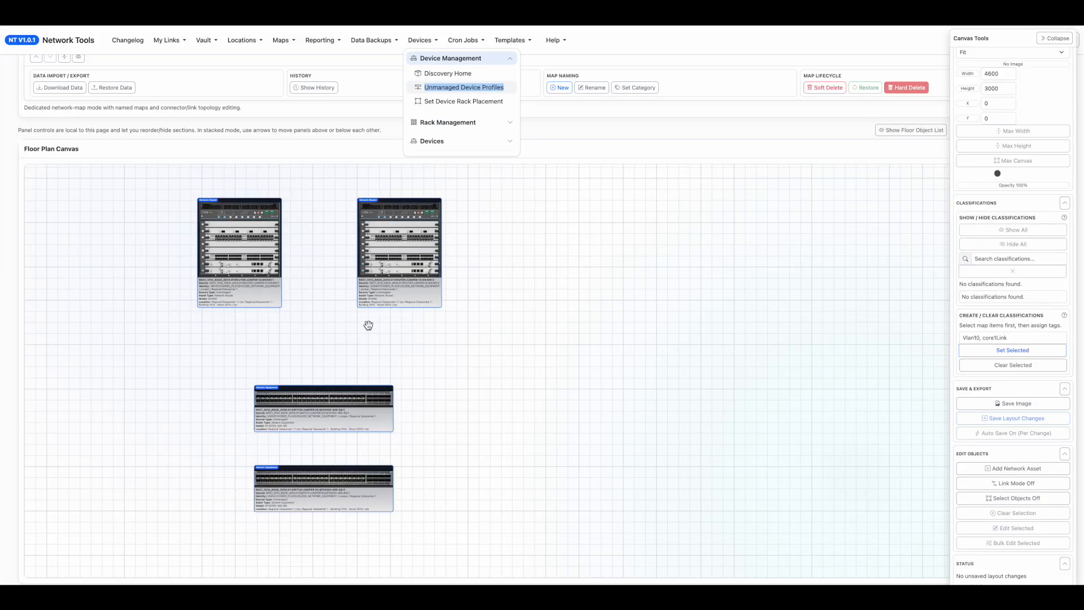
left_click(818, 337)
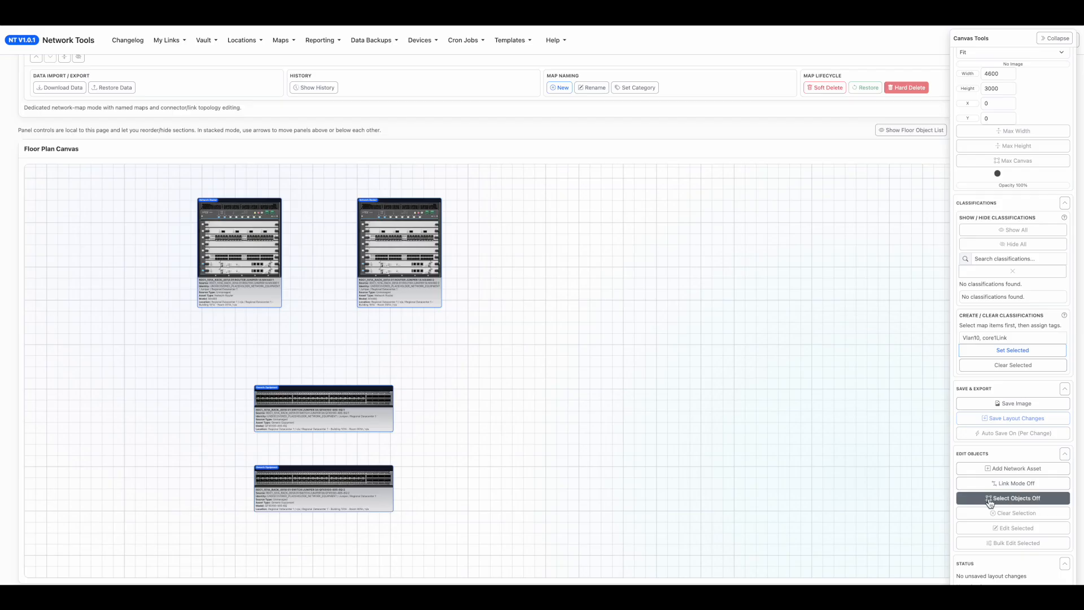
Select both MX480 routers and assign them the classification CORE_ROUTERS.
left_click_drag(517, 315, 152, 175)
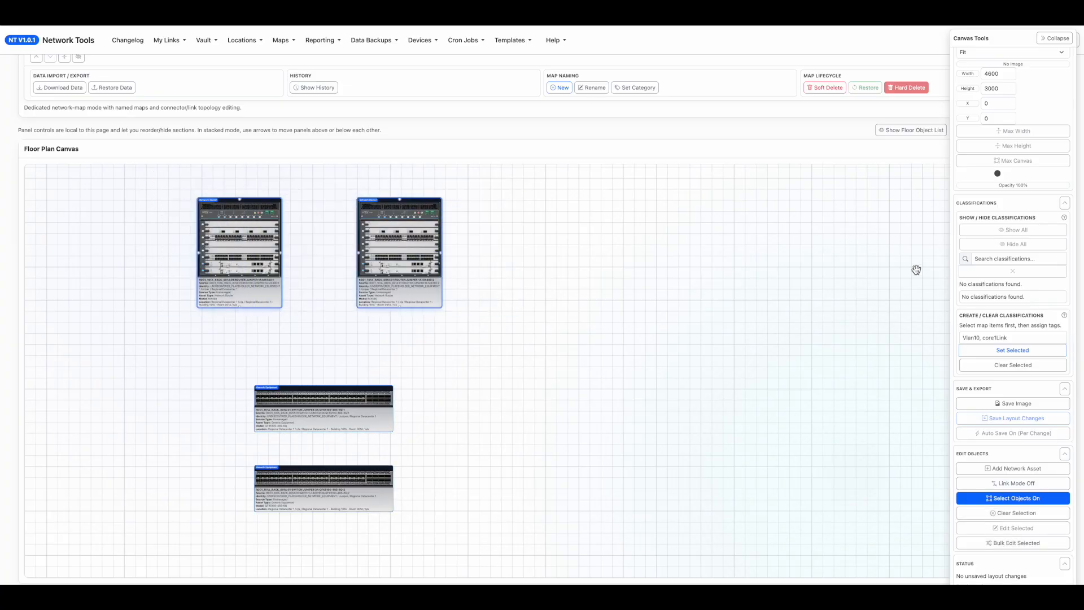
left_click(998, 337)
type("CORE_ROUTERS")
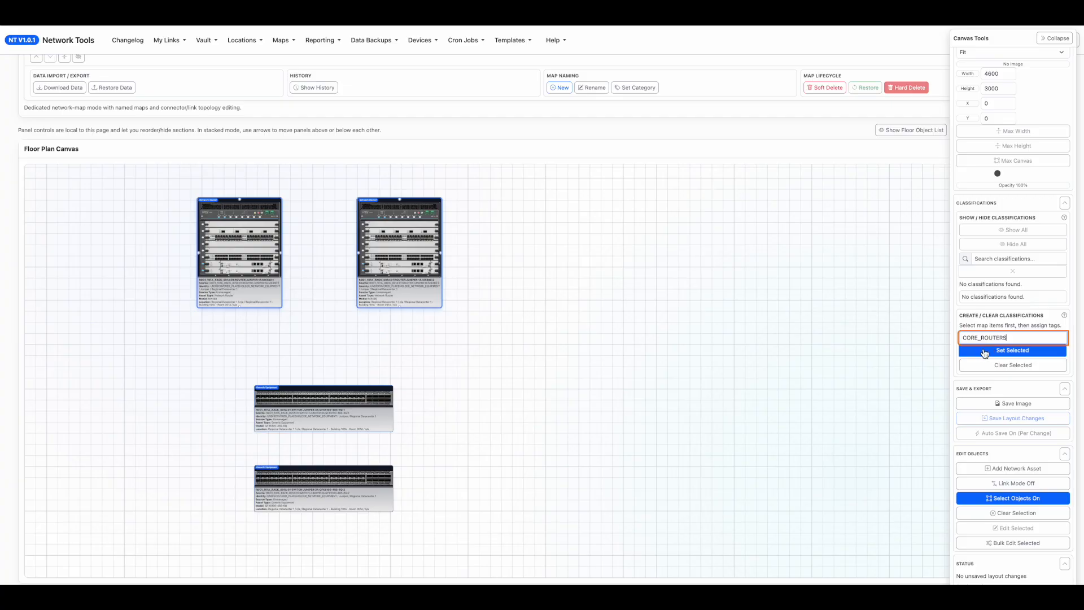
left_click(1003, 352)
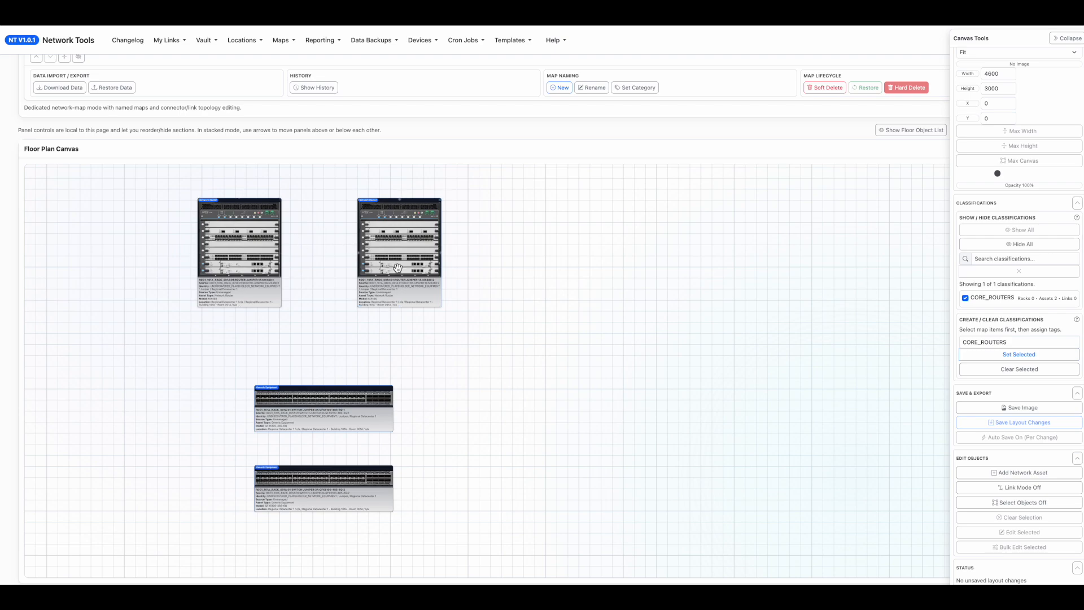
Select both QFX5100 switches and assign them the classification CUSTOMER_FACING_SWITCHES.
left_click_drag(458, 503, 442, 475)
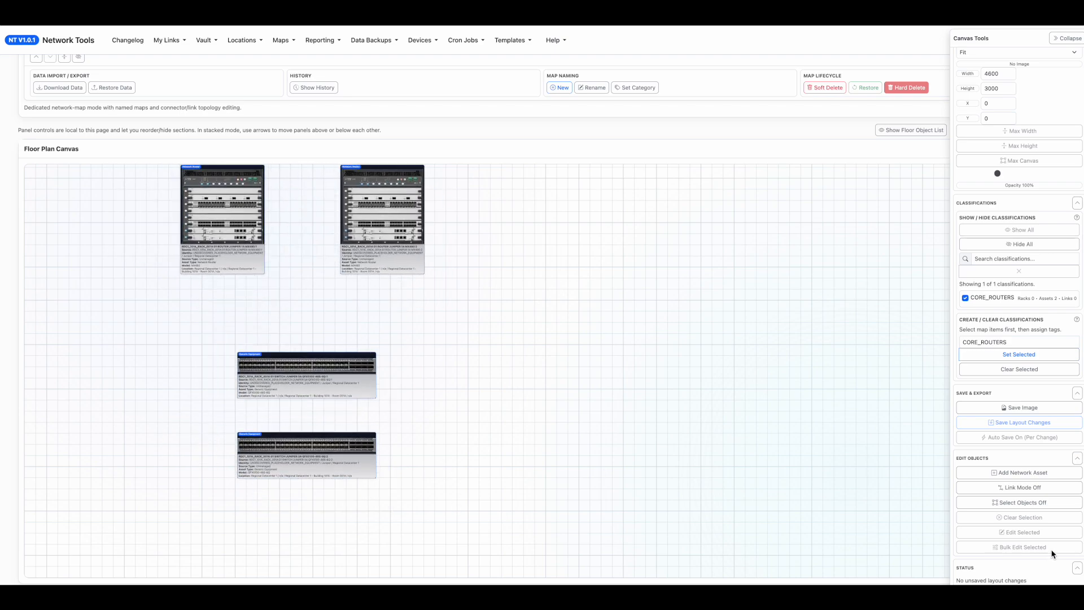
left_click(1032, 507)
mouse_move(443, 484)
left_mouse_down()
mouse_move(187, 351)
mouse_move(176, 334)
left_mouse_up()
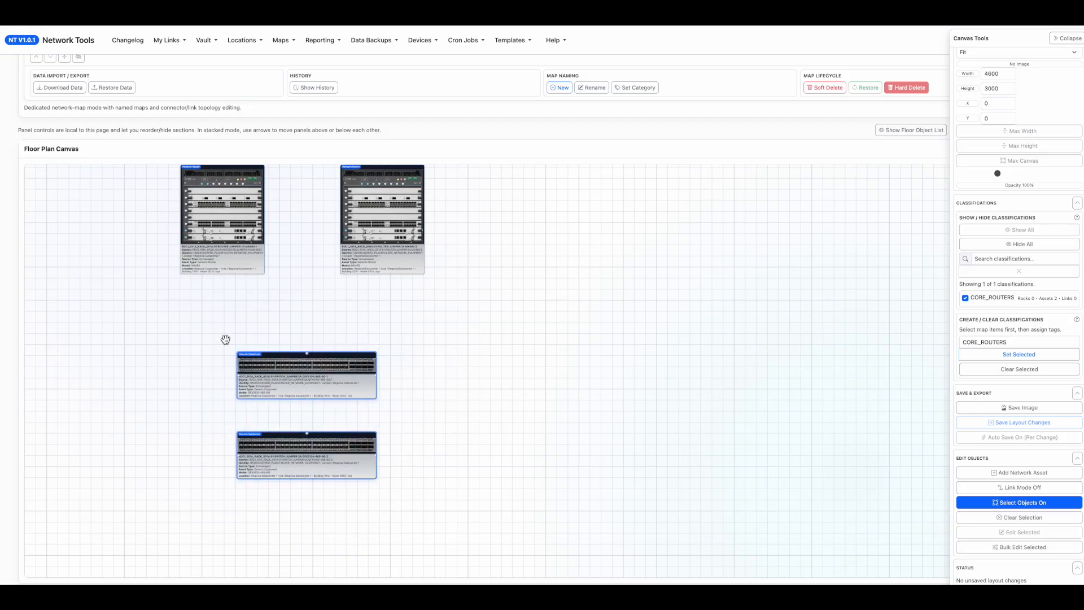
double_click(1021, 342)
type("CUSTOMER_FACING_SWITCHES")
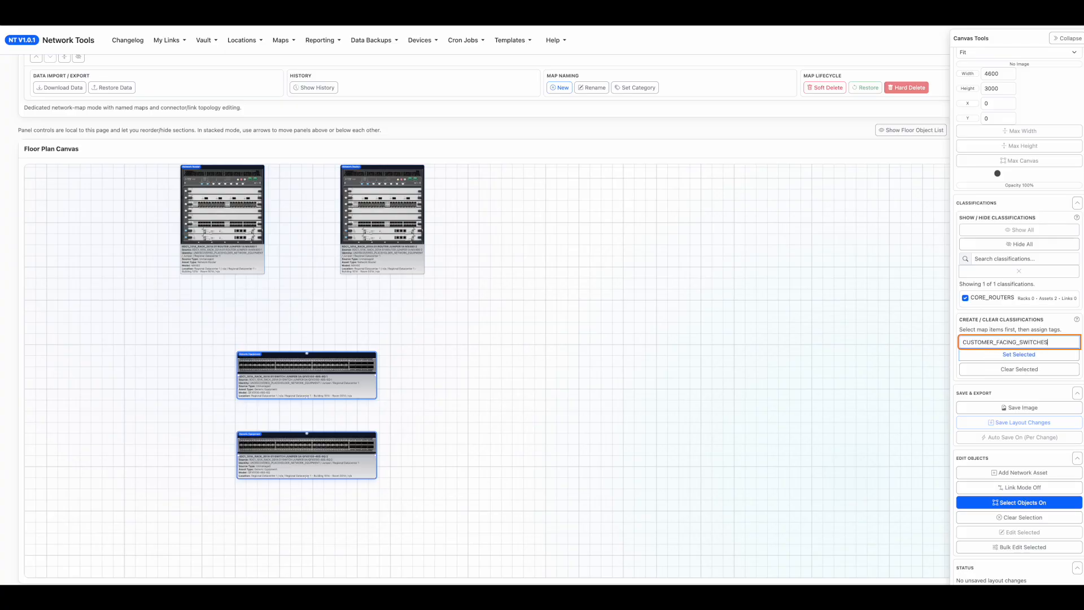
left_click(1018, 354)
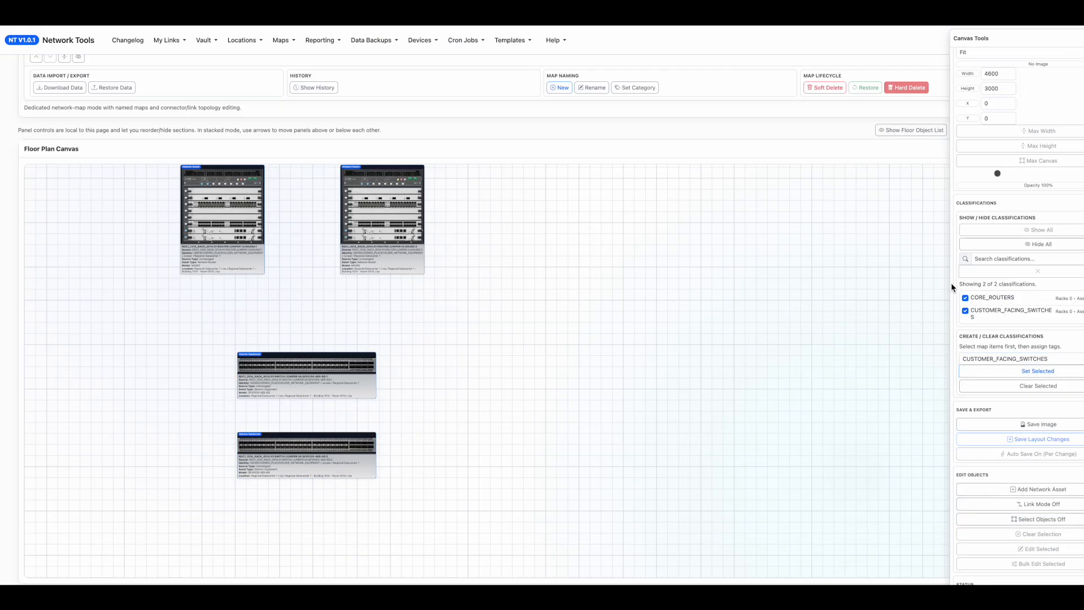
Widen the Canvas Tools panel so the full classification rows fit, and clear the accidental text selection.
left_click_drag(950, 283, 945, 283)
left_click_drag(1031, 38, 1010, 38)
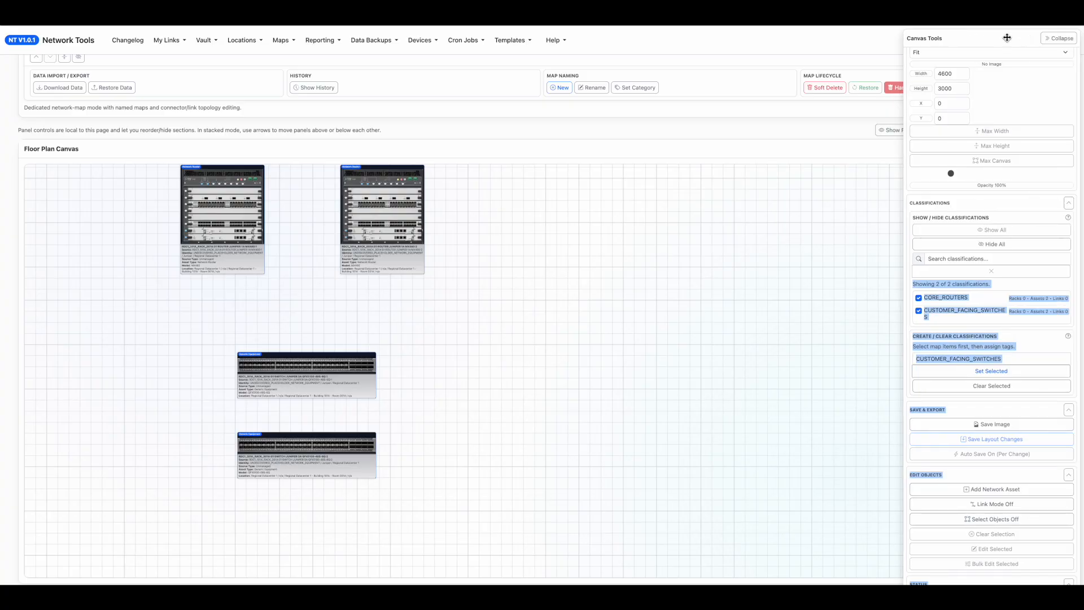
left_click(1029, 333)
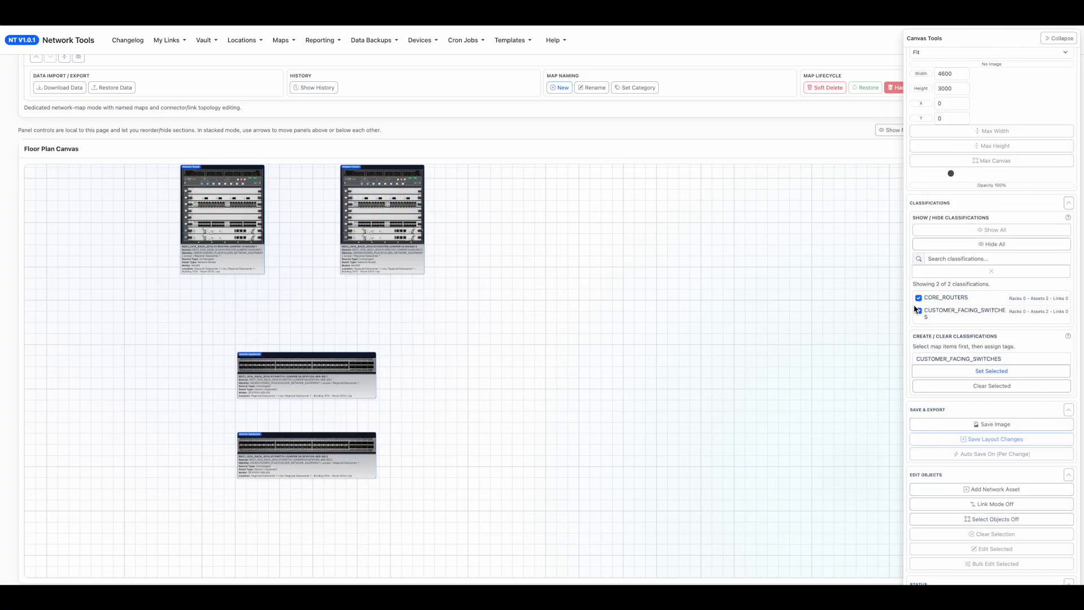
Hide the CUSTOMER_FACING_SWITCHES and CORE_ROUTERS classifications one after the other, and show both again.
left_click(918, 310)
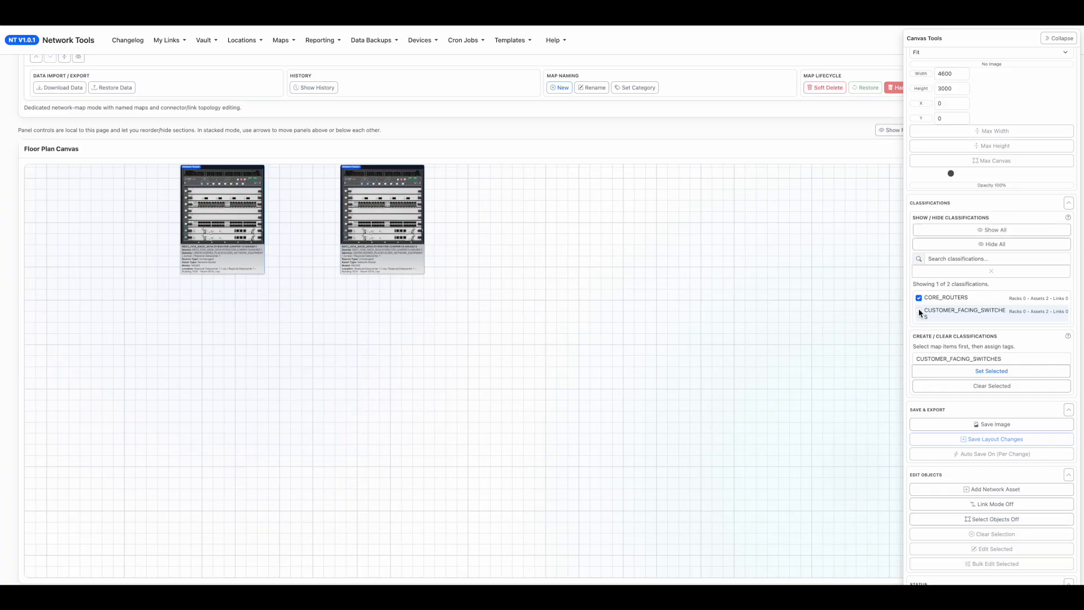
left_click(918, 298)
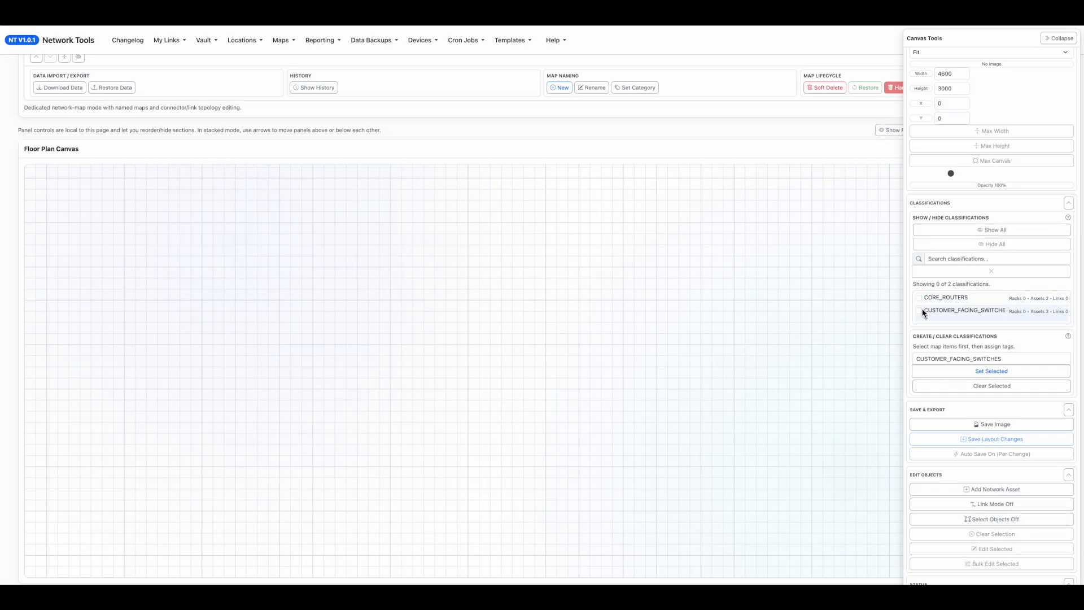
left_click(918, 310)
left_click(919, 298)
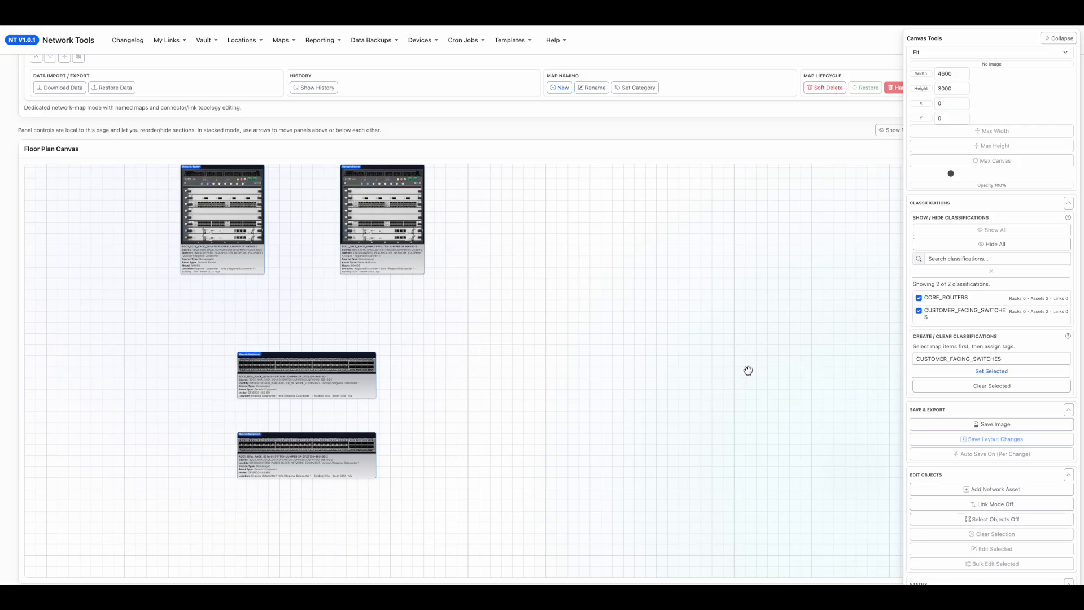
Dismiss the new asset form without saving and move the four locked assets together lower on the canvas.
left_click(1001, 488)
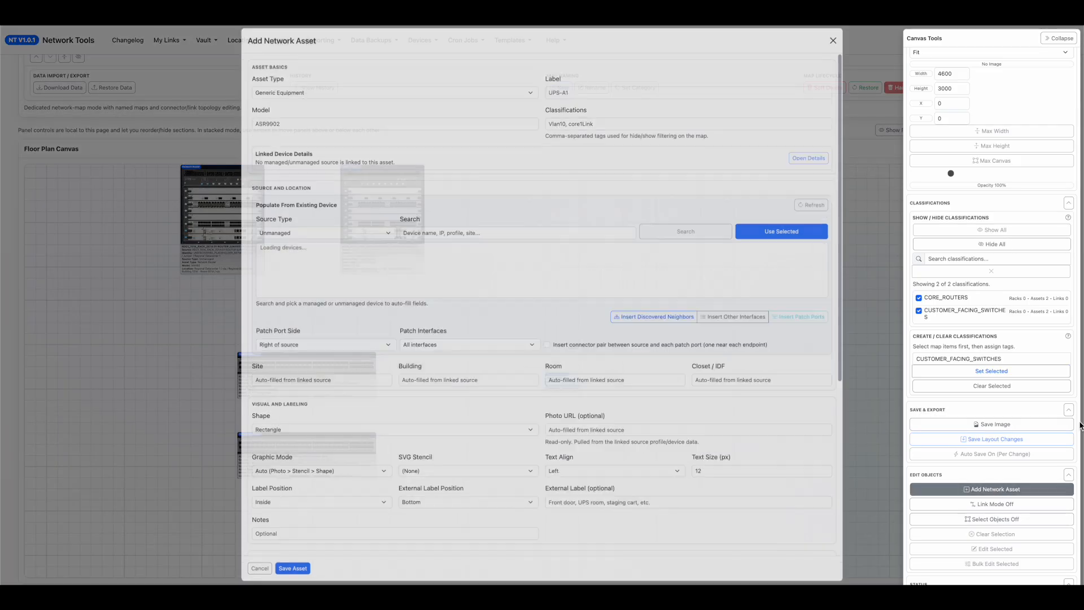
left_click(218, 276)
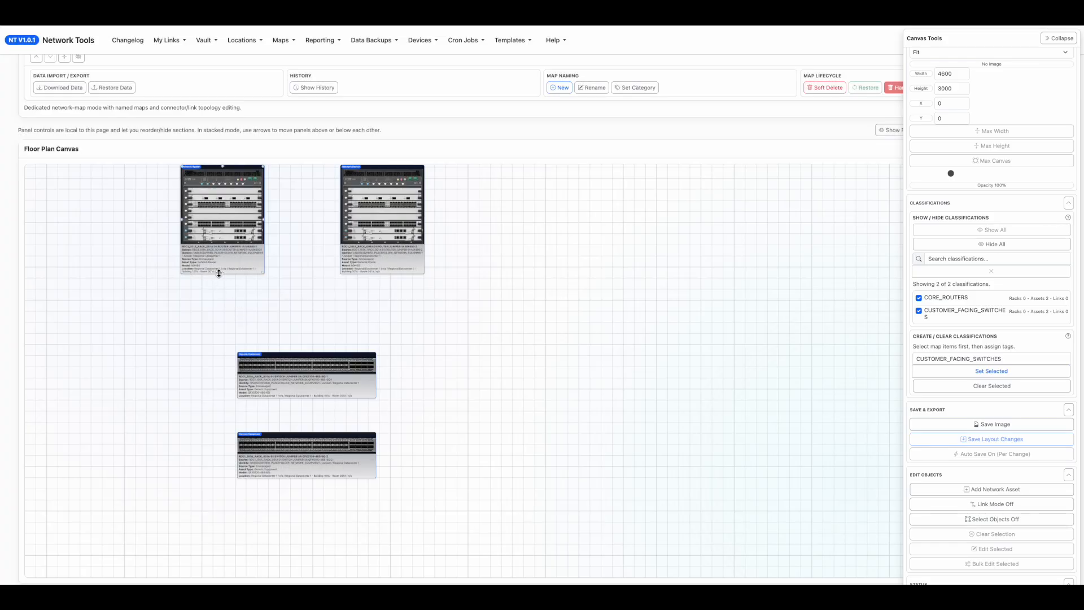
mouse_move(223, 275)
left_mouse_down()
mouse_move(291, 342)
mouse_move(215, 266)
left_mouse_up()
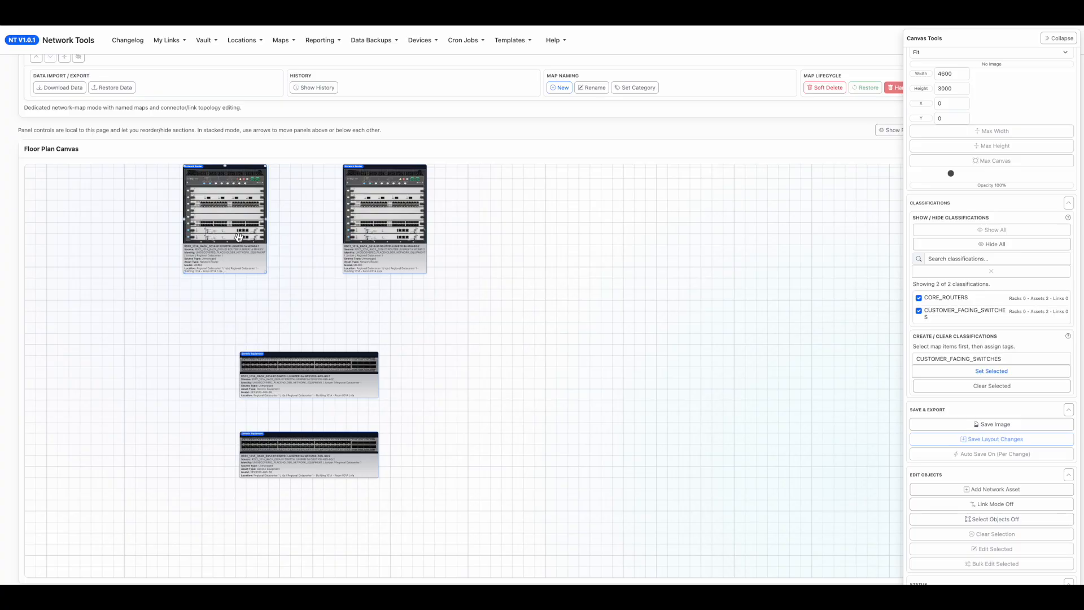
left_click_drag(239, 241, 248, 283)
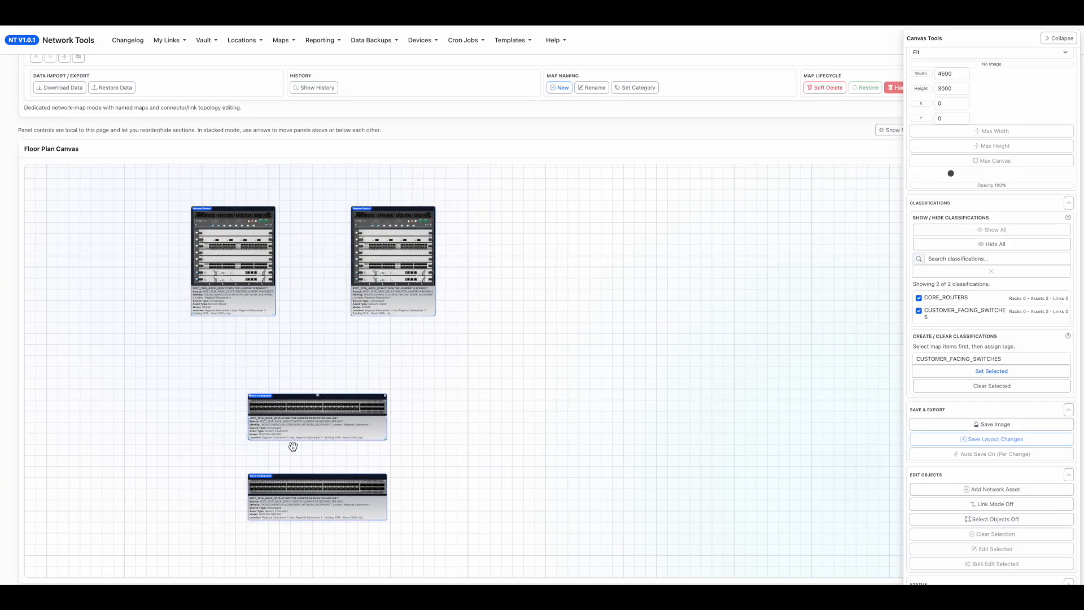
Edit router MX480:1 to have 11 connector points on its top, right, bottom and left sides, and save the asset.
double_click(252, 285)
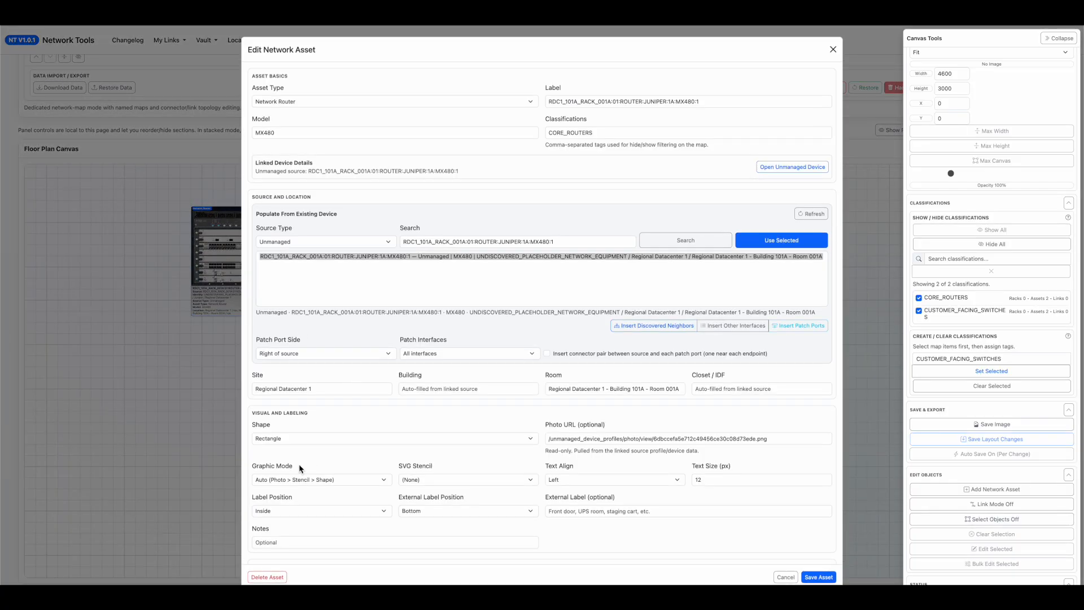
scroll(300, 463, "down", 3)
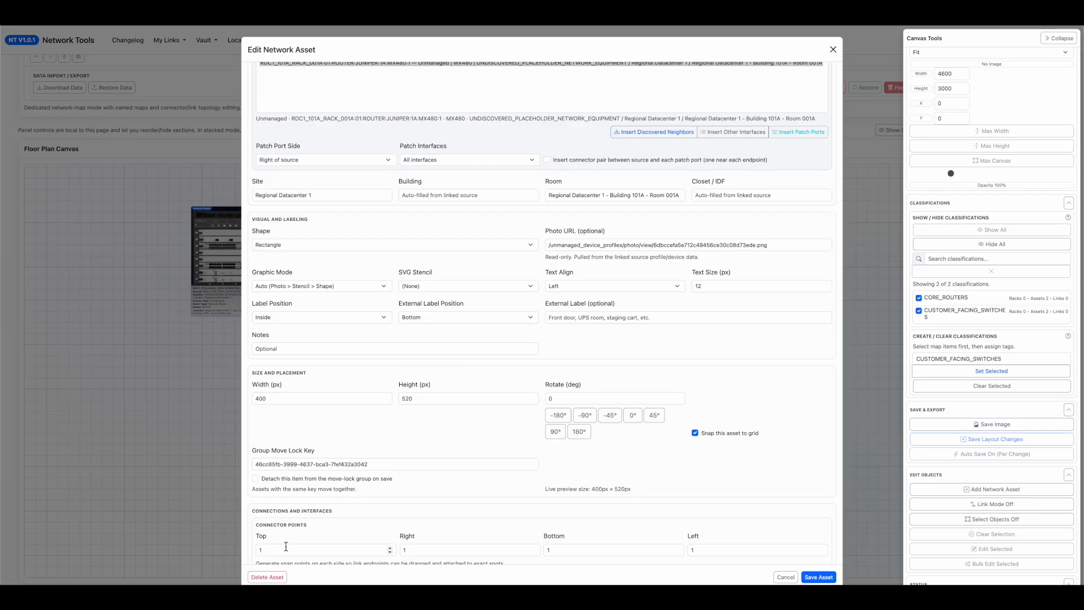
scroll(286, 546, "down", 1)
left_click_drag(331, 463, 259, 461)
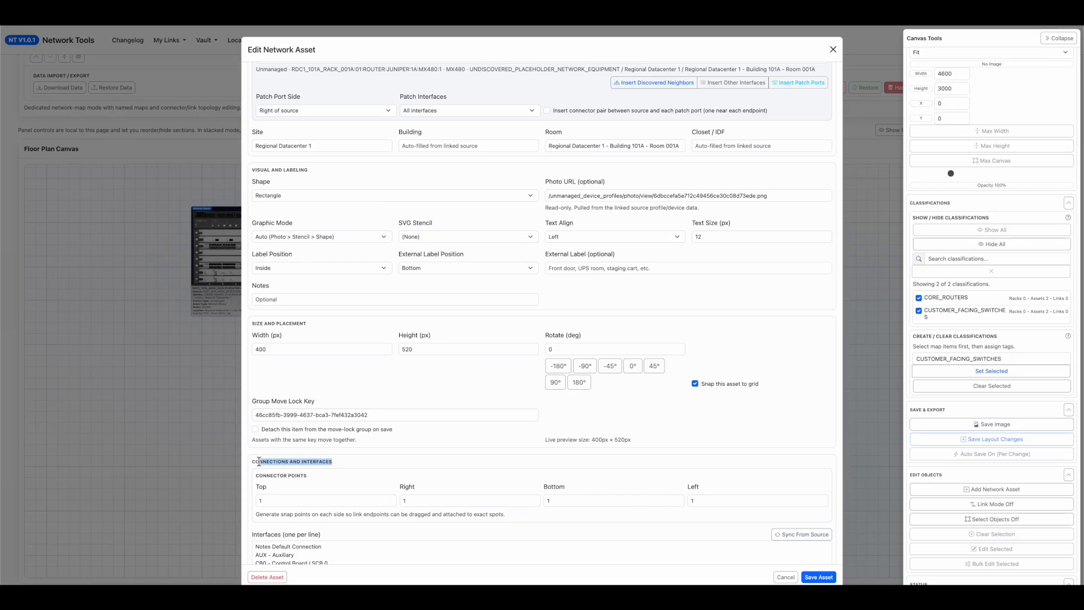
scroll(259, 462, "down", 1)
left_click_drag(288, 466, 230, 458)
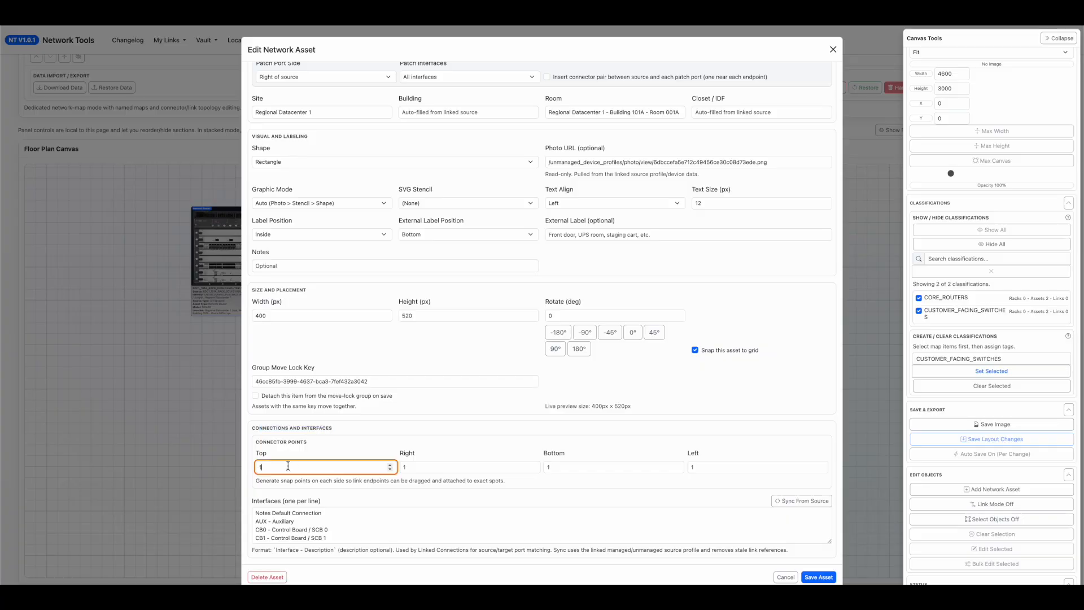
type("11")
key("Tab")
type("11")
key("Tab")
type("11")
key("Tab")
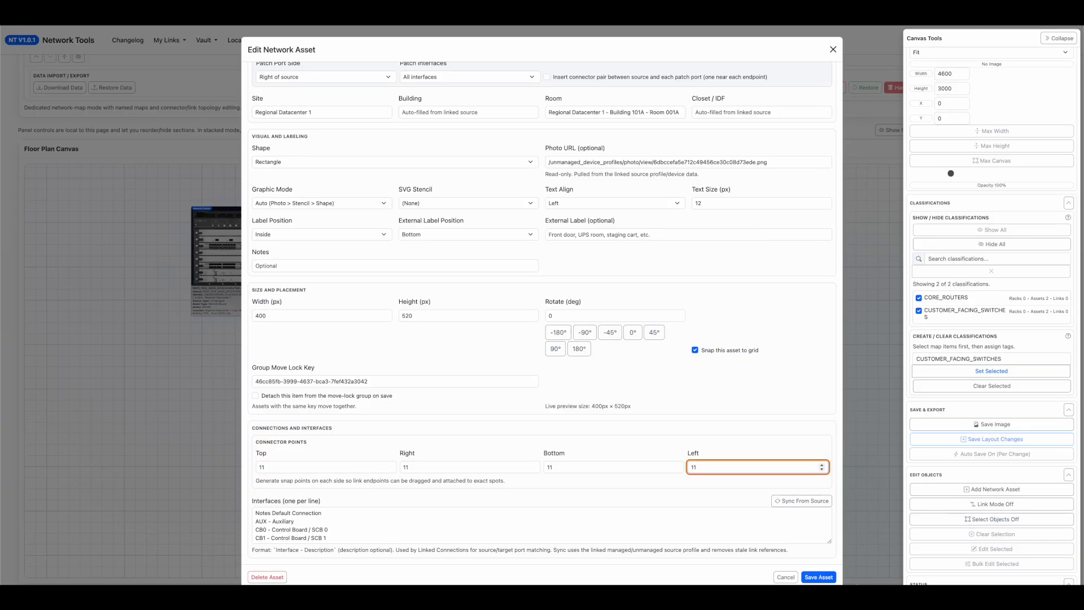
type("11")
left_click(819, 576)
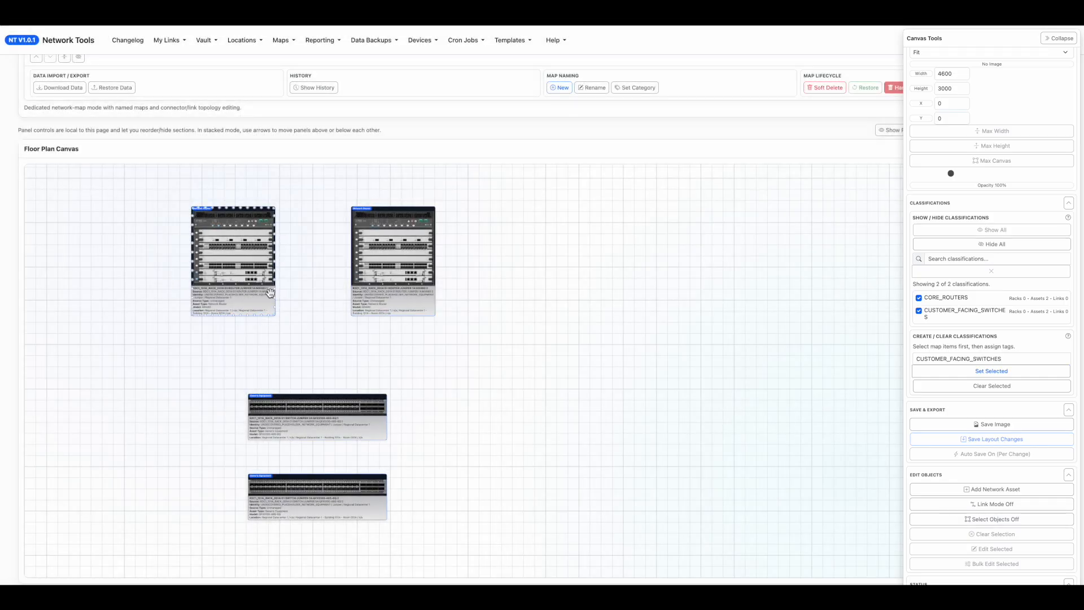
Set the connector points of router MX480:2 to 11 on all four sides and save the asset.
double_click(414, 282)
scroll(364, 487, "down", 5)
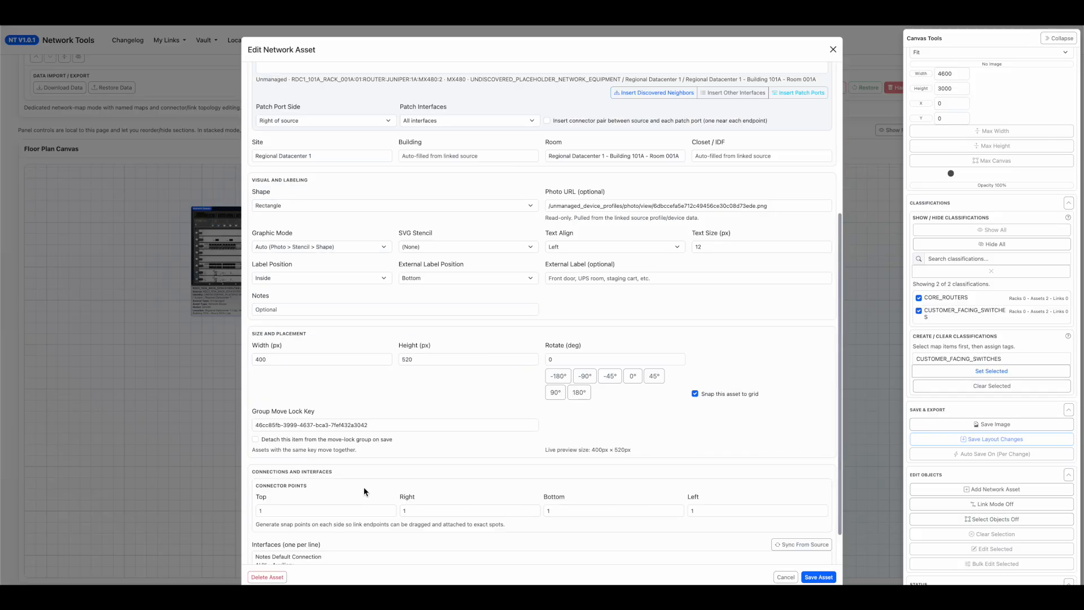
left_click(343, 509)
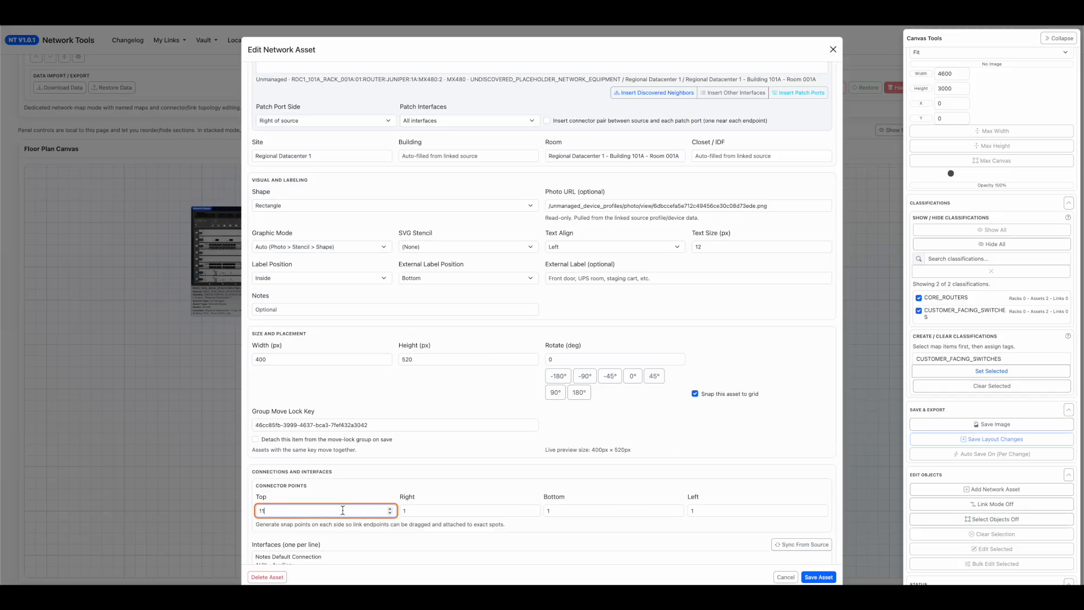
key("Tab")
type("1")
key("Tab")
type("1")
key("Tab")
type("1")
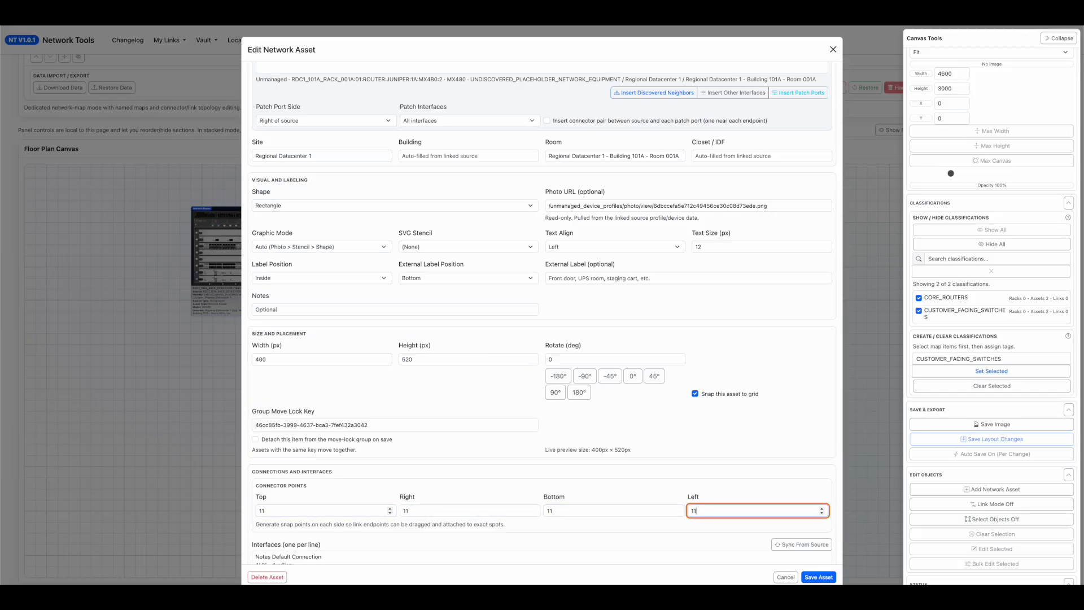
left_click(828, 576)
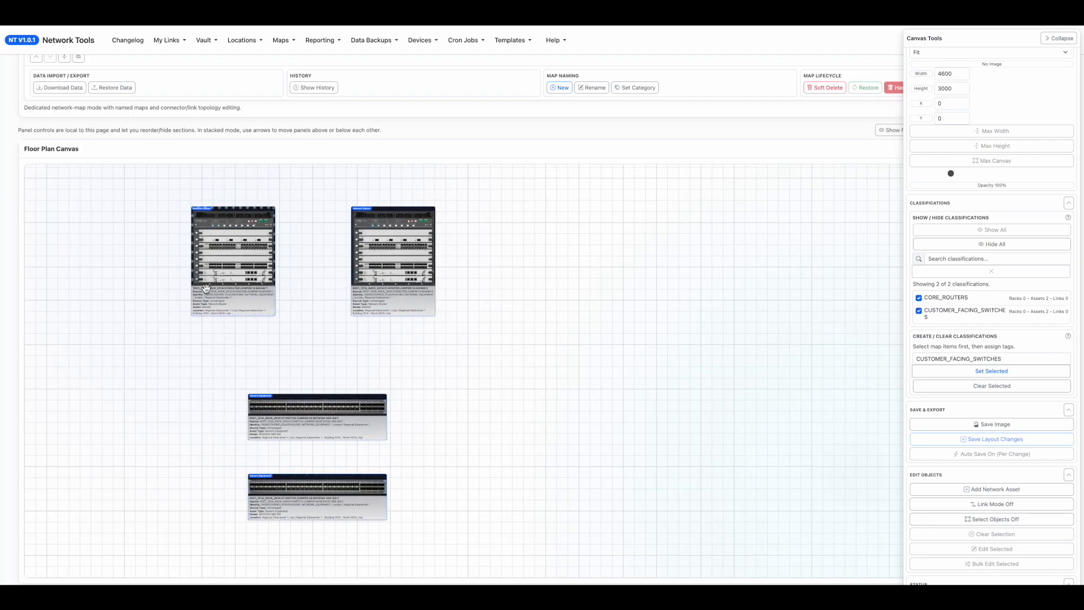
Add a batch of 8 network assets of type Connector with auto-generated random names.
left_click(994, 489)
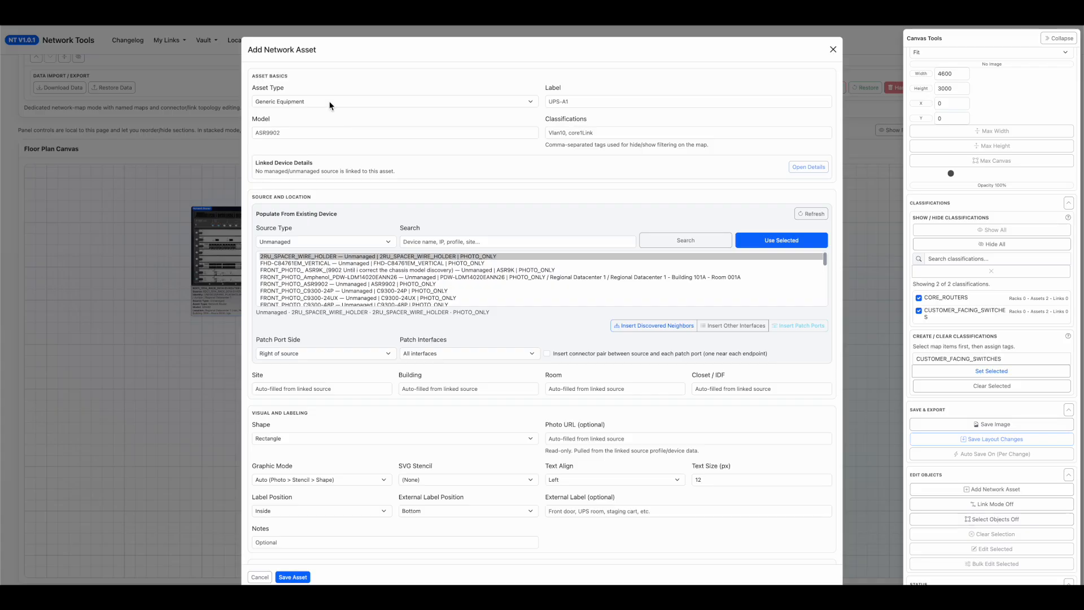
left_click(328, 103)
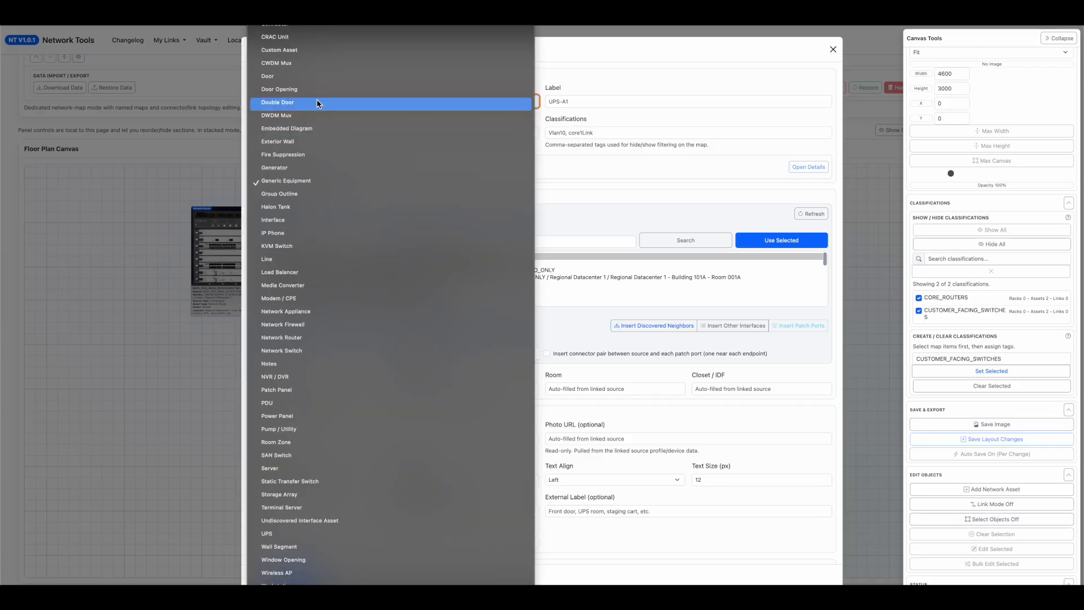
left_click(312, 27)
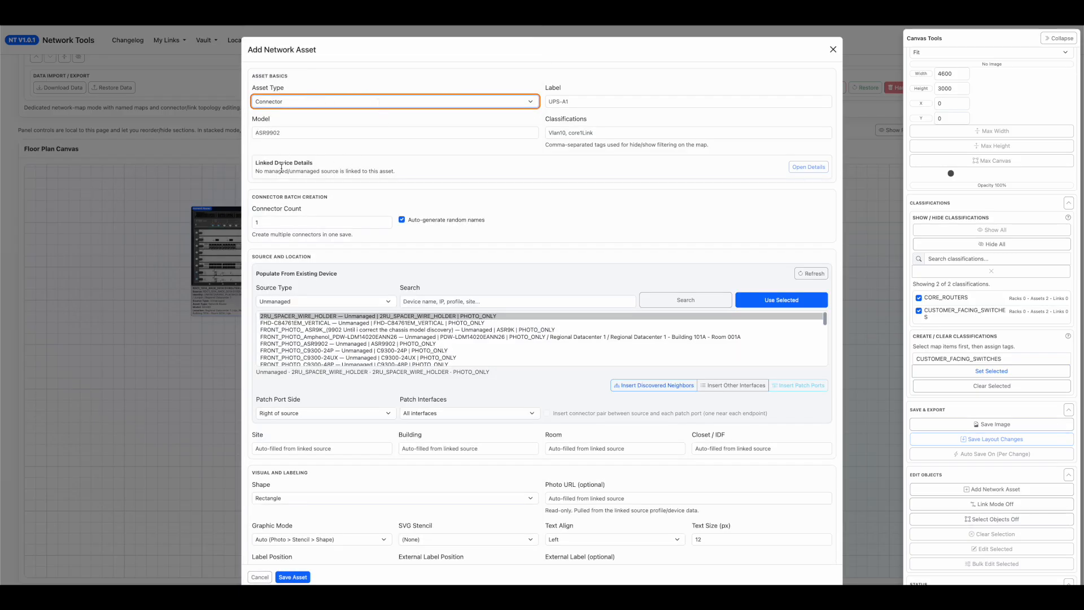
double_click(285, 220)
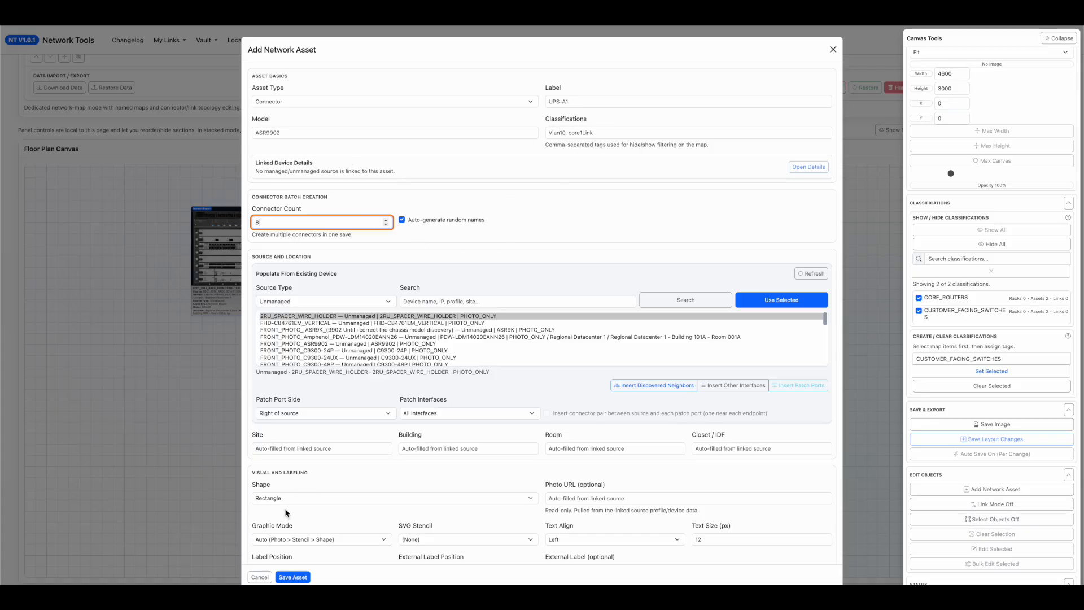
left_click(293, 576)
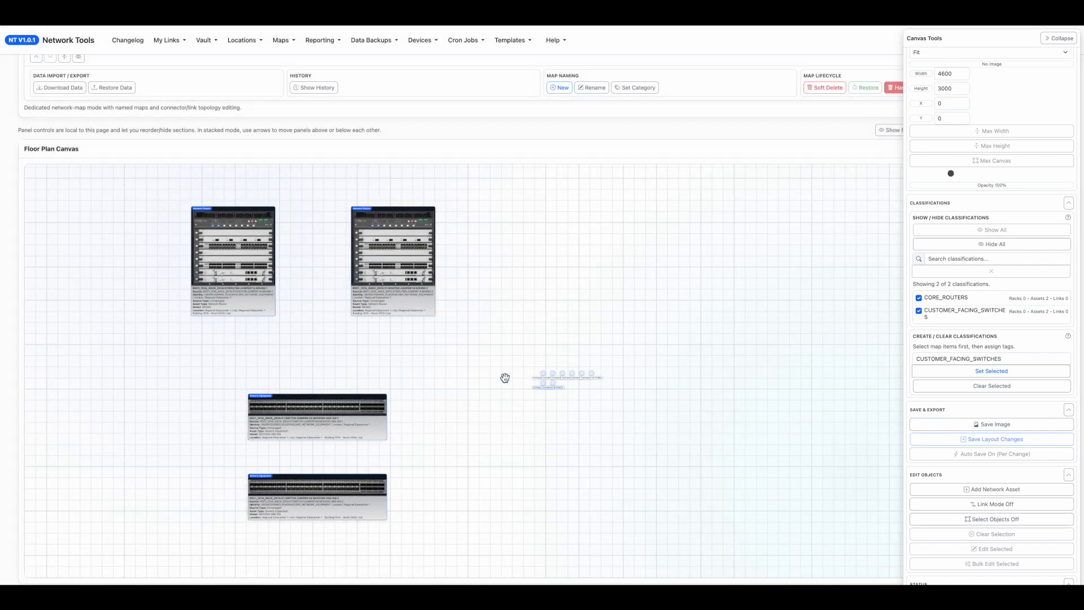
Arrange the eight connectors in pairs on both sides, beneath the routers and beside the upper QFX5100 switch.
scroll(488, 370, "up", 5)
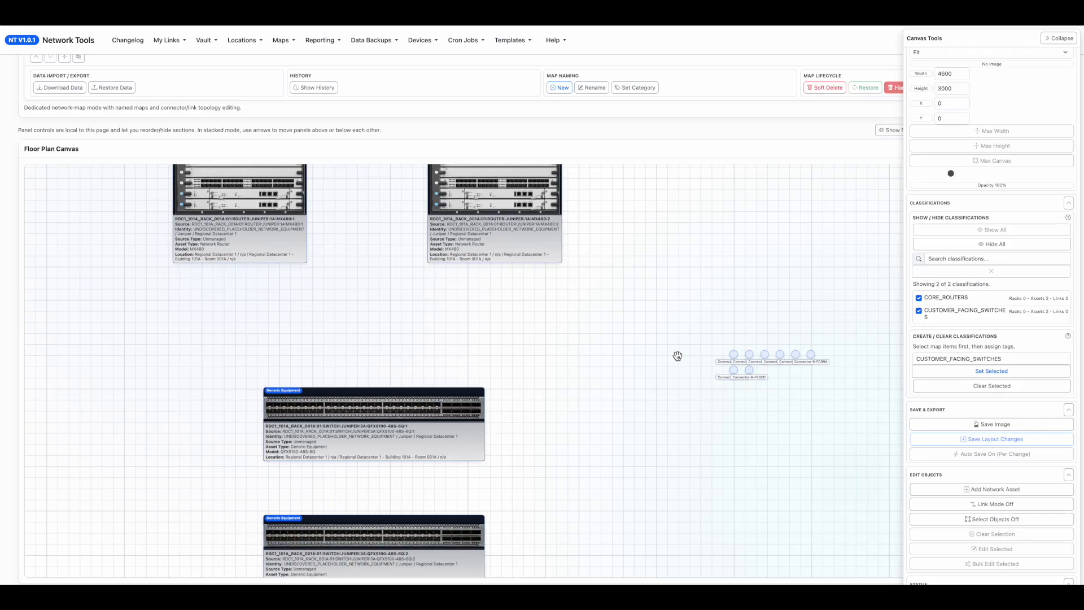
left_click_drag(732, 357, 208, 338)
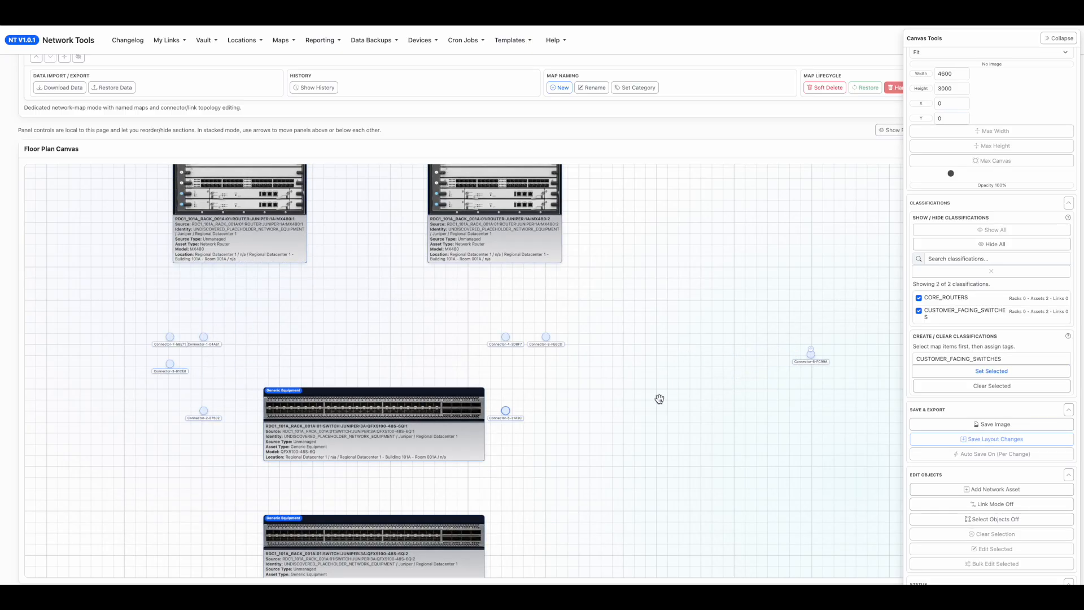
left_click_drag(812, 345, 570, 385)
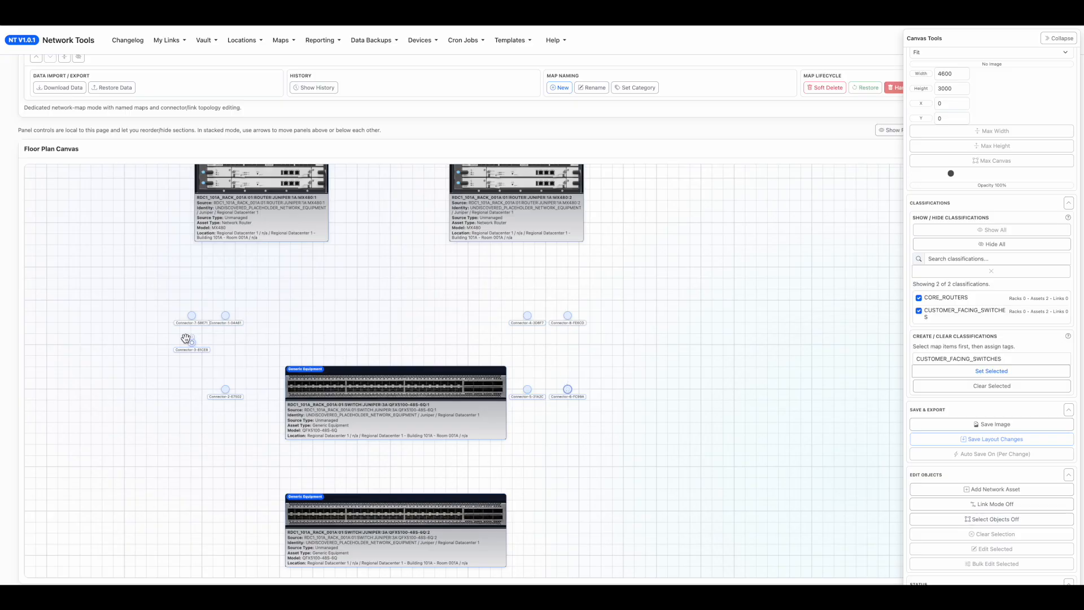
left_click_drag(191, 337, 185, 382)
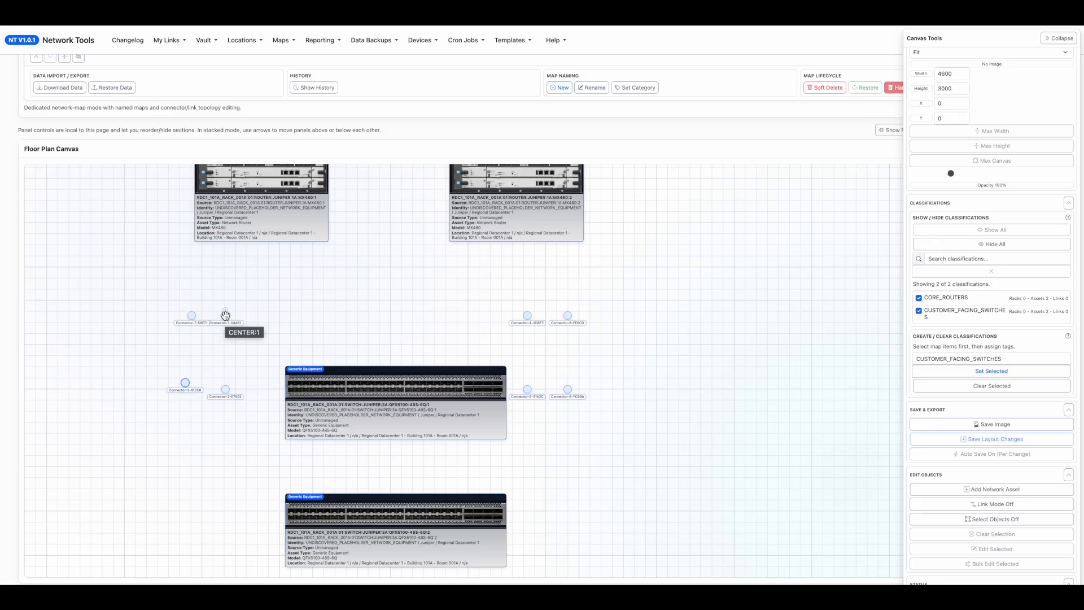
Link router MX480:1 to the upper QFX5100 switch through Connector-1 and Connector-2, and move the two spare connectors beside them farther outward.
left_click_drag(225, 314, 253, 242)
left_click_drag(226, 315, 283, 370)
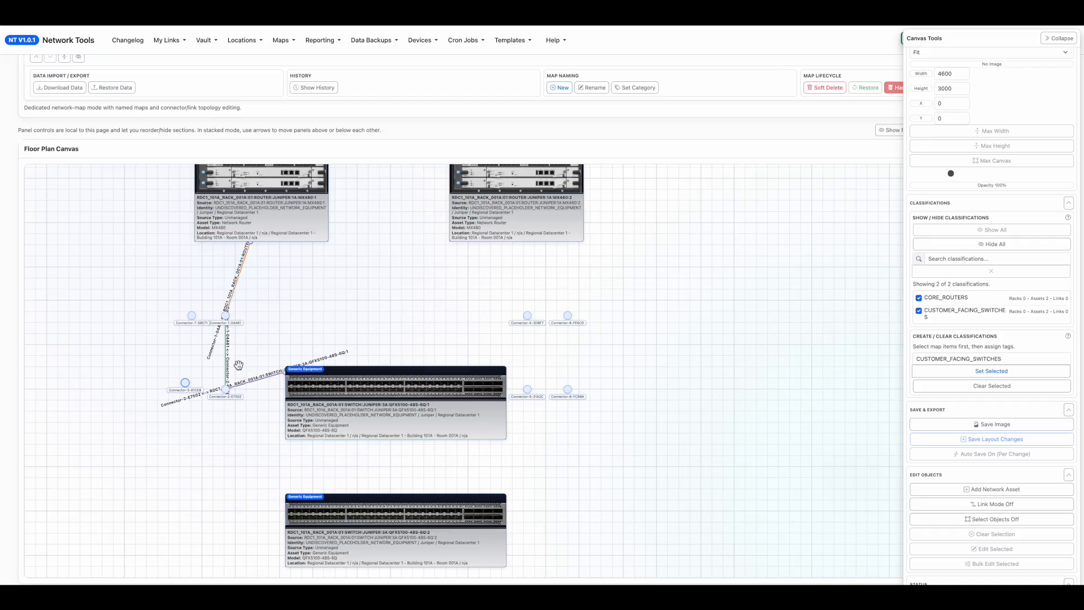
left_click_drag(186, 377, 121, 369)
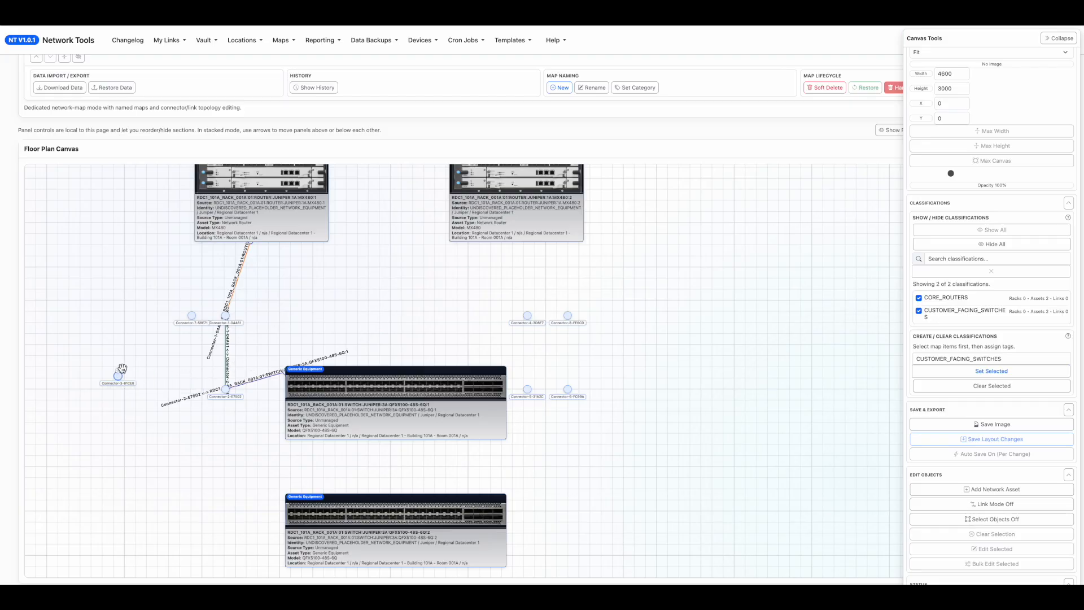
left_click_drag(193, 308, 124, 321)
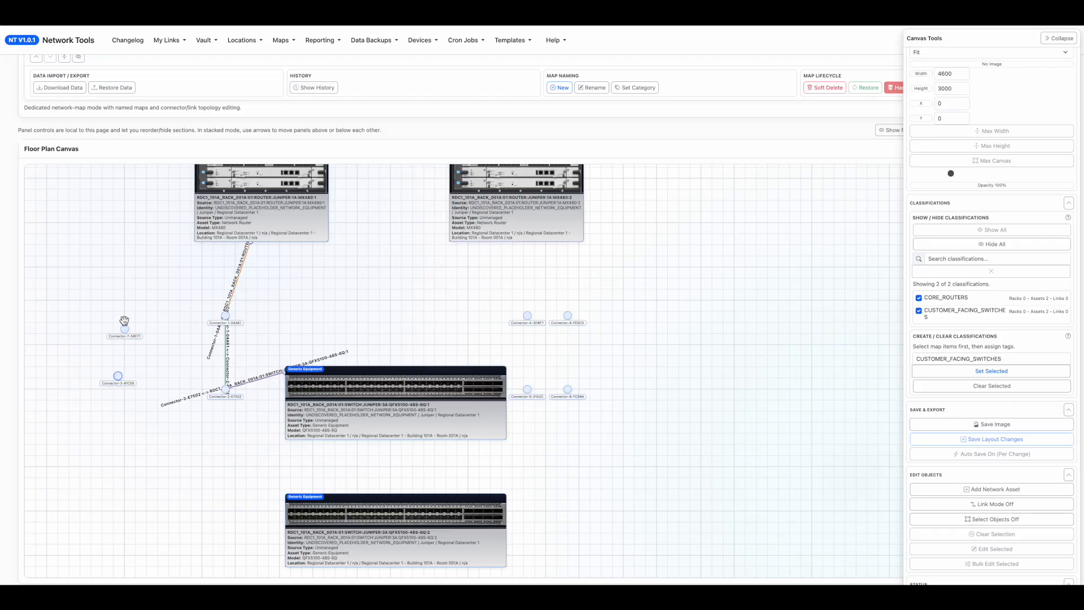
Clear the link label of the connection between Connector-1 and router MX480:1 and save the link.
double_click(235, 281)
scroll(300, 407, "down", 1)
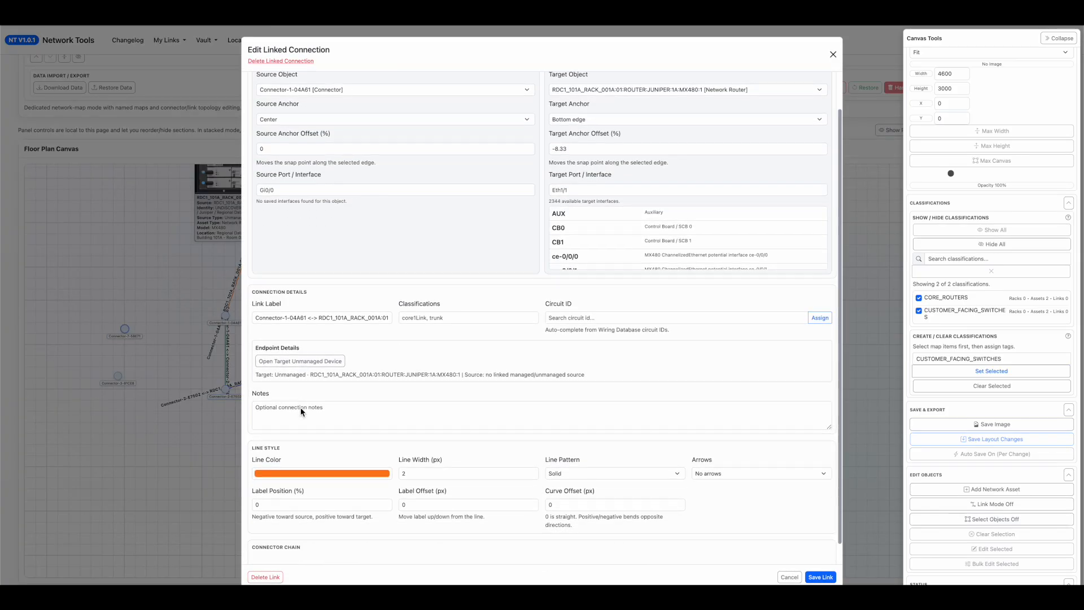
left_click_drag(261, 302, 451, 302)
left_click_drag(282, 302, 398, 303)
key("ctrl+a")
type("Uplink A")
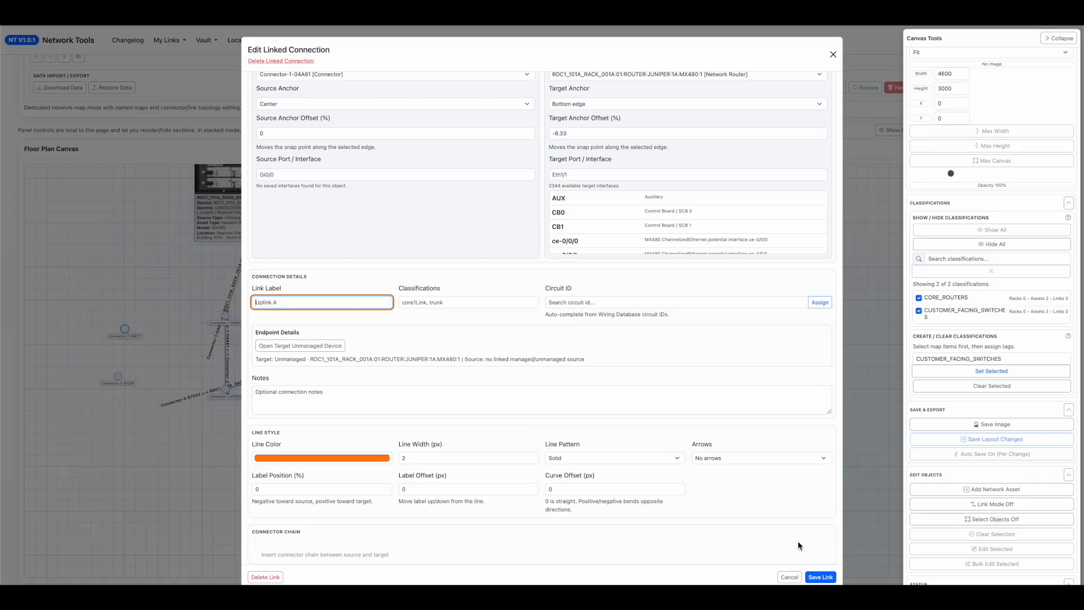
left_click(820, 576)
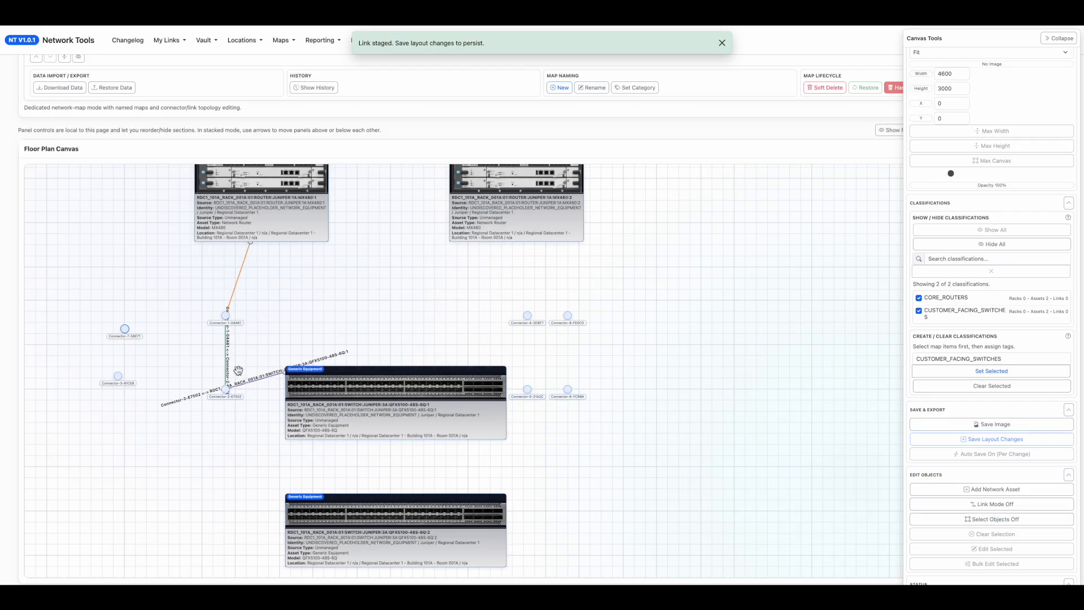
Clear the link label of the connection between Connector-1 and Connector-2 and save the link.
left_click(228, 366)
left_click(287, 295)
key("ctrl+a")
type("Uplink A")
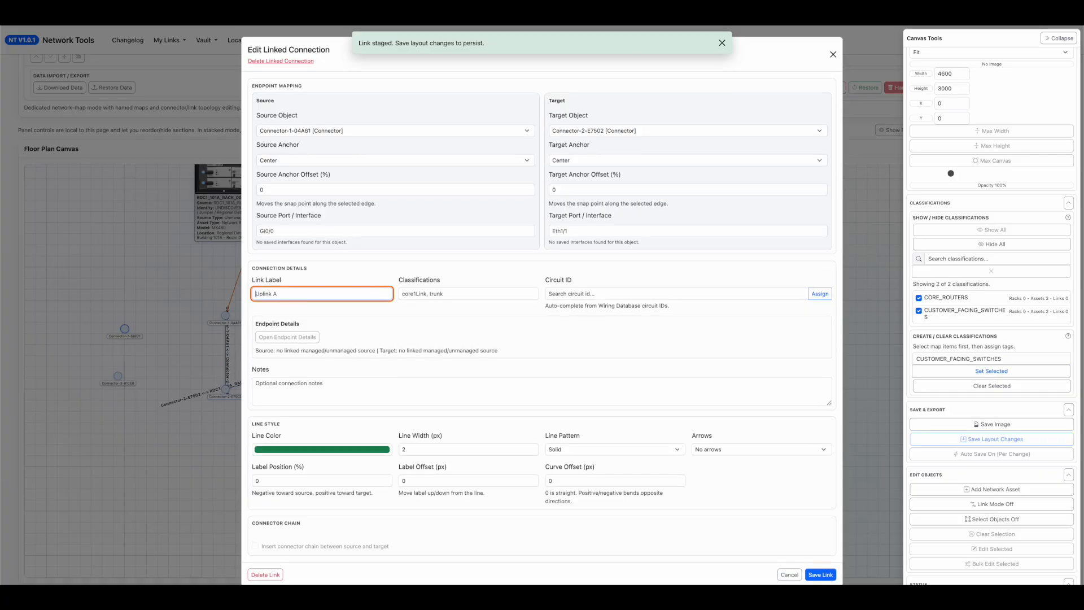
left_click(820, 574)
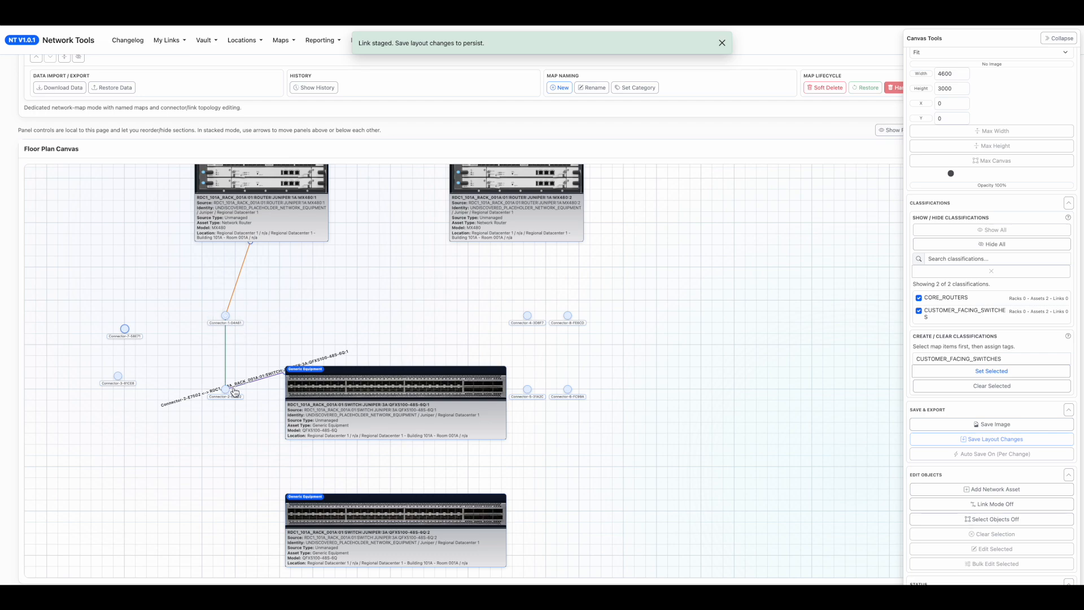
Clear the link label of the connection between Connector-2 and the upper QFX5100 switch and save the link.
left_click(249, 382)
left_click(273, 360)
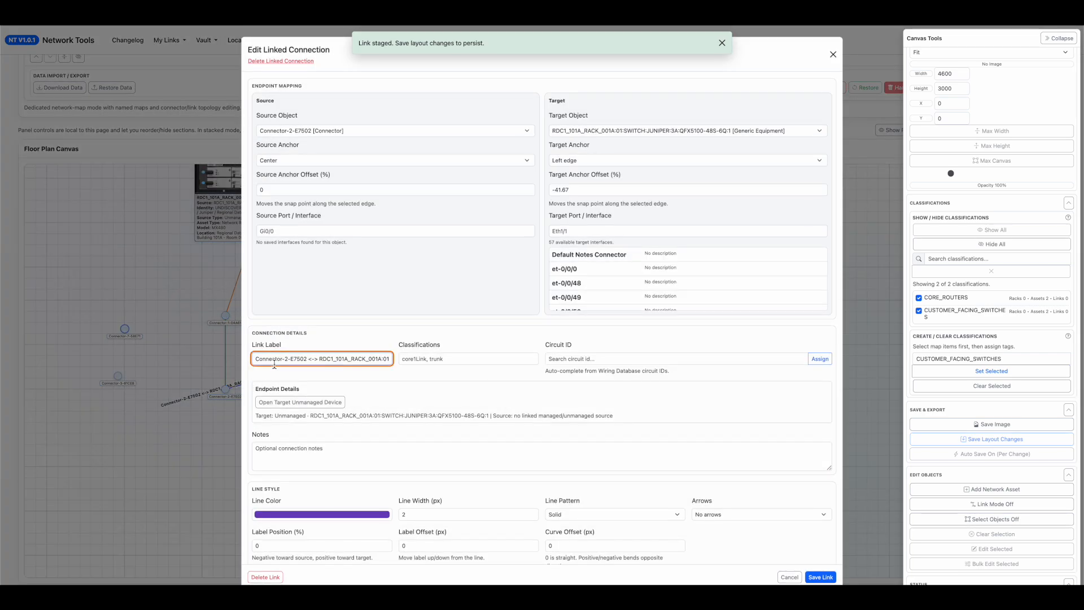
key("ctrl+a")
type("Uplink-A")
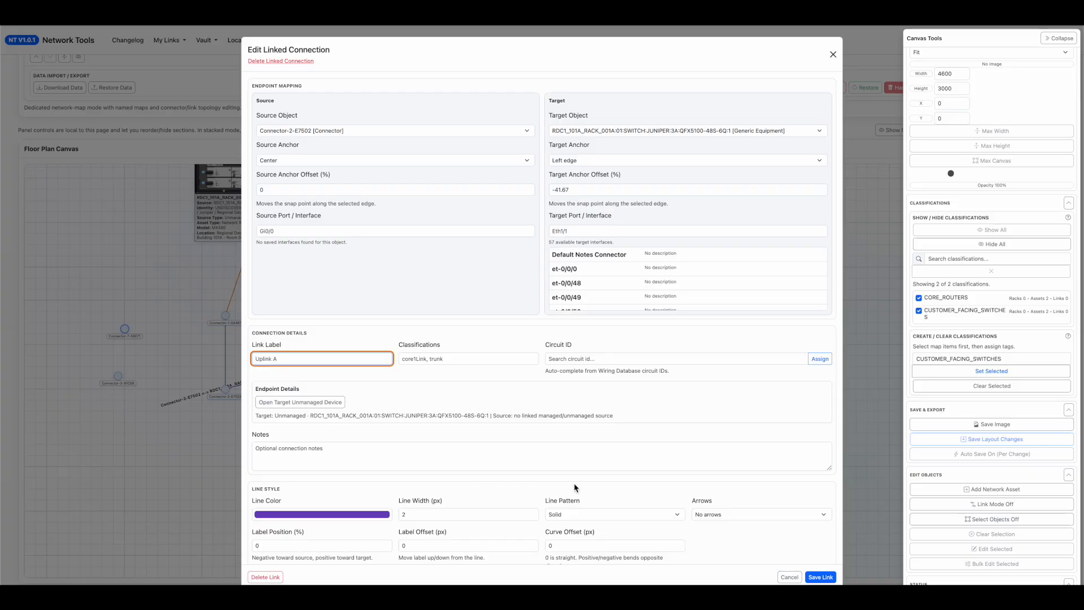
left_click(820, 577)
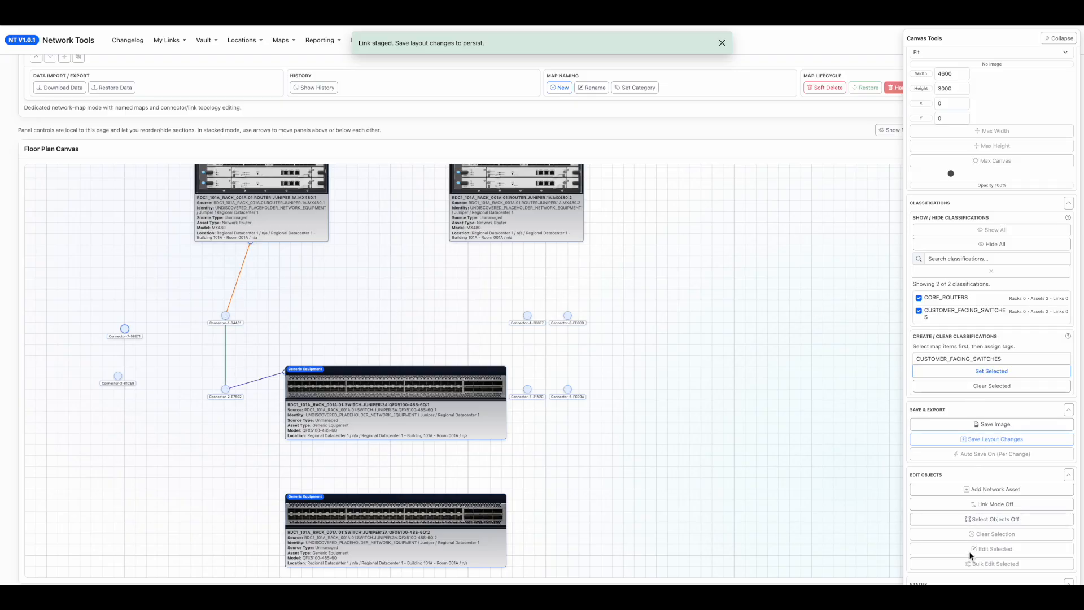
Select Connector-1 and Connector-2 with their three links and bulk edit the link color to blue.
scroll(988, 496, "down", 1)
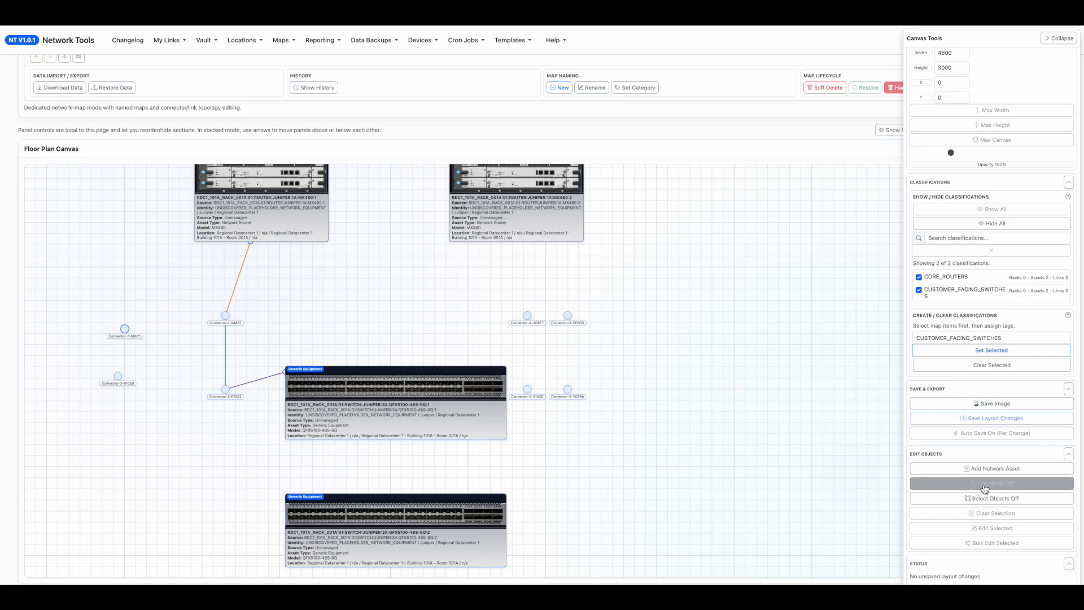
left_click(986, 498)
left_click_drag(268, 416, 211, 278)
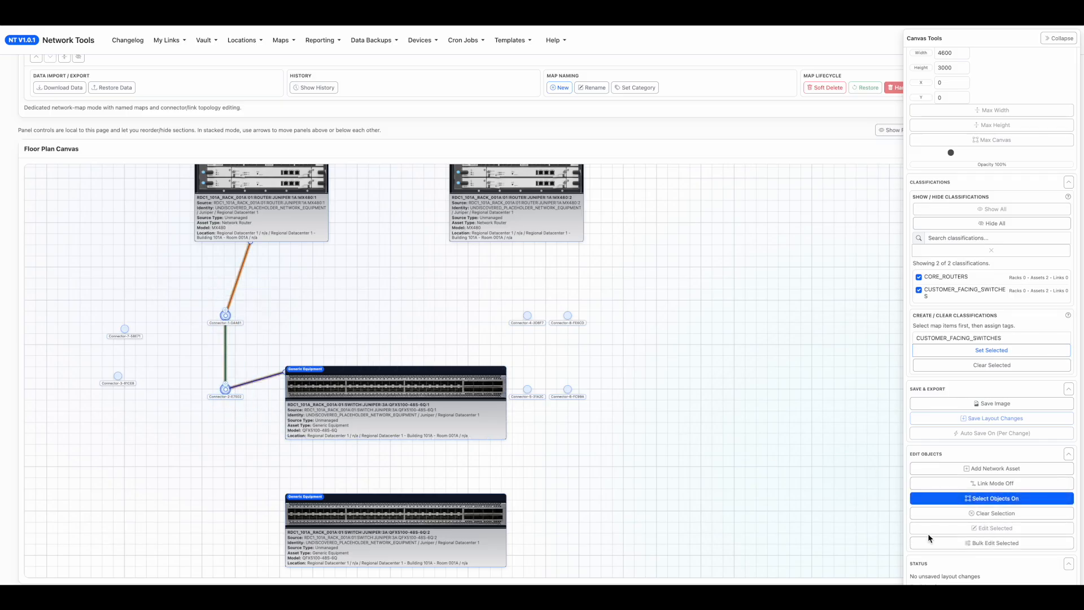
left_click(985, 543)
left_click(393, 261)
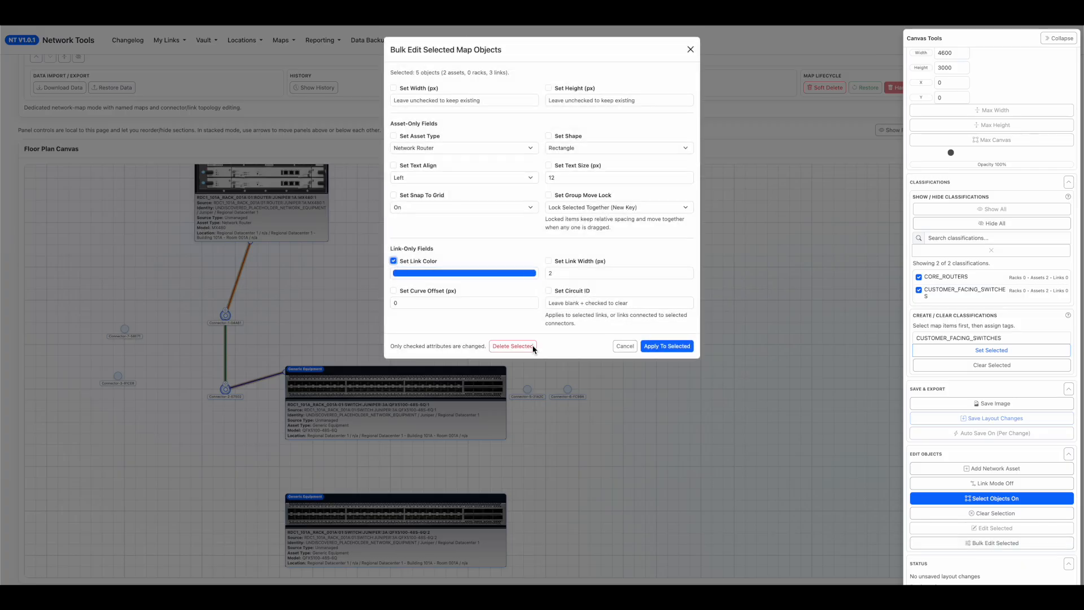
left_click(657, 347)
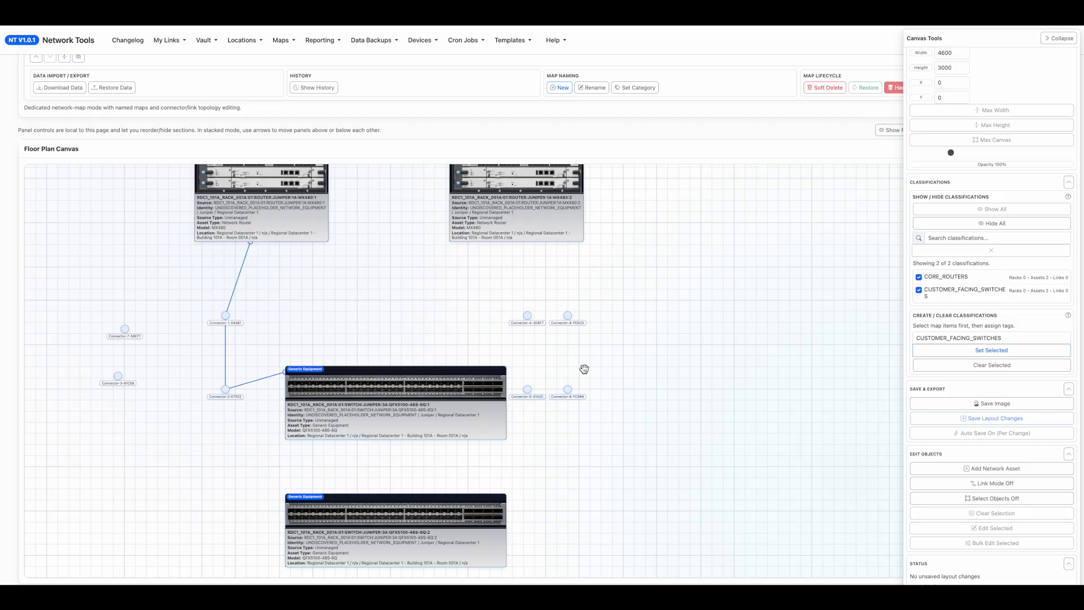
Move the two outer connectors on the MX480:2 side farther away from the inner pair.
left_click_drag(567, 315, 594, 315)
left_click_drag(568, 384, 629, 379)
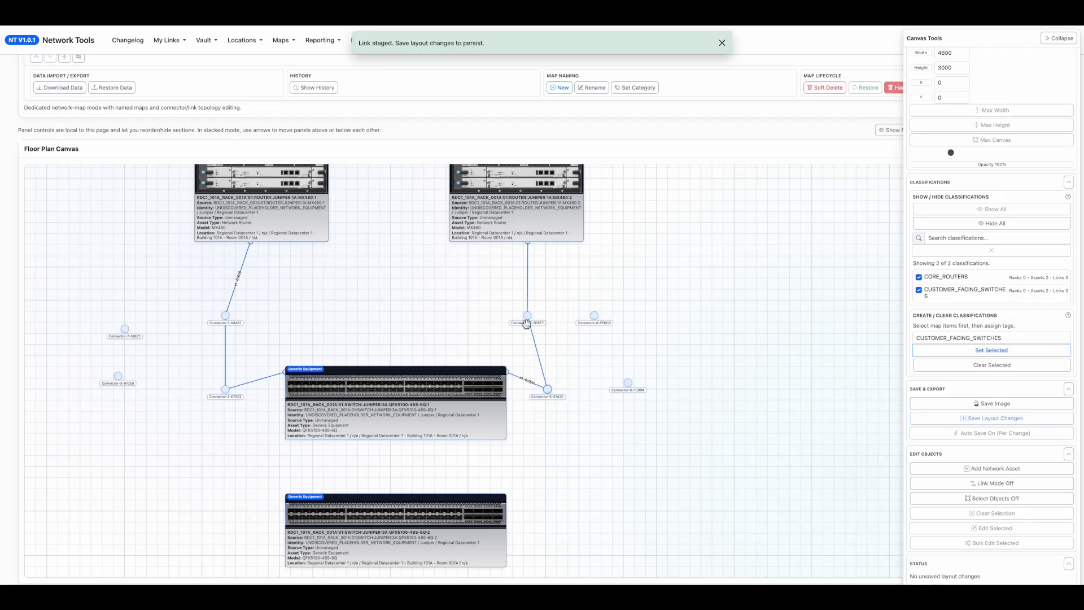
Relabel Connector-4 beneath router MX480:2 with a short "Link" name, and move the green link's lower connector beside the lower switch.
double_click(527, 316)
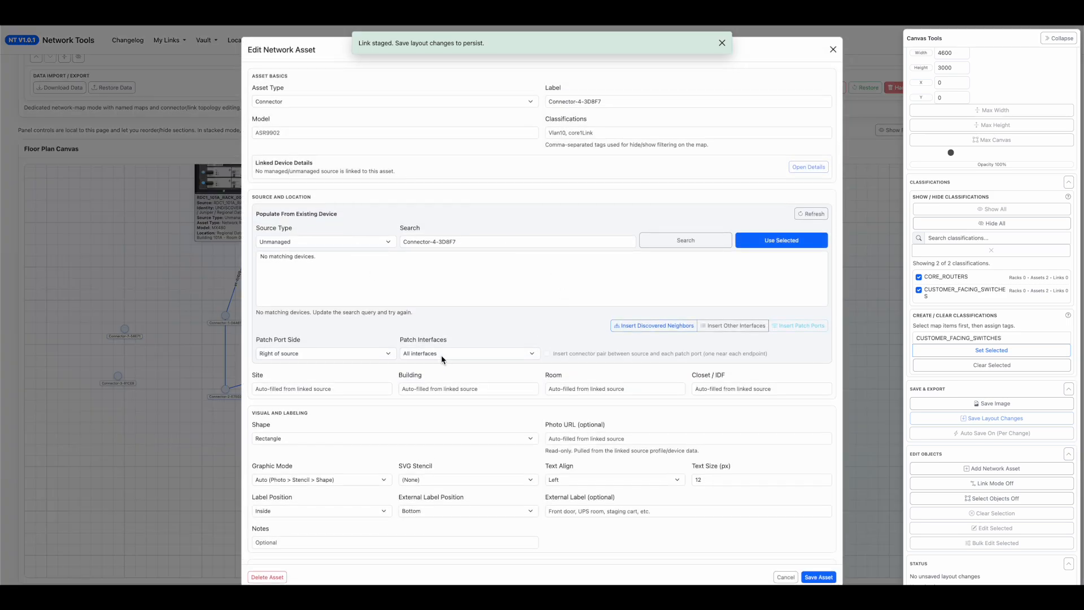
left_click_drag(609, 102, 425, 95)
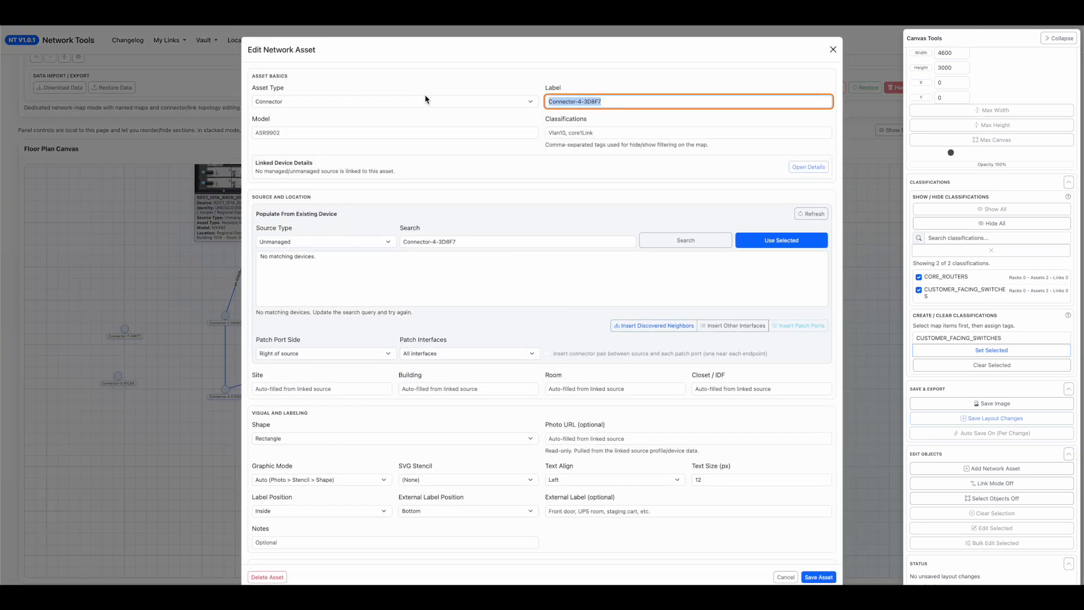
type("Link2")
left_click(818, 577)
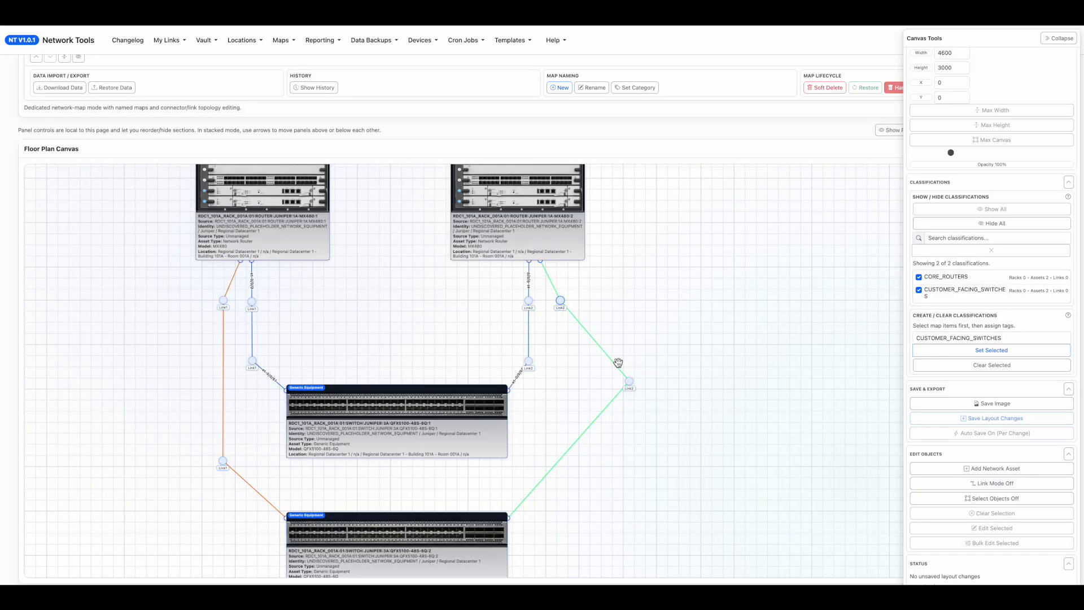
left_click_drag(627, 380, 564, 467)
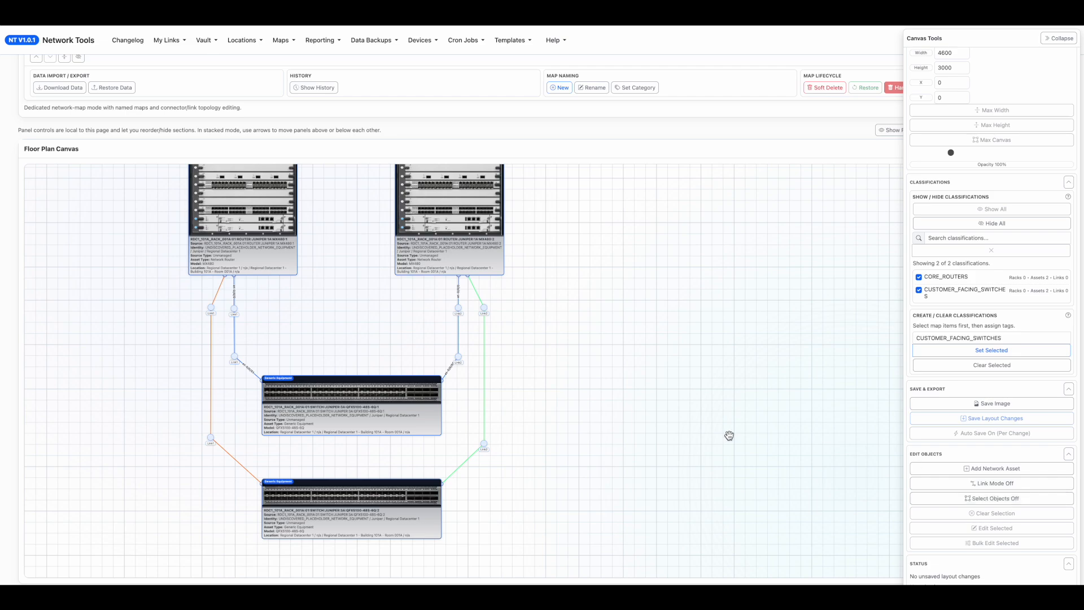
Add a network asset of type Group Outline labelled TEST_ISP_ROUTERS and save it.
left_click(994, 468)
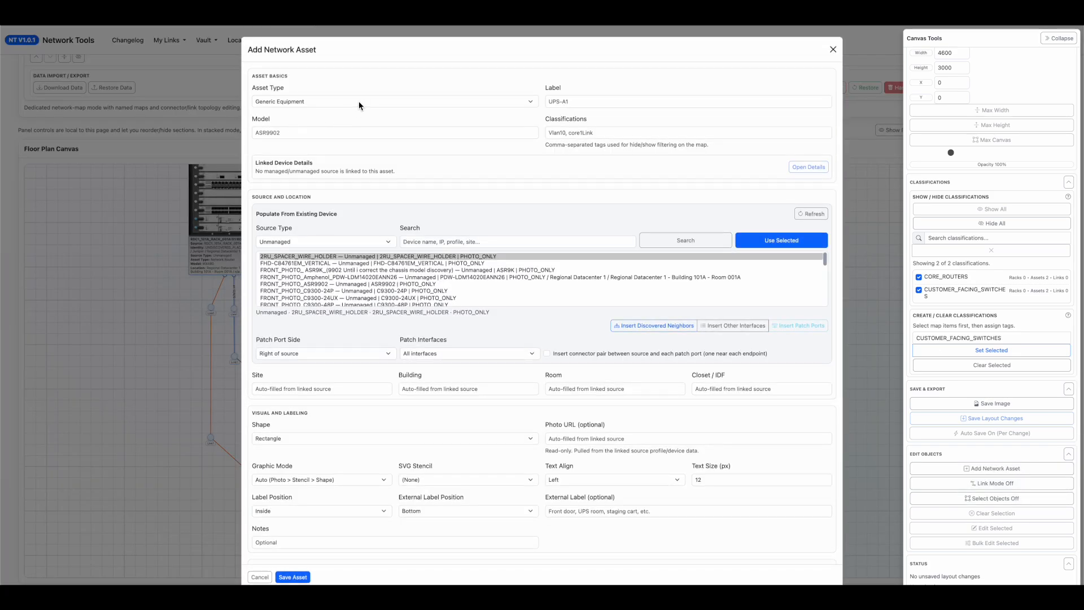
left_click(358, 101)
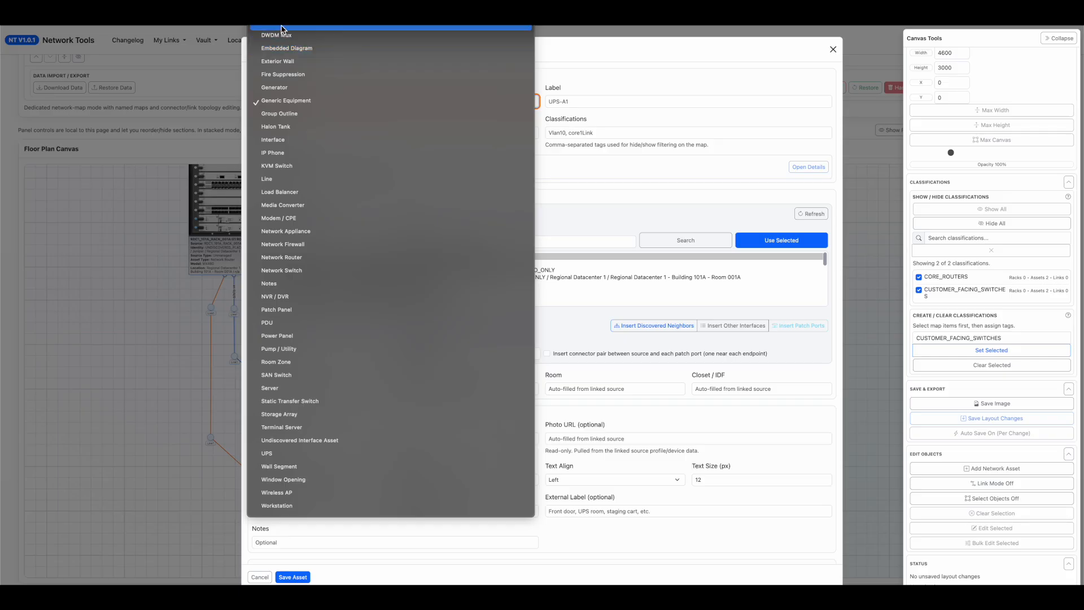
left_click(288, 114)
left_click(592, 101)
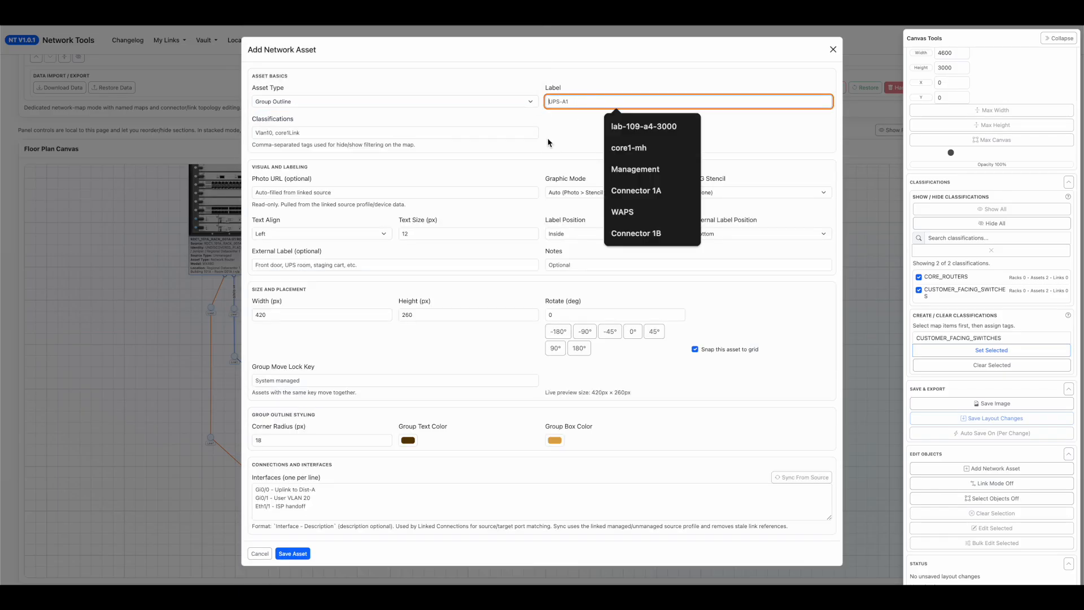
type("ISP_")
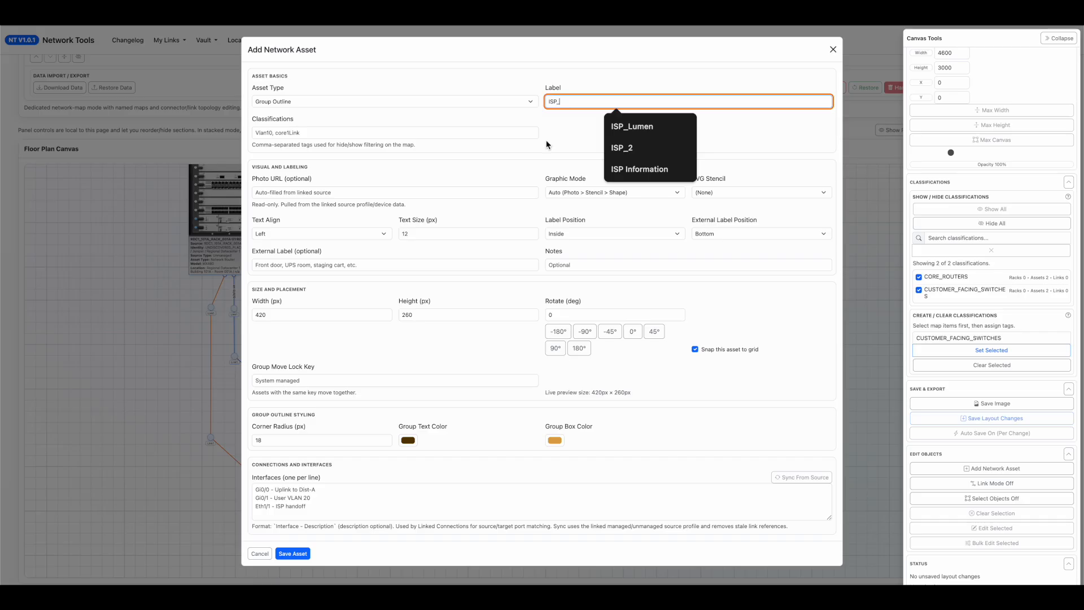
type("TEST_ROUTER_1")
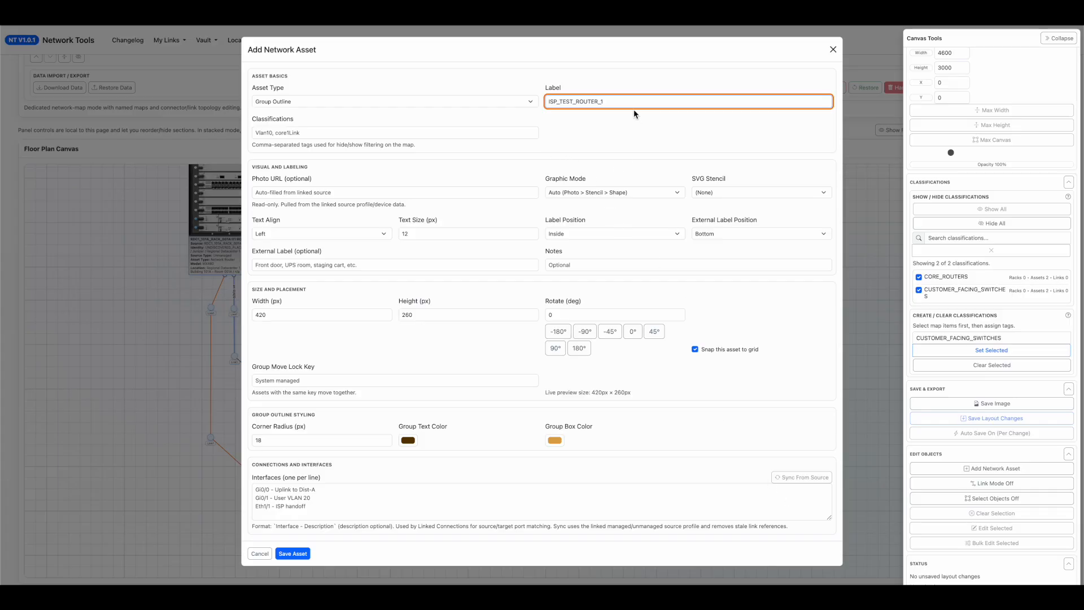
left_click_drag(631, 104, 539, 93)
type("TEST_")
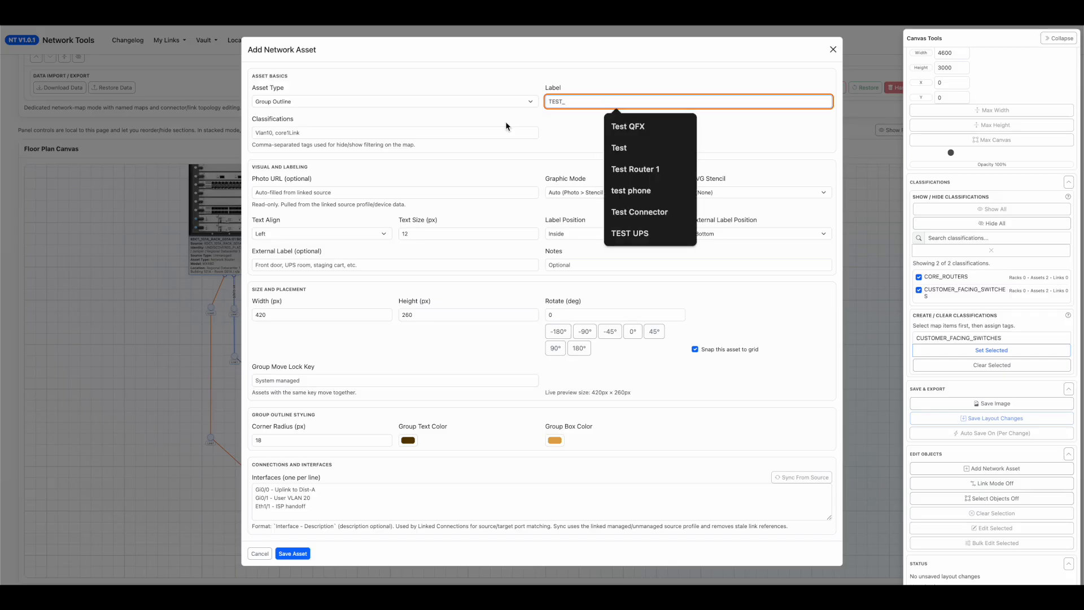
type("ISP_ROUTERS")
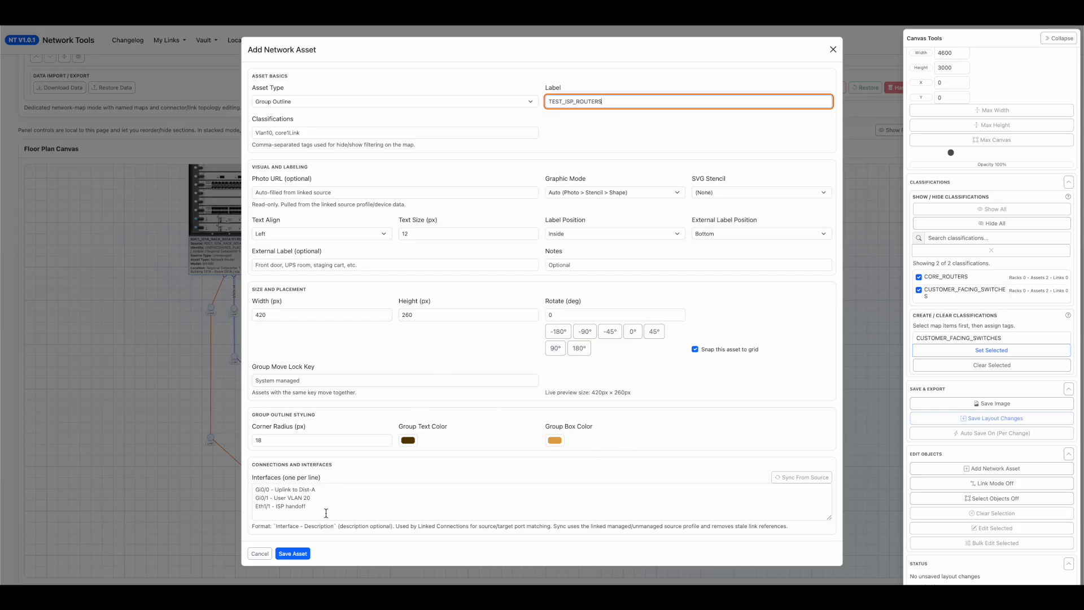
left_click(292, 553)
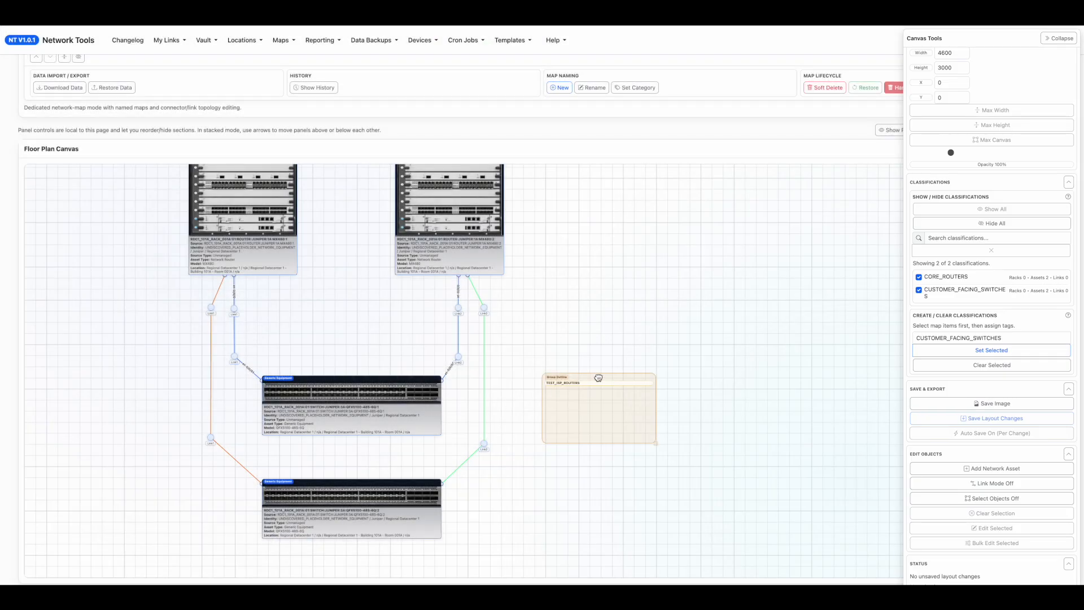
Position and stretch the TEST_ISP_ROUTERS outline so that it encloses both routers, both switches and all connectors.
left_click_drag(598, 376, 606, 288)
left_click_drag(341, 220, 589, 583)
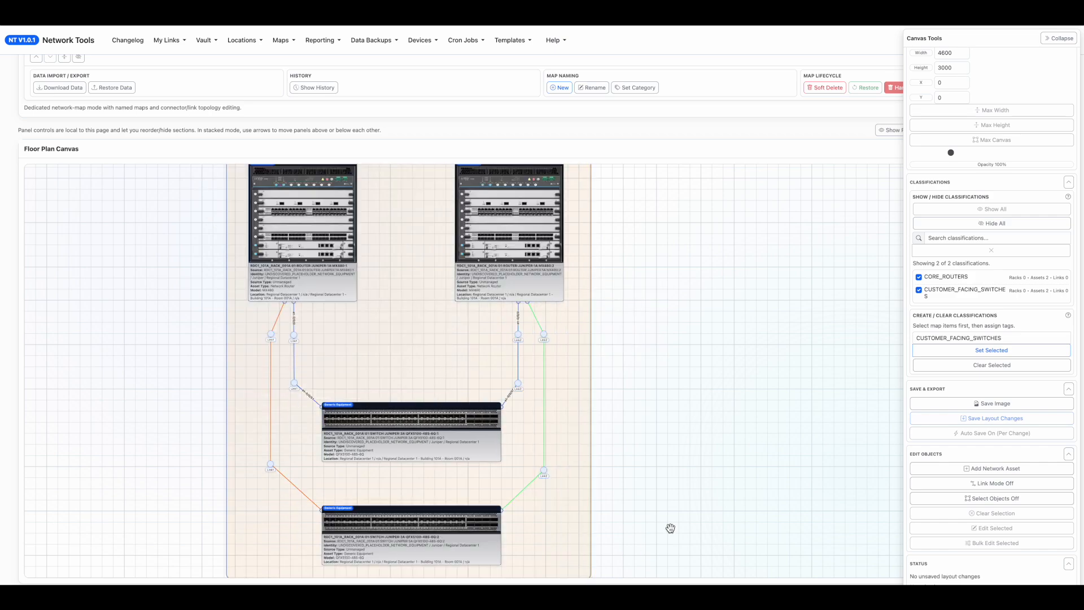
left_click_drag(670, 528, 656, 376)
left_click_drag(576, 427, 576, 438)
left_click_drag(700, 363, 709, 467)
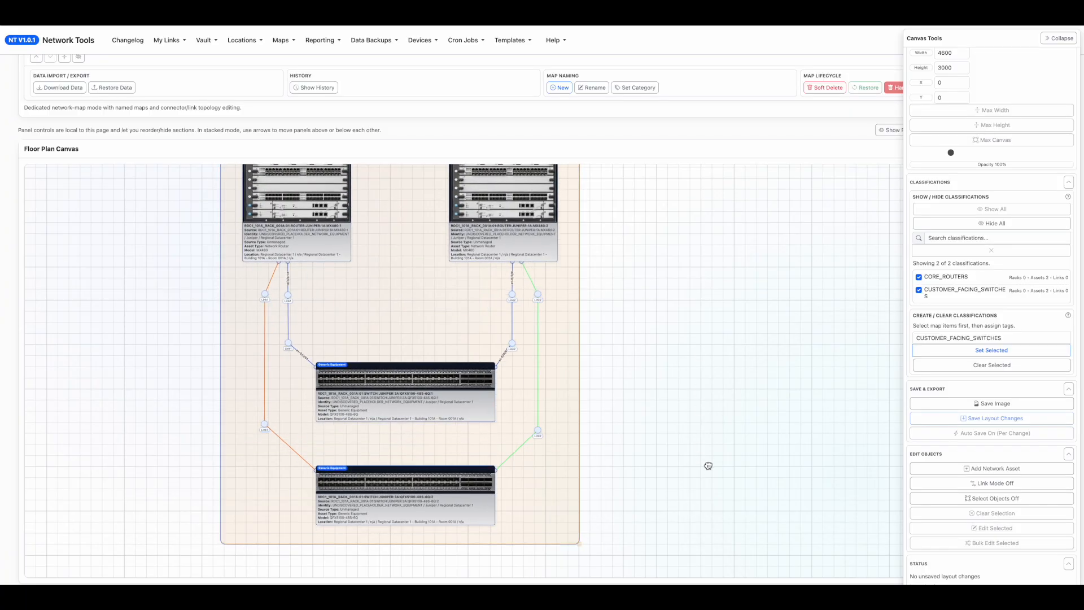
Select the group outline with everything inside it and bulk edit its group move lock to Lock Selected Together (New Key).
left_click(988, 499)
left_click_drag(667, 558, 151, 159)
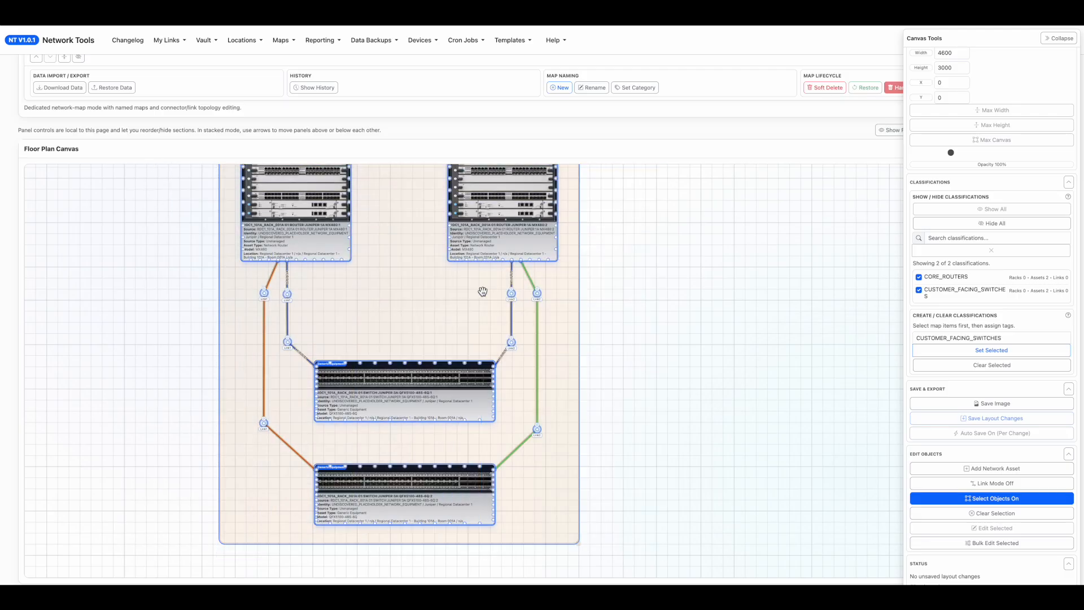
left_click(992, 542)
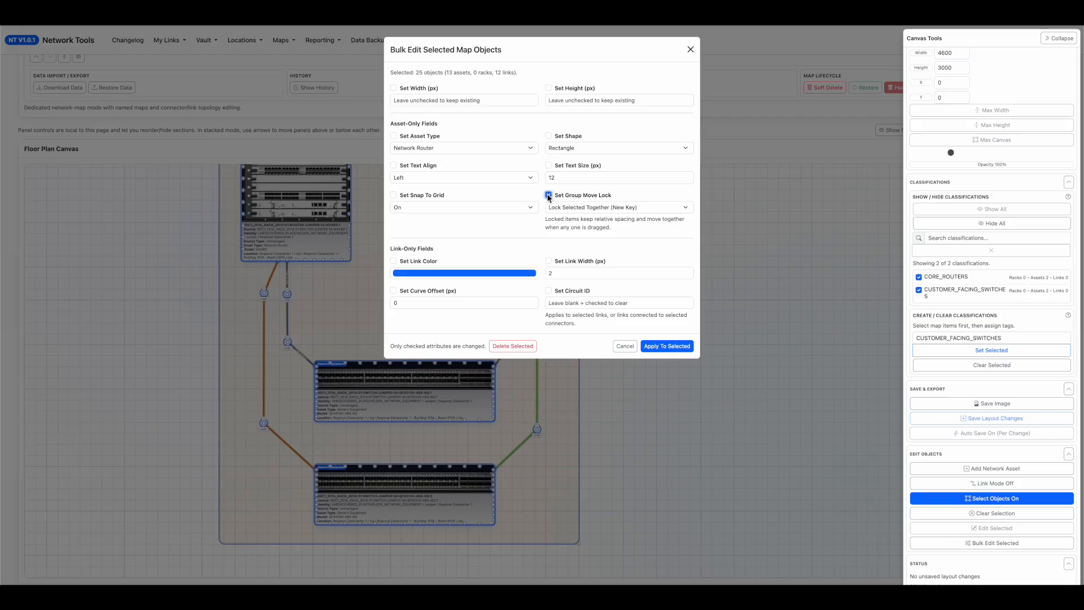
left_click(560, 207)
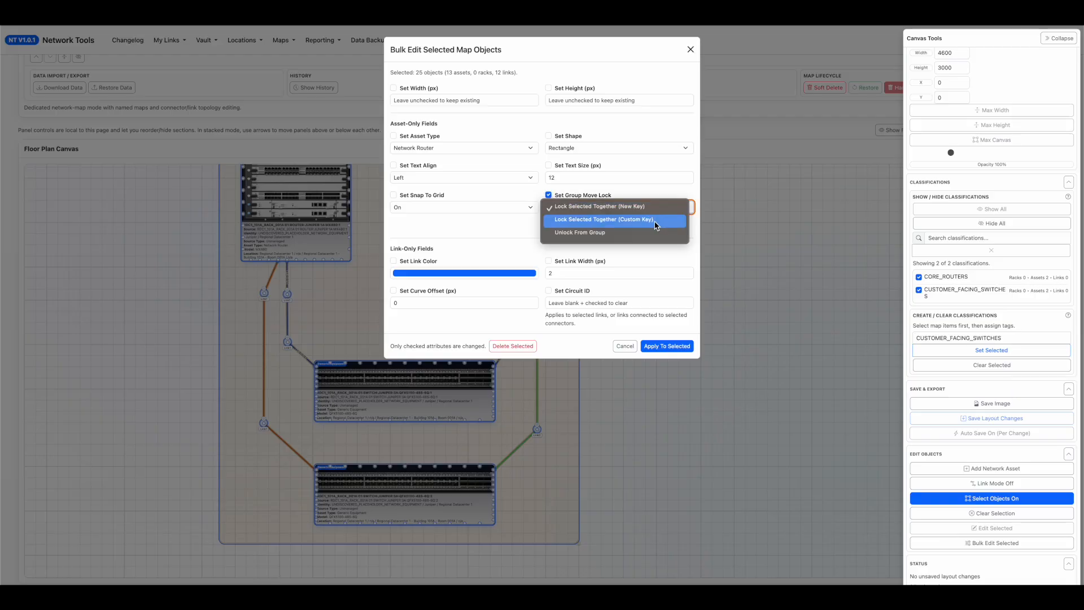
left_click(582, 207)
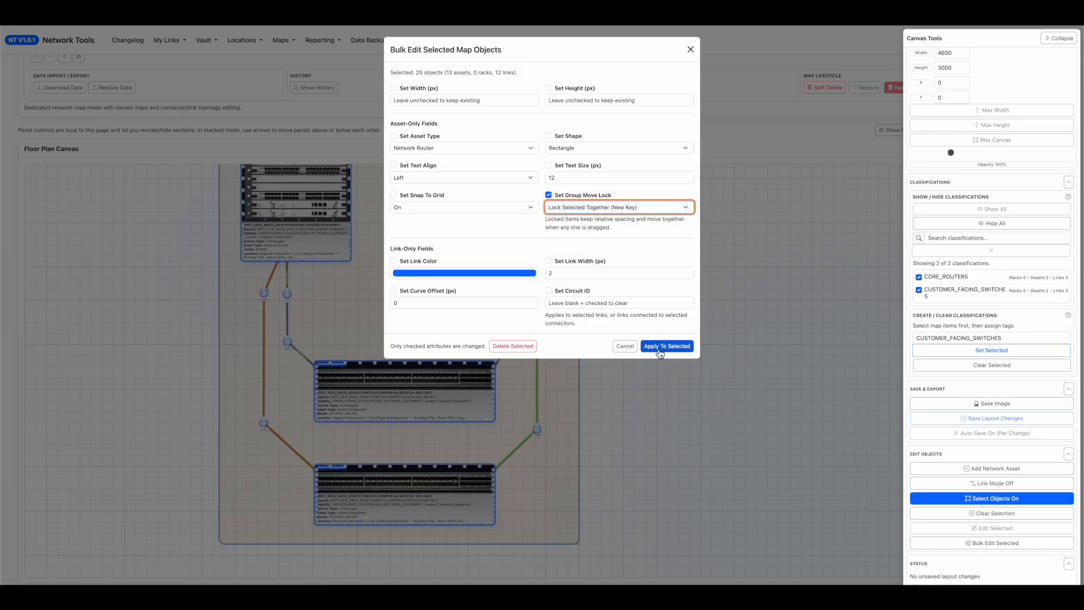
left_click(659, 350)
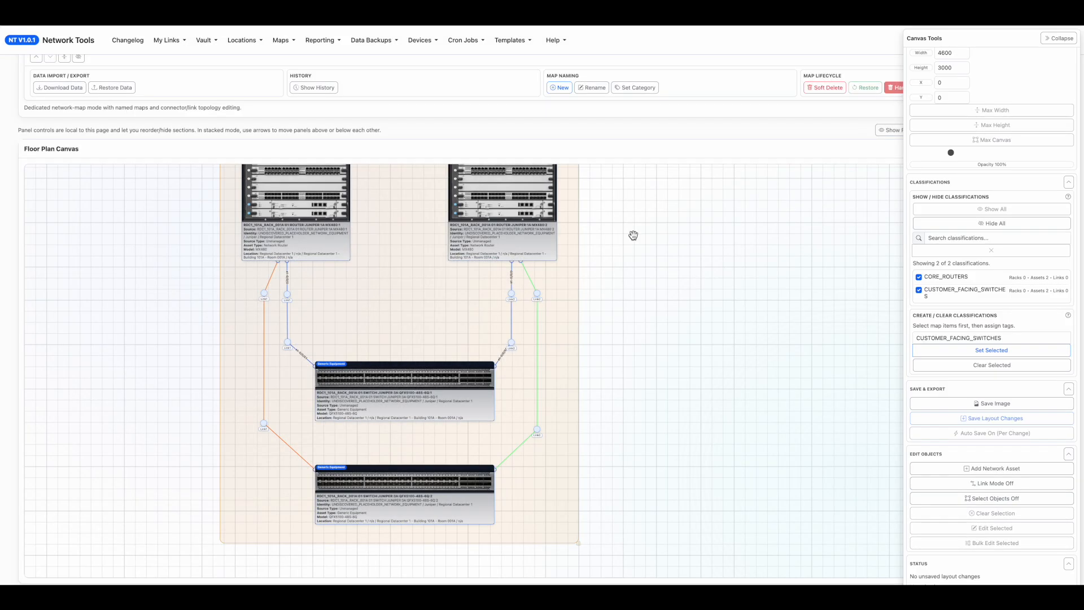
Move the locked topology across the canvas by its MX480:2 router and bring the whole TEST_ISP_ROUTERS group into view.
left_click_drag(661, 341, 648, 321)
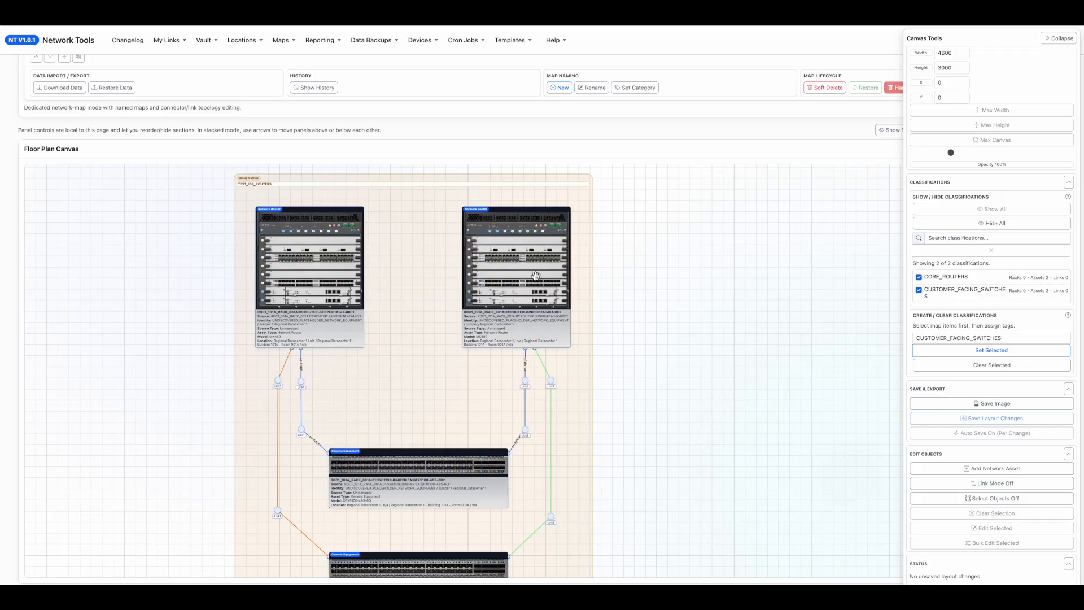
left_click_drag(523, 338, 481, 322)
left_click_drag(689, 387, 646, 331)
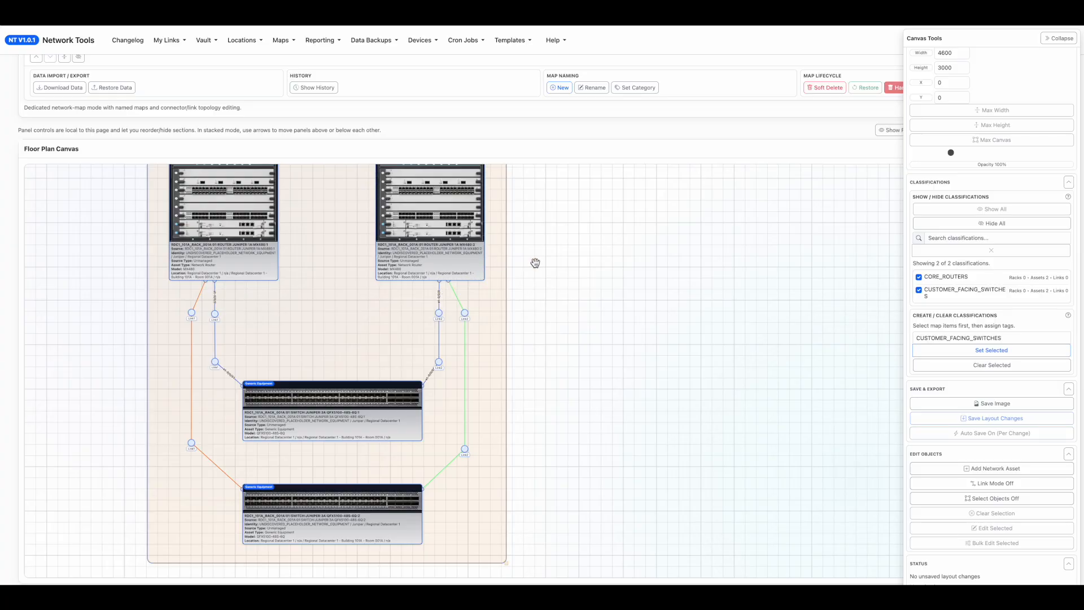
left_click_drag(607, 247, 580, 275)
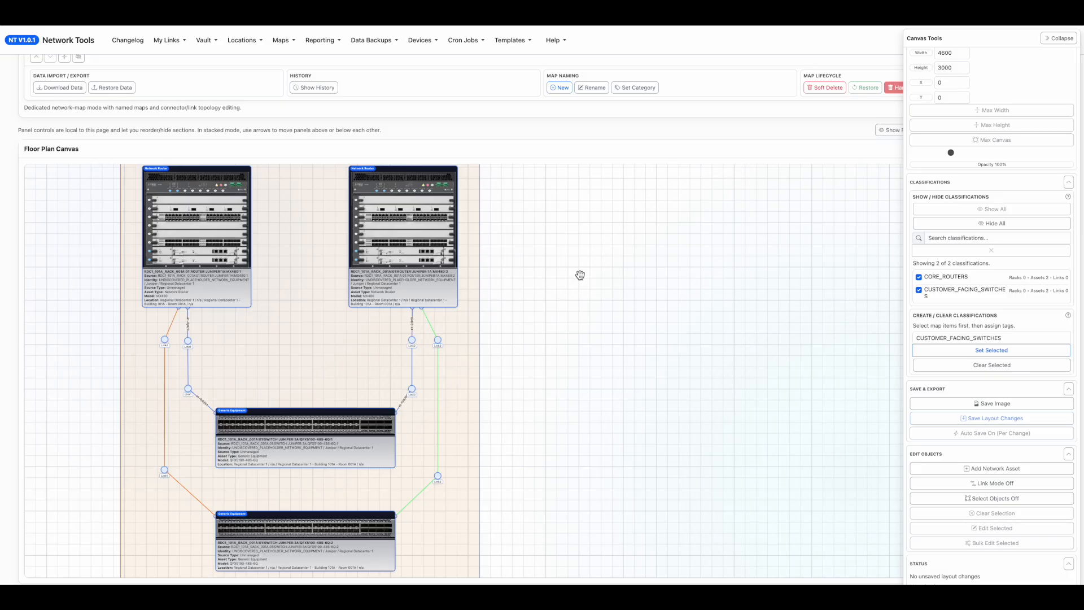
left_click(209, 243)
scroll(522, 248, "down", 1)
left_click_drag(517, 253, 594, 293)
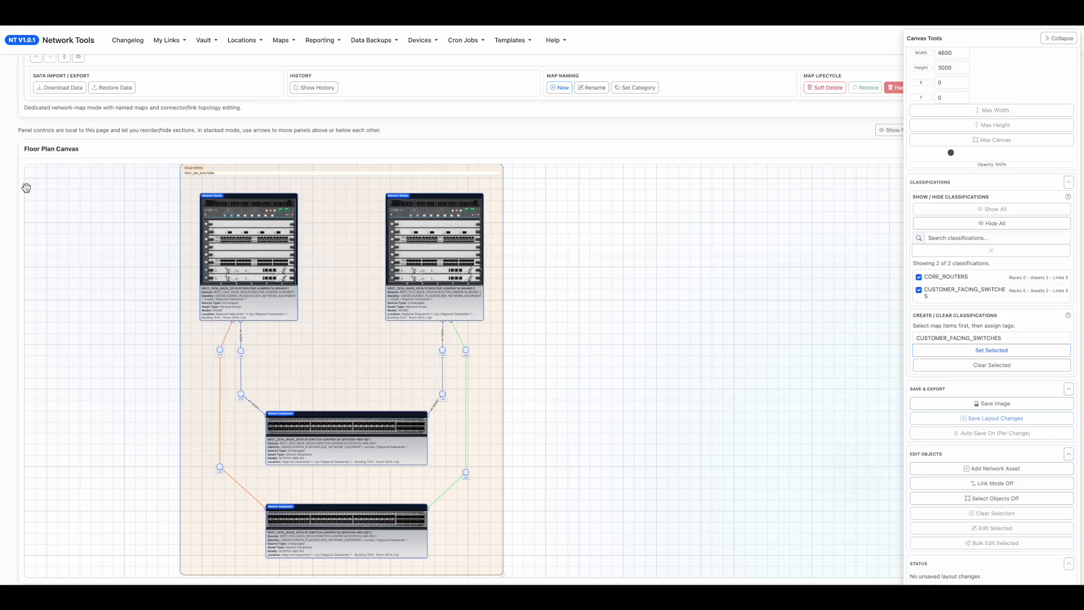
Create a new empty network map named ISP_CUSTOMER_FEEDS_1 in the category CUSTOMER_FEEDS.
scroll(7, 207, "up", 3)
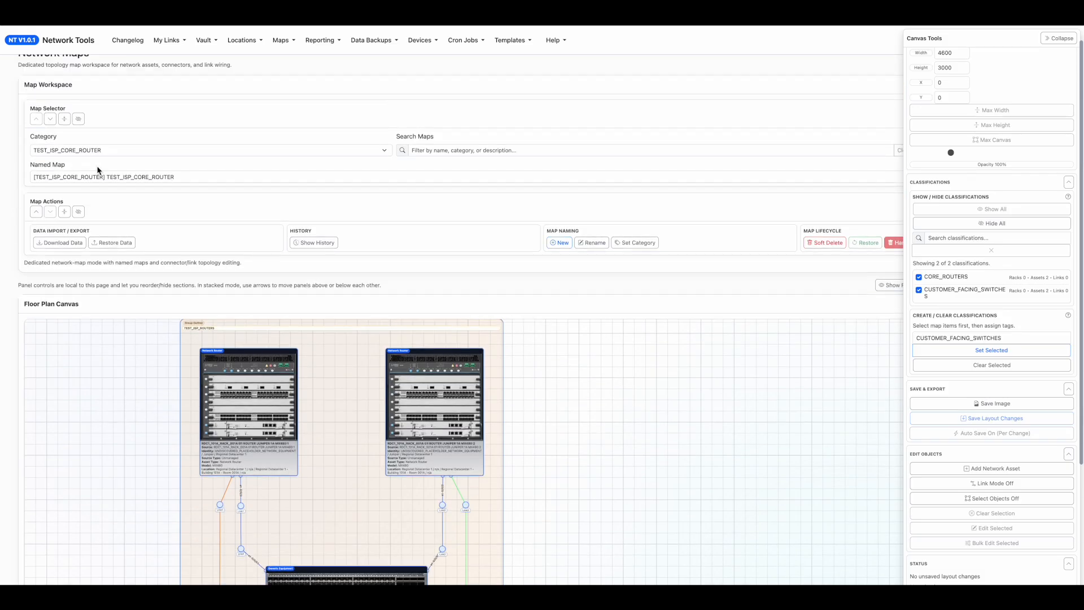
left_click(132, 150)
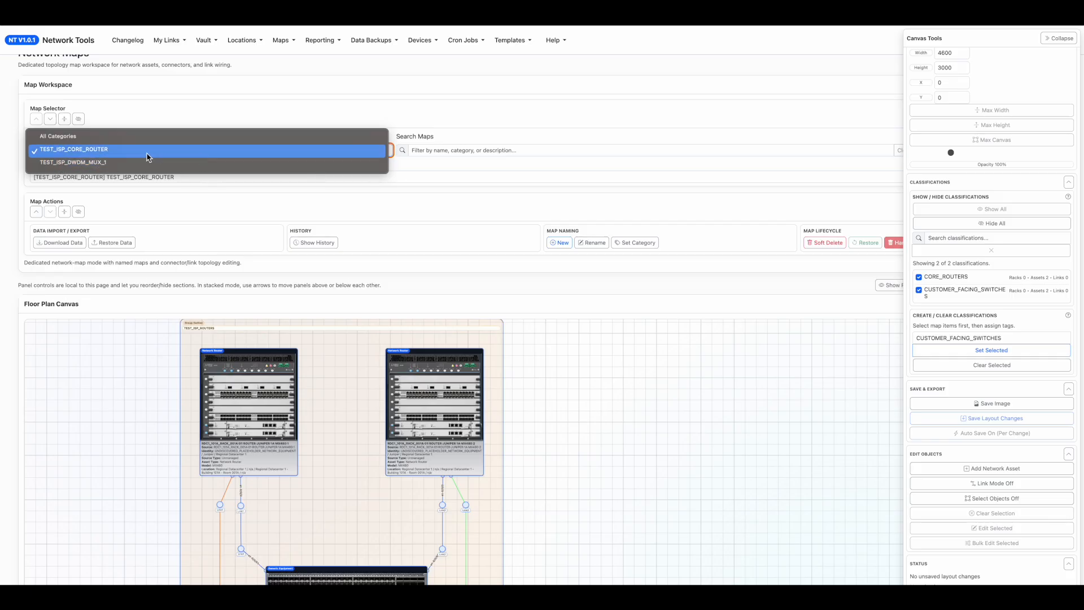
left_click(482, 120)
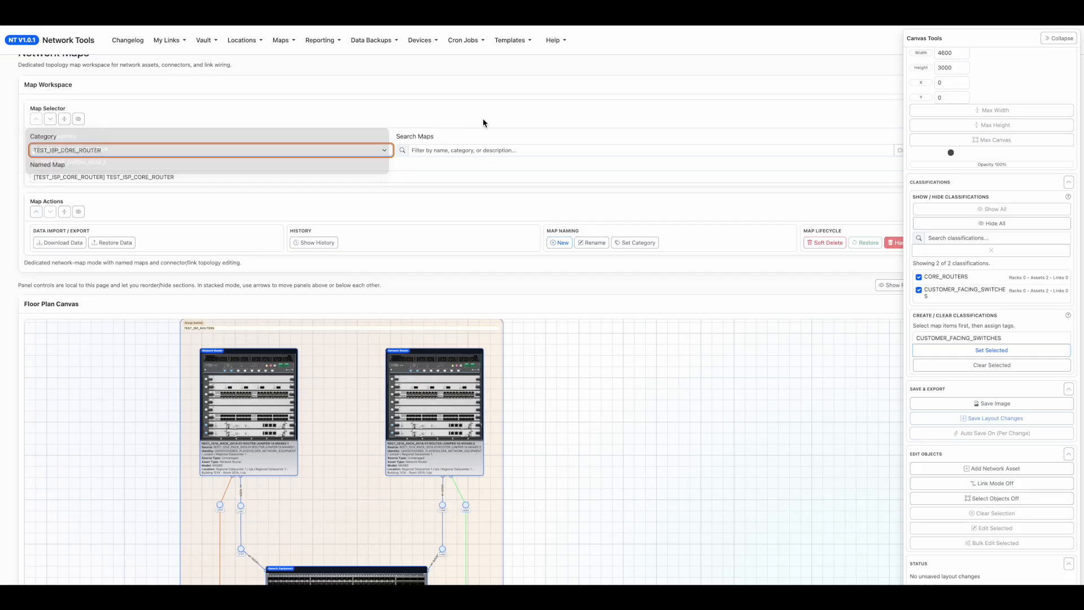
left_click(551, 244)
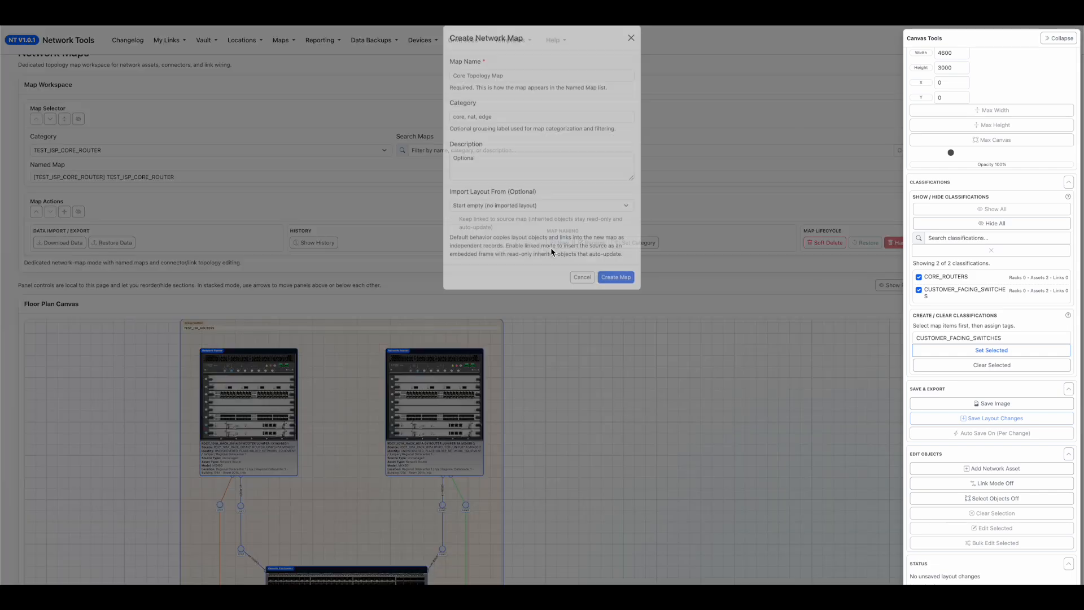
left_click(484, 129)
left_click(505, 89)
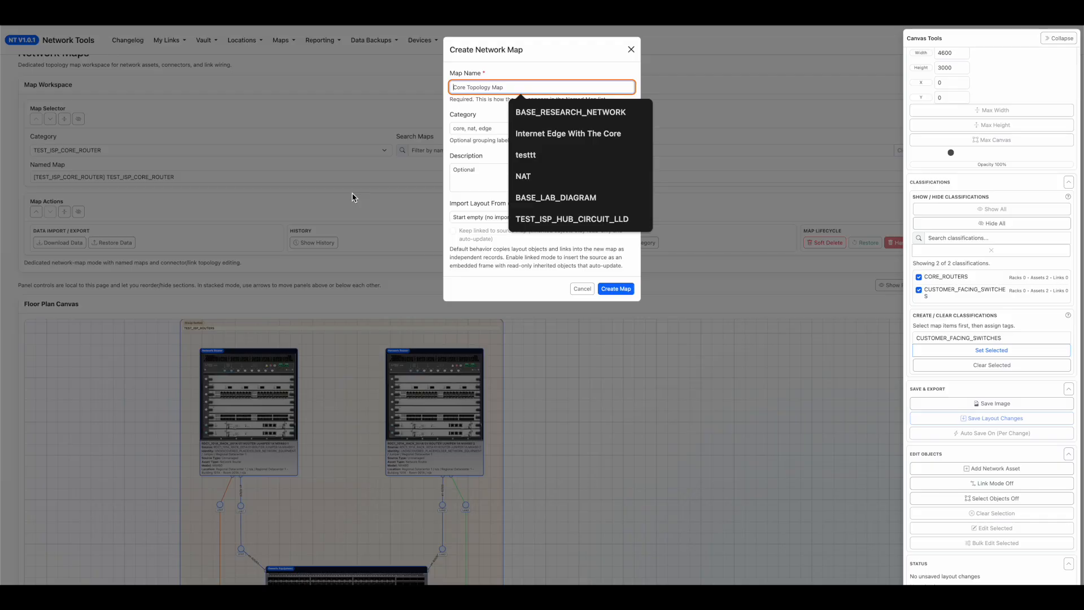
type("ISP_CUSTOMER_FEEDS_1")
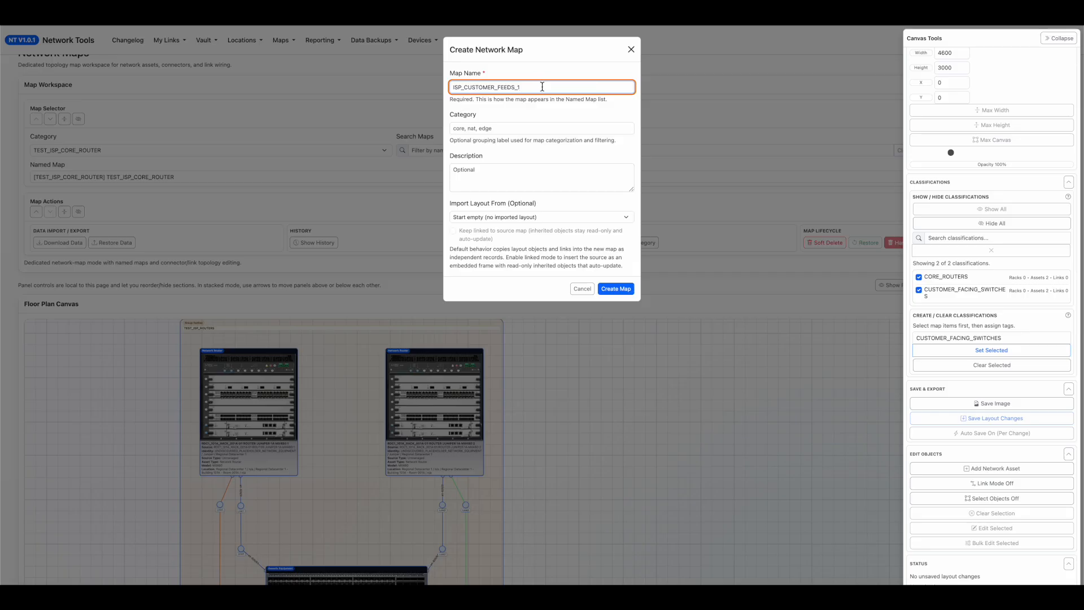
left_click(531, 124)
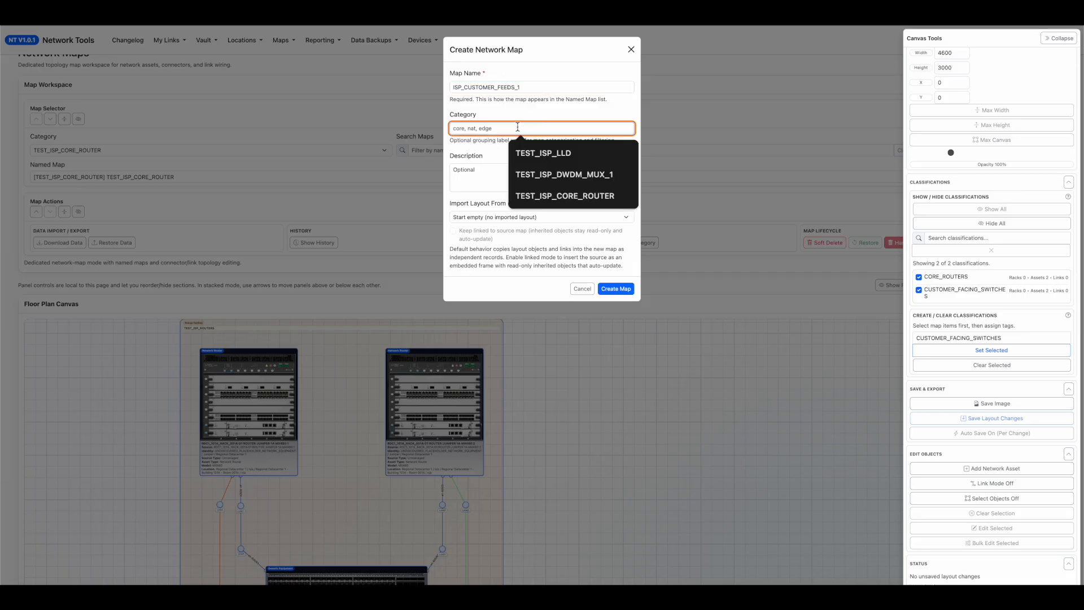
type("CUSTOMER_FEEDS")
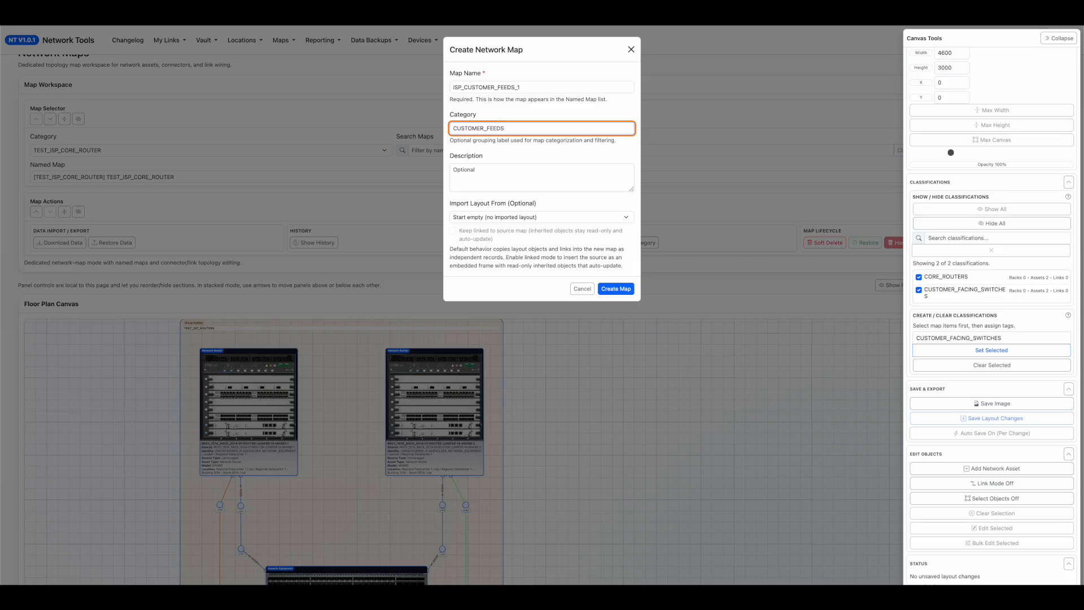
left_click(616, 289)
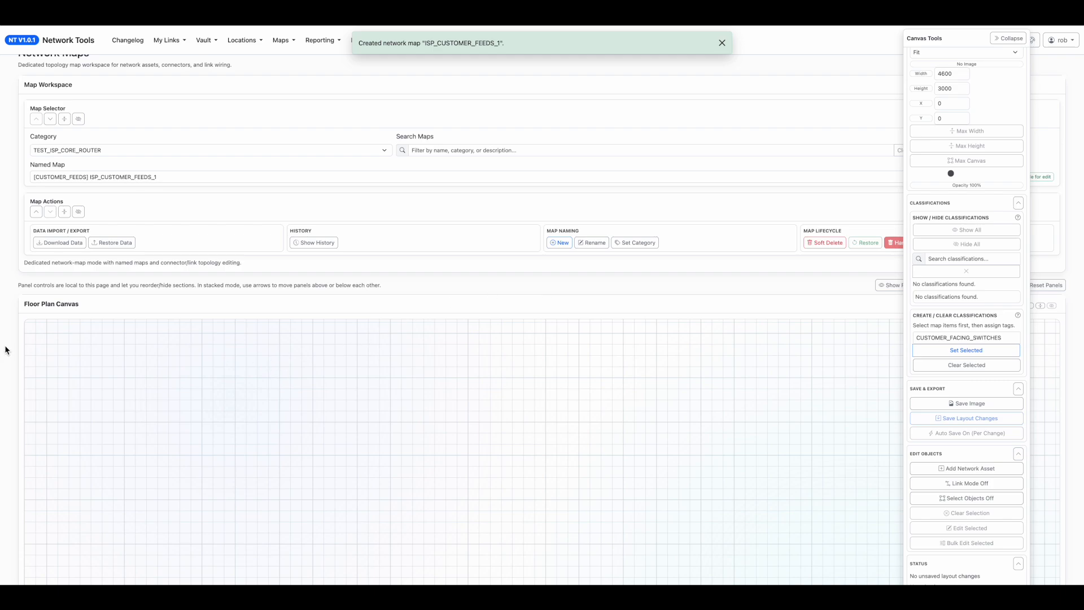
Add an Embedded Diagram asset with TEST_ISP_CORE_ROUTER as its source and its border shown, and save it.
scroll(6, 350, "down", 3)
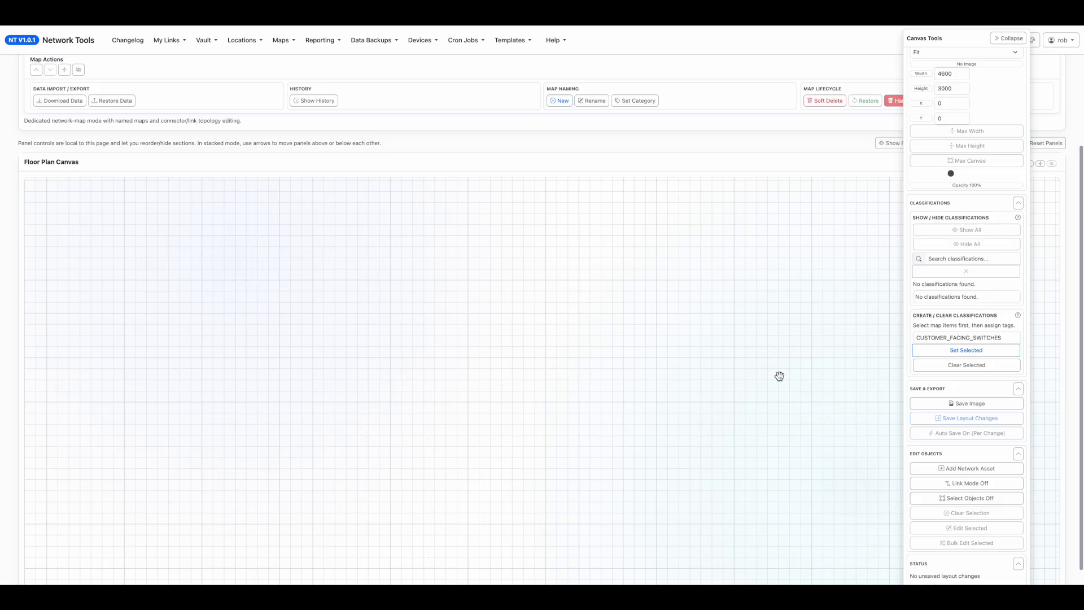
left_click(978, 470)
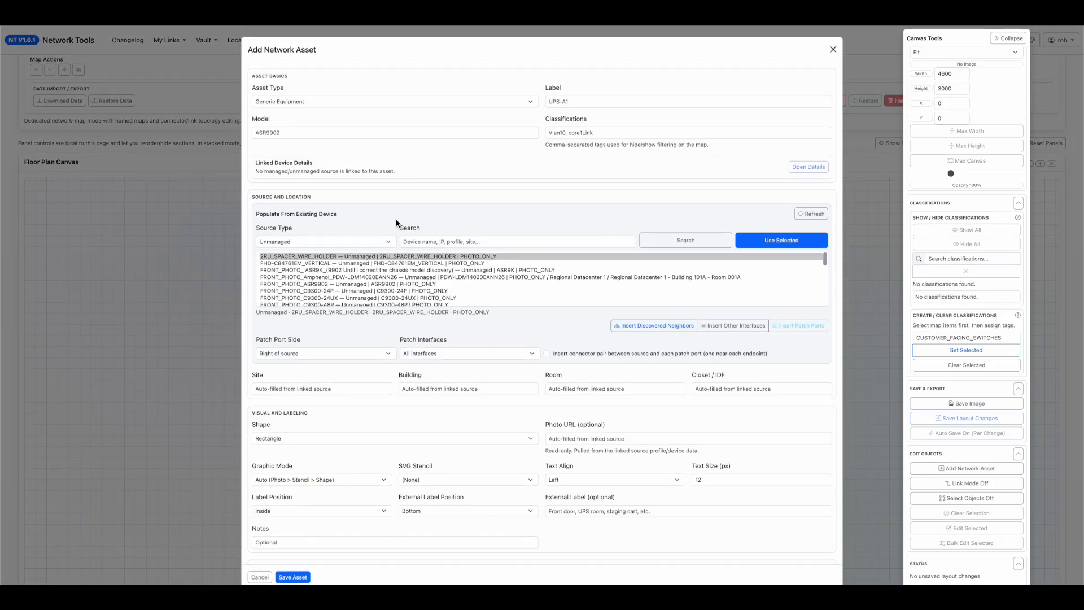
left_click(324, 103)
left_click(325, 103)
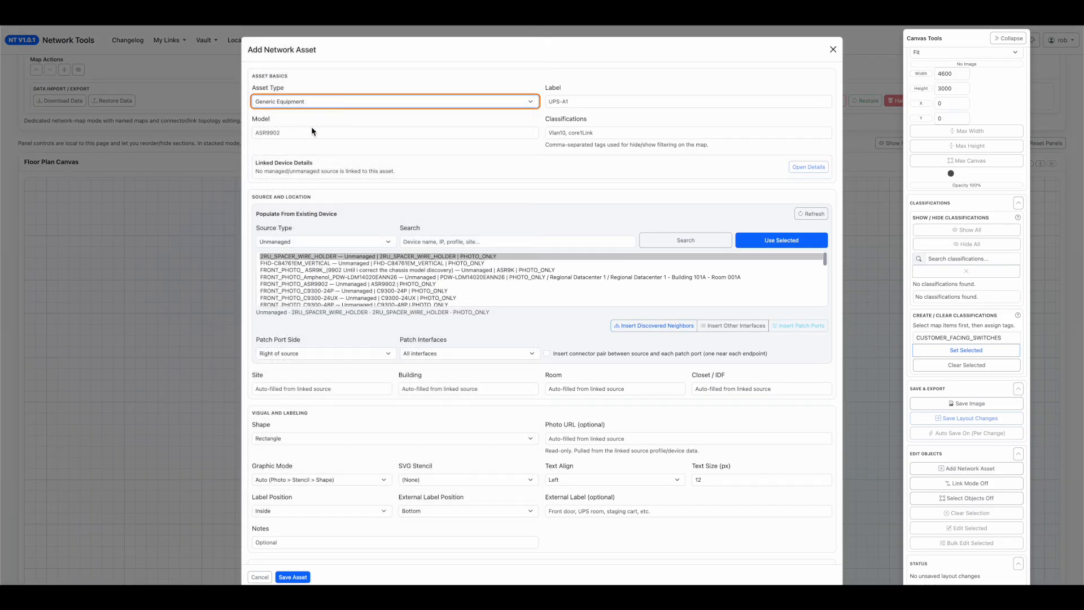
left_click(315, 101)
left_click(317, 50)
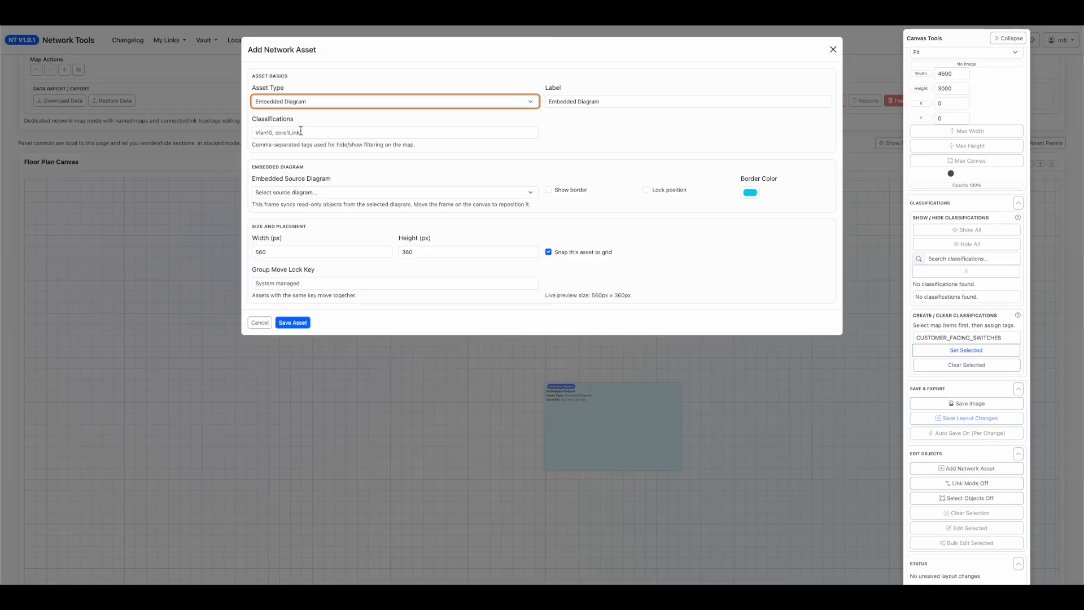
left_click(290, 191)
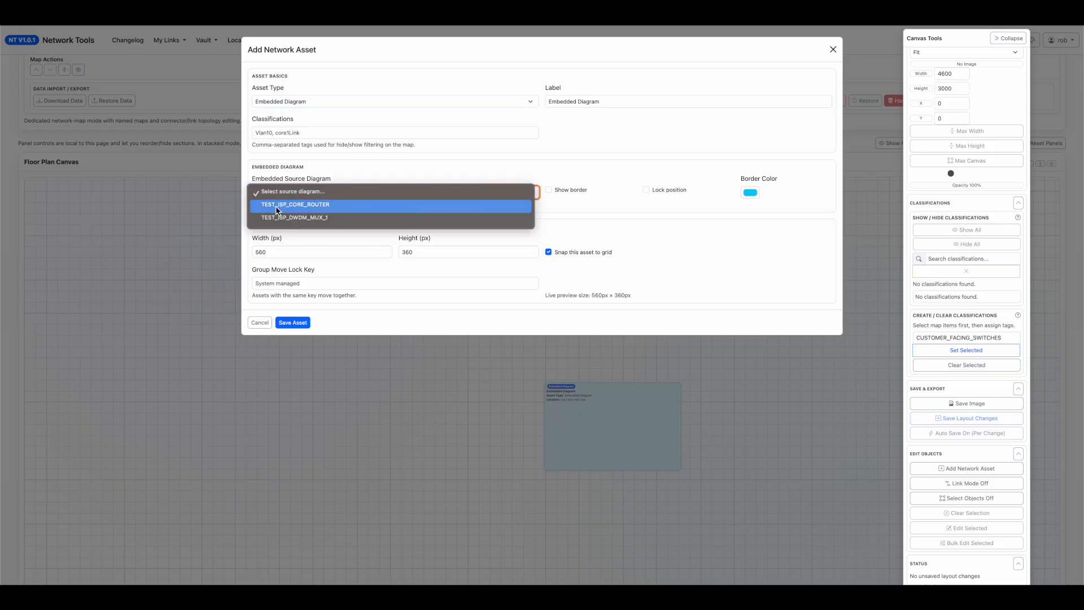
left_click(277, 205)
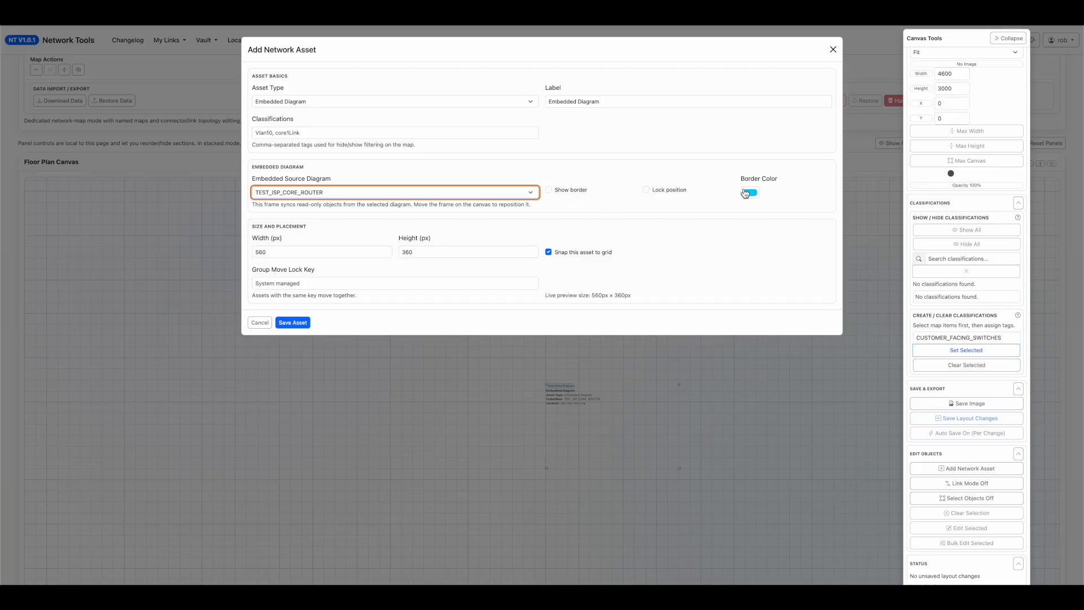
left_click(548, 191)
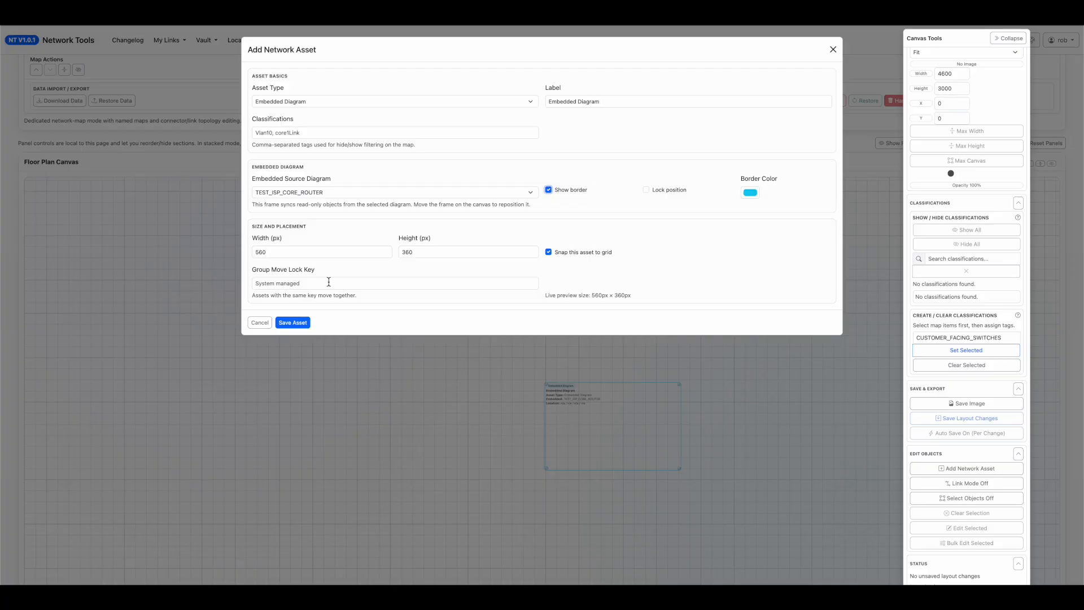
left_click(297, 322)
Stretch the embedded diagram frame until it encloses the whole TEST_ISP_ROUTERS group, and reposition the frame on the canvas.
left_click_drag(451, 385, 153, 204)
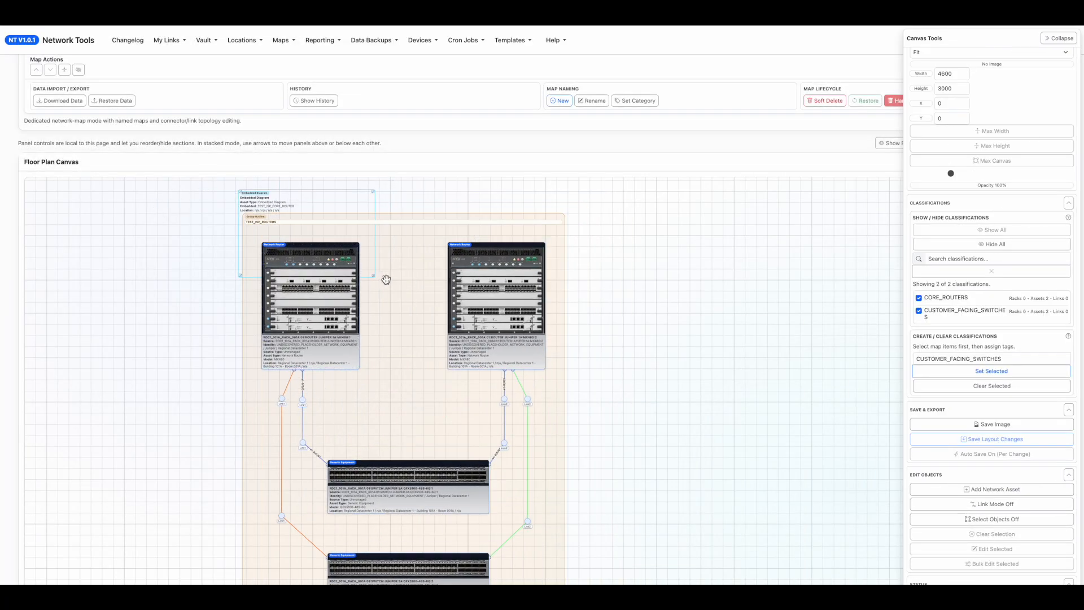
left_click_drag(373, 276, 556, 530)
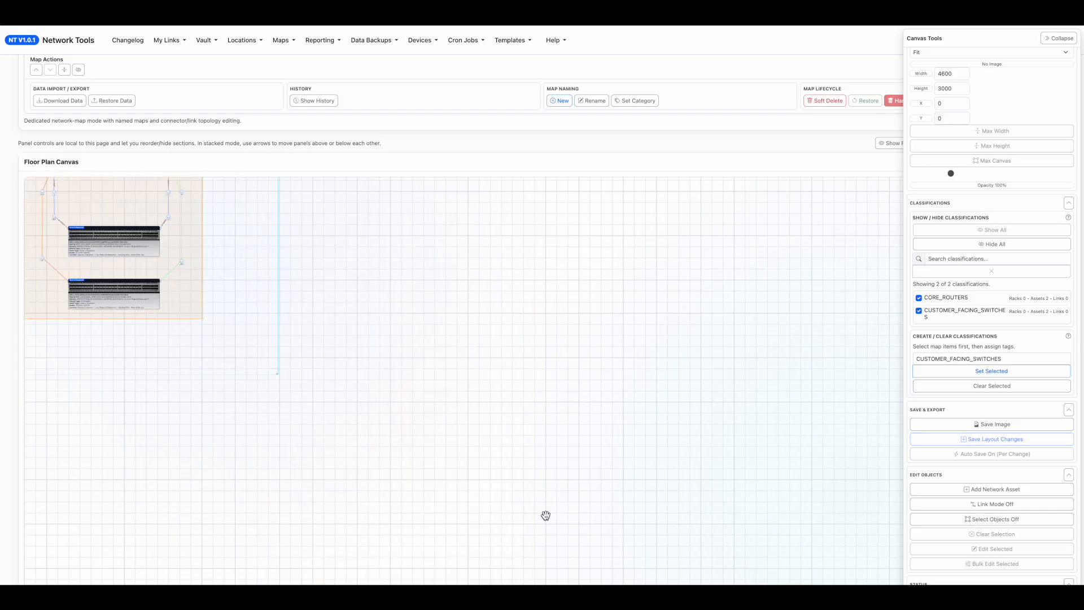
left_click_drag(454, 485, 490, 485)
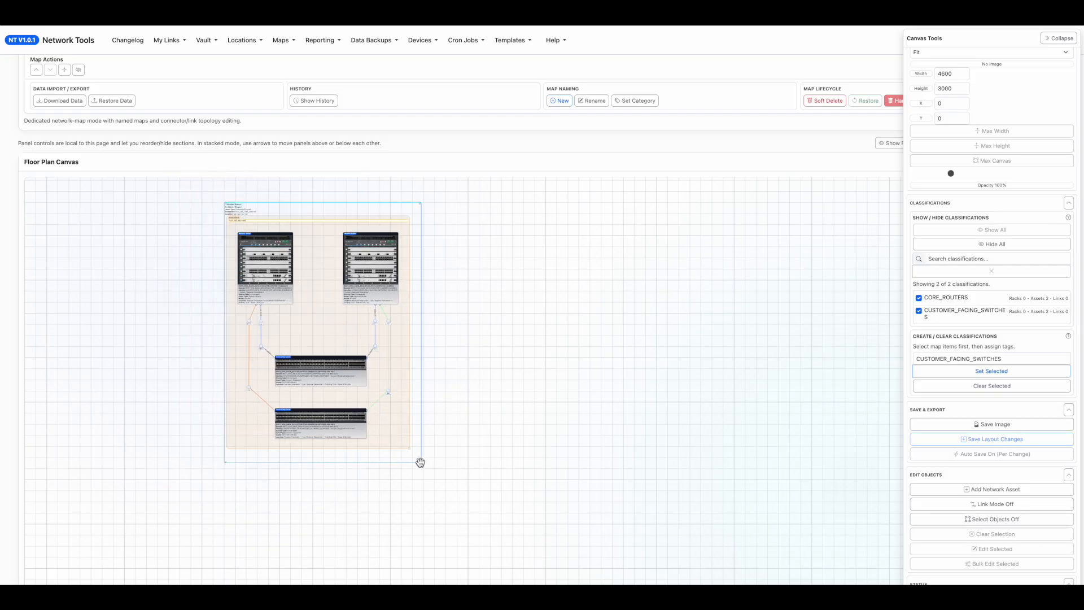
double_click(421, 463)
left_click(423, 467)
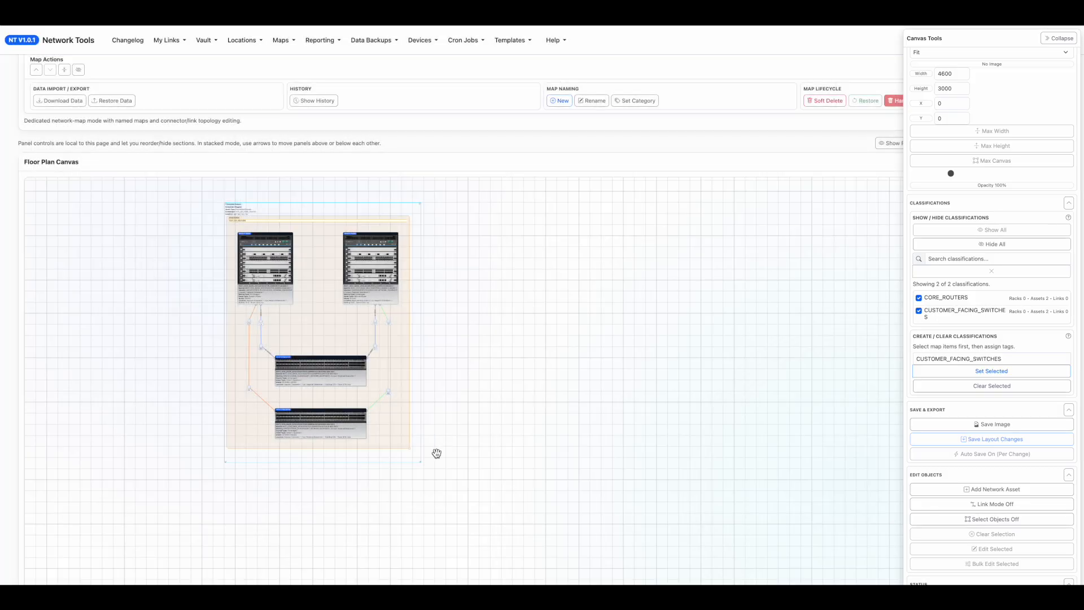
left_click_drag(416, 457, 414, 454)
left_click_drag(384, 279, 415, 282)
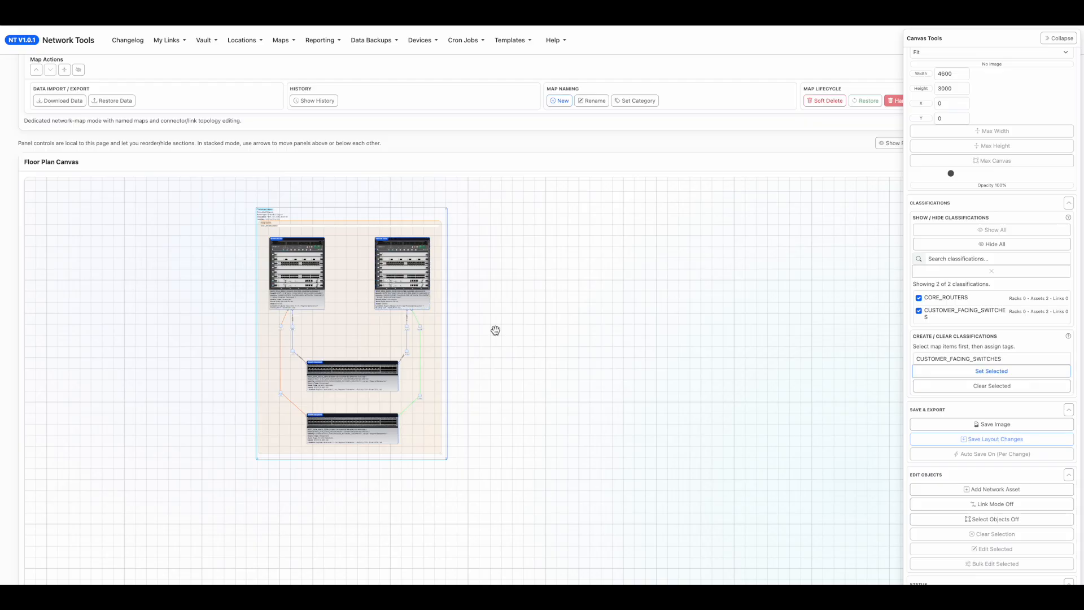
Examine the embedded routers, connectors and link labels inside the diagram frame up close.
scroll(487, 331, "up", 5)
scroll(496, 327, "up", 4)
left_click_drag(666, 341, 253, 197)
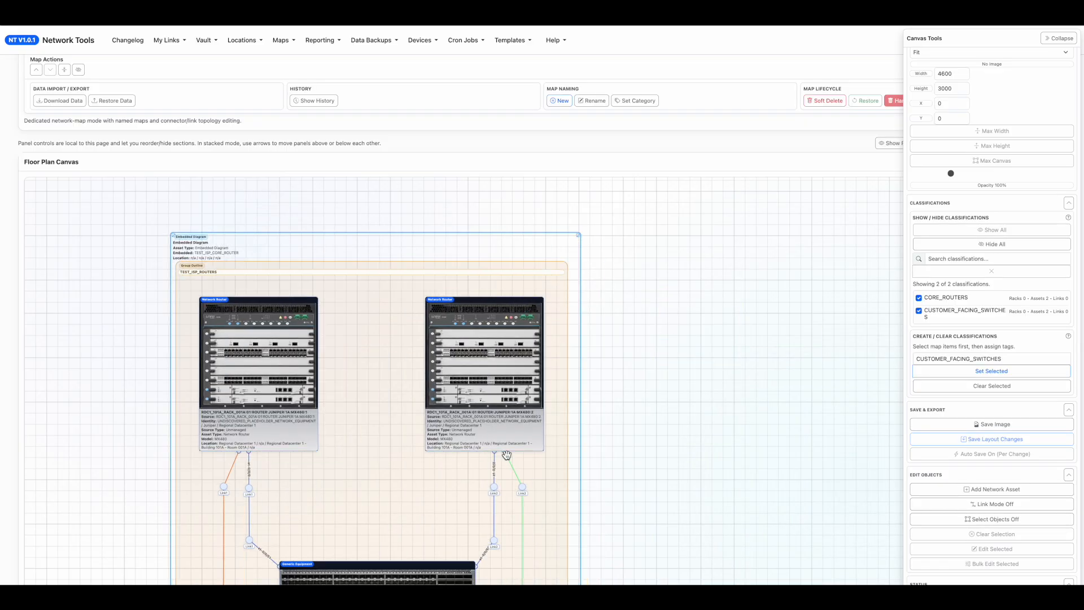
scroll(506, 455, "up", 3)
left_click_drag(655, 303, 409, 162)
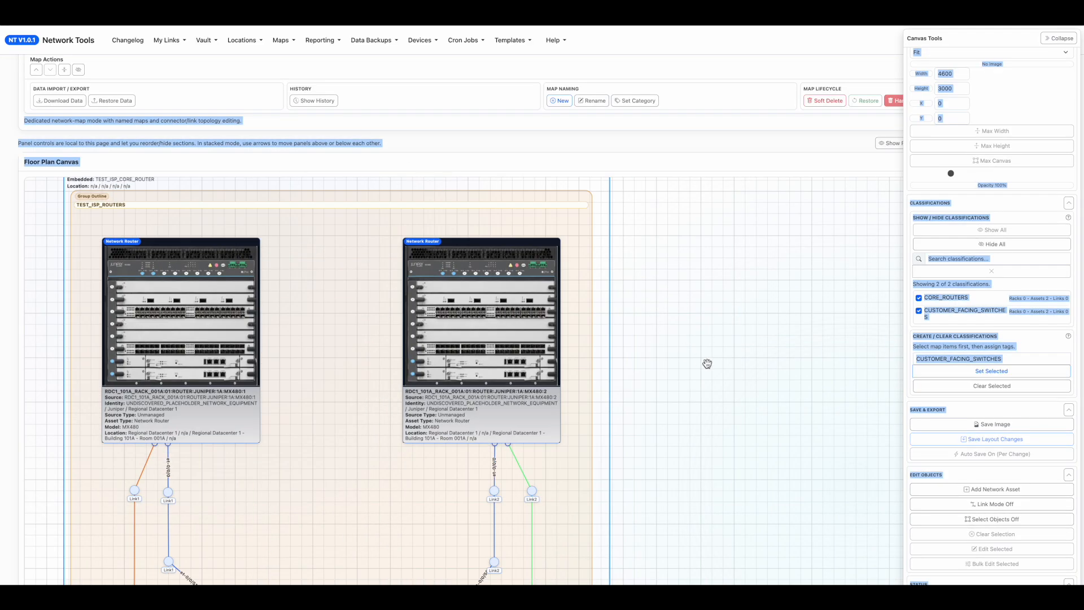
left_click_drag(706, 363, 741, 301)
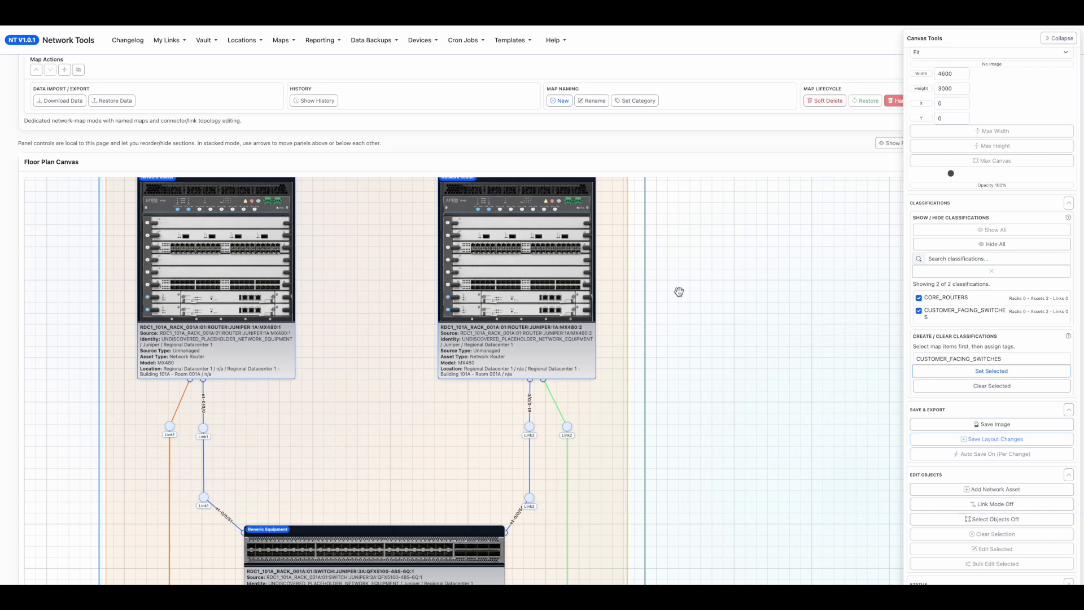
left_click_drag(679, 292, 742, 353)
Open the named map TEST_ISP_CORE_ROUTER from the TEST_ISP_CORE_ROUTER category.
scroll(180, 144, "up", 3)
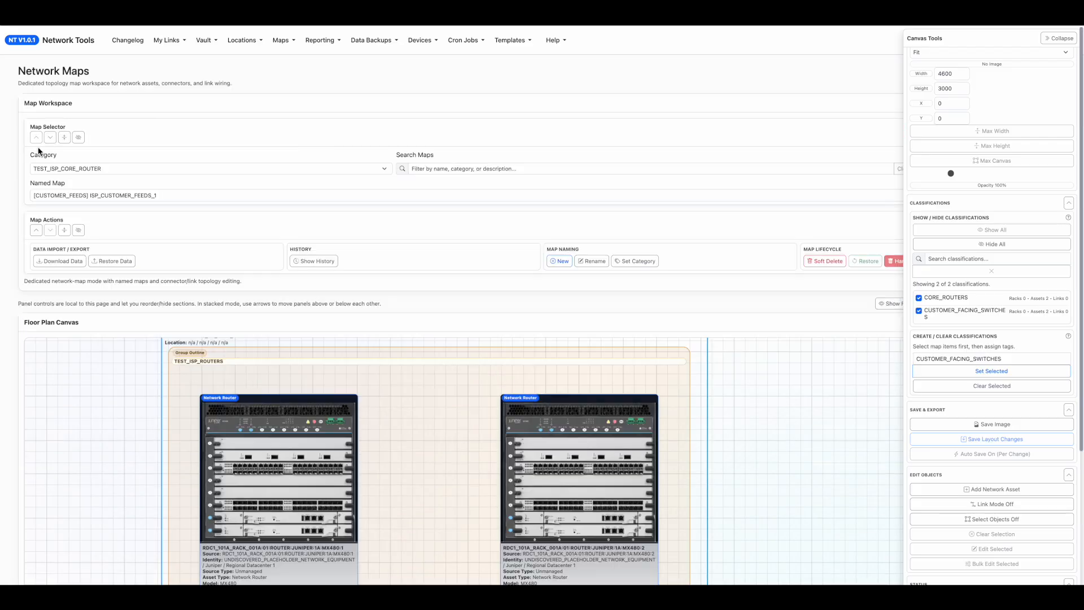
left_click(102, 168)
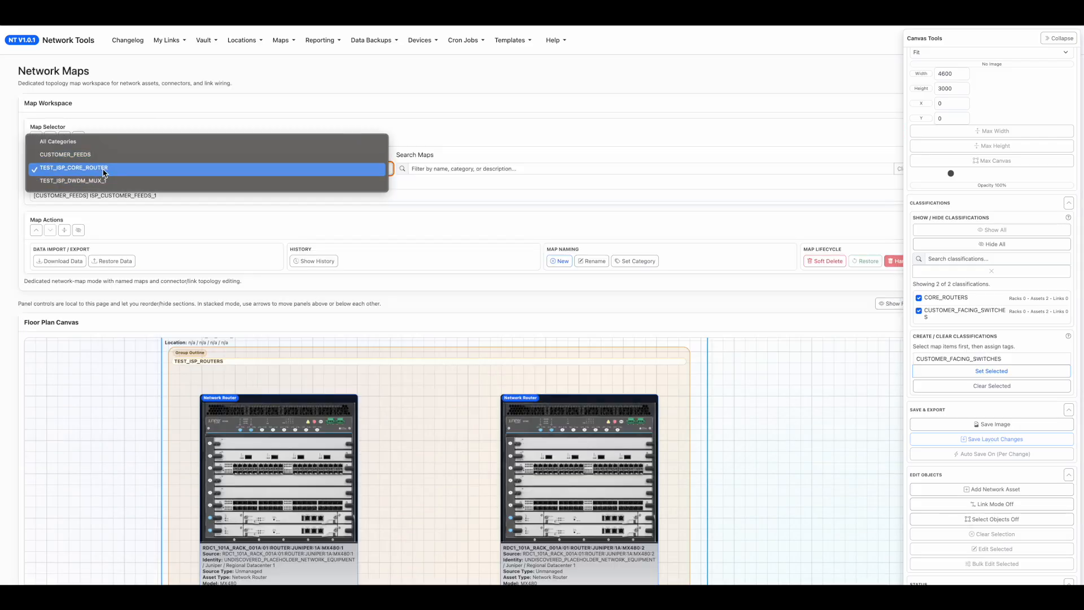
left_click(104, 172)
left_click(82, 195)
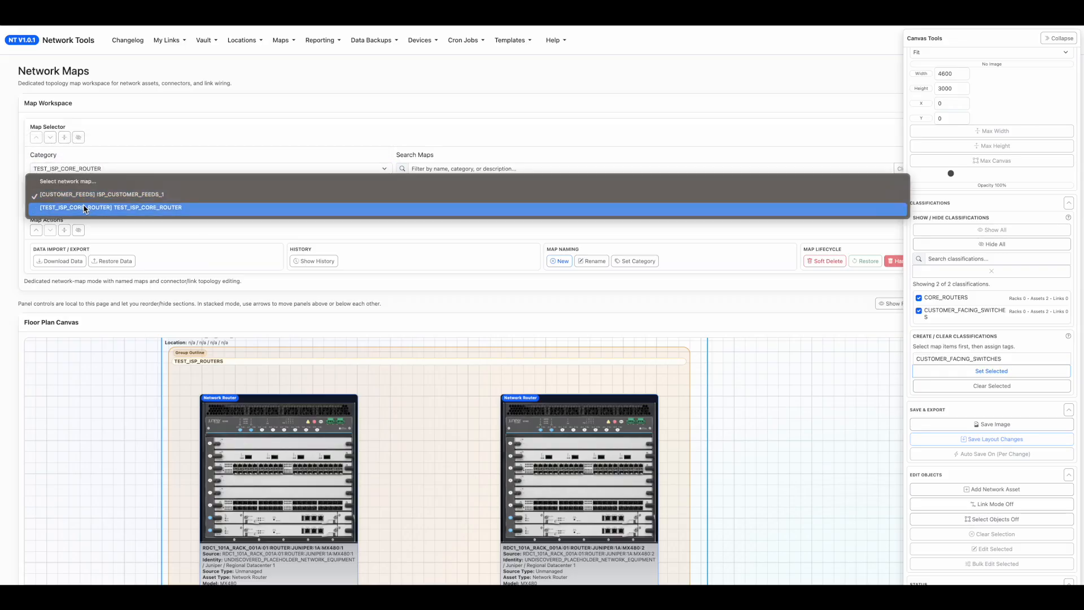
left_click(94, 208)
left_click(12, 267)
Relabel the green link's upper connector beneath router MX480:2 as New-Link2 and save the asset.
scroll(6, 329, "down", 3)
left_click_drag(656, 263, 646, 344)
double_click(531, 246)
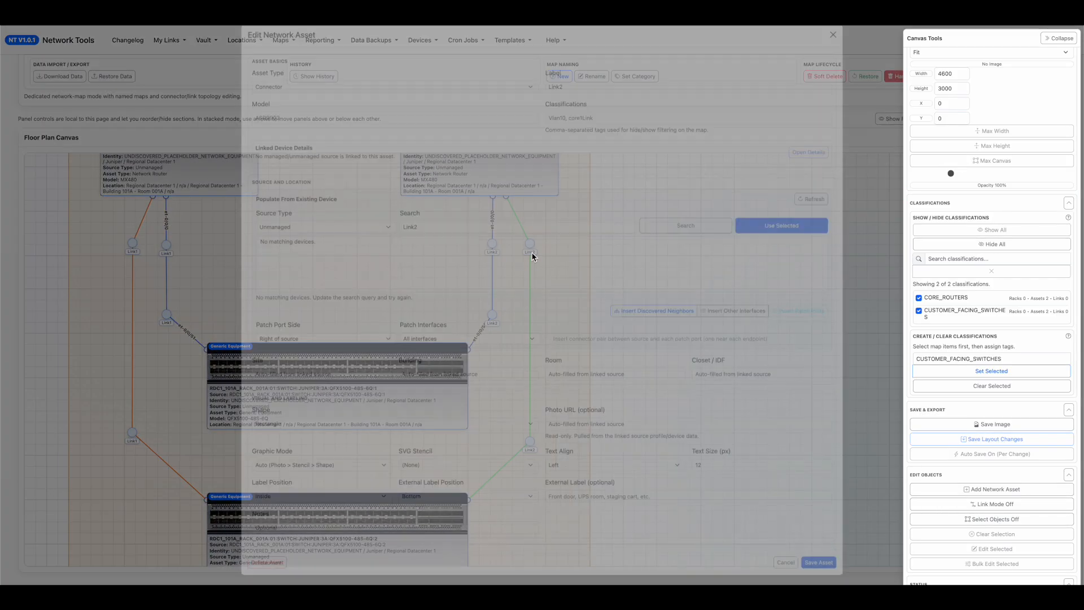
left_click(547, 104)
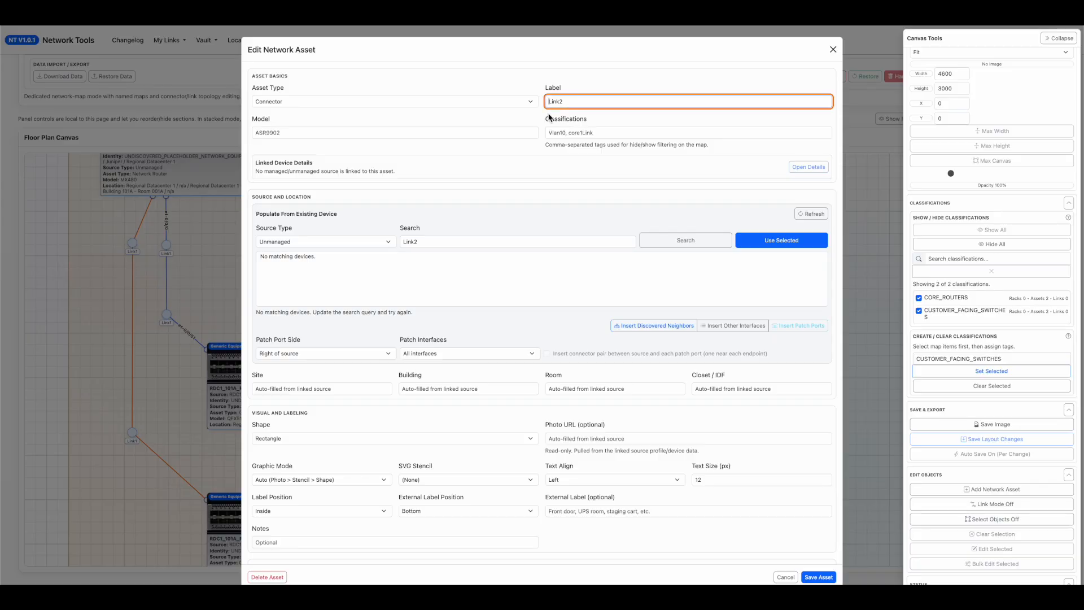
type("New-")
left_click(819, 577)
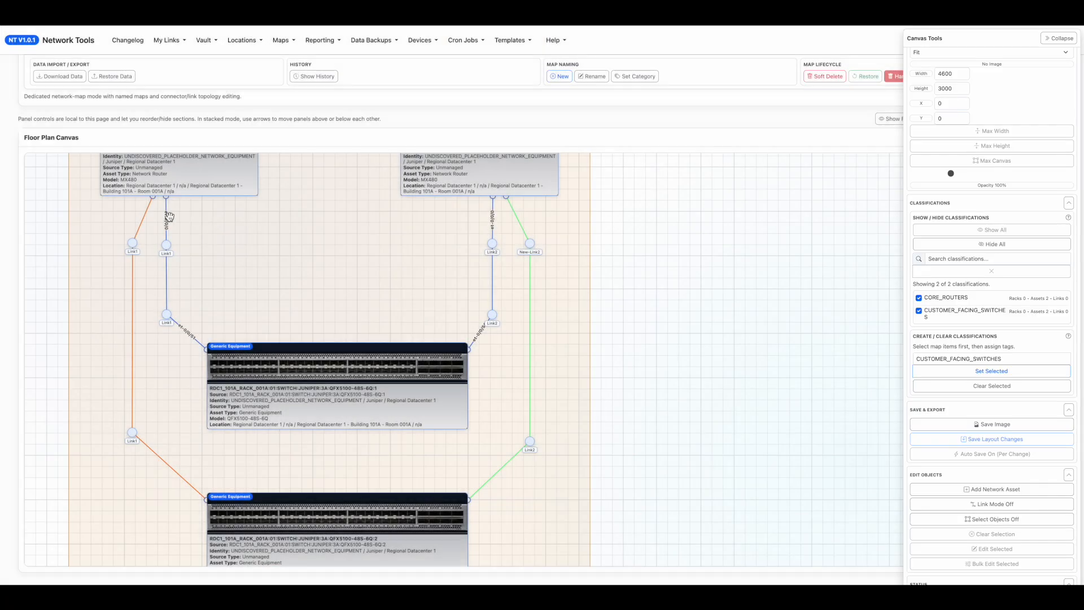
scroll(12, 186, "up", 3)
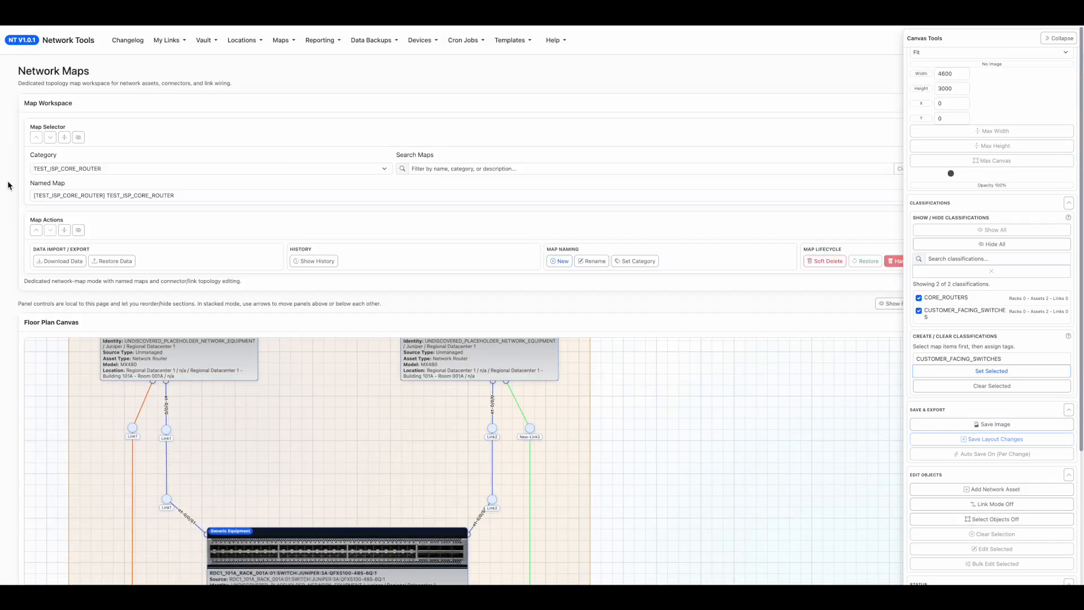
Switch the category filter to All Categories and open the named map ISP_CUSTOMER_FEEDS_1.
left_click(73, 173)
key("Up")
key("Up")
key("Return")
left_click(75, 196)
left_click(69, 183)
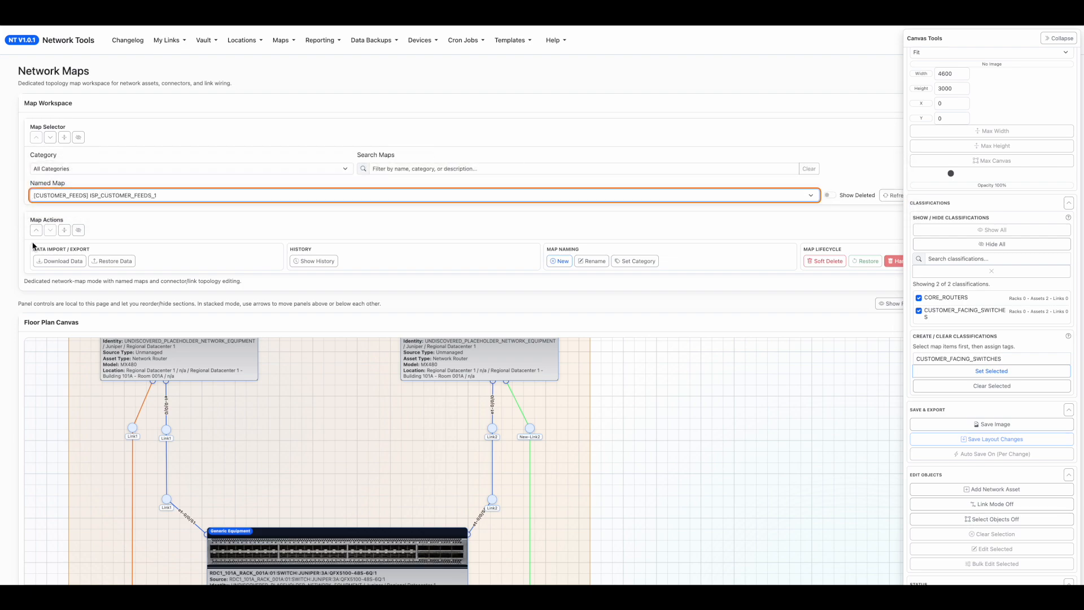
Examine the embedded router diagram's link connector labels beneath the two MX480 routers up close.
scroll(58, 320, "down", 1)
left_click_drag(640, 413, 251, 250)
scroll(580, 452, "down", 5)
left_click_drag(579, 452, 341, 401)
scroll(623, 461, "down", 4)
left_click_drag(393, 357, 429, 532)
scroll(462, 407, "up", 10)
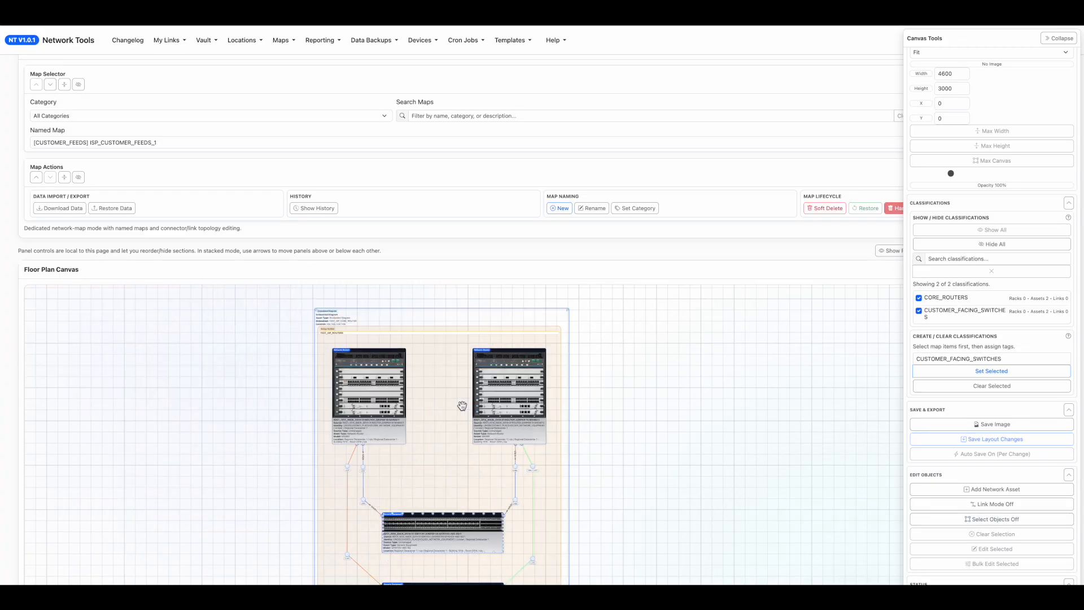
left_click_drag(653, 483, 245, 290)
scroll(540, 532, "down", 6)
scroll(491, 435, "up", 3)
scroll(532, 455, "up", 3)
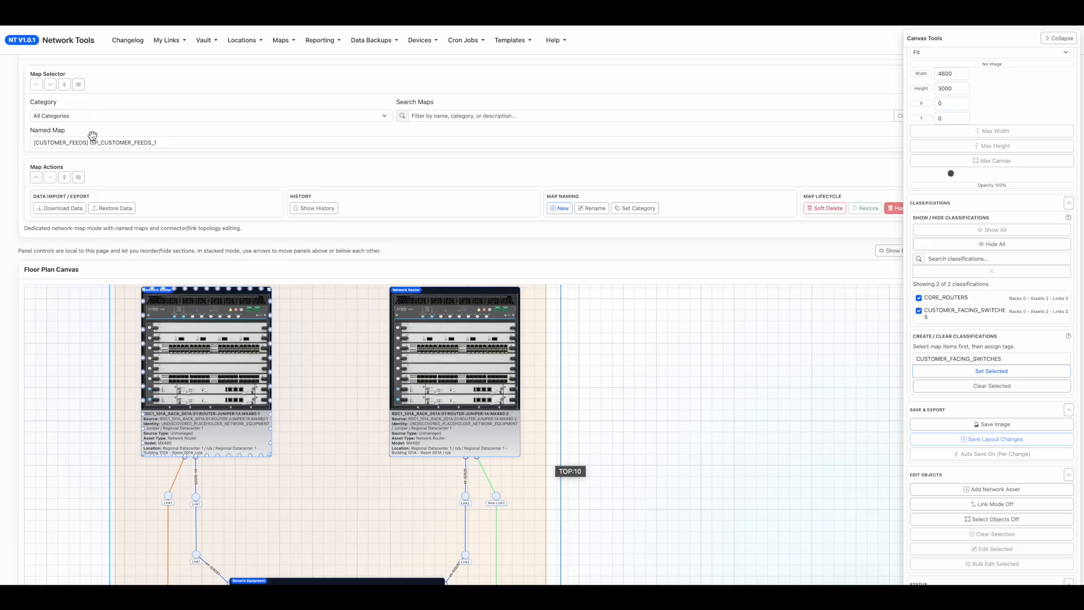
Open the source map TEST_ISP_CORE_ROUTER and bring its routers into view.
left_click(118, 143)
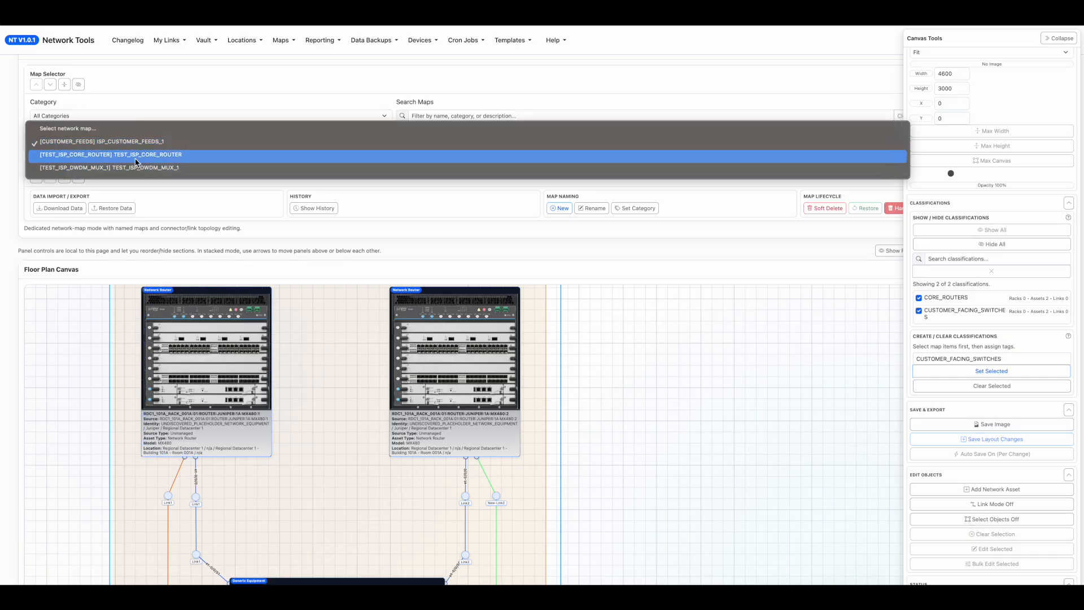
left_click(197, 155)
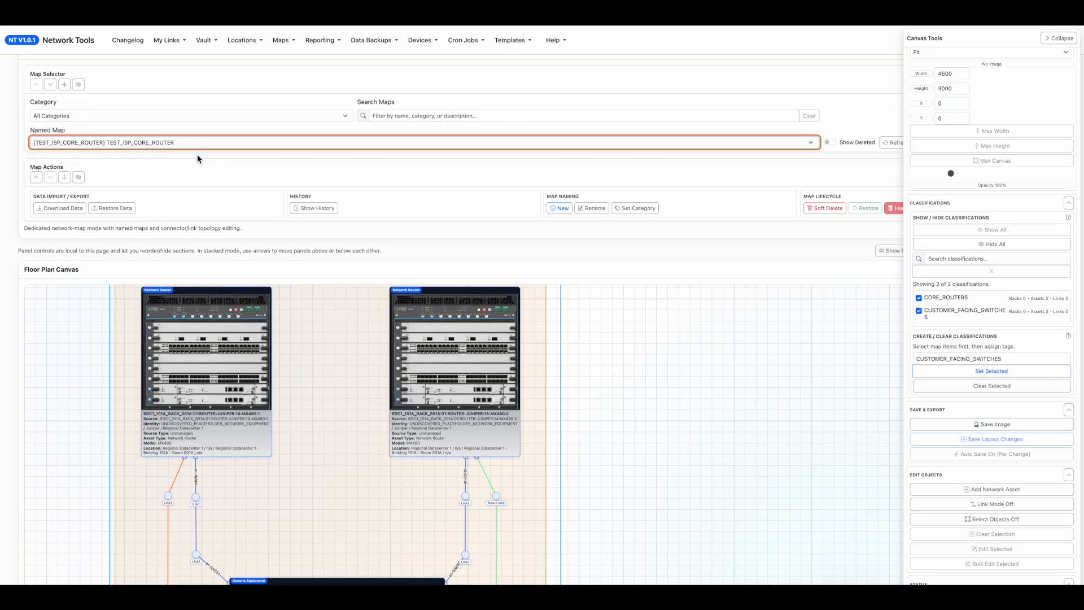
left_click_drag(268, 354, 169, 359)
Show the map's history with the canvas tools collapsed, and preview the snapshot saved at 9:19:49 PM.
left_click(302, 209)
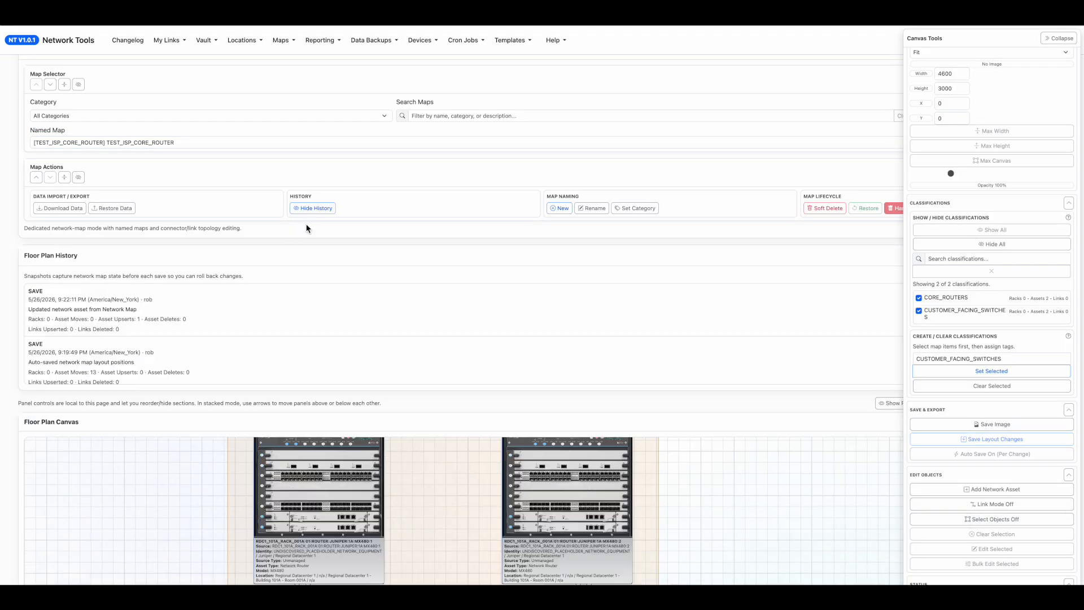
left_click(1058, 38)
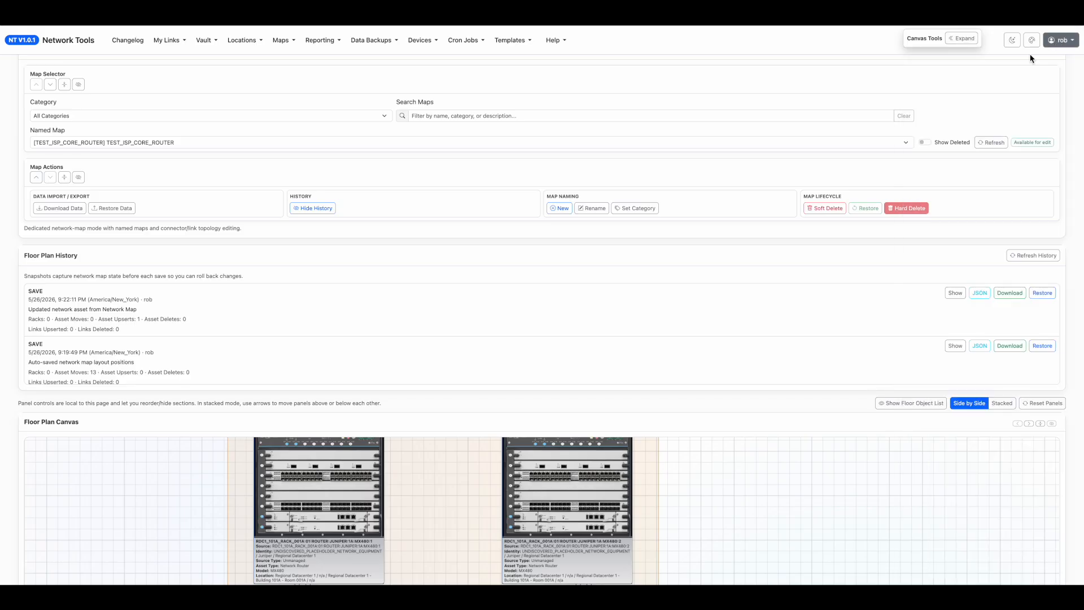
left_click(955, 346)
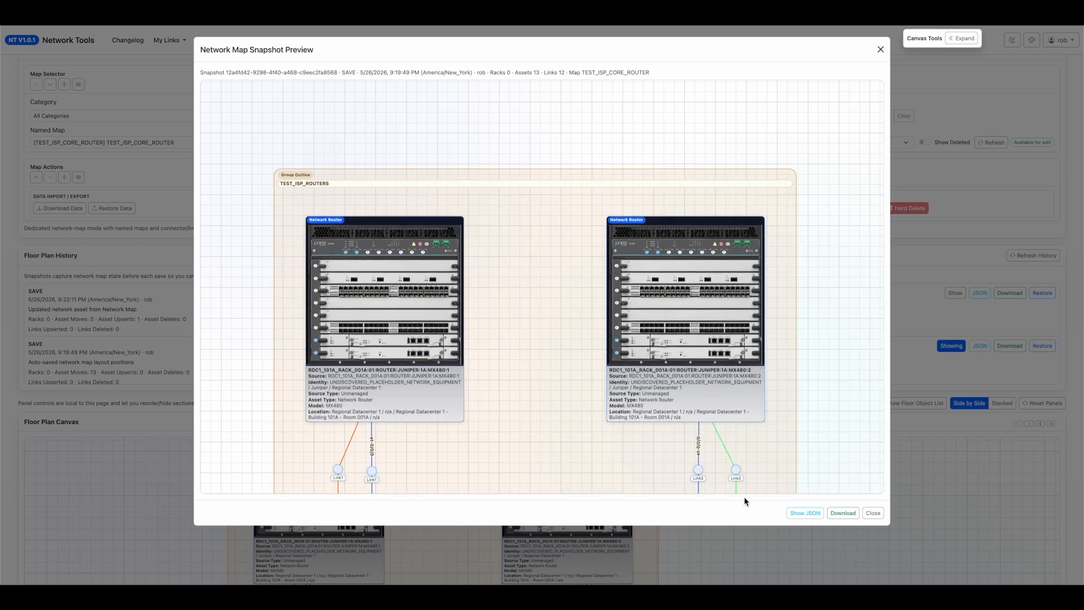
left_click(873, 513)
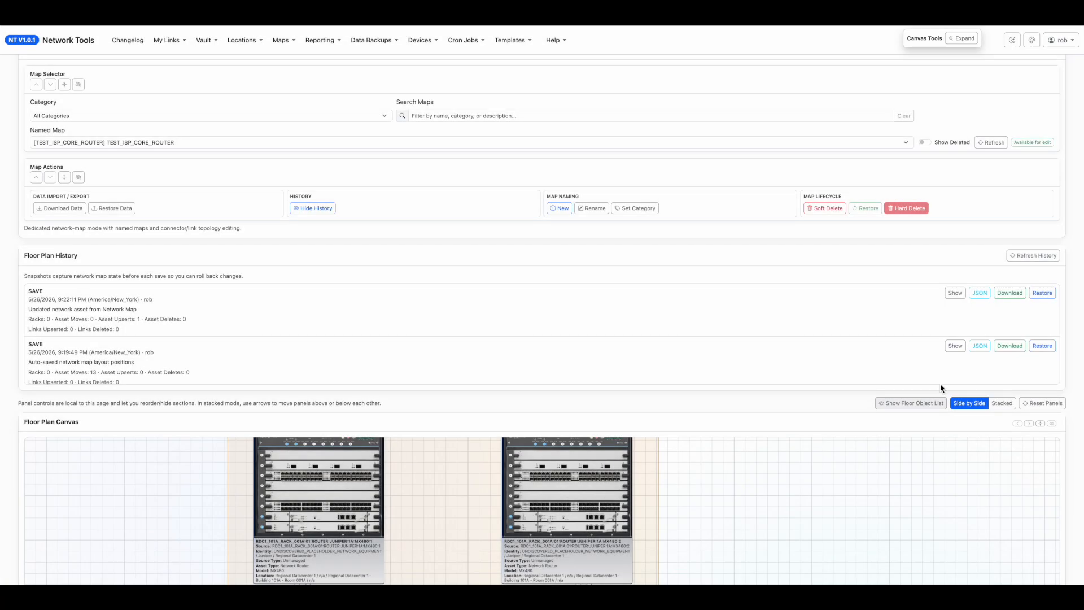
Restore TEST_ISP_CORE_ROUTER to the snapshot saved at 9:19:49 PM and check the link labels on the canvas.
left_click(1042, 346)
left_click(642, 110)
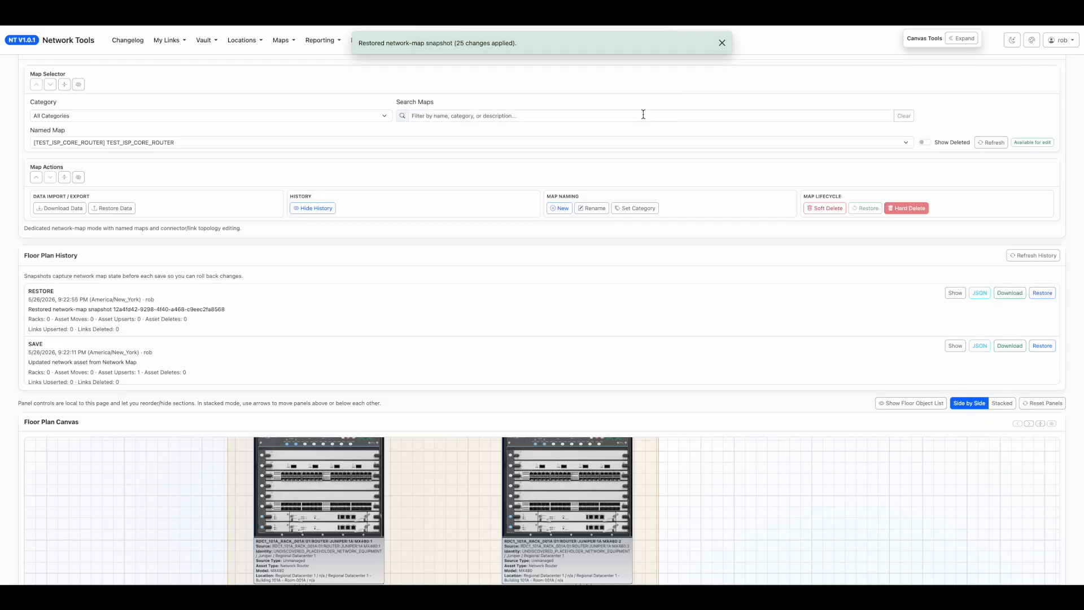
scroll(972, 349, "down", 5)
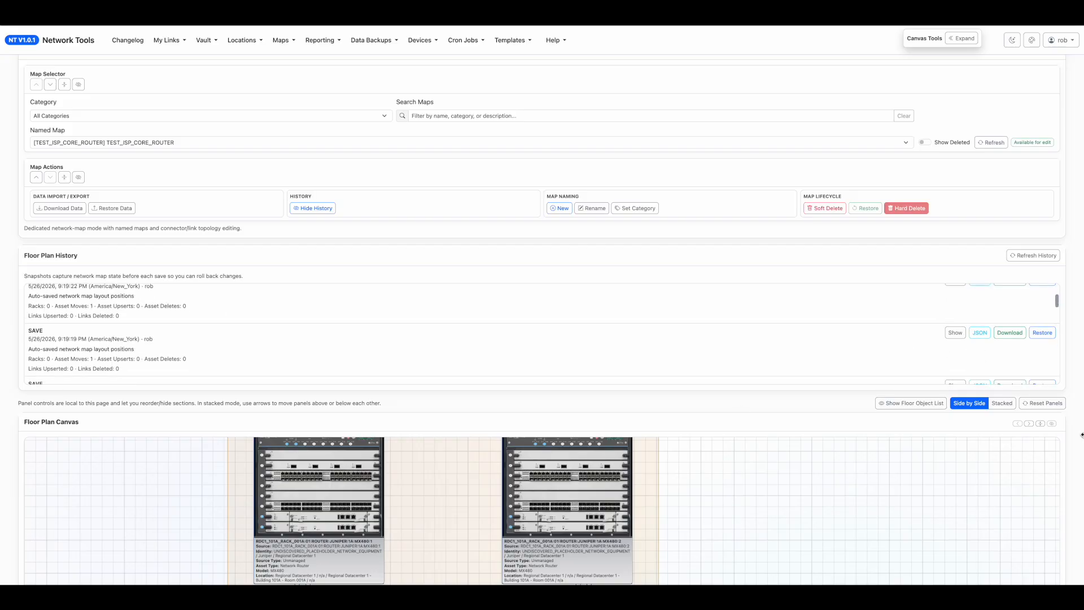
scroll(1064, 428, "down", 5)
left_click_drag(656, 378, 625, 303)
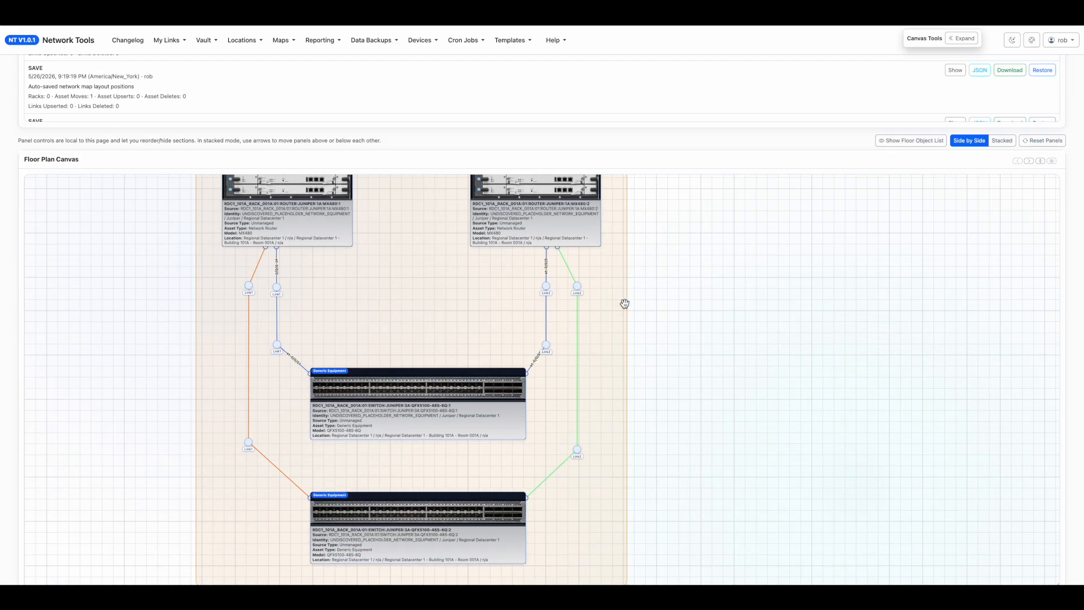
scroll(10, 152, "up", 4)
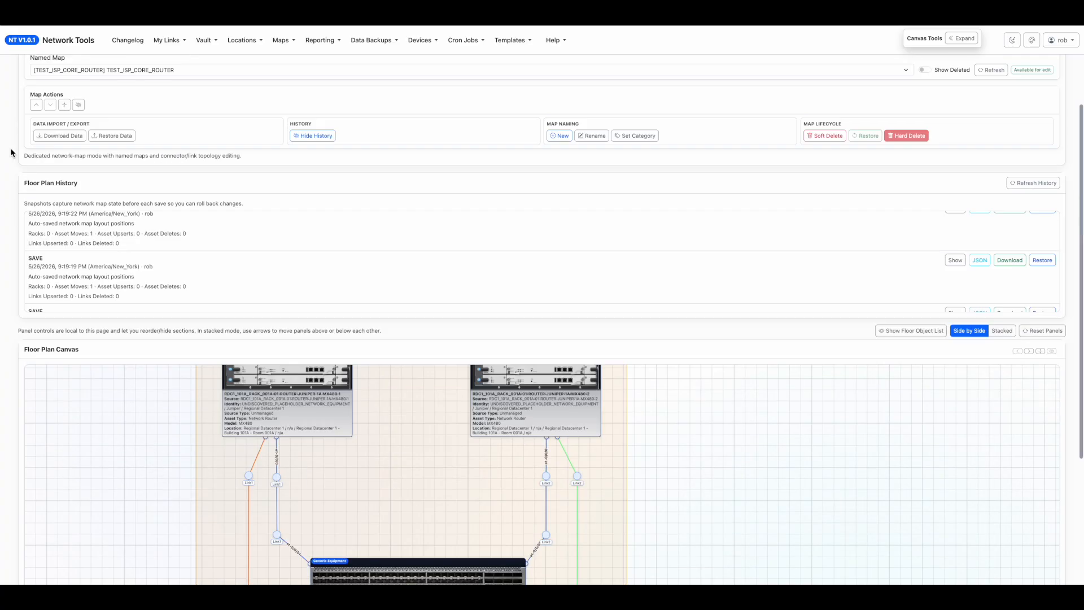
Return to the ISP_CUSTOMER_FEEDS_1 map and check its embedded diagram against the restored source.
scroll(10, 152, "up", 3)
left_click(80, 195)
left_click(101, 181)
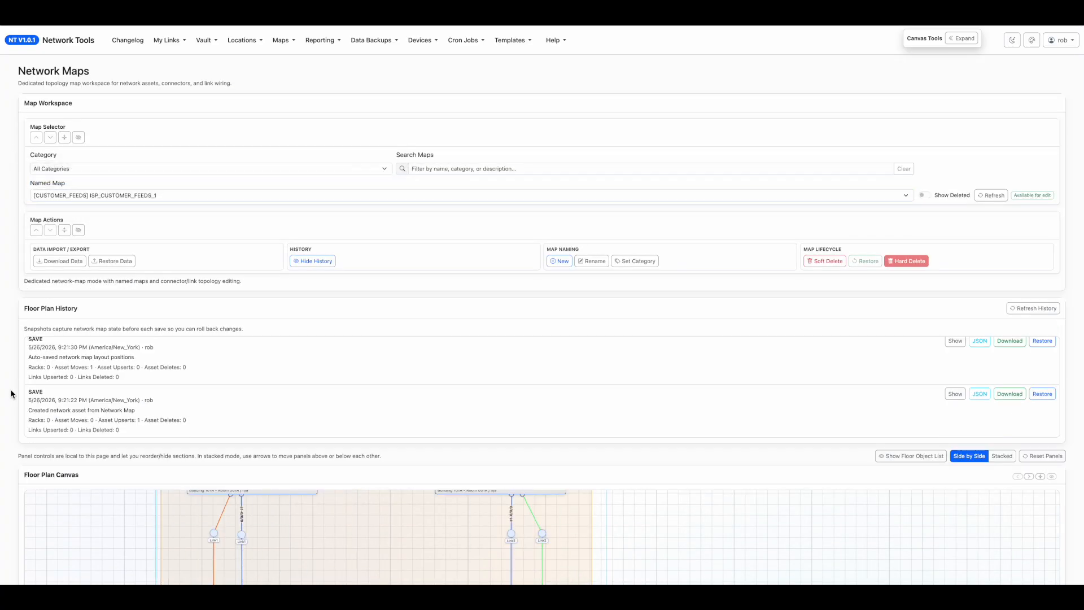
scroll(10, 394, "down", 6)
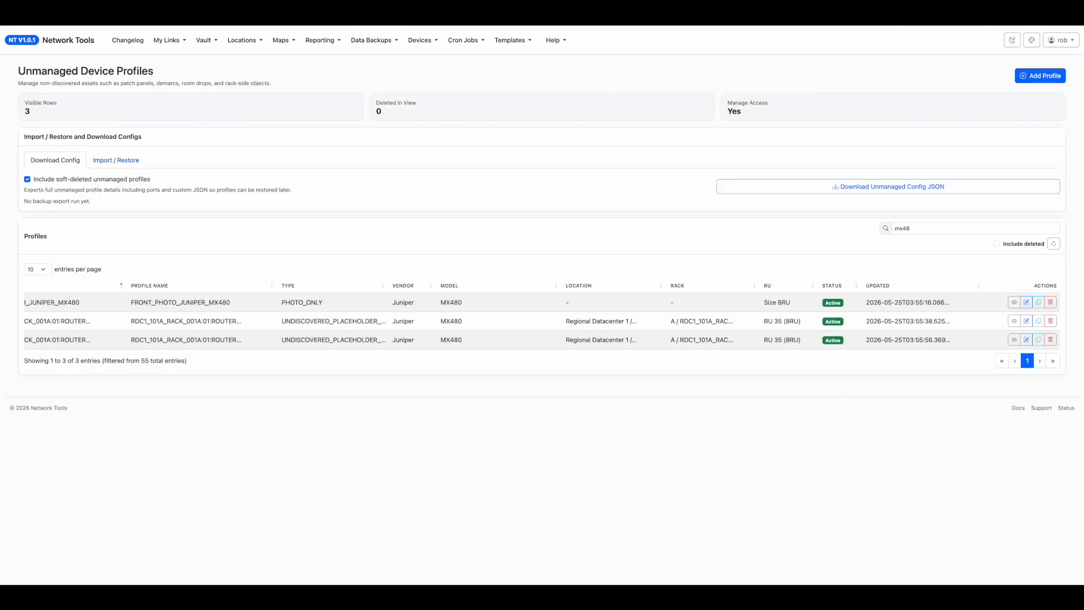
Search the unmanaged device profiles for dwdm and open the DWDM:1A profile for editing at its port list.
left_click(919, 227)
key("ctrl+a")
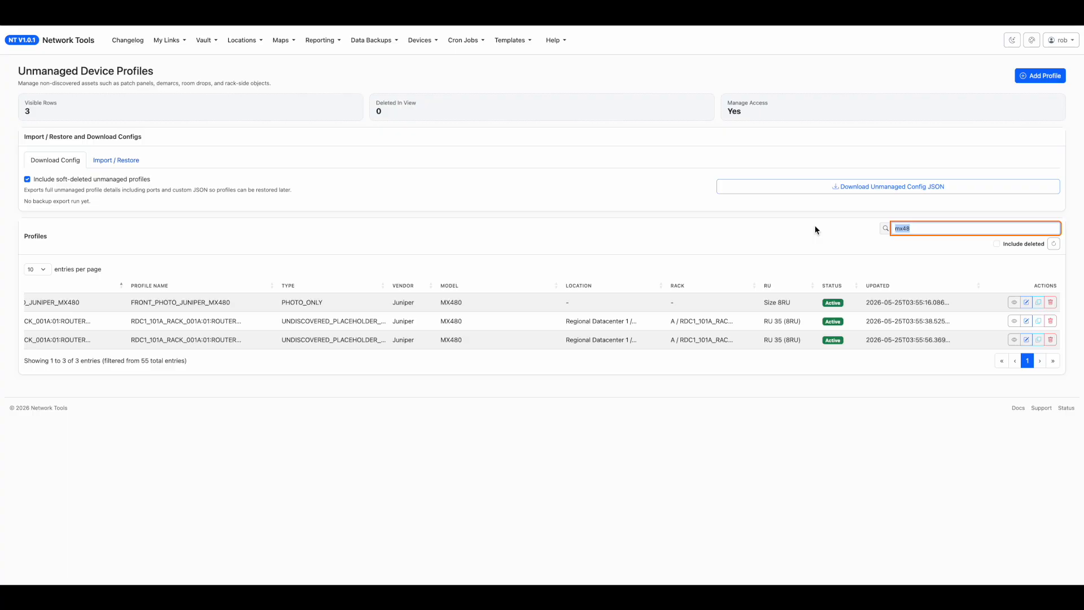
type("dwdm")
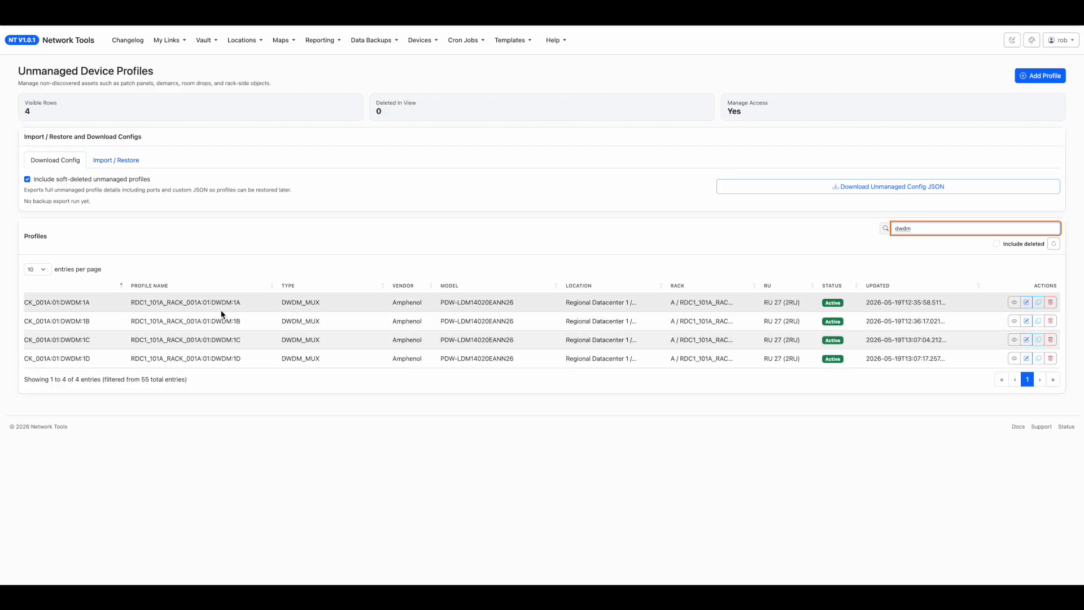
left_click(1023, 302)
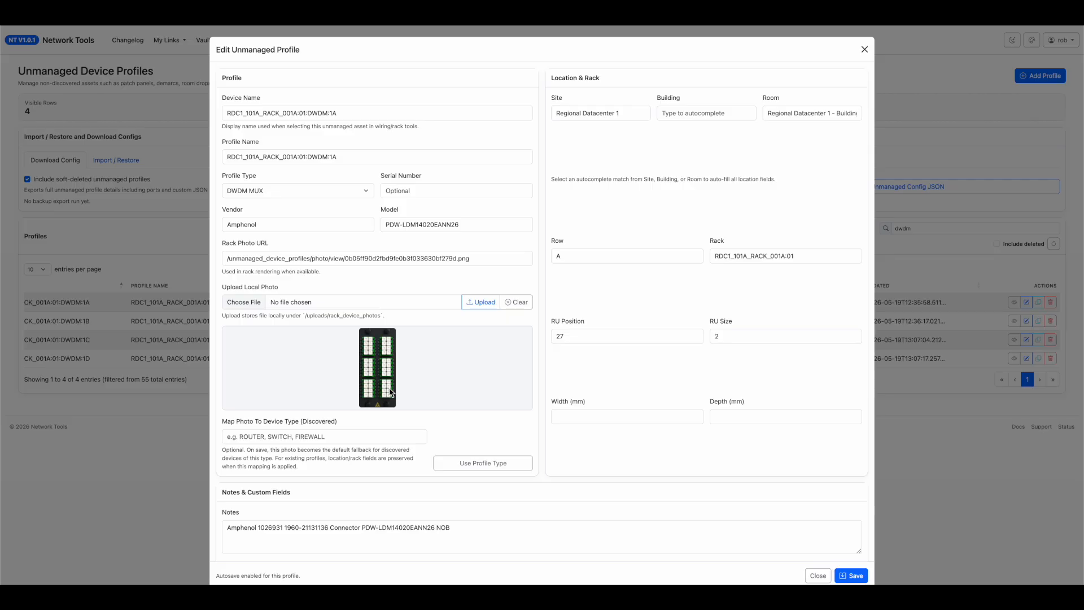
scroll(435, 389, "down", 8)
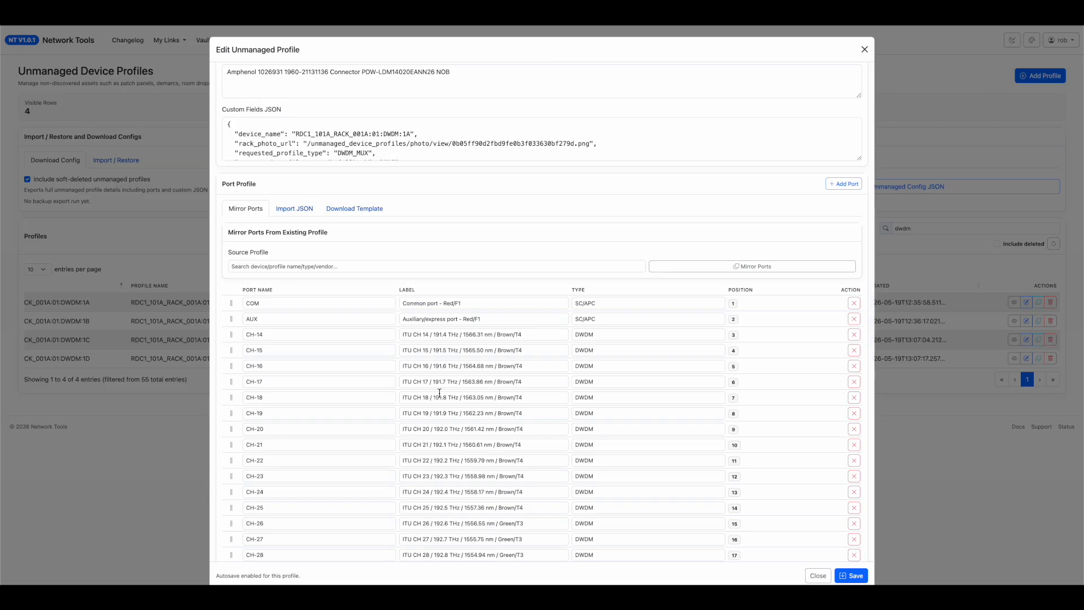
scroll(258, 330, "down", 2)
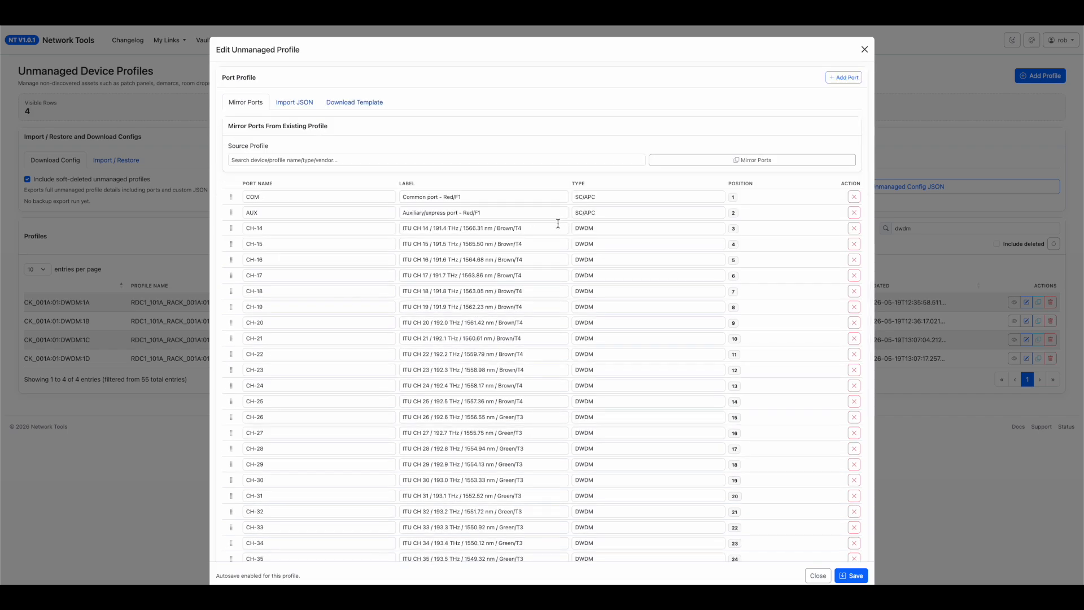
Append "/ Customer 1 RX" to the label of port CH-14.
triple_click(421, 223)
double_click(416, 237)
left_click_drag(428, 229, 480, 230)
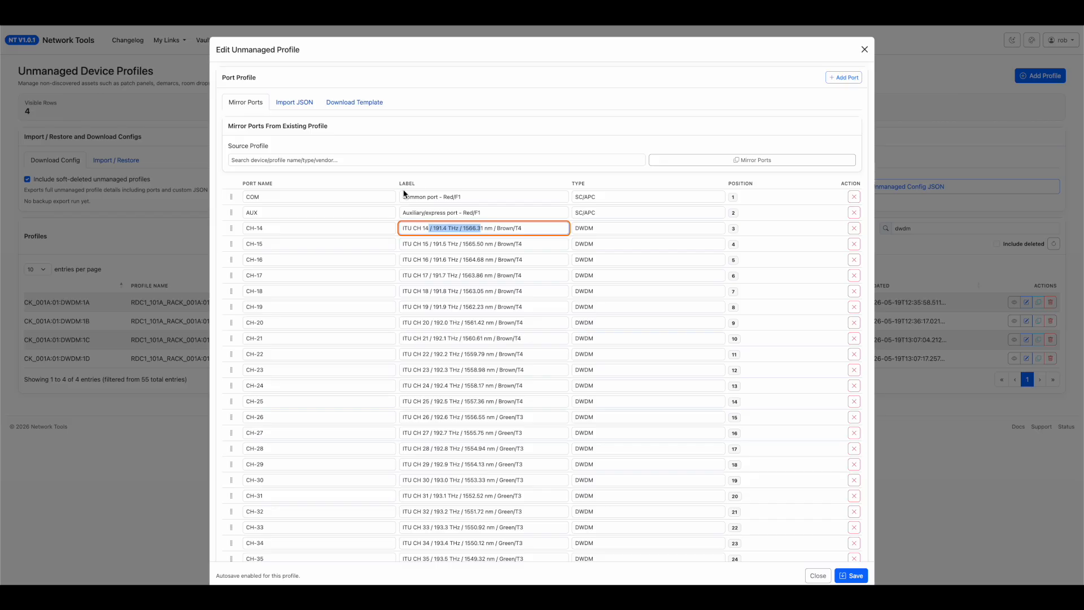
double_click(411, 226)
left_click(530, 231)
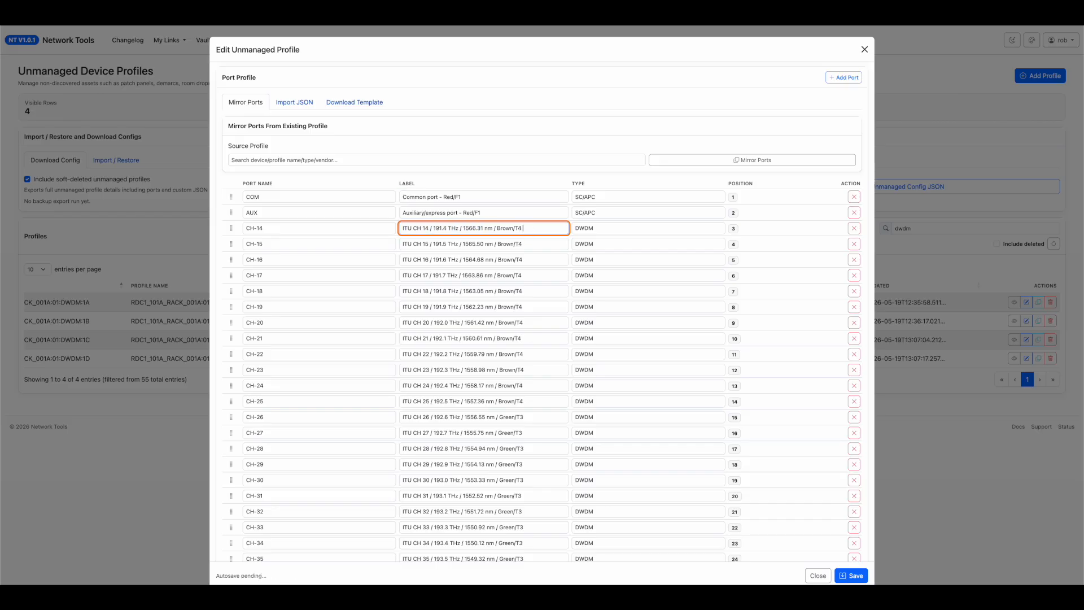
type("/ Customer 1 RX")
left_click_drag(565, 228, 523, 226)
key("ctrl+c")
Append "/ Customer 2 RX" to the label of port CH-15.
left_click(534, 244)
type("/")
key("ctrl+v")
key("BackSpace")
type("t")
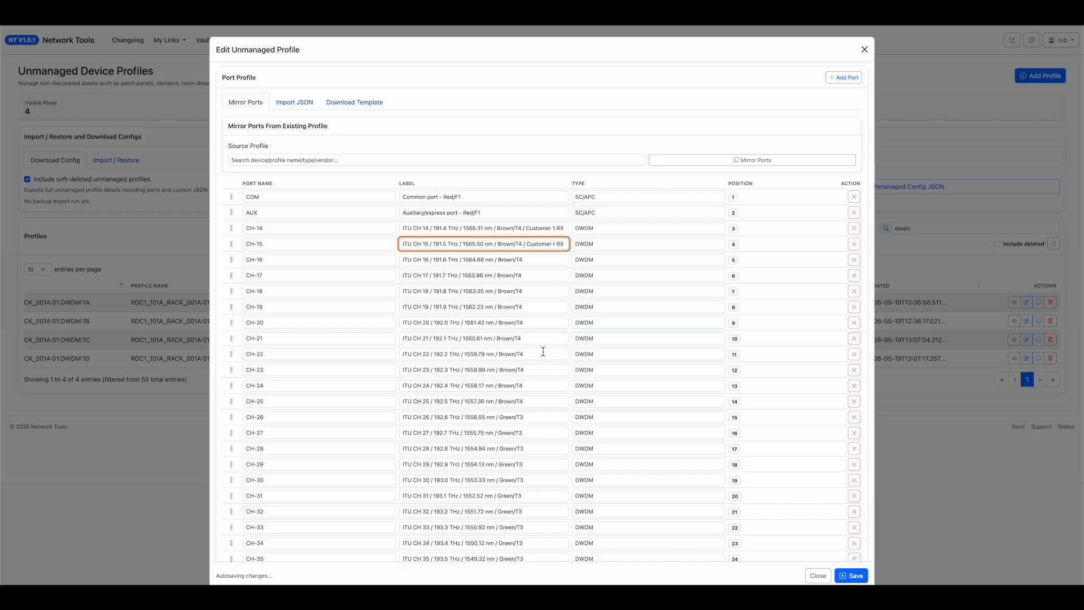
key("BackSpace")
type("2")
Append "/ Customer 2 RX" to the label of port CH-16.
left_click(546, 263)
type("/ Customer 1 RX")
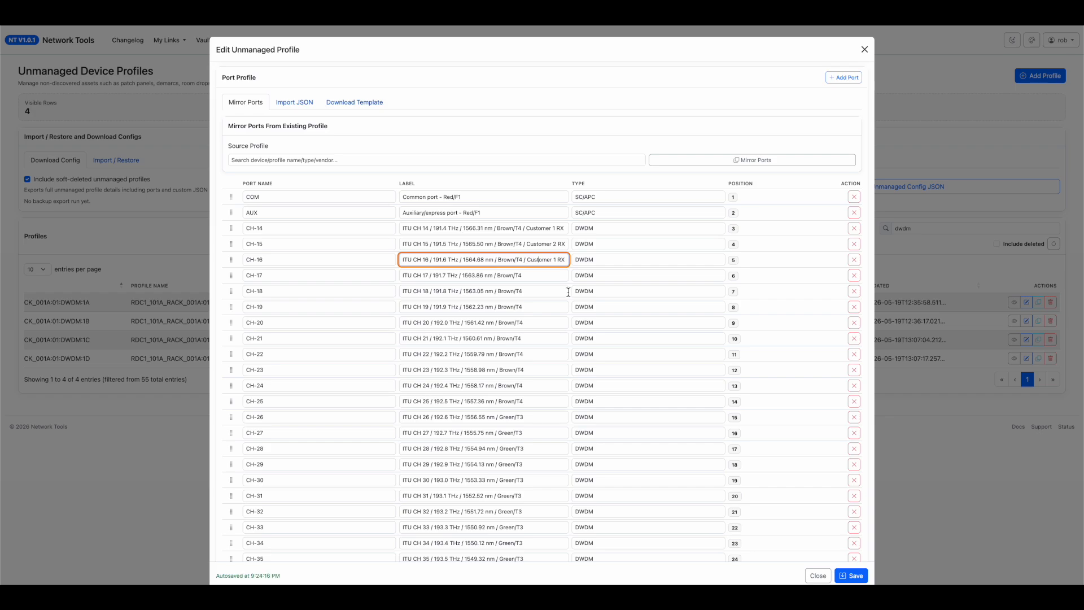
key("BackSpace")
type("2")
Append "/ Customer 2 TX" to the label of port CH-17 and save the profile.
left_click(520, 274)
type("/ Customer 1 RX")
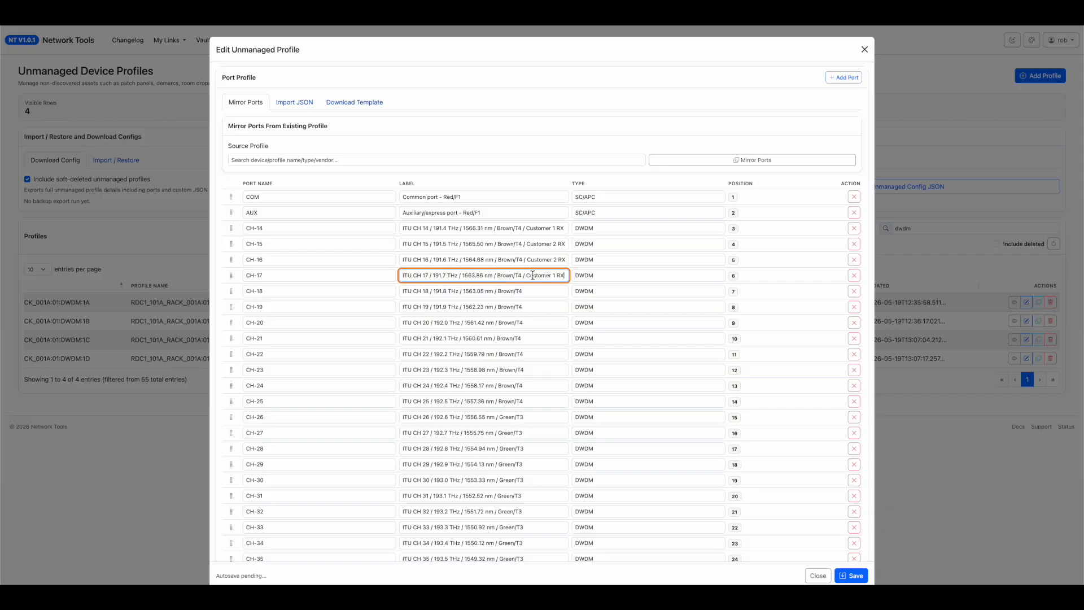
key("Delete")
key("BackSpace")
type("T")
scroll(526, 339, "down", 1)
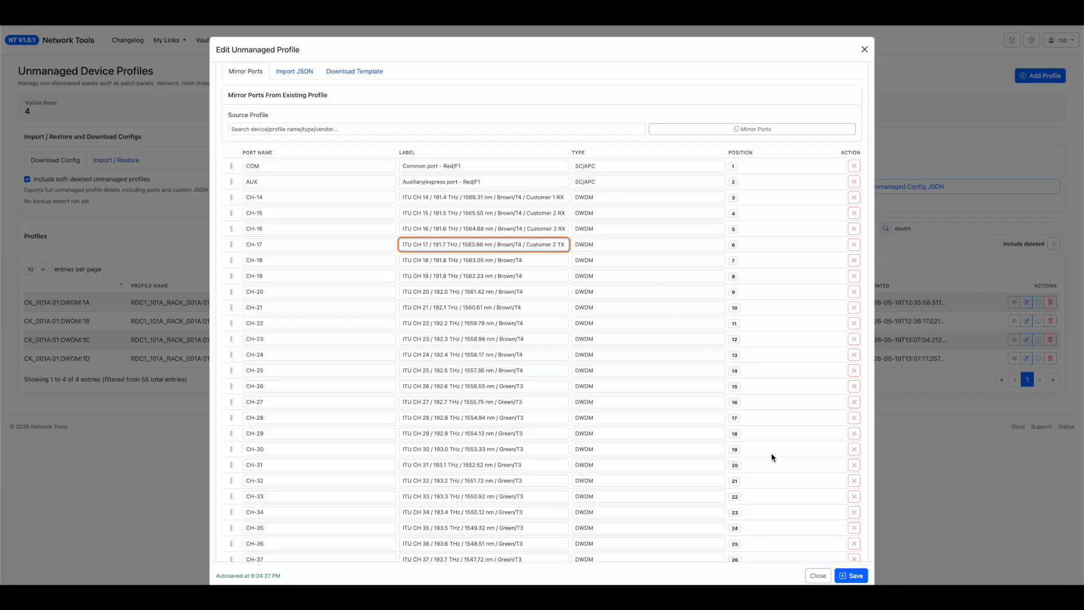
left_click(854, 576)
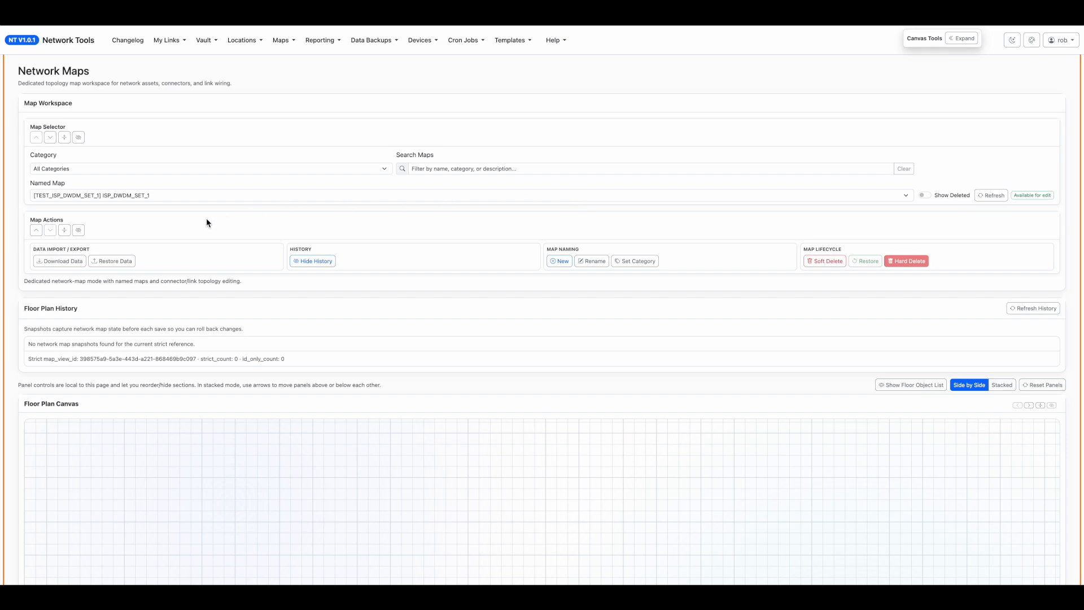
Bring the floor plan canvas of the ISP_DWDM_SET_1 map into view.
scroll(23, 355, "down", 5)
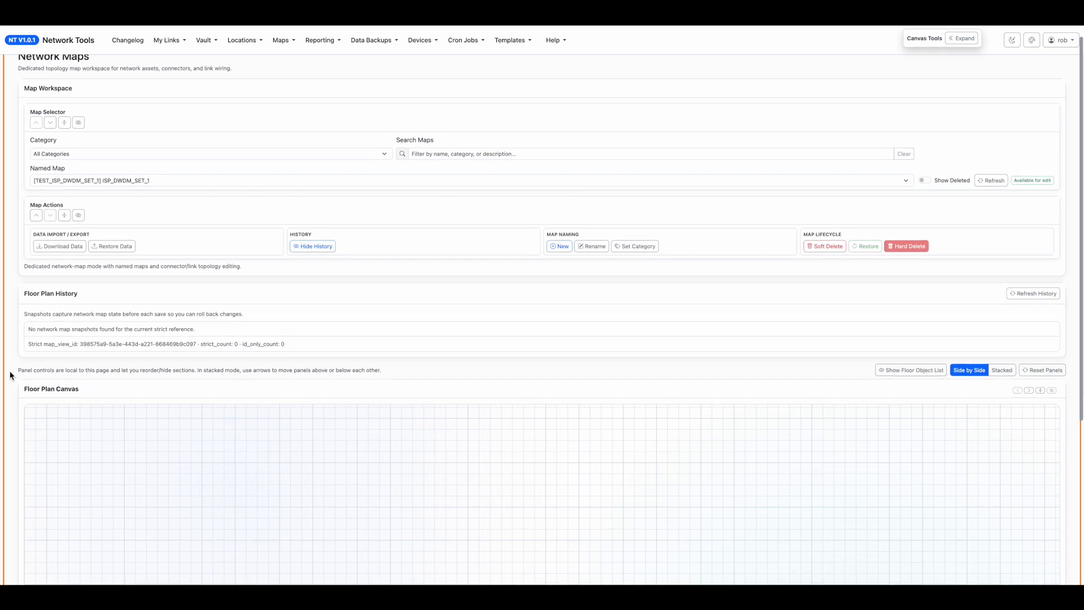
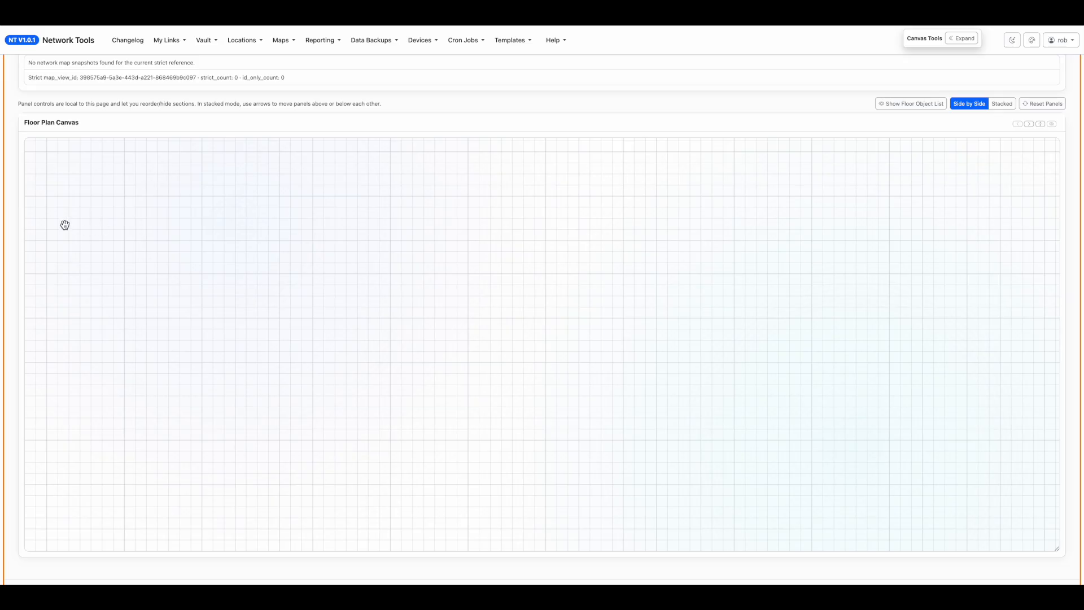
Switch to the TEST_ISP_CORE_ROUTER map and restore the default panel layout with the Floor Object List.
scroll(14, 214, "up", 5)
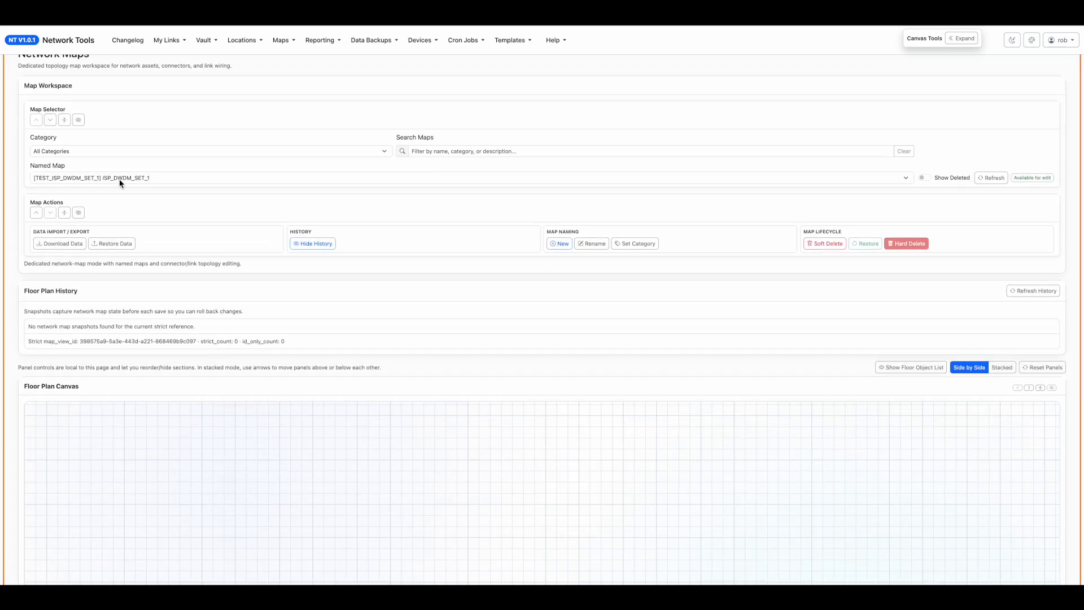
left_click(206, 150)
left_click(15, 187)
left_click(74, 181)
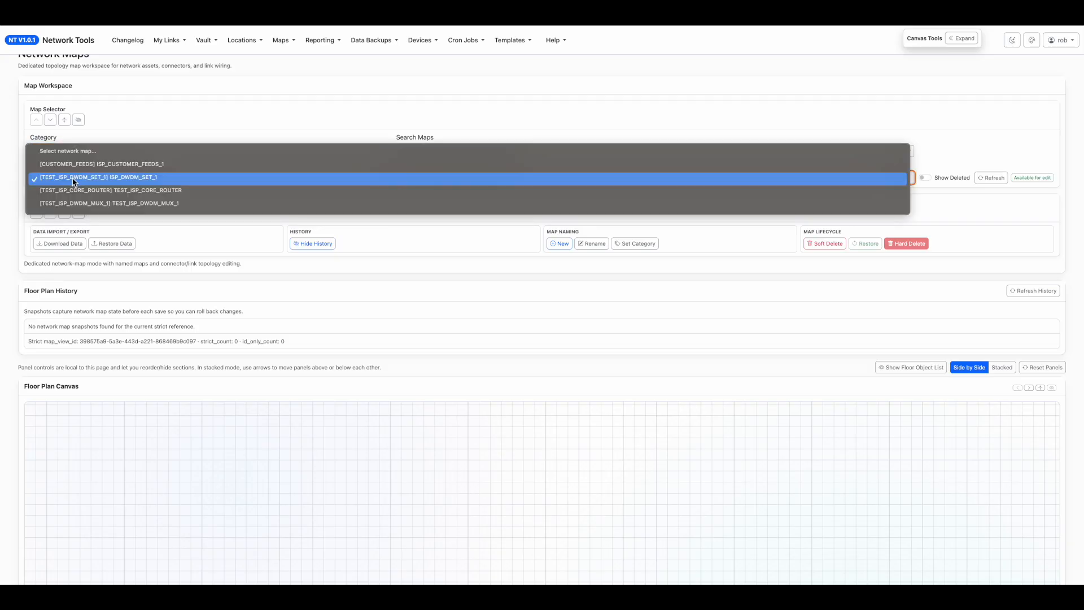
left_click(188, 191)
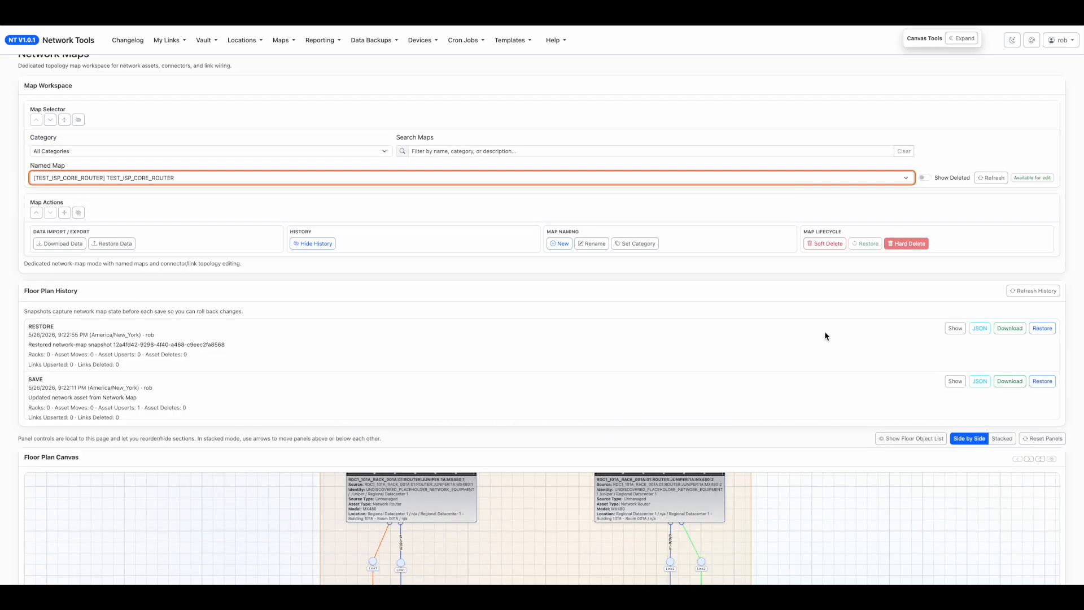
left_click(1043, 438)
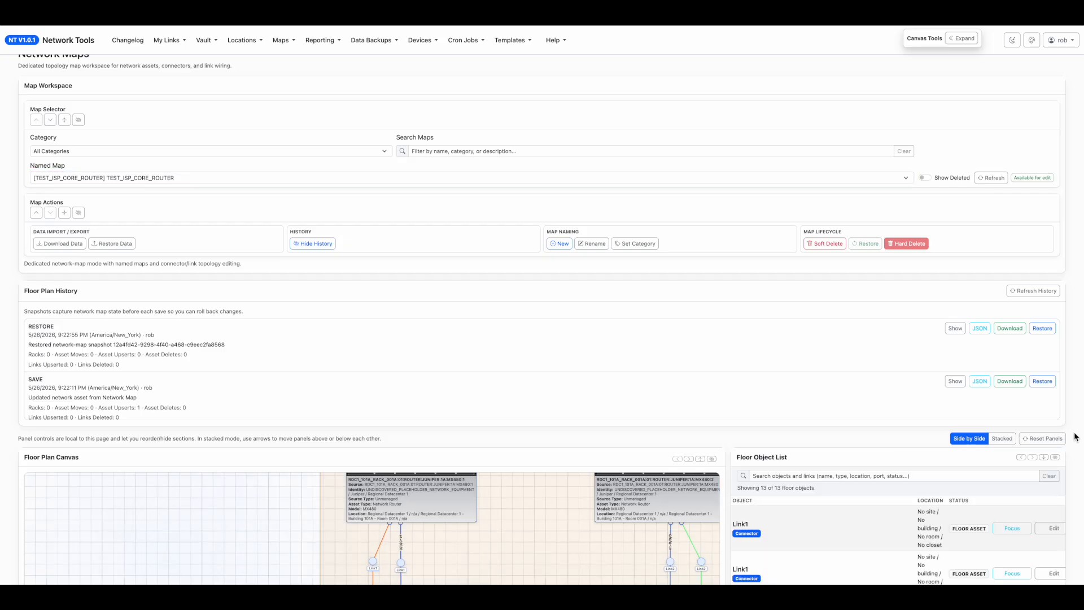
Examine the floor objects and the linked connections listed for the TEST_ISP_CORE_ROUTER map.
scroll(1073, 438, "down", 6)
scroll(848, 446, "down", 1)
scroll(846, 449, "up", 1)
left_click_drag(736, 399, 845, 407)
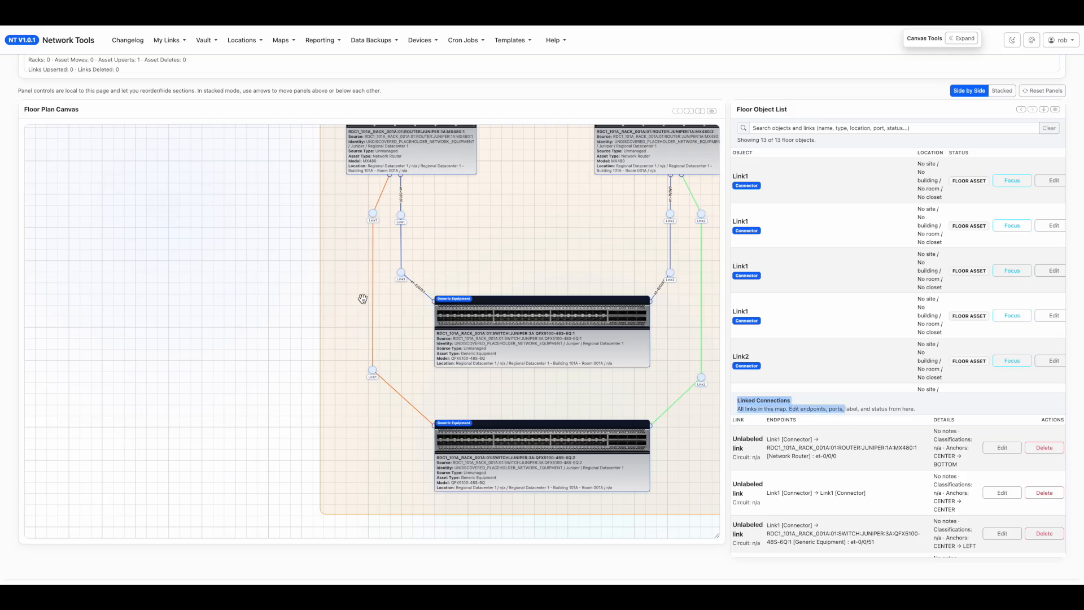
scroll(831, 269, "up", 1)
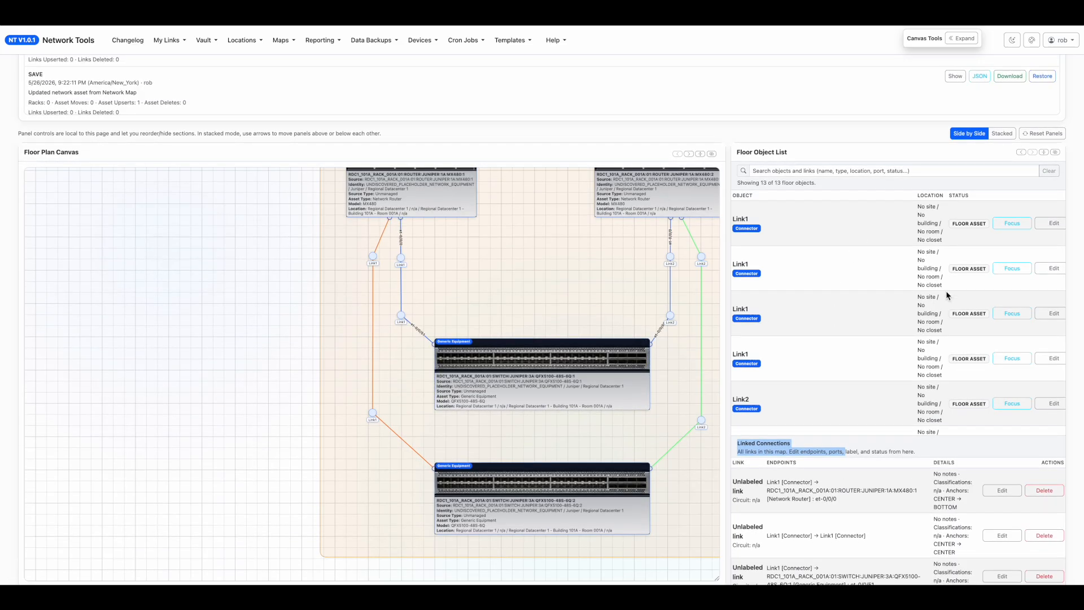
scroll(946, 290, "down", 5)
scroll(946, 290, "down", 2)
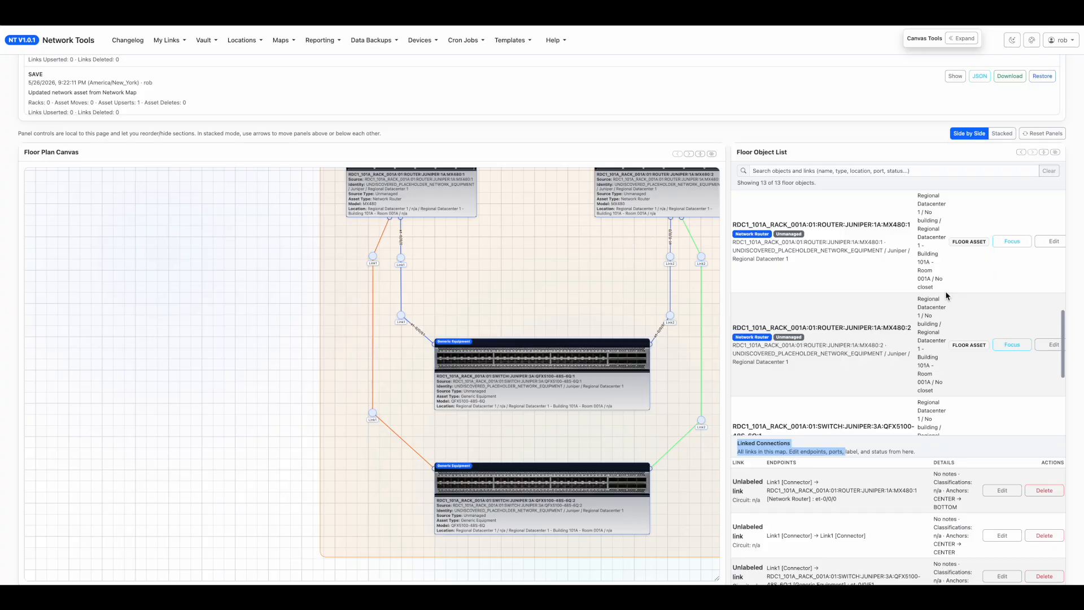
scroll(781, 455, "down", 1)
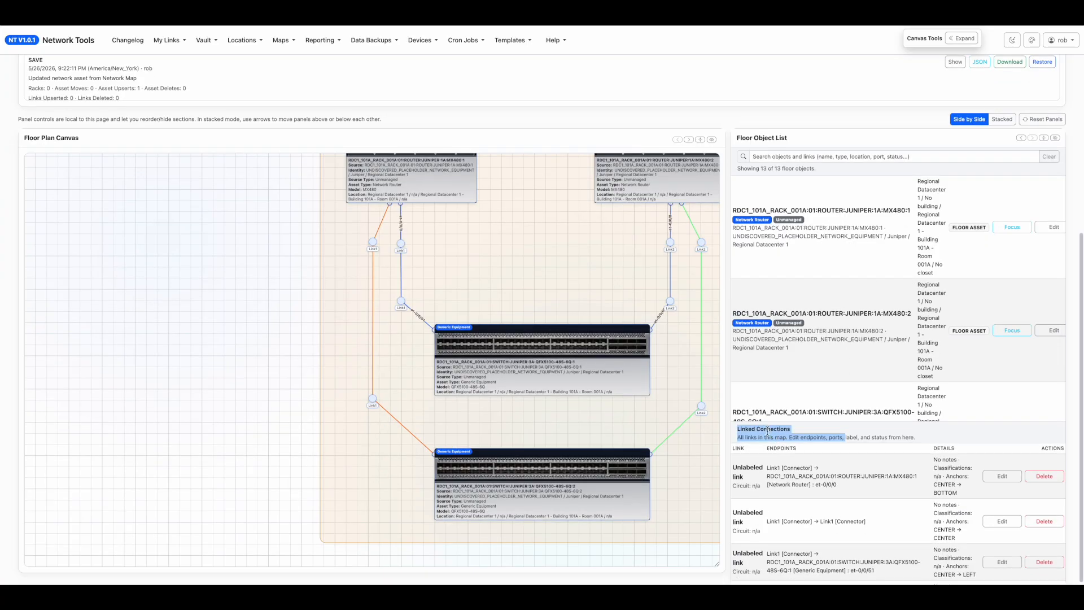
double_click(769, 429)
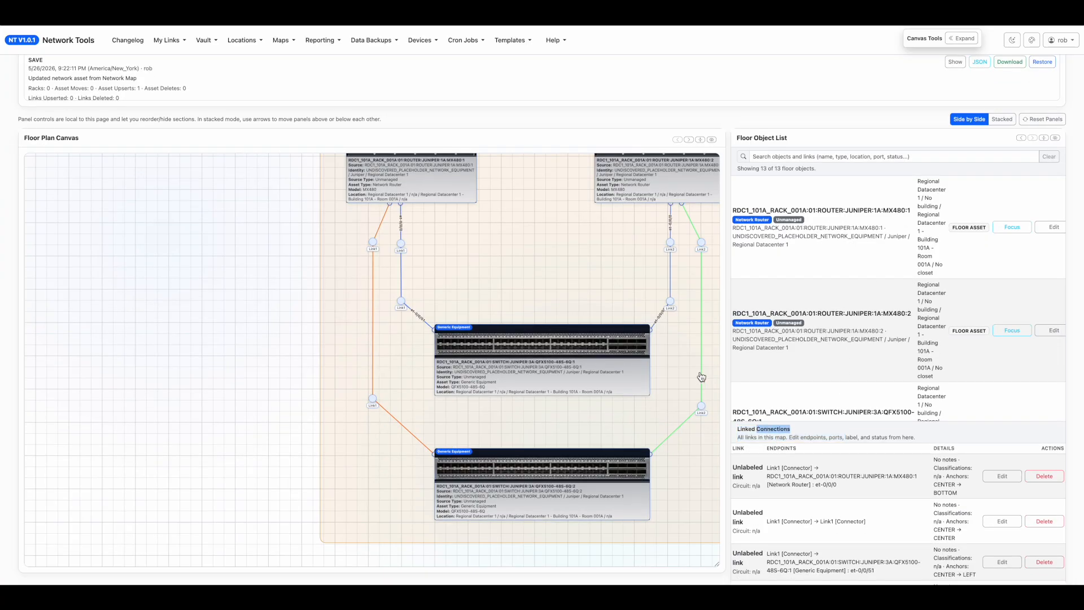
scroll(808, 322, "up", 2)
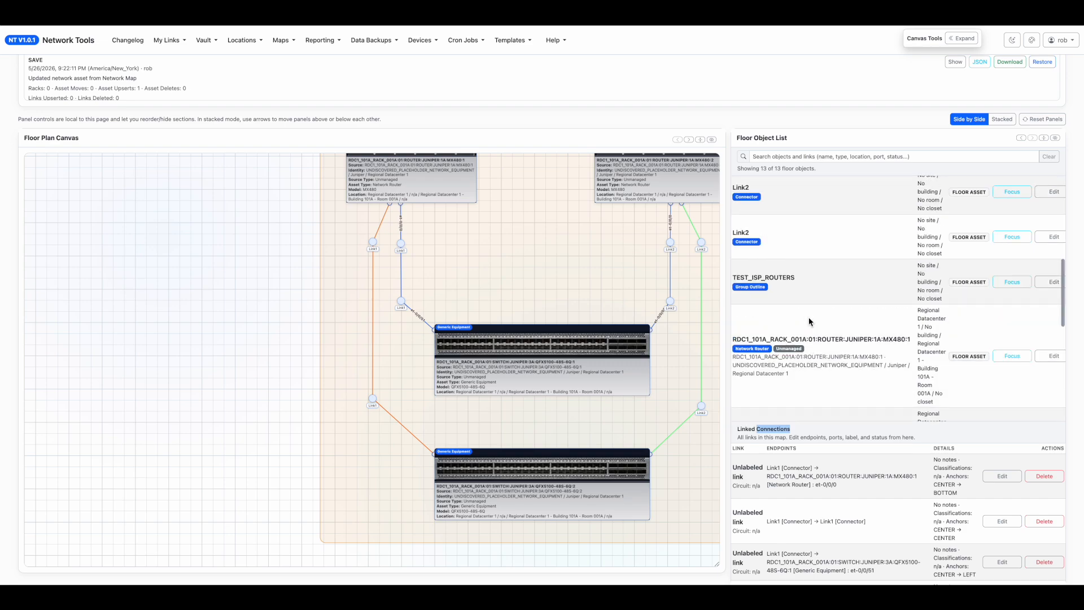
scroll(808, 321, "up", 4)
scroll(816, 309, "down", 1)
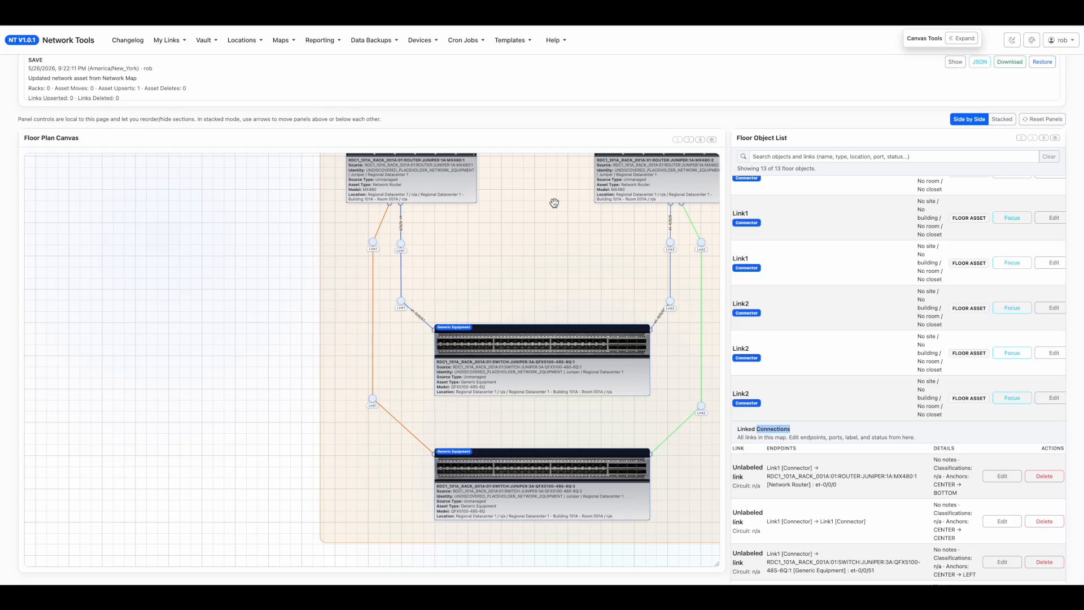
Focus the canvas on router MX480:1 from the object list, and look at its edit form and row actions.
left_click_drag(593, 287, 450, 305)
scroll(849, 313, "down", 5)
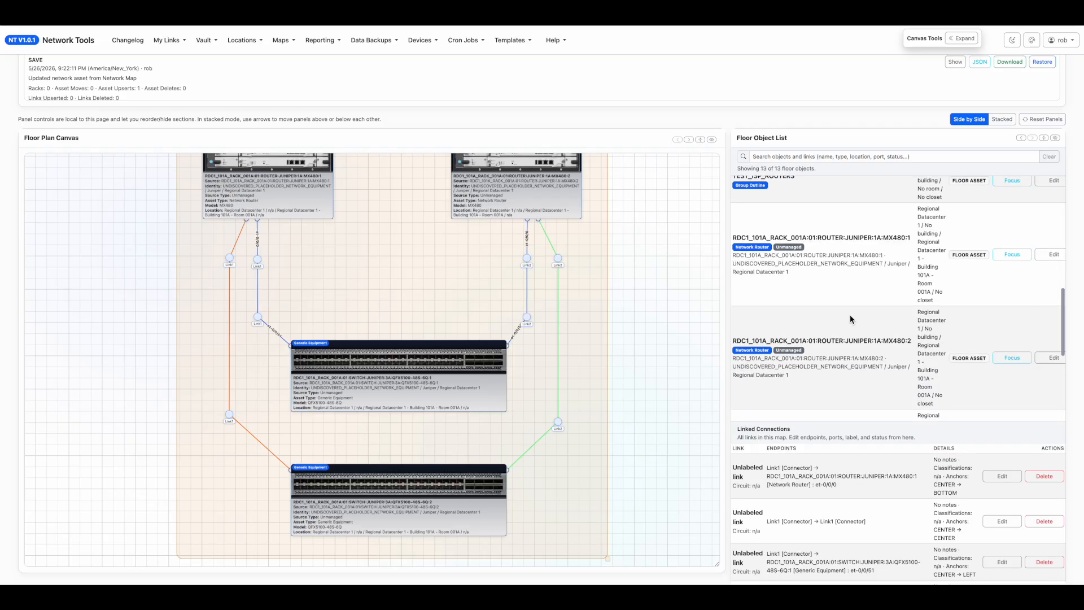
left_click(1008, 255)
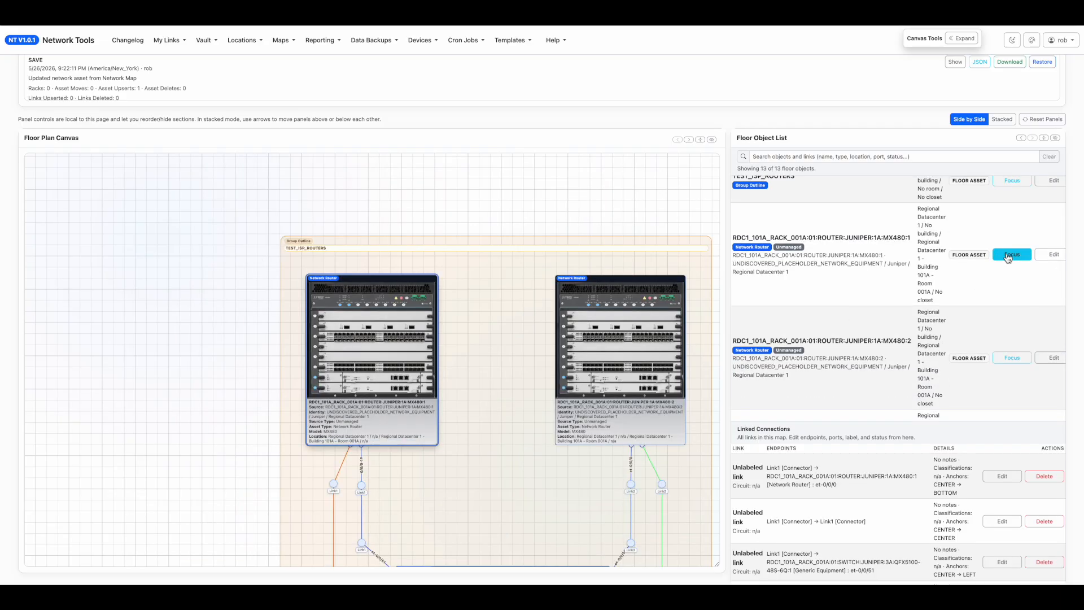
left_click(1051, 255)
left_click(1048, 252)
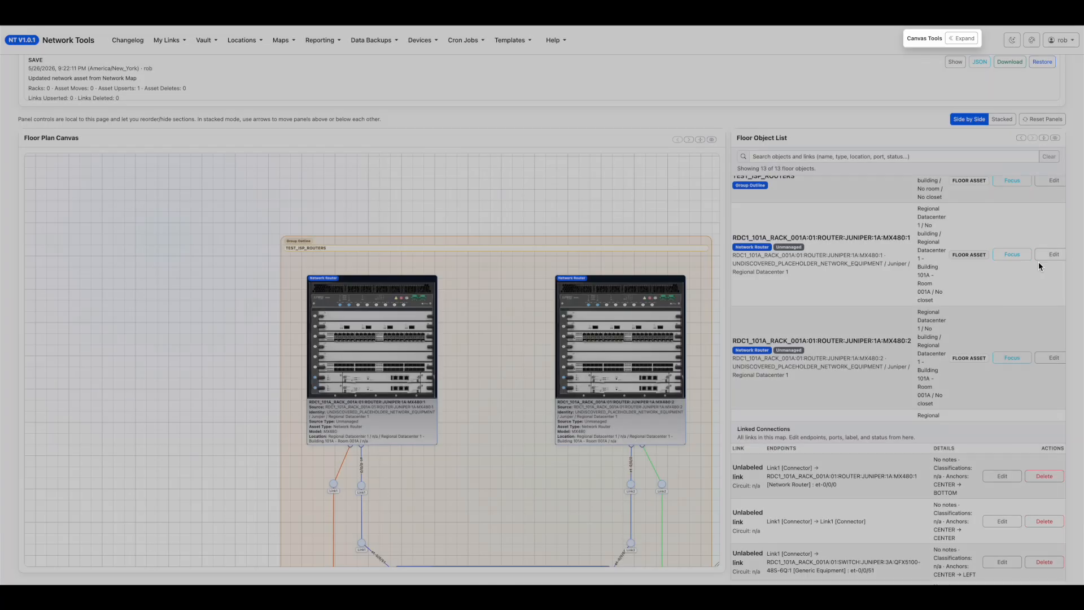
scroll(1014, 269, "left", 2)
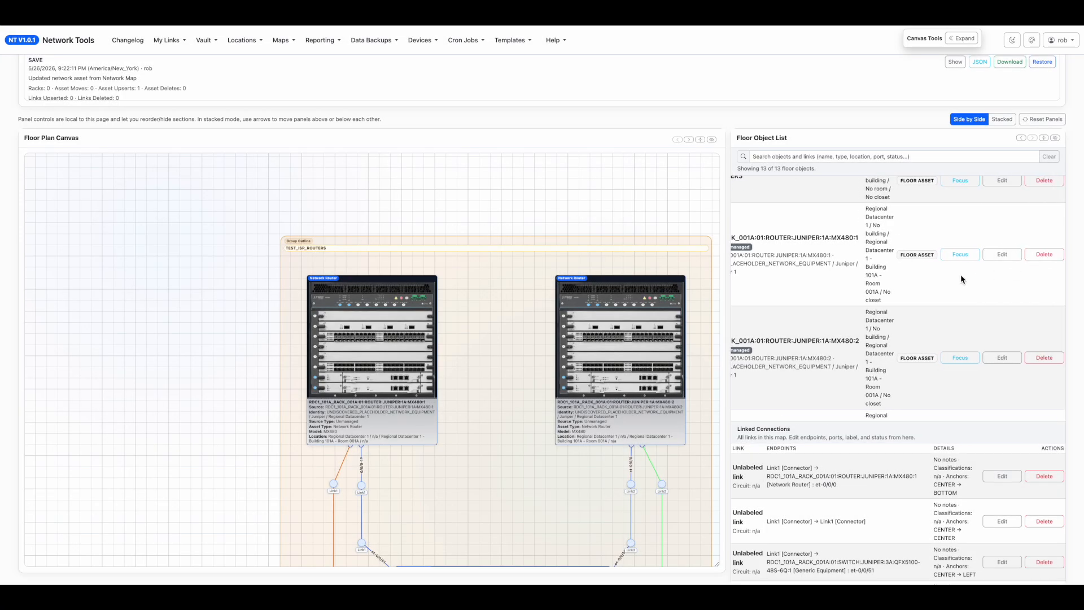
Search the floor objects for 480 and focus the canvas on each of the two MX480 routers in turn.
left_click(862, 156)
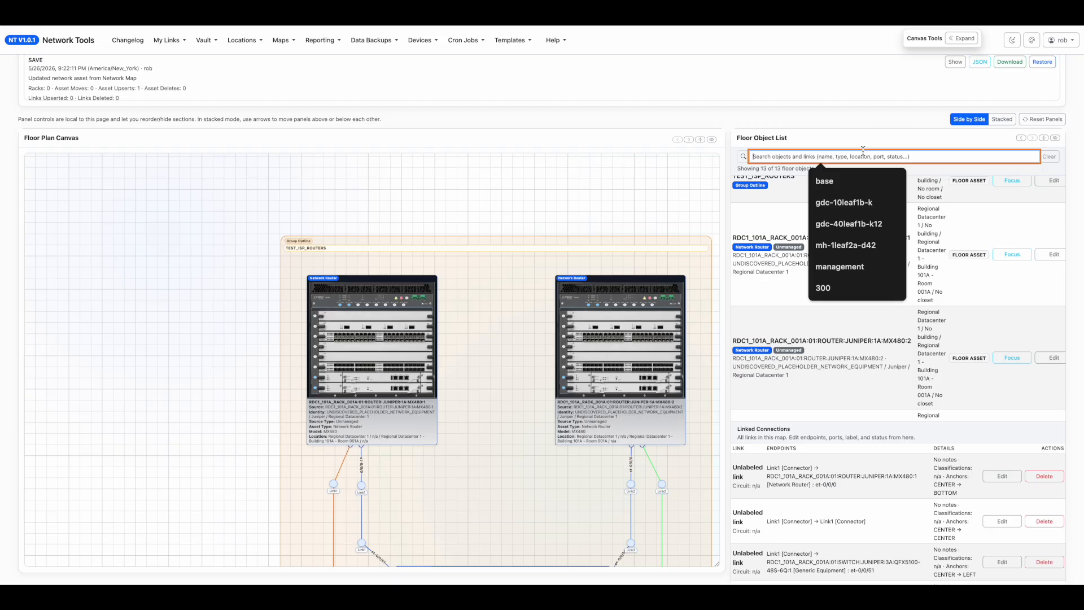
type("480")
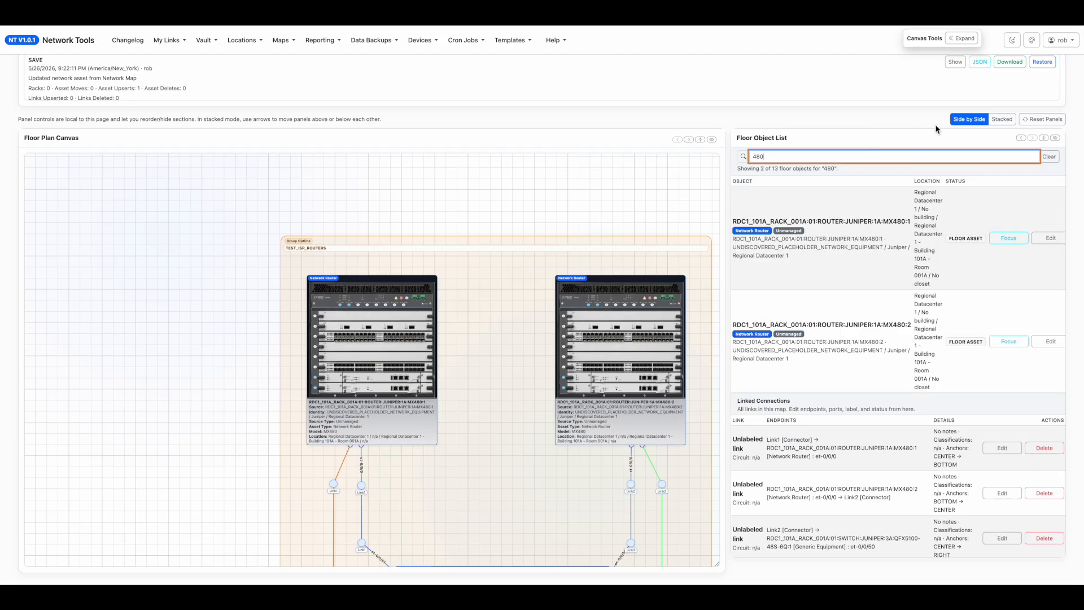
left_click(995, 238)
left_click(1006, 343)
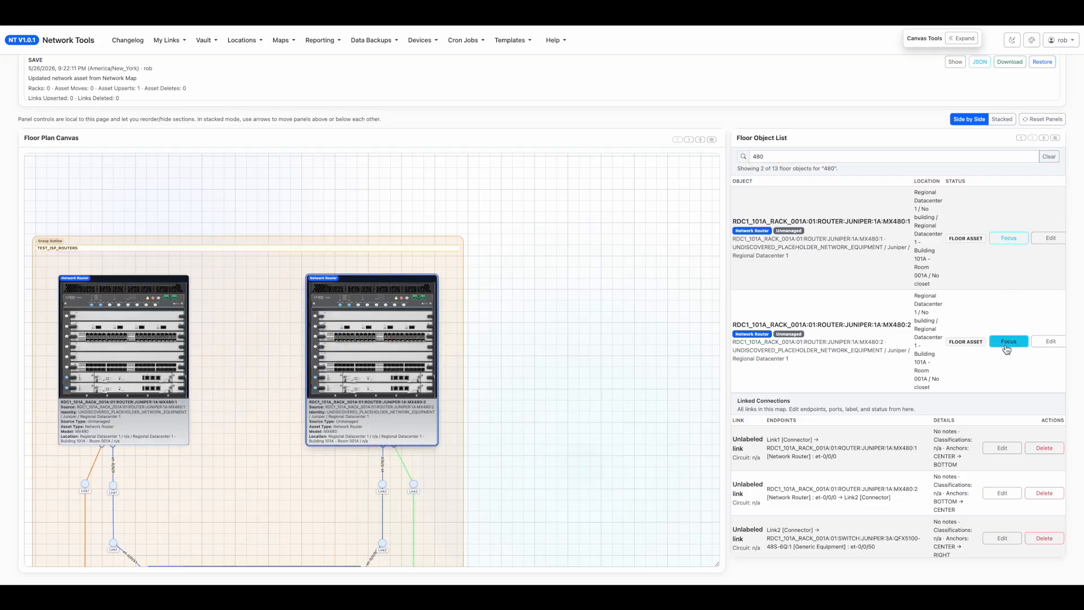
left_click_drag(560, 318, 642, 279)
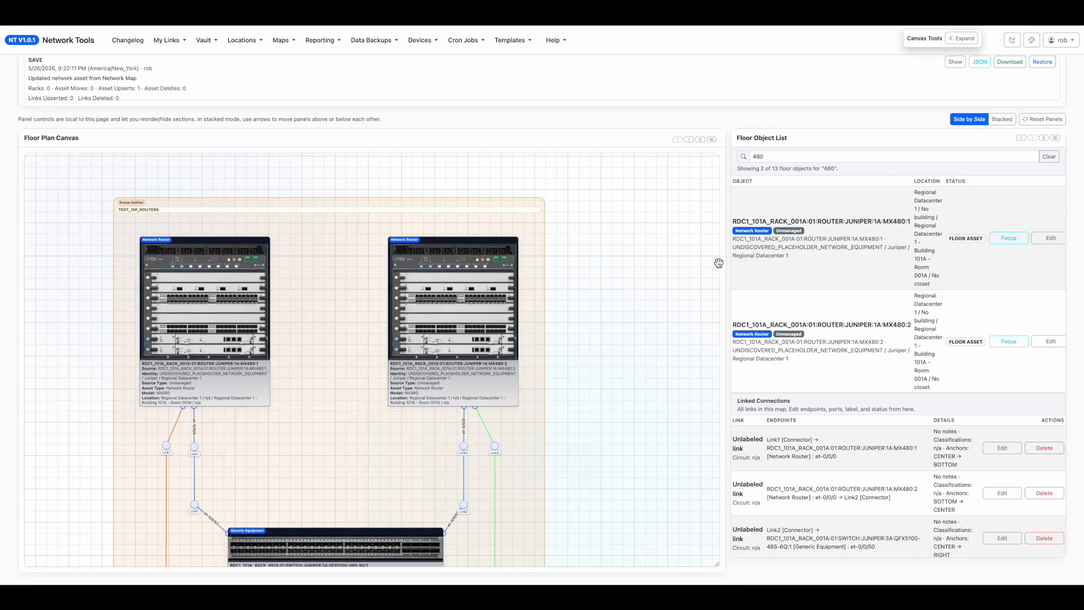
Switch back to the ISP_DWDM_SET_1 map and hide the Floor Object List.
scroll(17, 127, "up", 3)
scroll(17, 127, "up", 2)
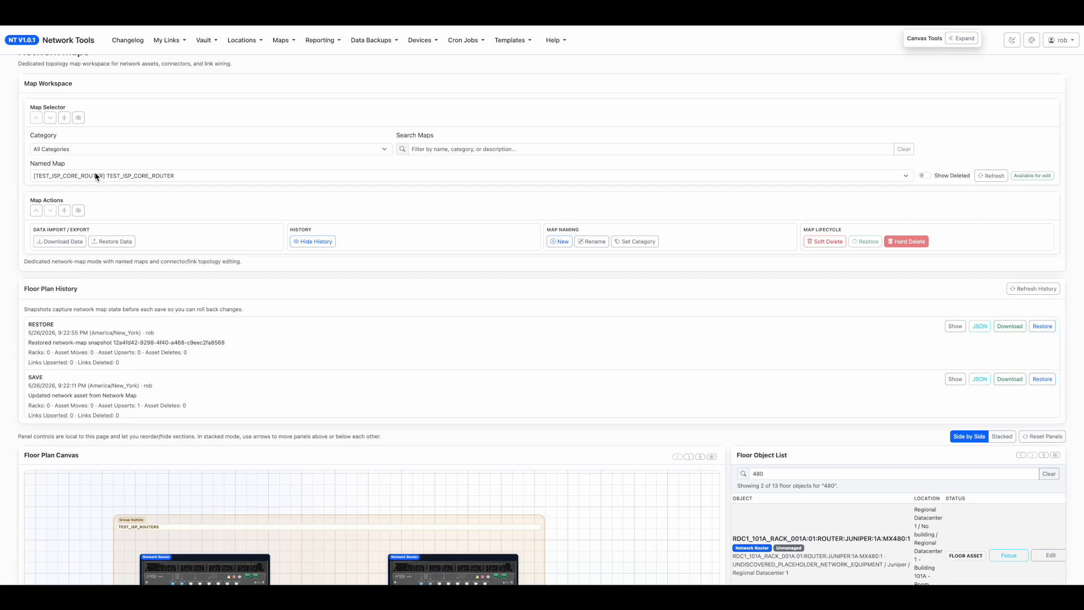
left_click(96, 176)
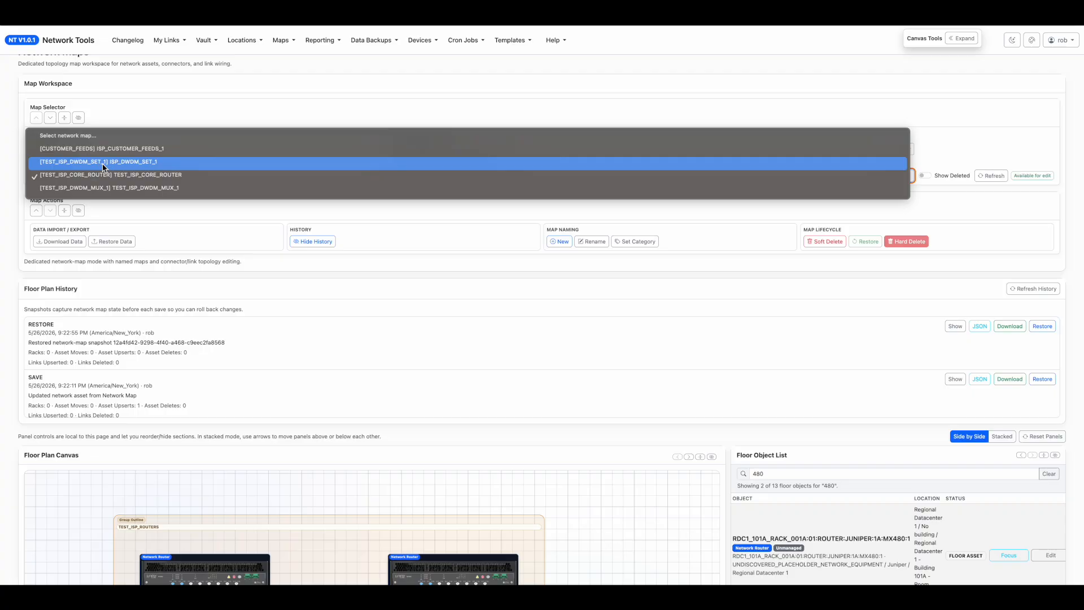
left_click(102, 164)
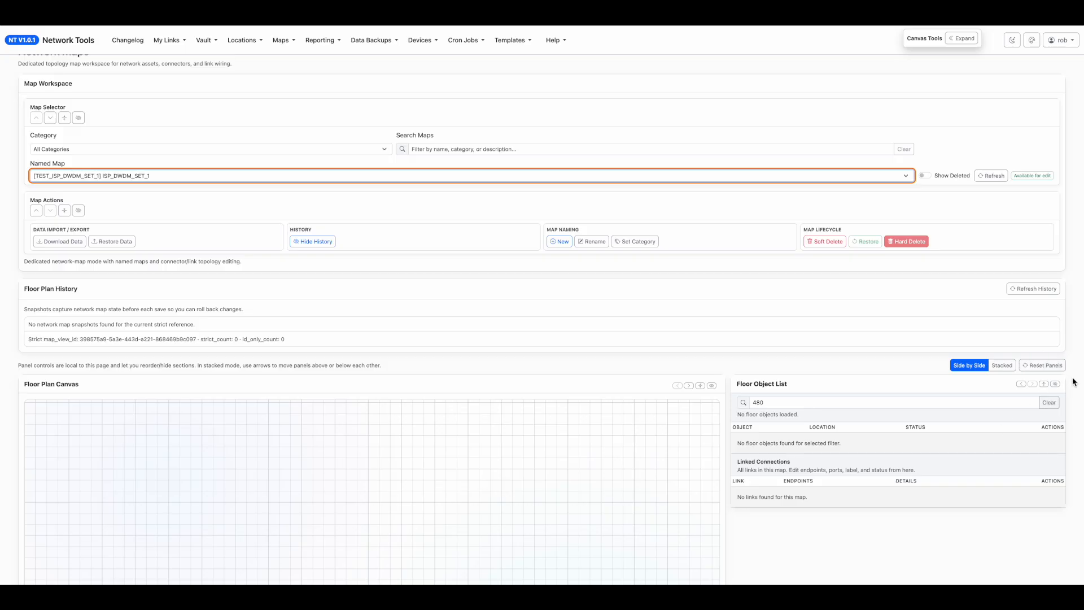
left_click(1054, 384)
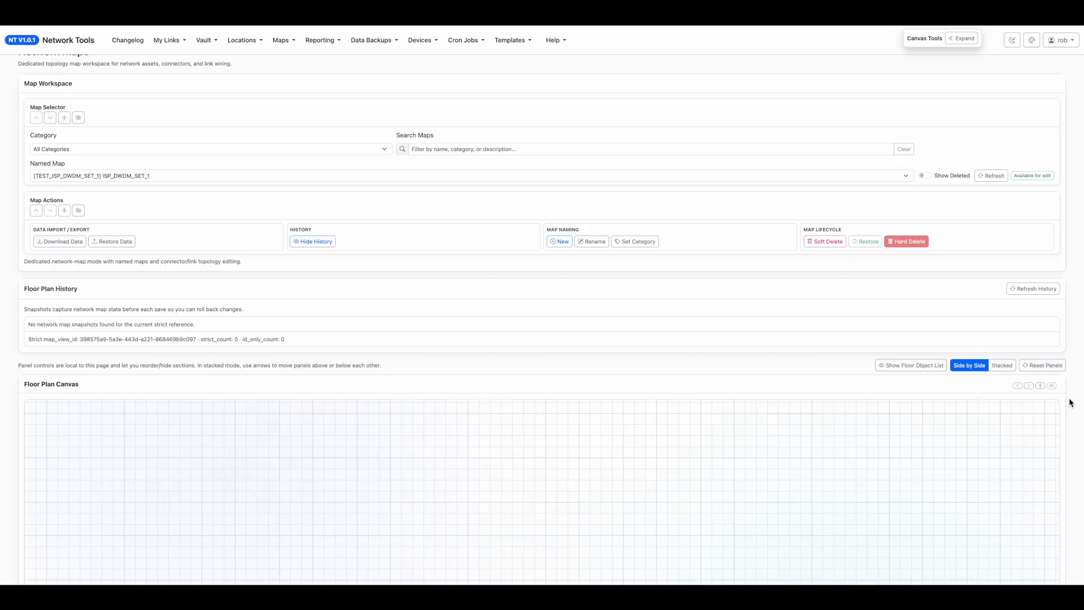
Add a network asset to the map, populated from the existing unmanaged device RDC1_101A_RACK_001A:01:DWDM:1A.
scroll(1069, 400, "down", 3)
scroll(1068, 397, "down", 2)
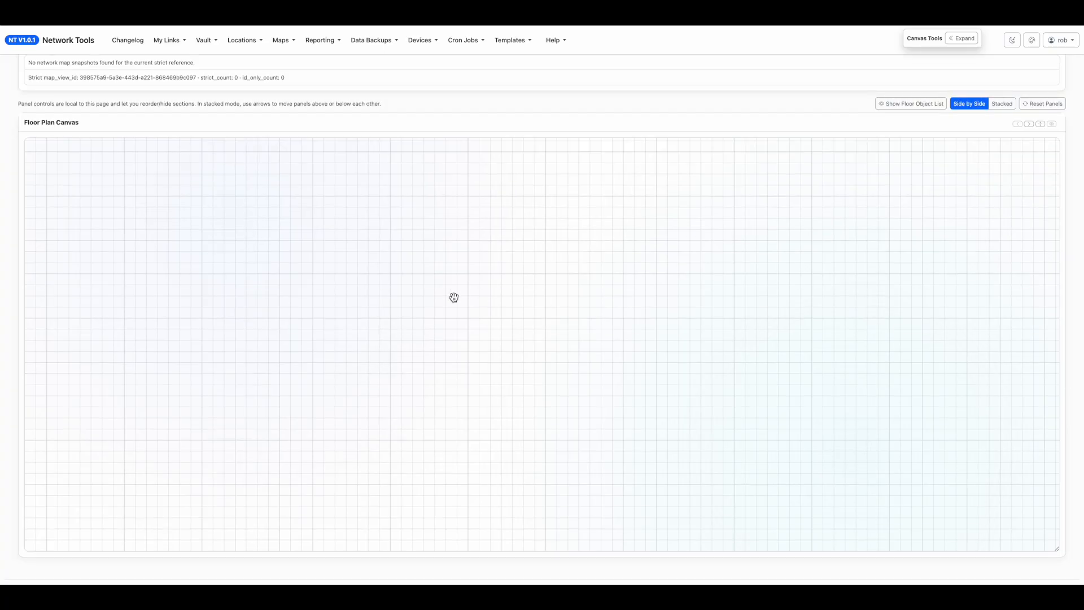
scroll(11, 171, "up", 1)
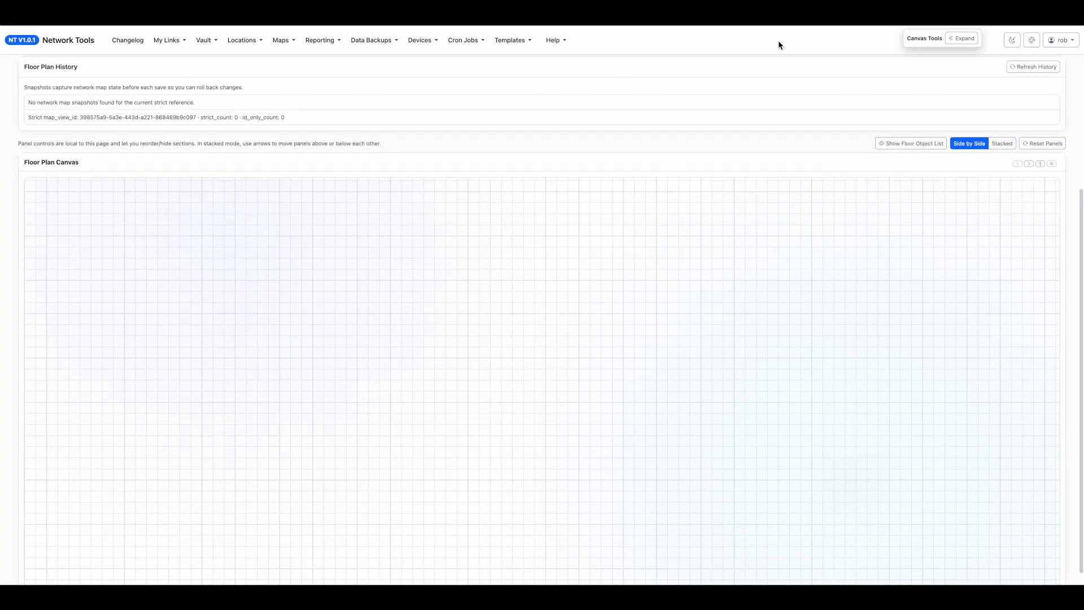
left_click(965, 39)
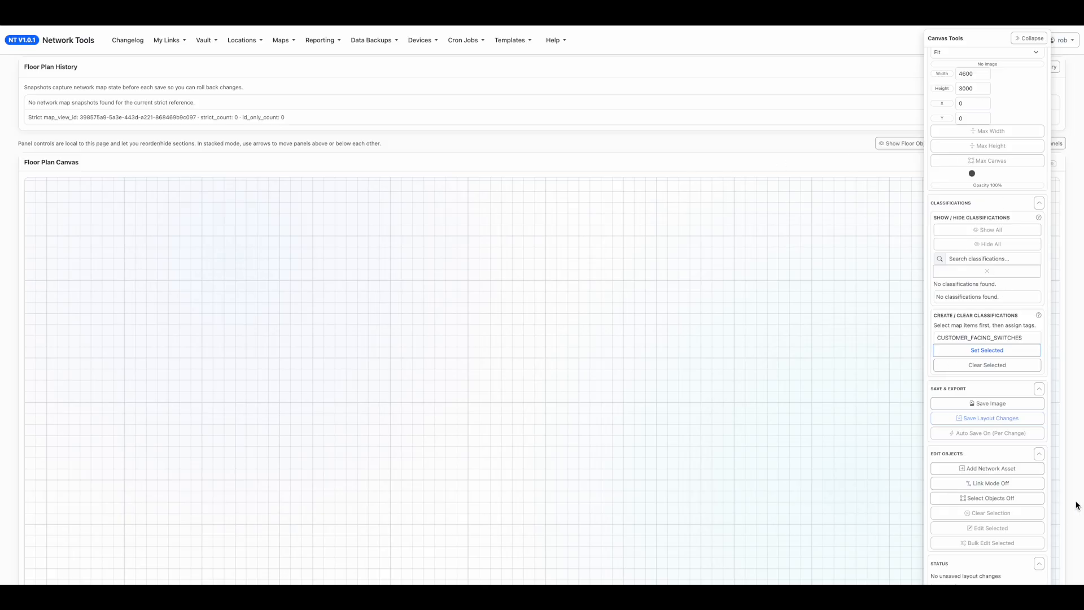
left_click(991, 467)
type("dwdm")
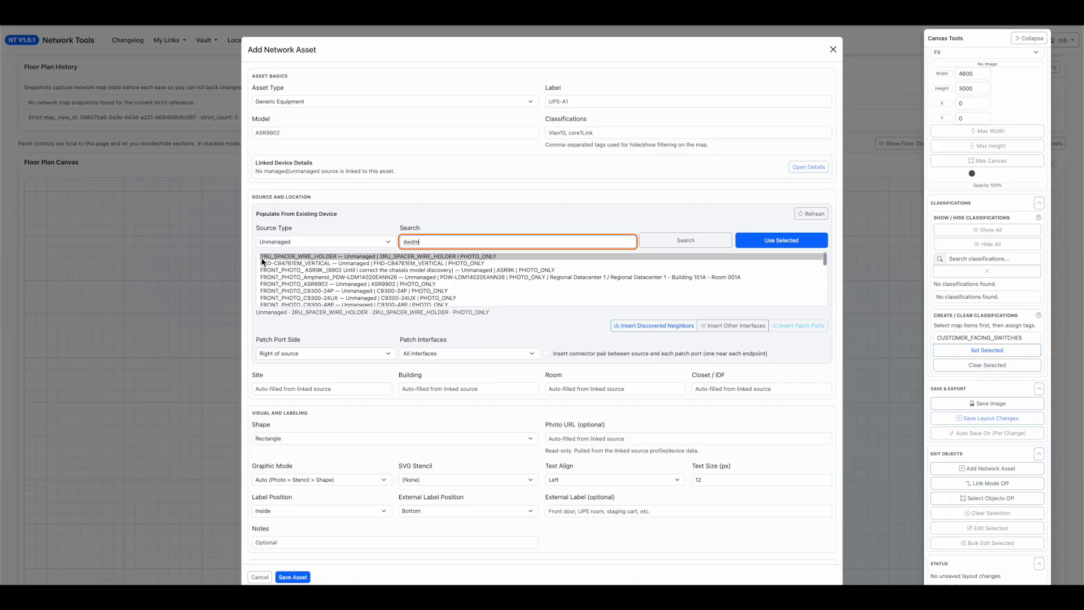
left_click(686, 240)
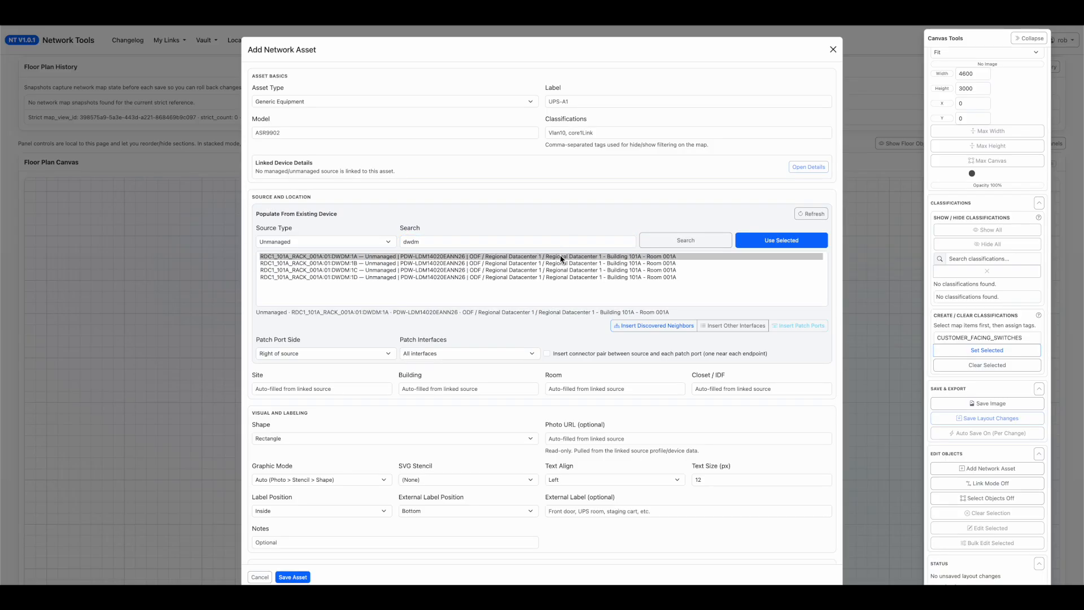
double_click(558, 257)
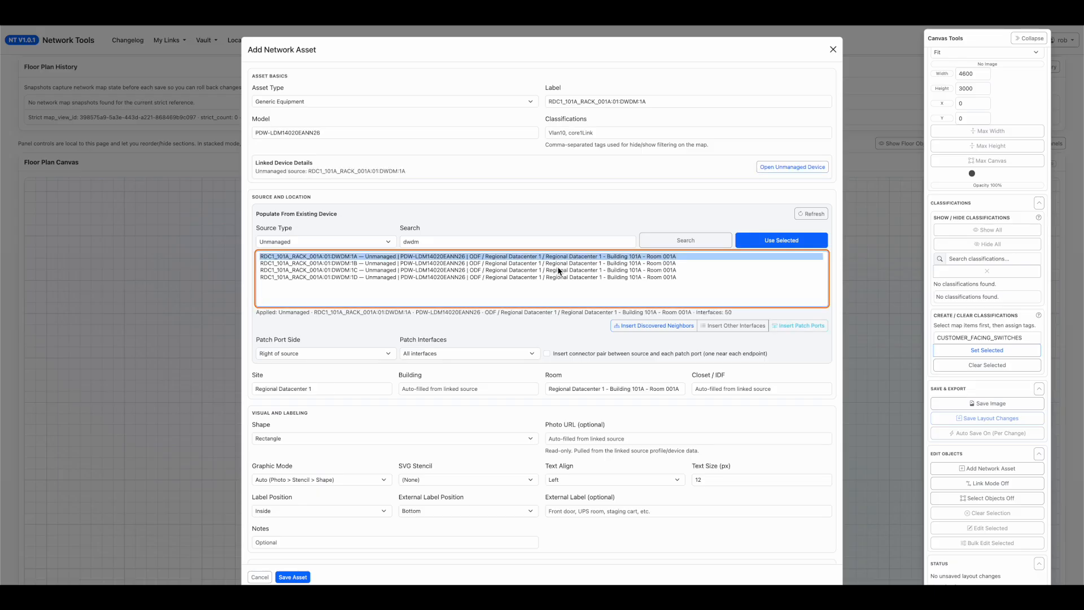
left_click(294, 577)
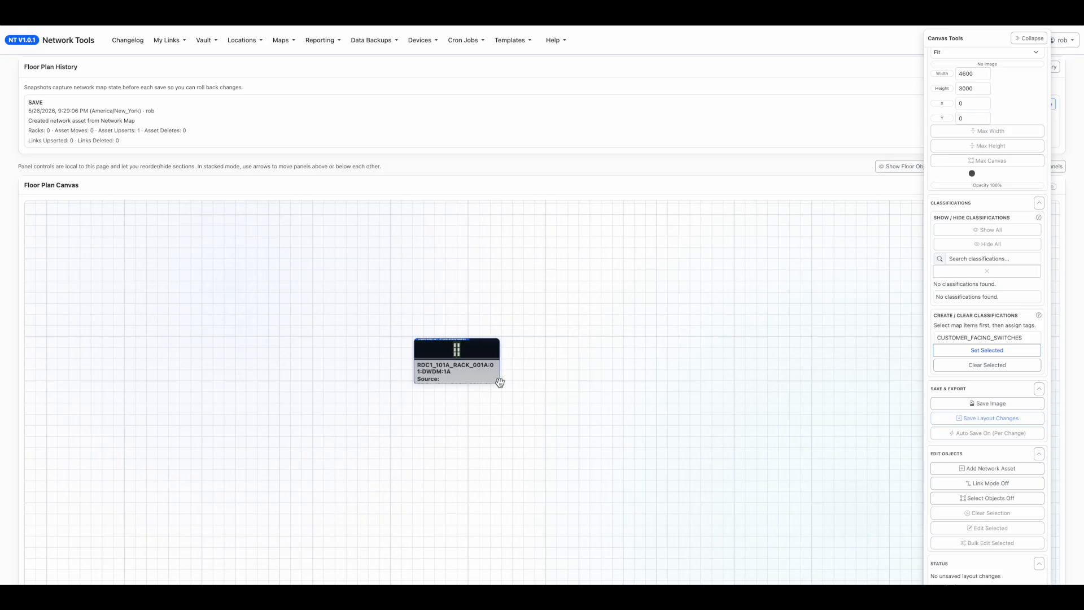
Enlarge the DWDM:1A asset on the canvas to about 180 × 580 px so its ports and details are readable.
left_click_drag(496, 382, 458, 576)
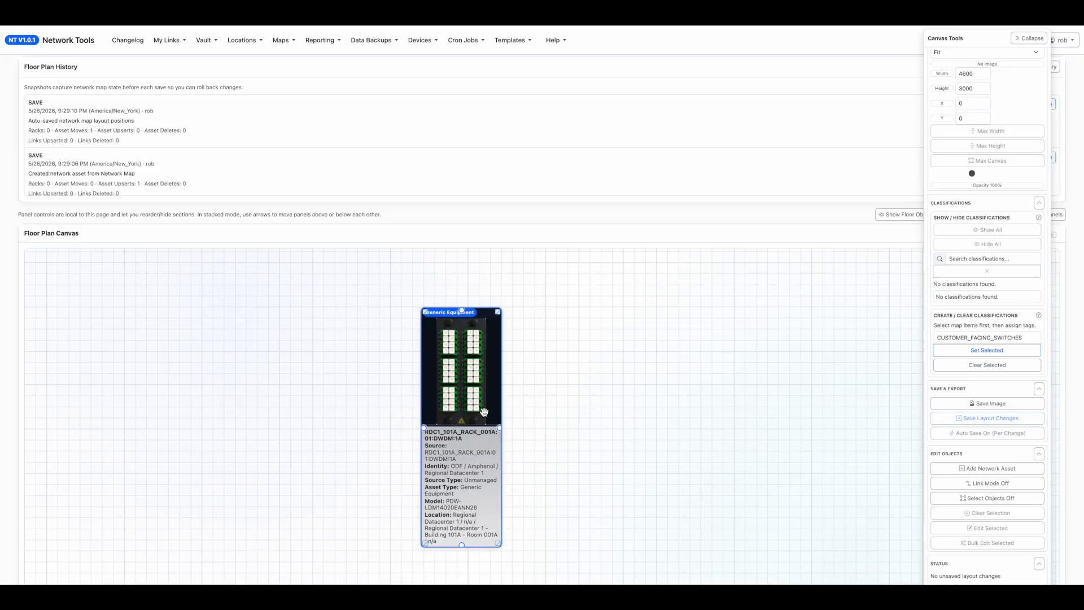
left_click_drag(497, 544, 506, 578)
left_click_drag(581, 499, 551, 458)
mouse_move(412, 361)
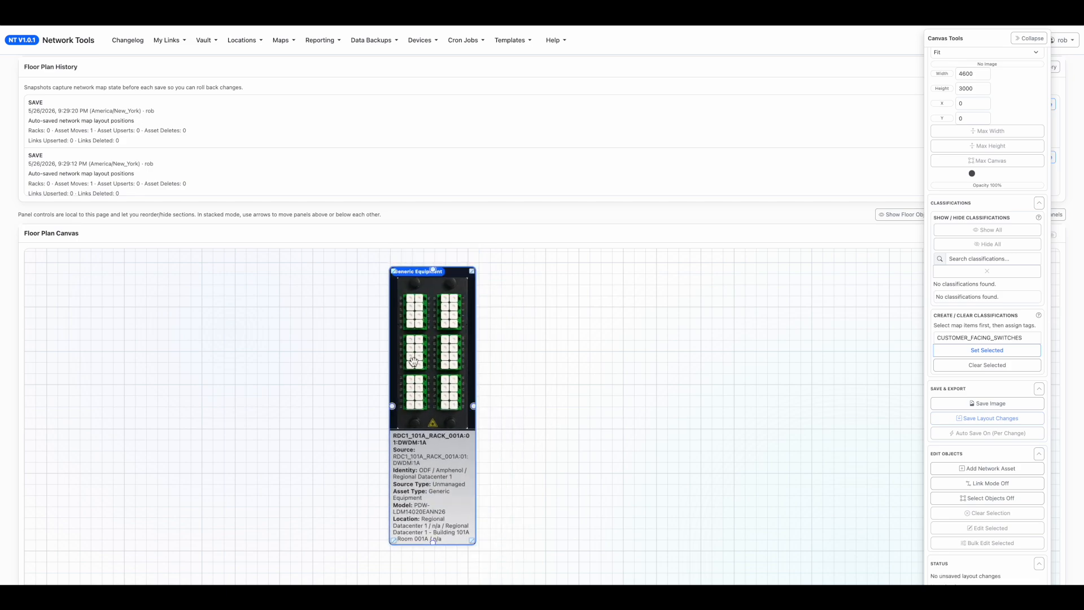
Open the DWDM:1A asset for editing and set its connector points to 6 on all four sides.
double_click(433, 425)
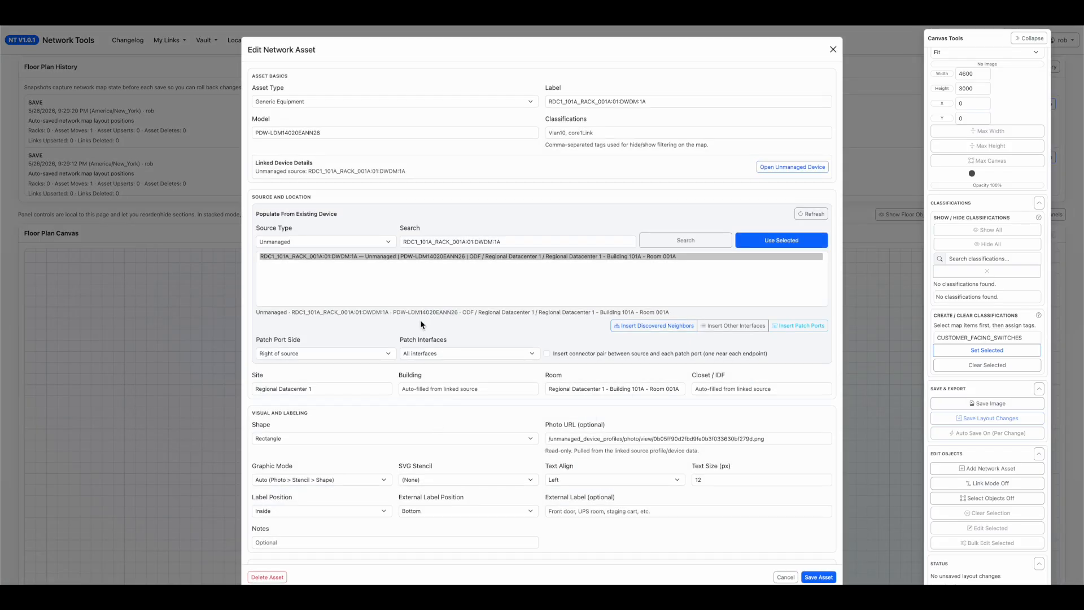
scroll(282, 482, "down", 5)
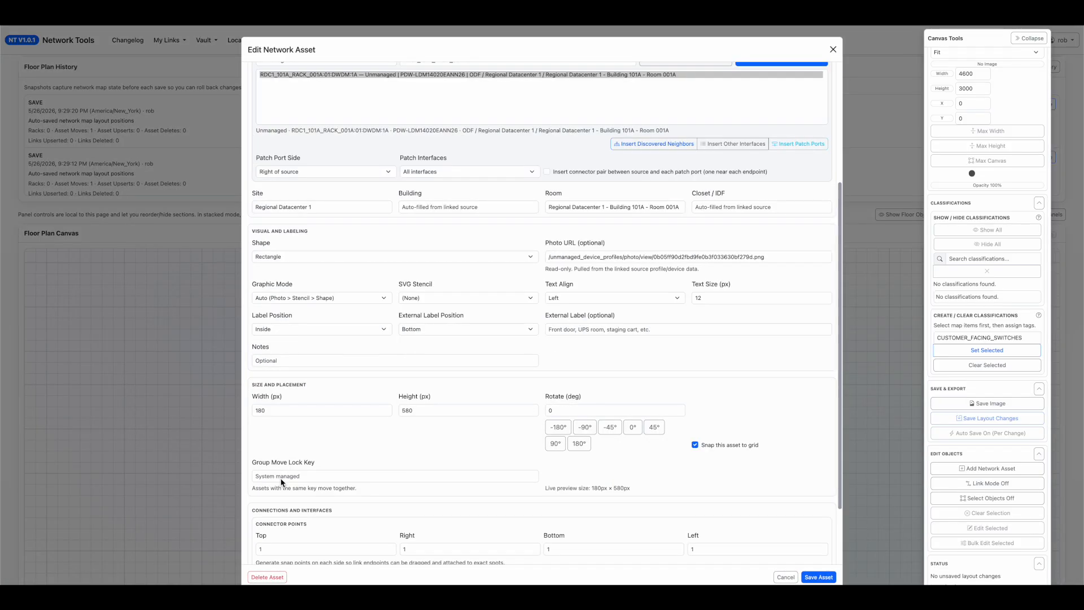
left_click(281, 466)
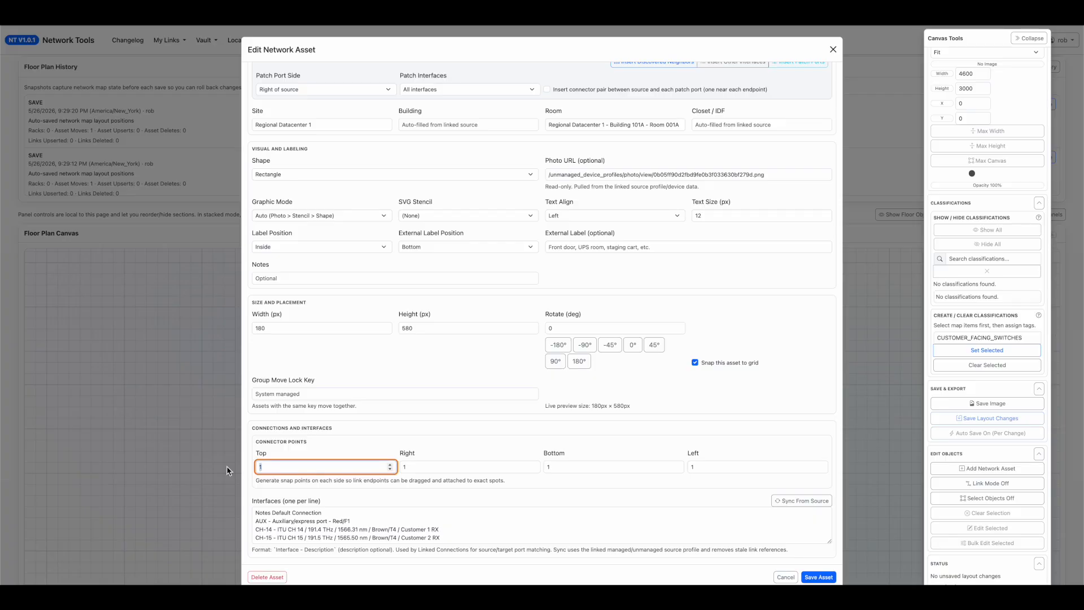
type("6")
key("Tab")
type("6")
key("Tab")
type("6")
key("Tab")
type("6")
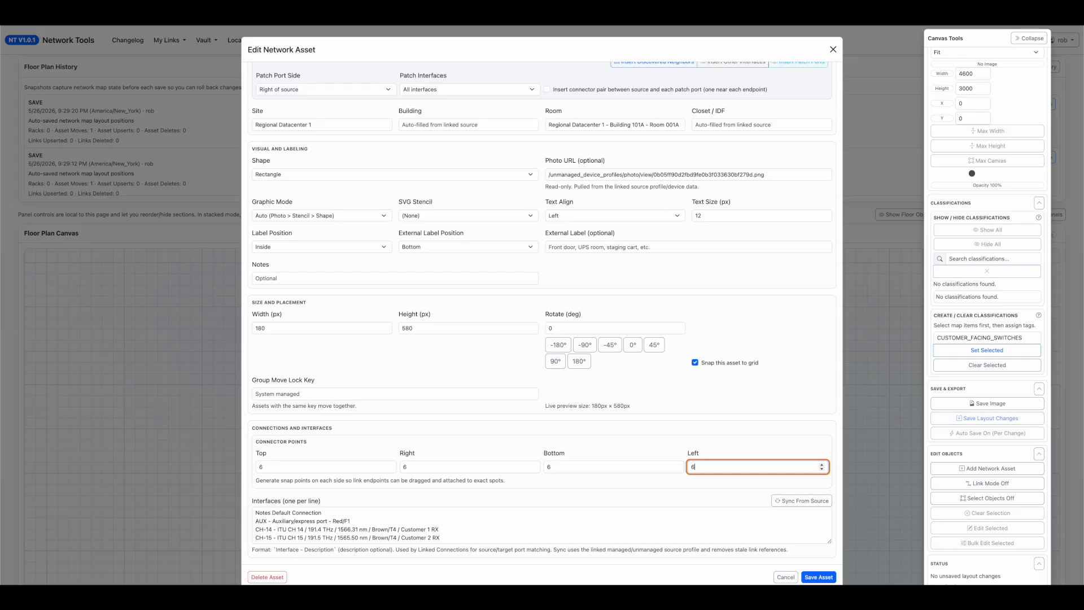
Examine the asset's interface list for the channels that are assigned to customers.
left_click(389, 525)
scroll(388, 526, "down", 1)
scroll(389, 526, "down", 3)
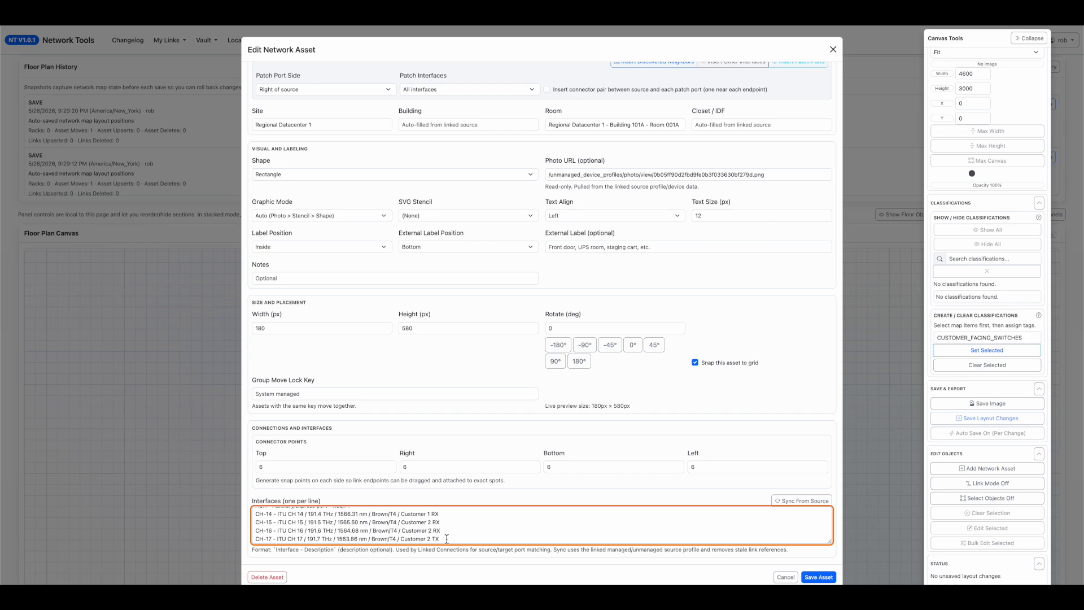
left_click_drag(255, 514, 409, 537)
left_click(436, 521)
scroll(436, 522, "up", 4)
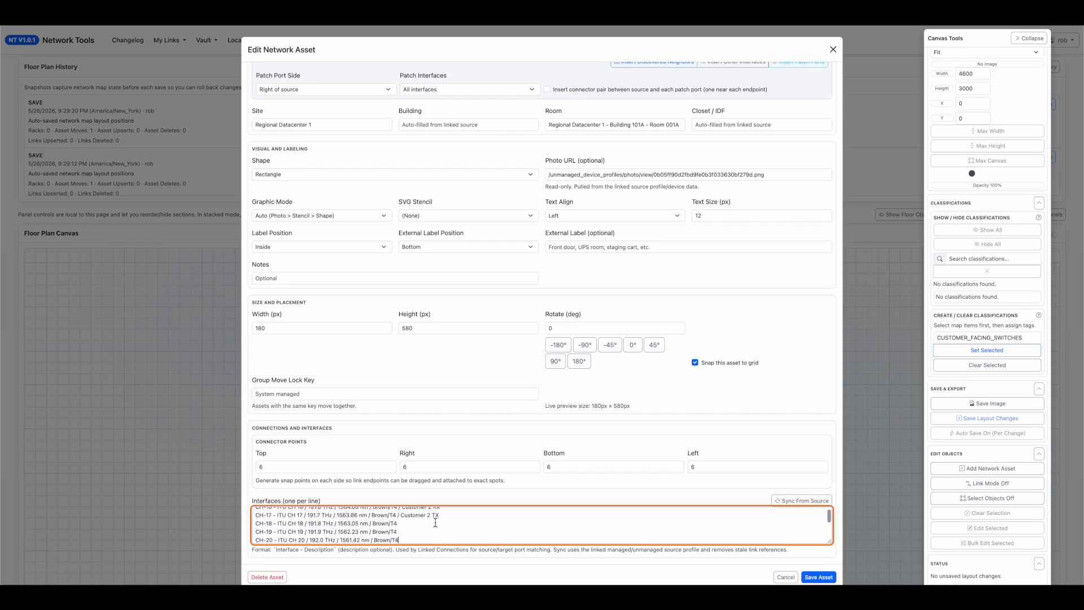
scroll(450, 530, "down", 3)
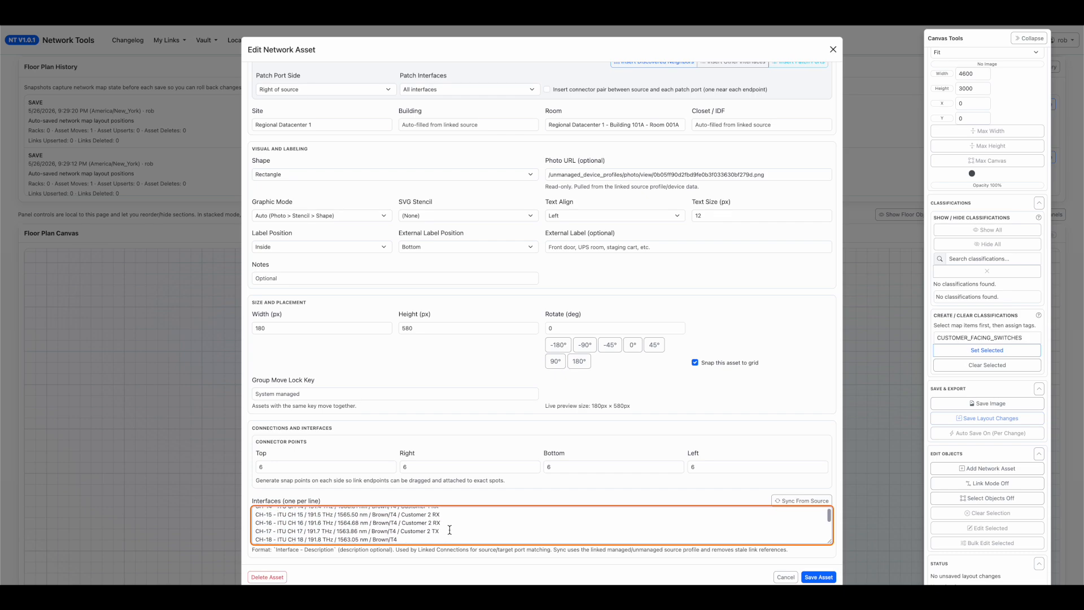
left_click_drag(450, 529, 240, 530)
scroll(365, 525, "down", 7)
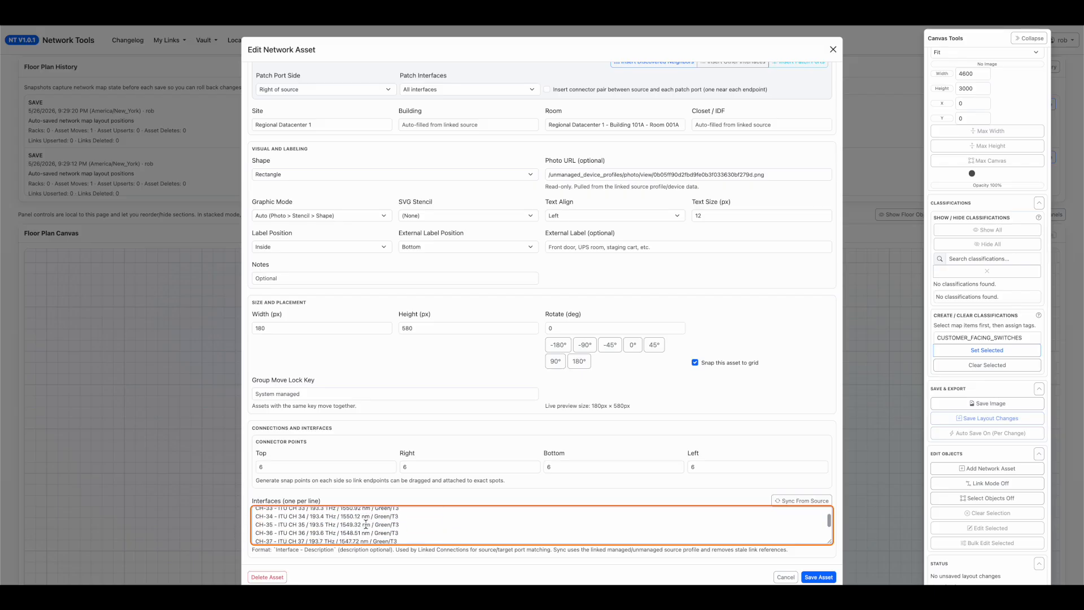
scroll(365, 524, "up", 6)
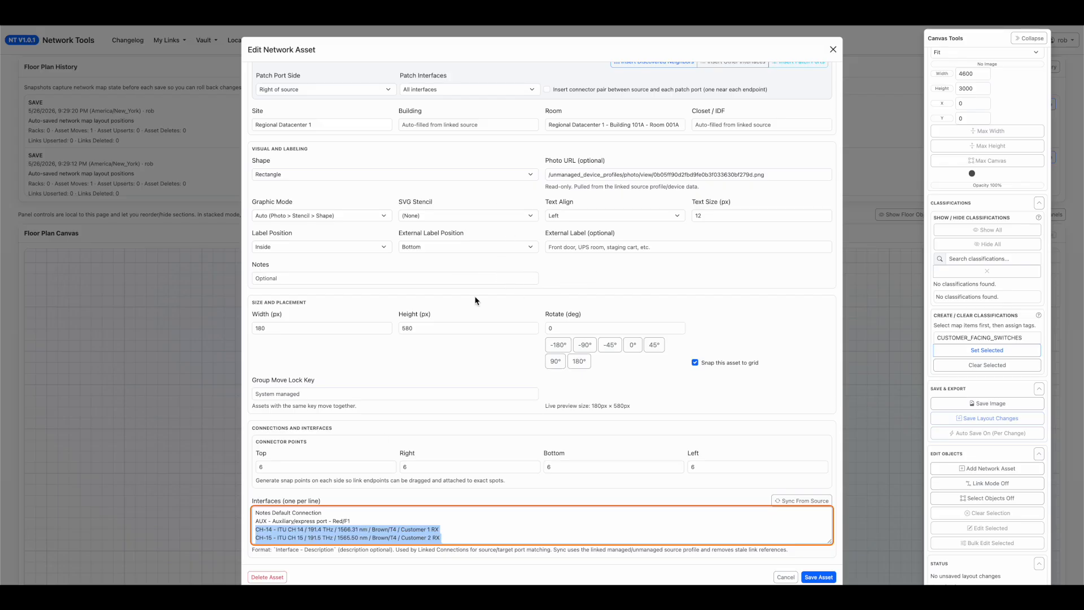
Limit the patch interfaces to selected ones, choosing only CH-14, CH-15, CH-16, CH-17 and COM.
scroll(309, 354, "up", 5)
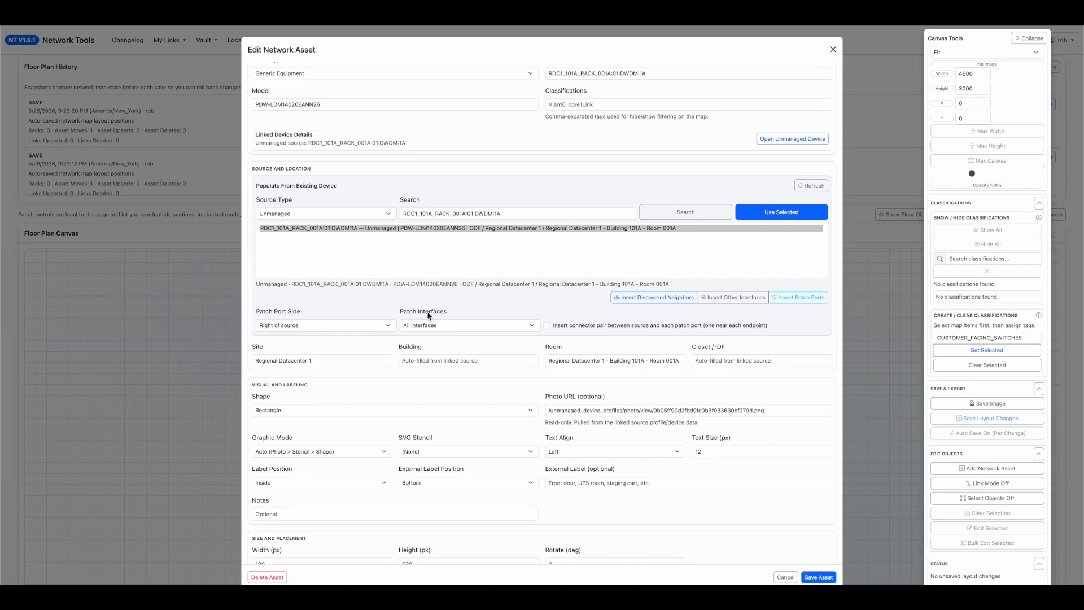
left_click(436, 329)
left_click(441, 340)
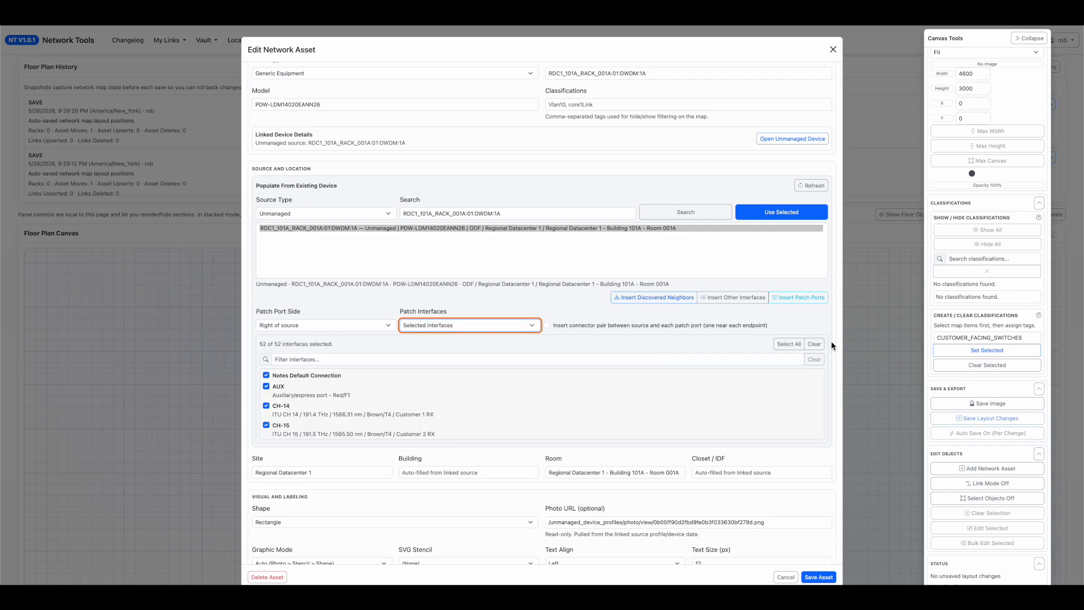
left_click(814, 344)
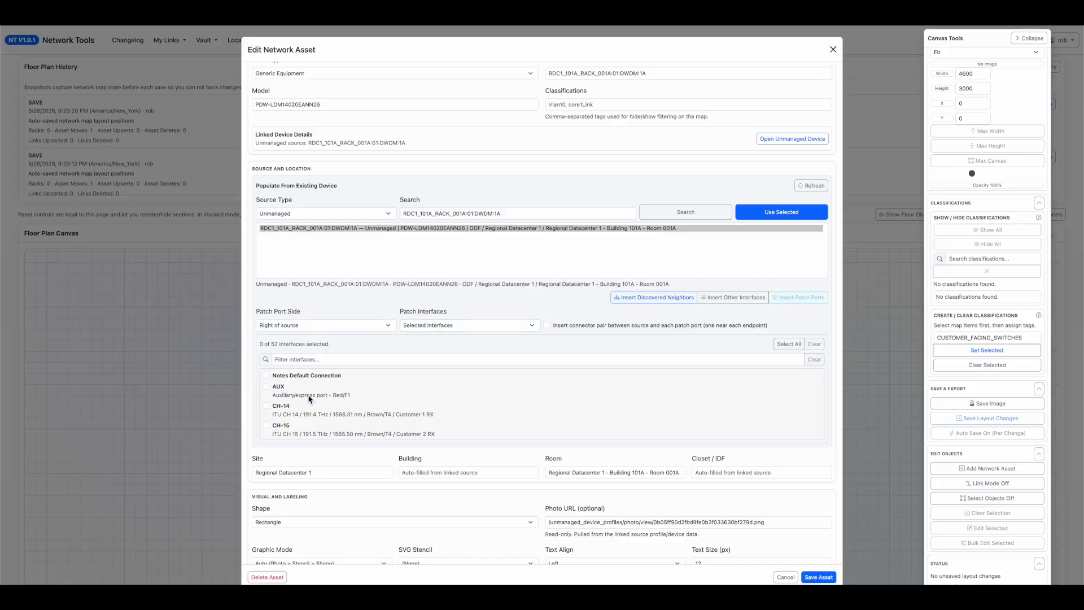
left_click(266, 406)
left_click(266, 425)
scroll(263, 429, "down", 1)
scroll(324, 427, "down", 1)
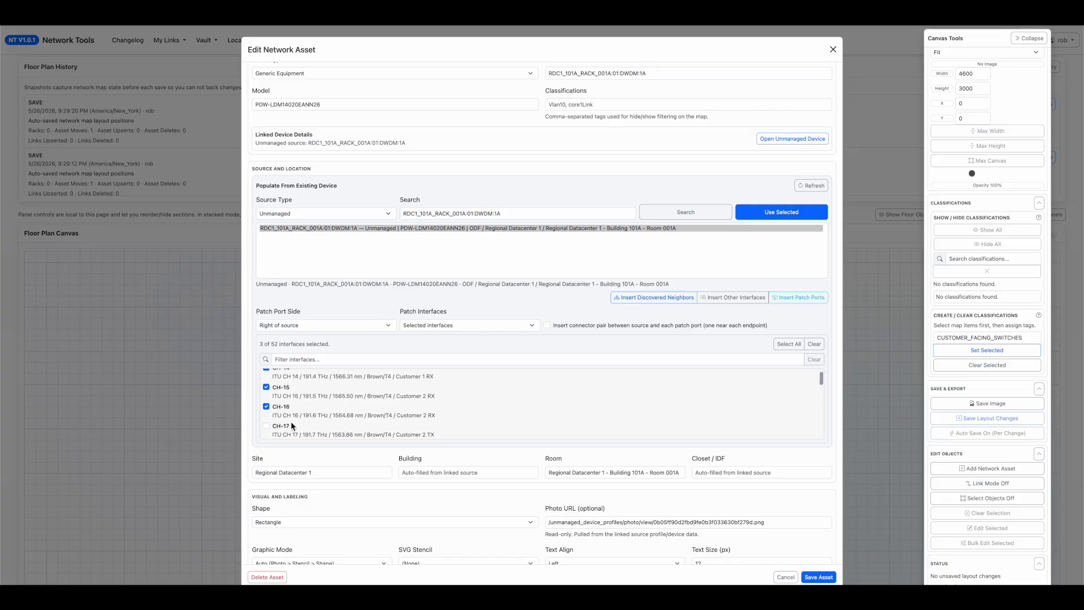
left_click(266, 425)
scroll(321, 422, "down", 1)
scroll(270, 429, "down", 1)
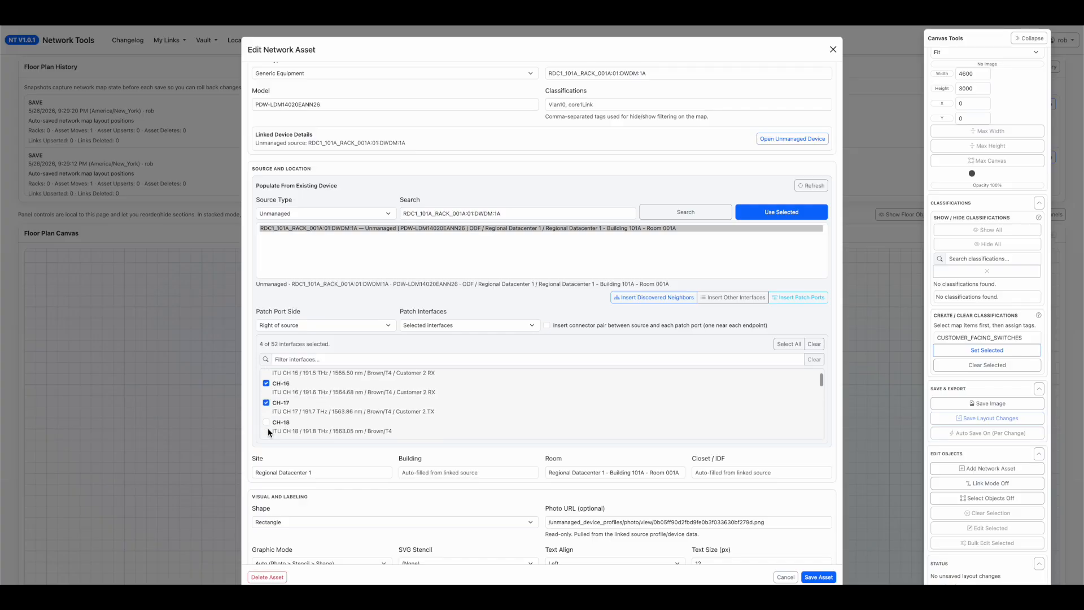
scroll(418, 415, "down", 15)
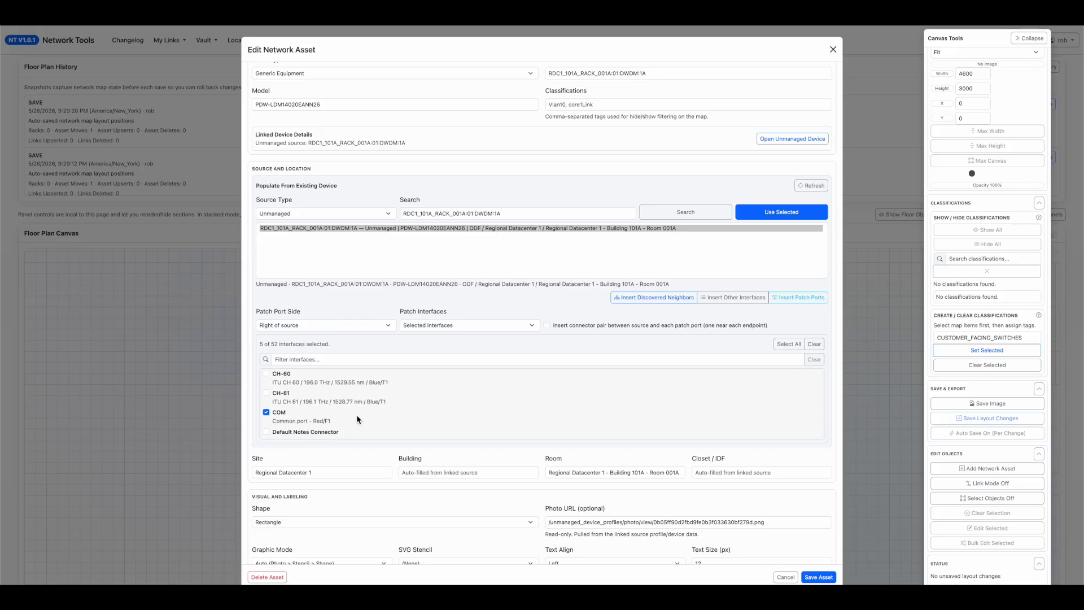
scroll(353, 410, "up", 2)
scroll(326, 430, "down", 2)
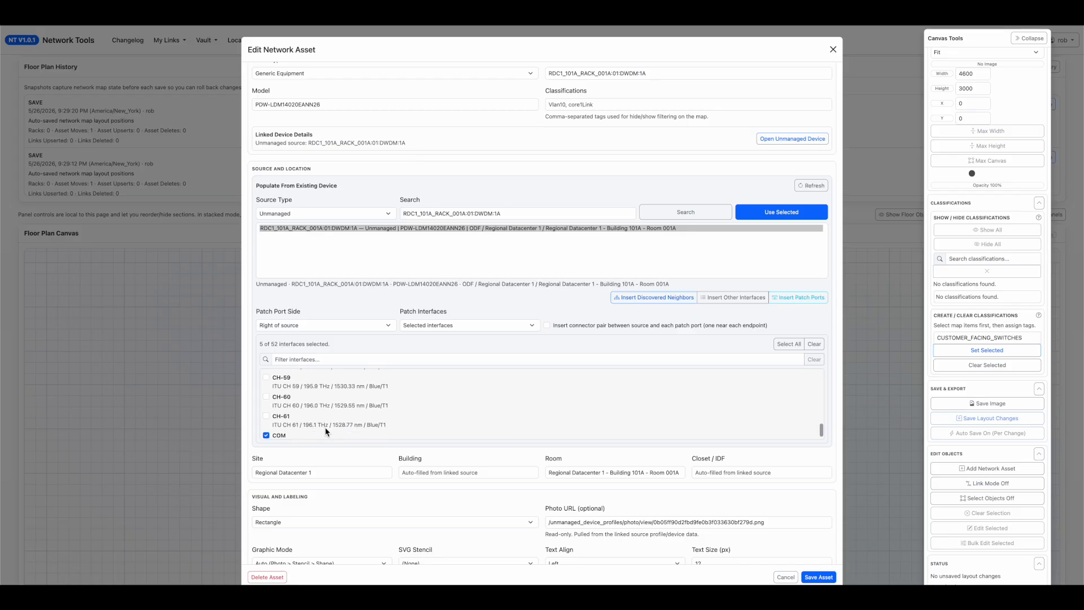
scroll(322, 426, "up", 15)
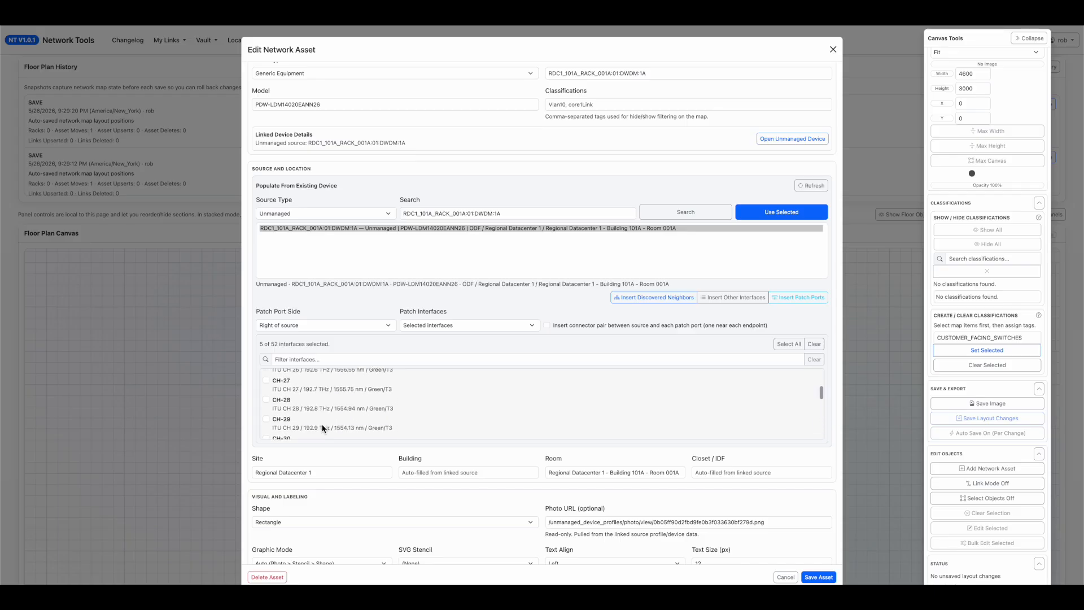
Enable connector pairs between source and patch ports, set the patch port side to Left of source, and save the asset.
scroll(323, 429, "up", 3)
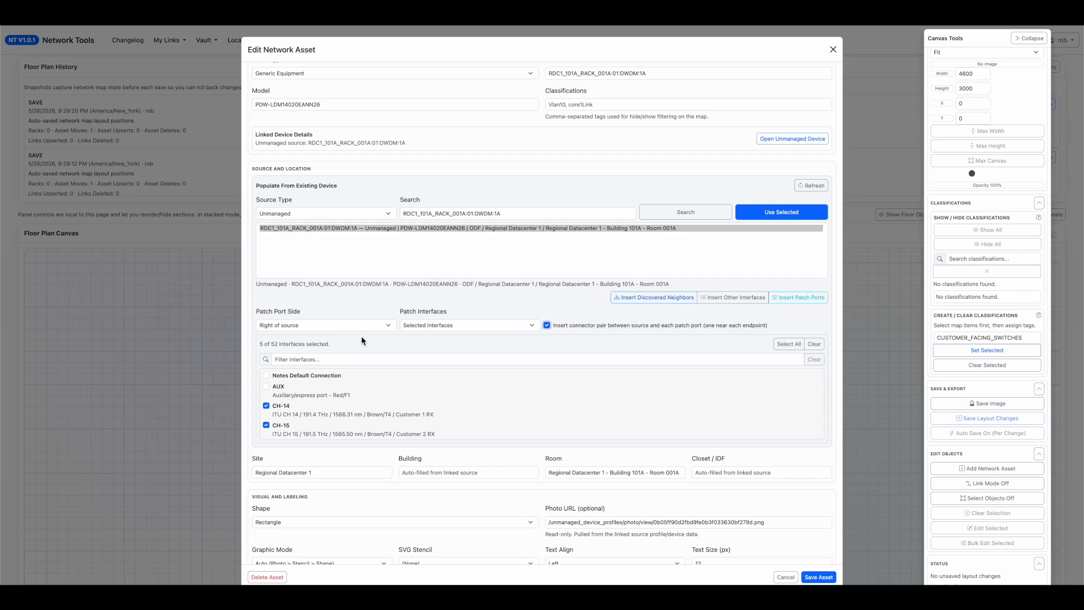
left_click(324, 328)
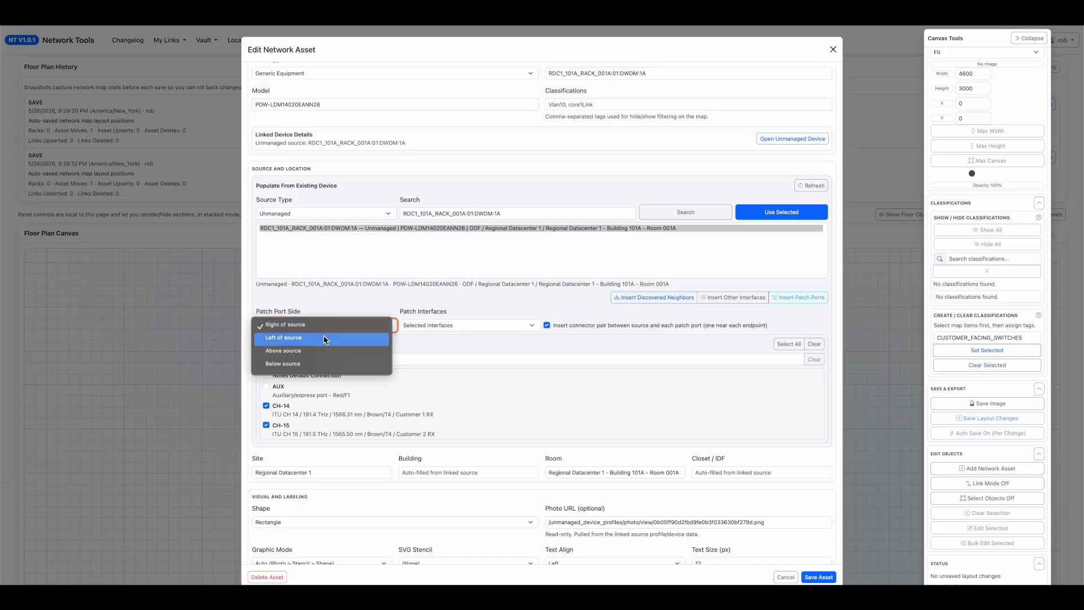
left_click(323, 337)
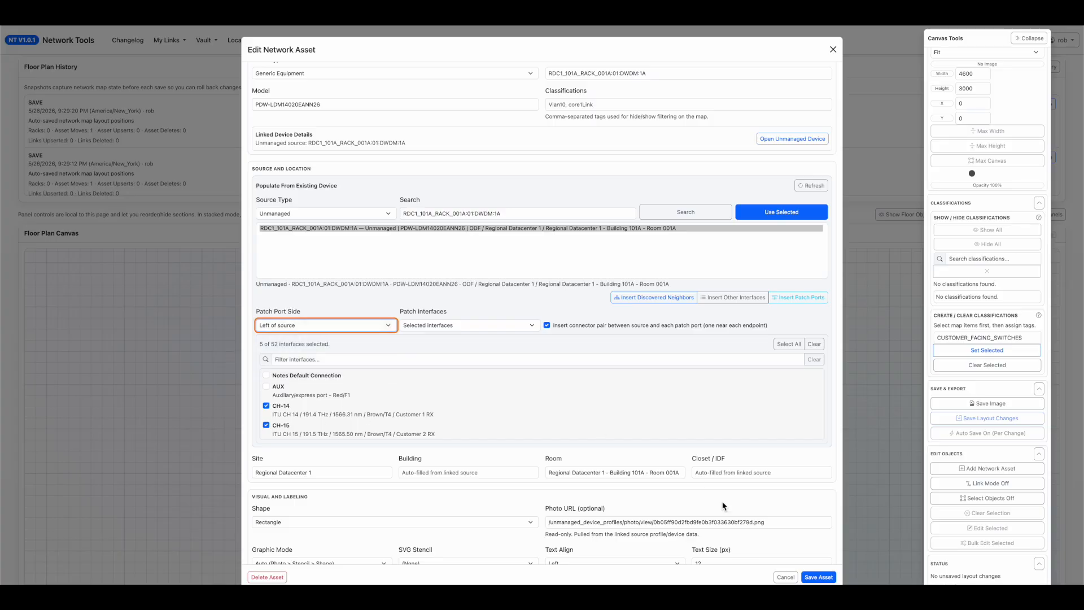
left_click(811, 577)
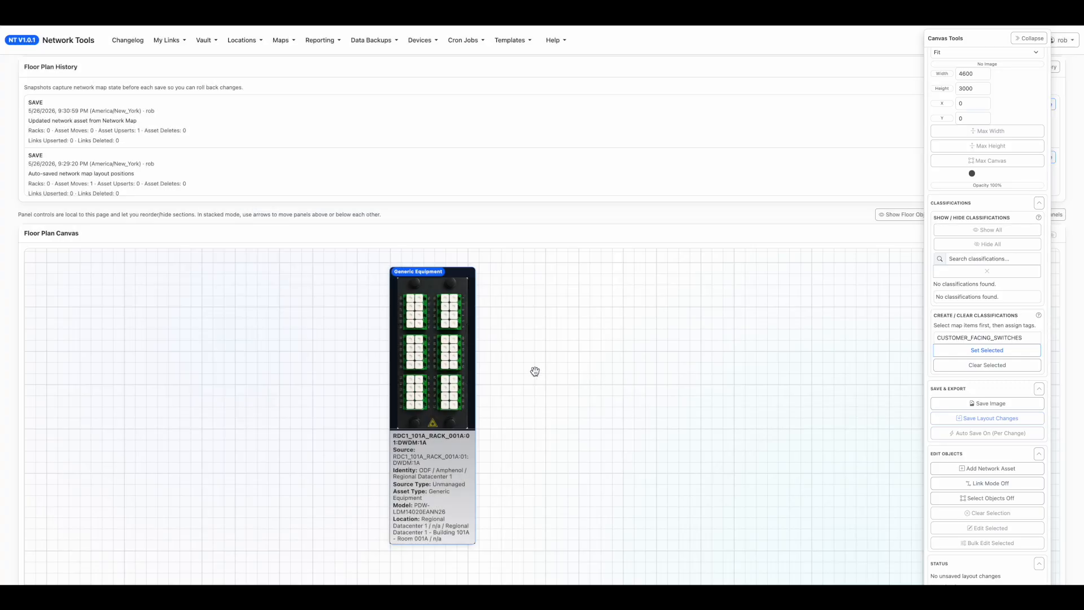
Reopen the DWDM:1A asset, insert its selected patch ports on the map and save the asset.
left_click_drag(519, 343, 647, 333)
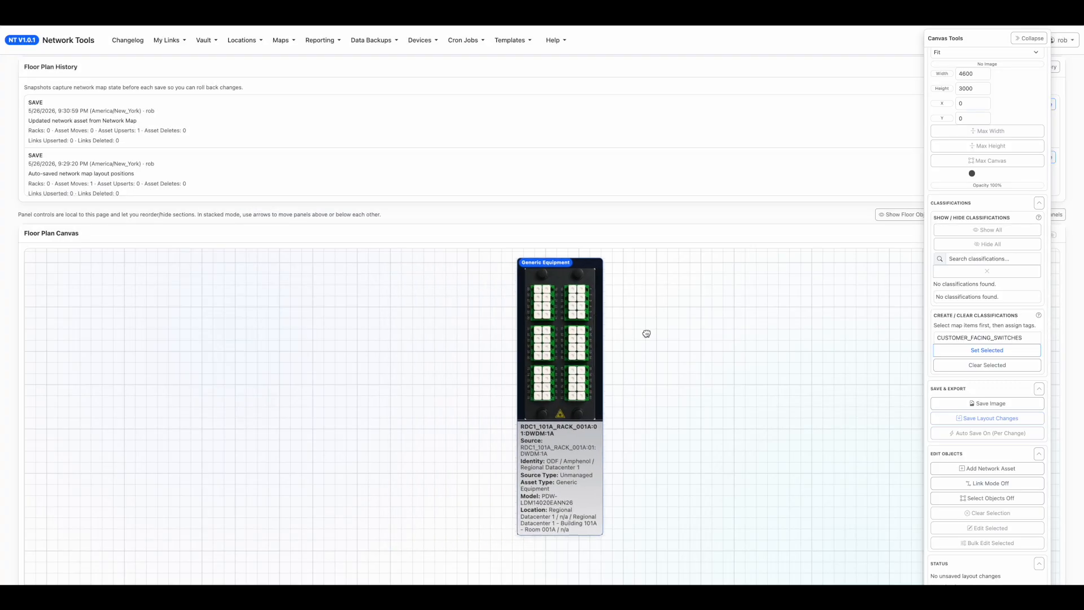
scroll(482, 342, "down", 2)
scroll(481, 342, "down", 3)
left_click_drag(461, 329, 530, 402)
double_click(355, 359)
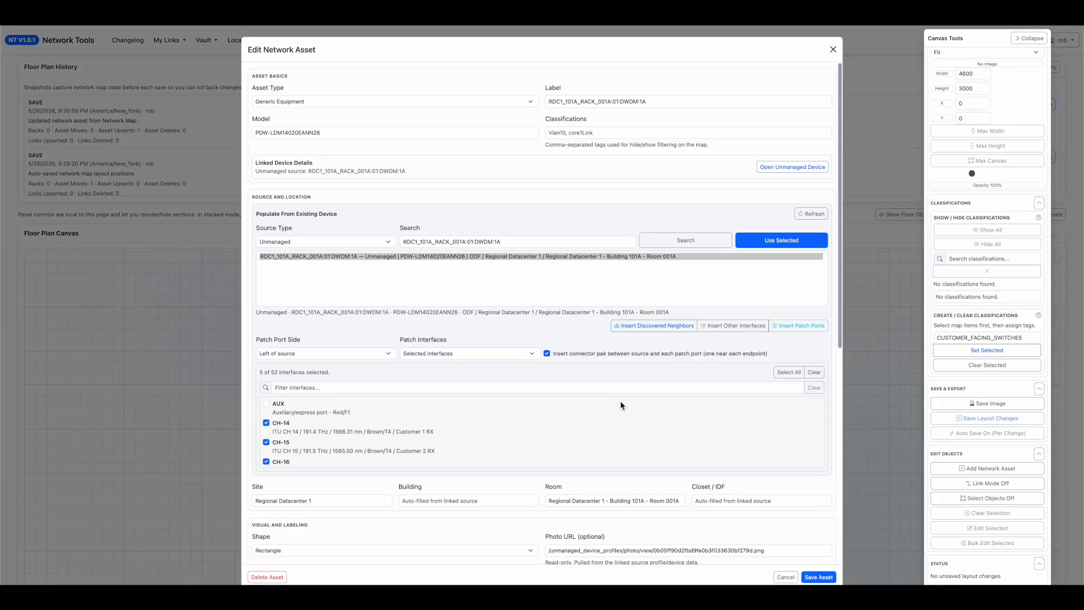
left_click(791, 326)
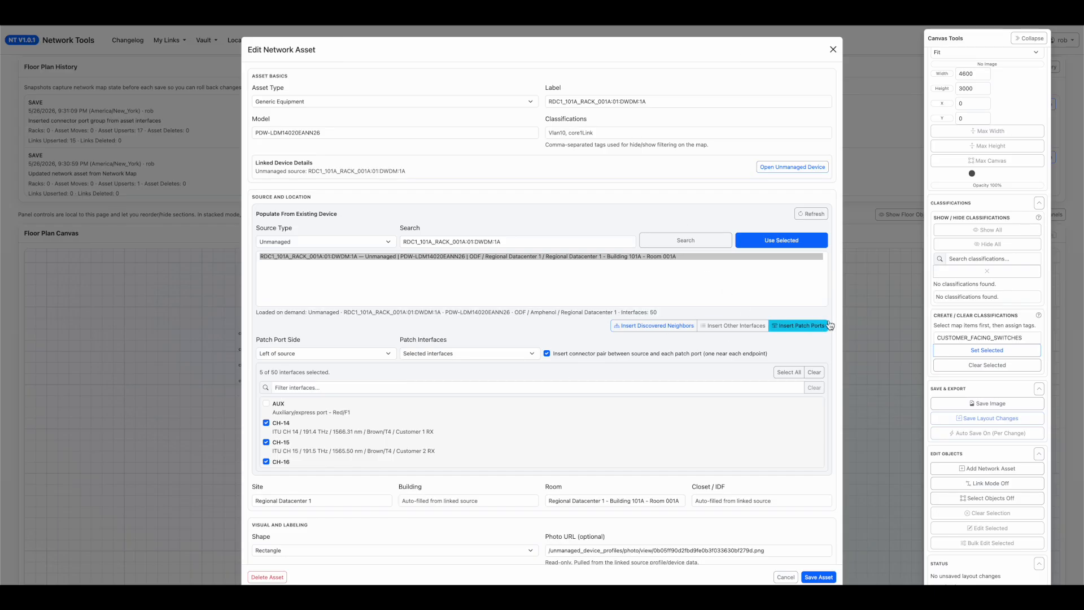
left_click(829, 577)
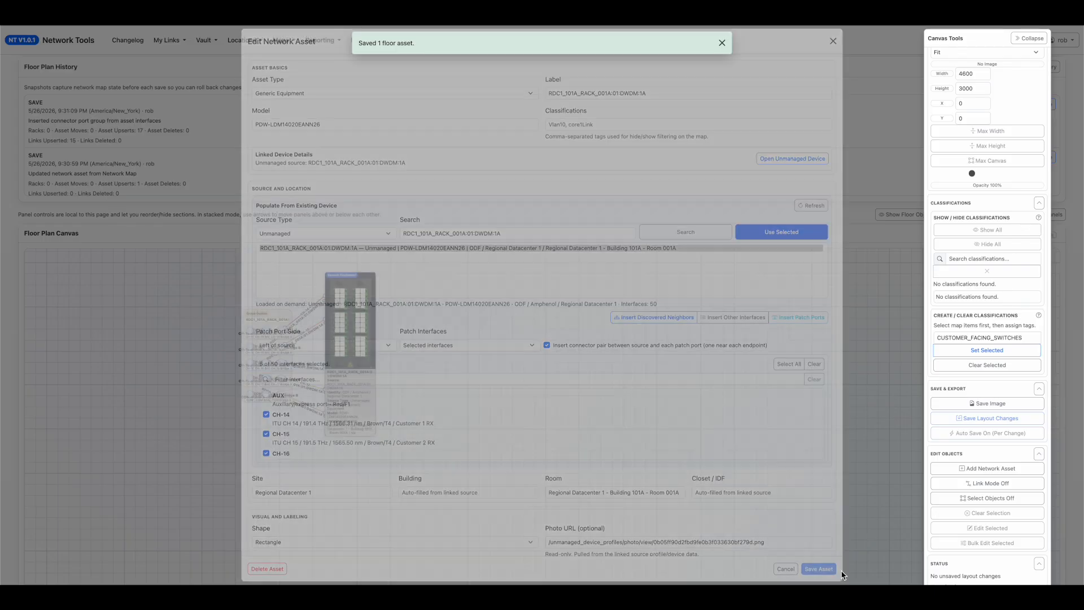
Move the DWDM:1A asset away from its port group and enlarge the group outline in width and height.
left_click_drag(373, 342, 509, 358)
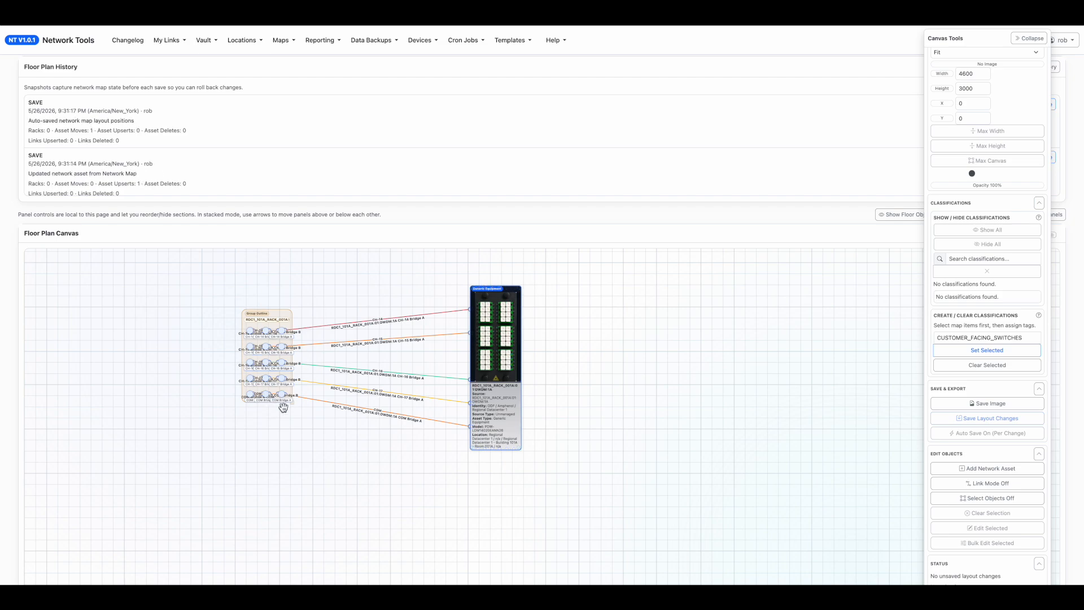
left_click_drag(292, 402, 305, 523)
left_click_drag(280, 309, 279, 345)
mouse_move(296, 415)
left_mouse_down()
mouse_move(300, 402)
mouse_move(235, 488)
mouse_move(302, 383)
mouse_move(283, 389)
mouse_move(287, 403)
left_mouse_up()
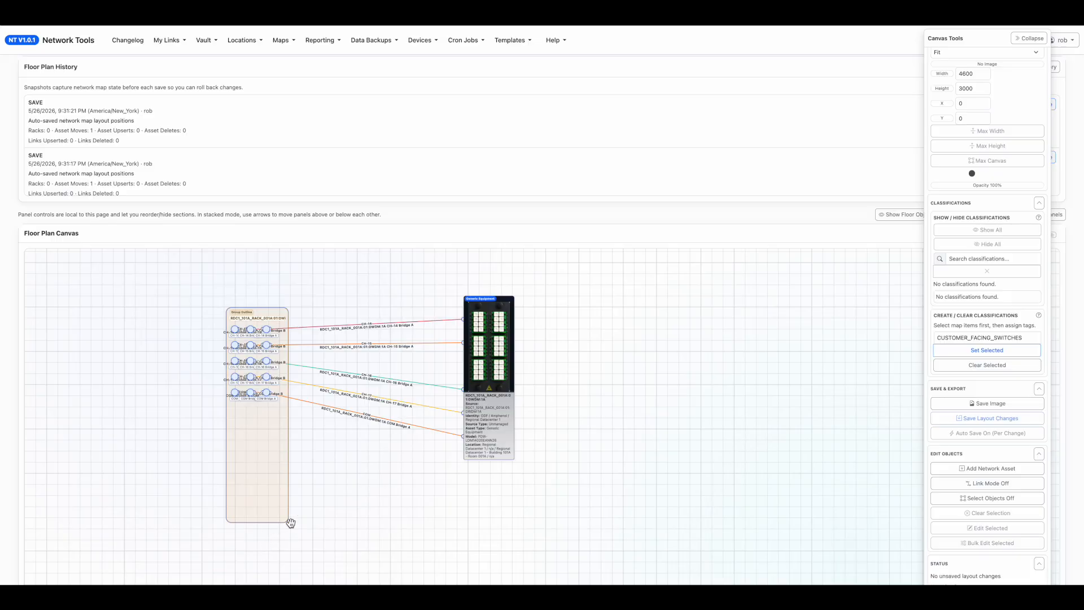
left_click_drag(288, 522, 371, 527)
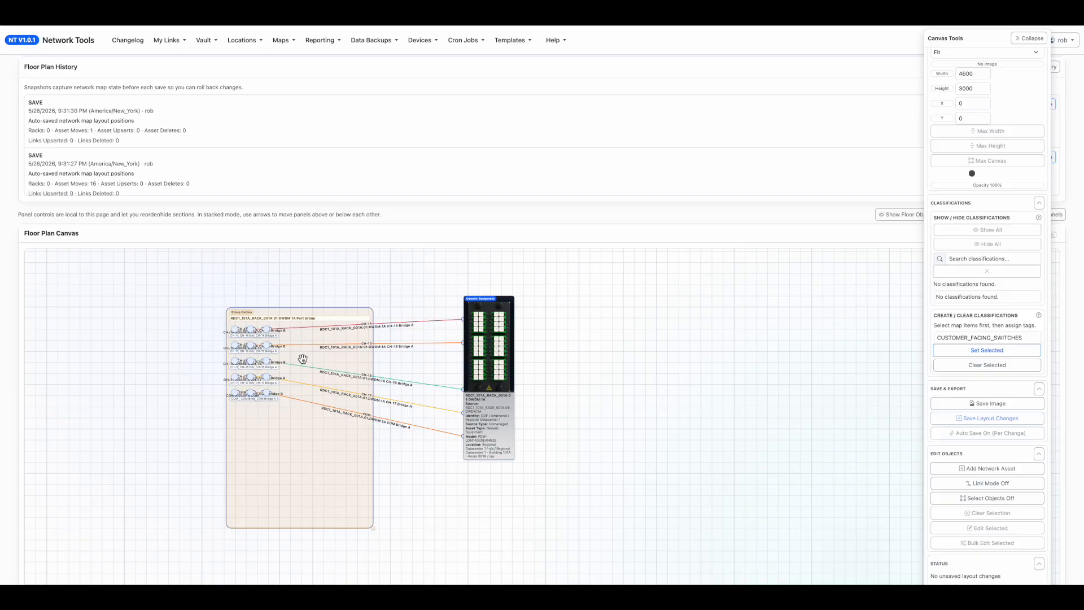
Select the connector column nearest the DWDM:1A asset with its links, and spread the connectors out from the port group.
left_click(971, 499)
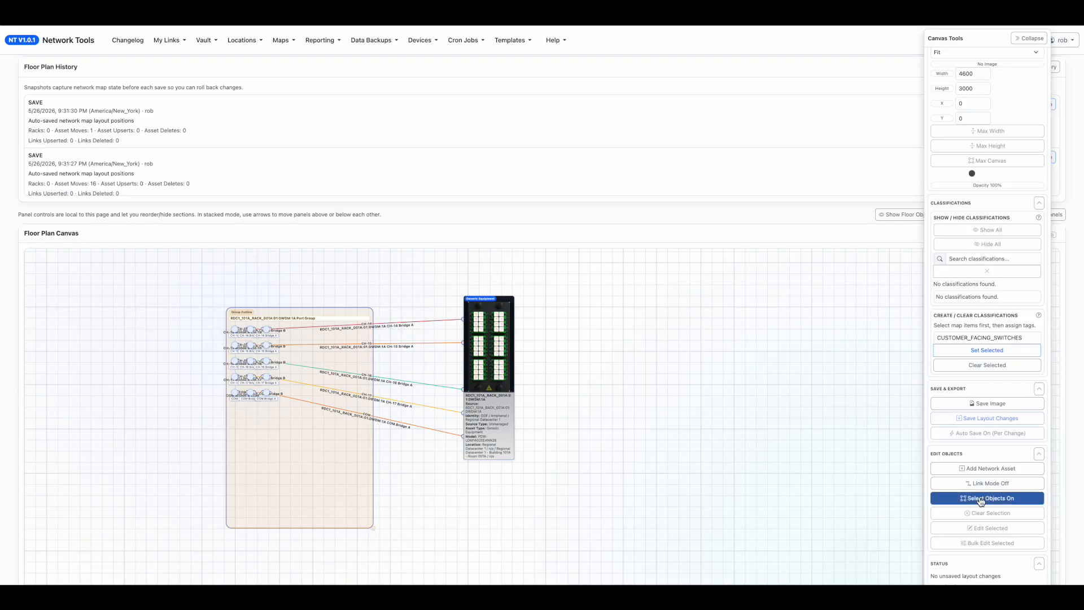
left_click_drag(291, 418, 265, 324)
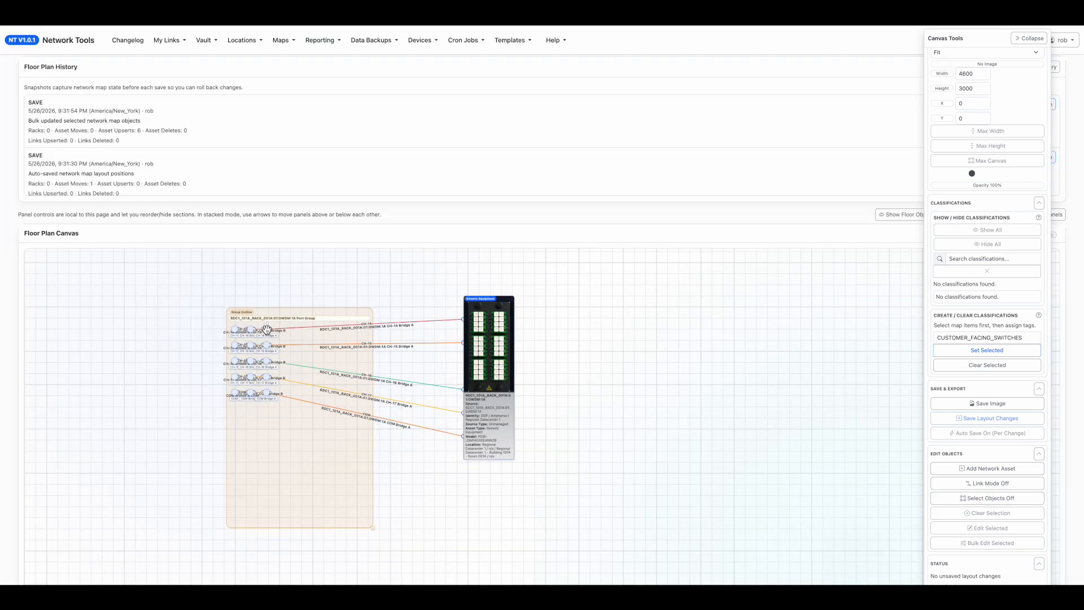
left_click_drag(372, 516, 405, 516)
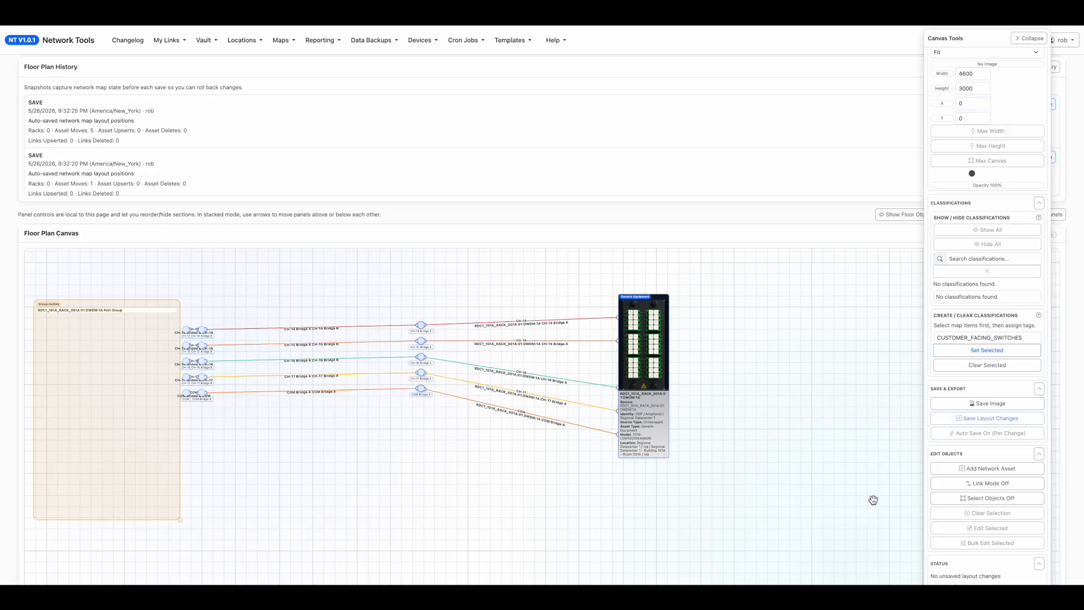
Select the five Bridge B connectors with their links and open them for bulk editing.
left_click(986, 498)
left_click_drag(205, 394, 186, 323)
left_click(990, 543)
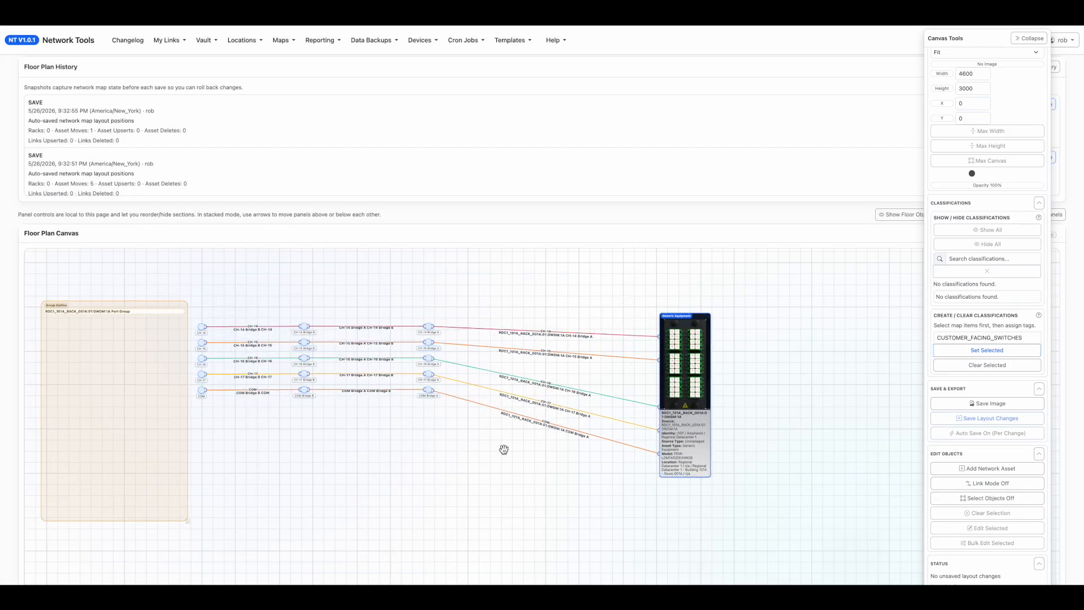
Select the COM connector row with its links and bulk-edit its group move lock to Unlock From Group.
left_click_drag(503, 449, 214, 368)
left_click(972, 500)
left_click(982, 542)
left_click(573, 208)
left_click(576, 220)
left_click(548, 195)
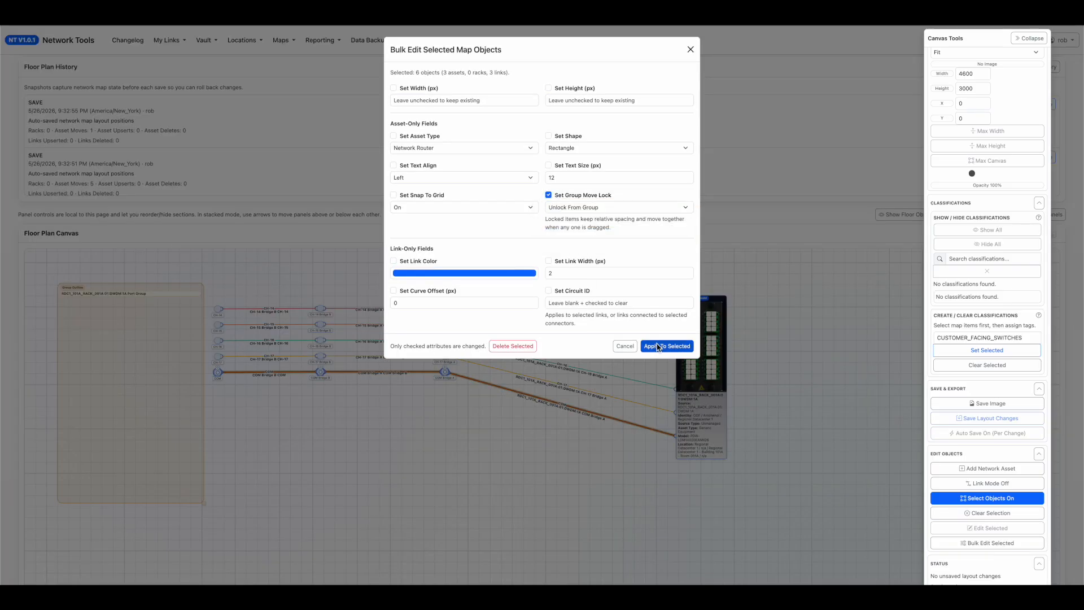
left_click(658, 346)
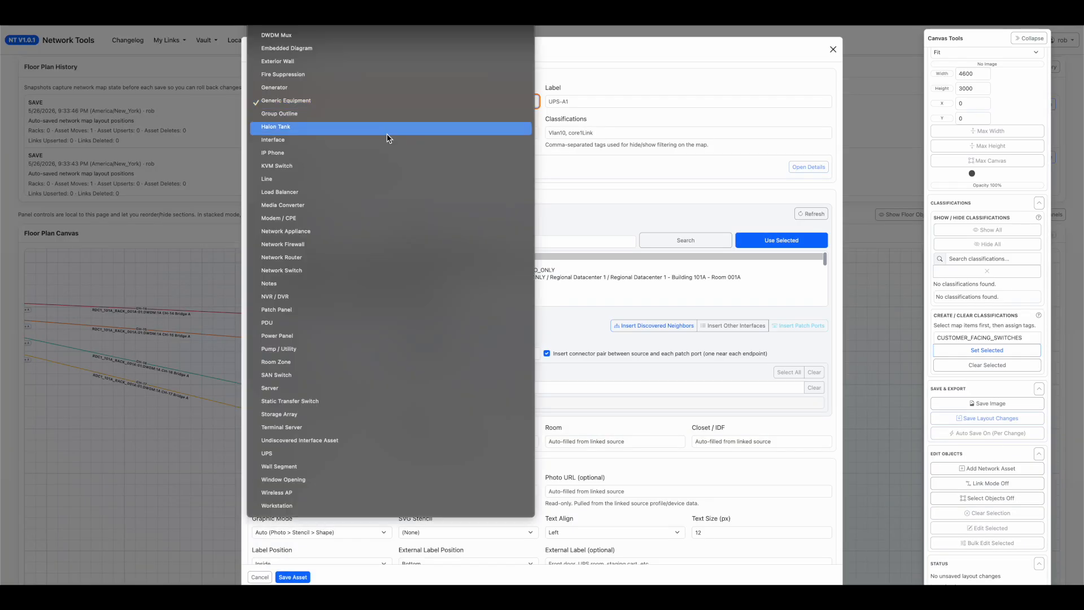
Give a network asset on the map the label PRETEND_FIELD_FIBER_PATCH.
left_click(389, 309)
left_click(617, 101)
type("PRETEND_FIELD_FIBER_PATCH")
left_click(293, 577)
left_click_drag(571, 469, 700, 446)
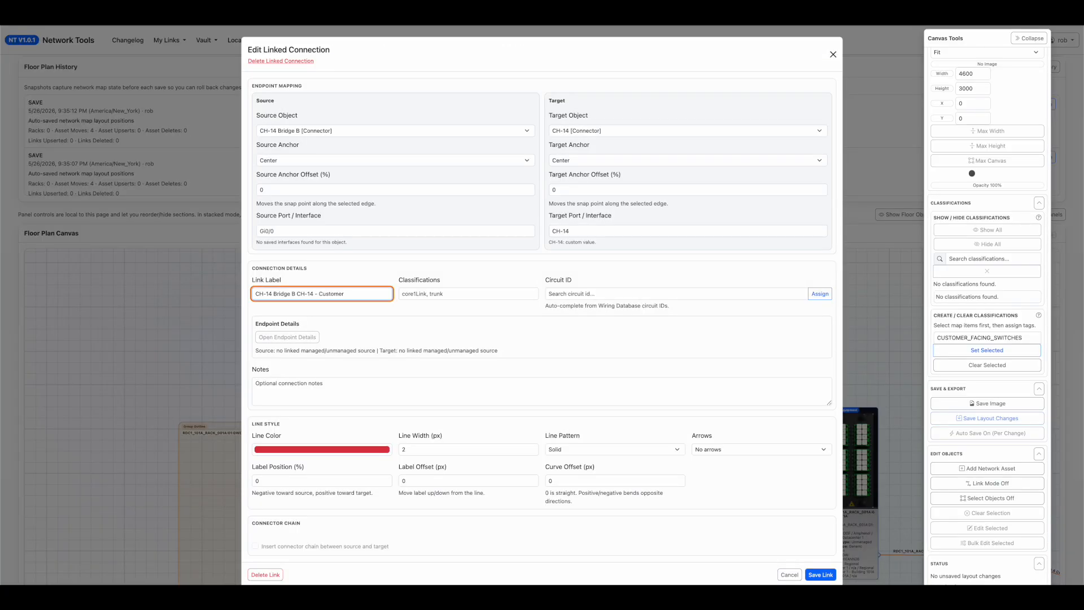
Add "Customer 1 CID / Fiber Number" style text to the labels of the links between the Bridge B and channel connectors.
double_click(333, 294)
type("Customer 1 CID / Fiber Number")
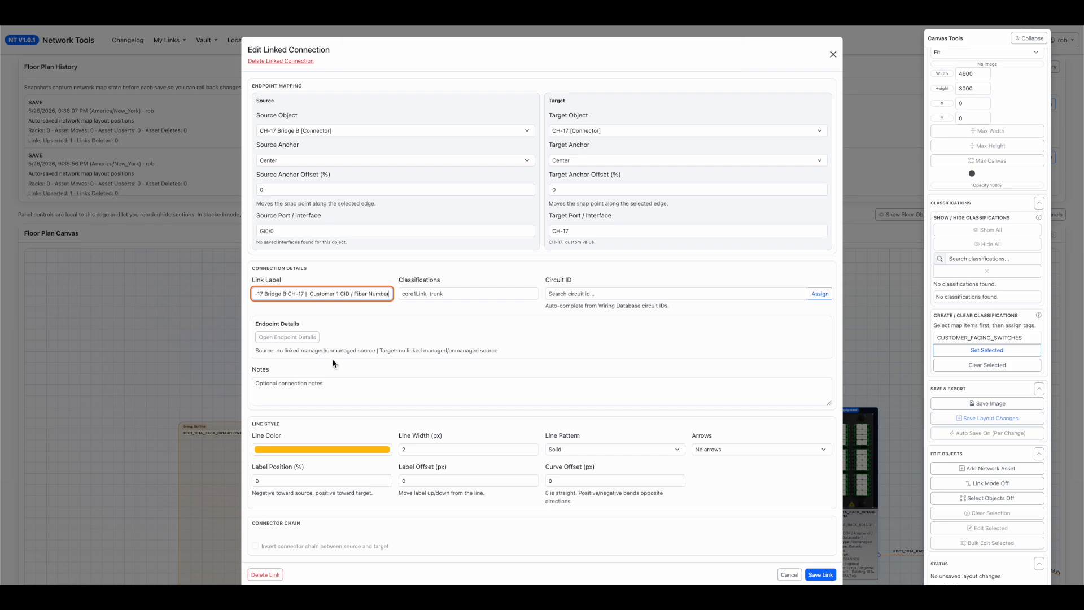
left_click(806, 574)
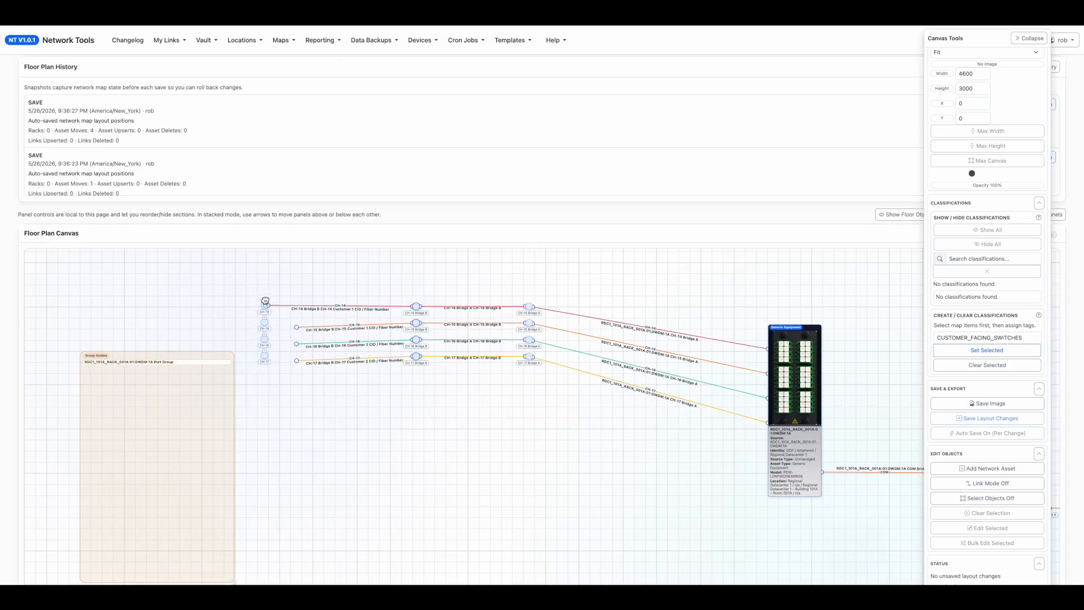
Lengthen the FIELD FIBER PATCHES group outline and move the PRETEND_FIELD_FIBER_PATCH panel inside it near its upper edge.
left_click_drag(235, 463, 390, 411)
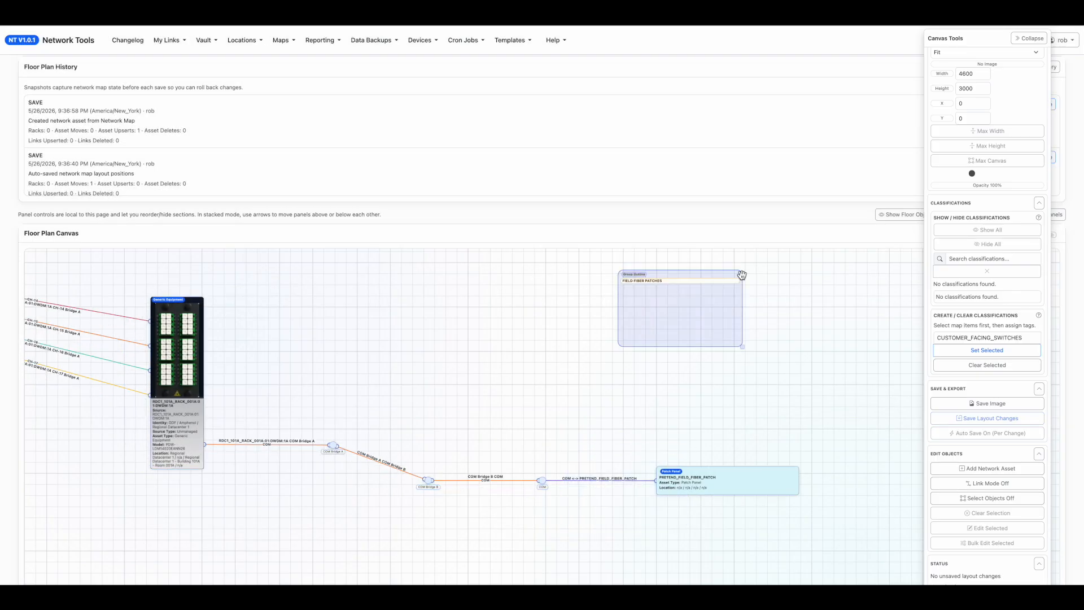
left_click_drag(810, 343, 810, 520)
left_click_drag(779, 481, 780, 312)
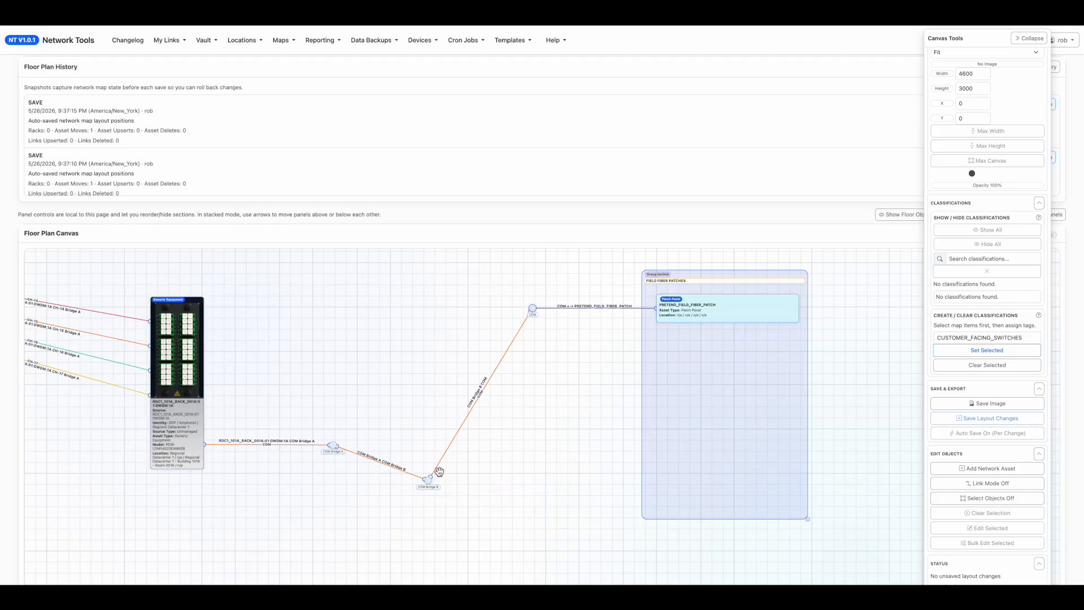
Line up the COM connectors in a row with the field fiber patch panel and select the diagram's objects.
left_click_drag(428, 480, 424, 310)
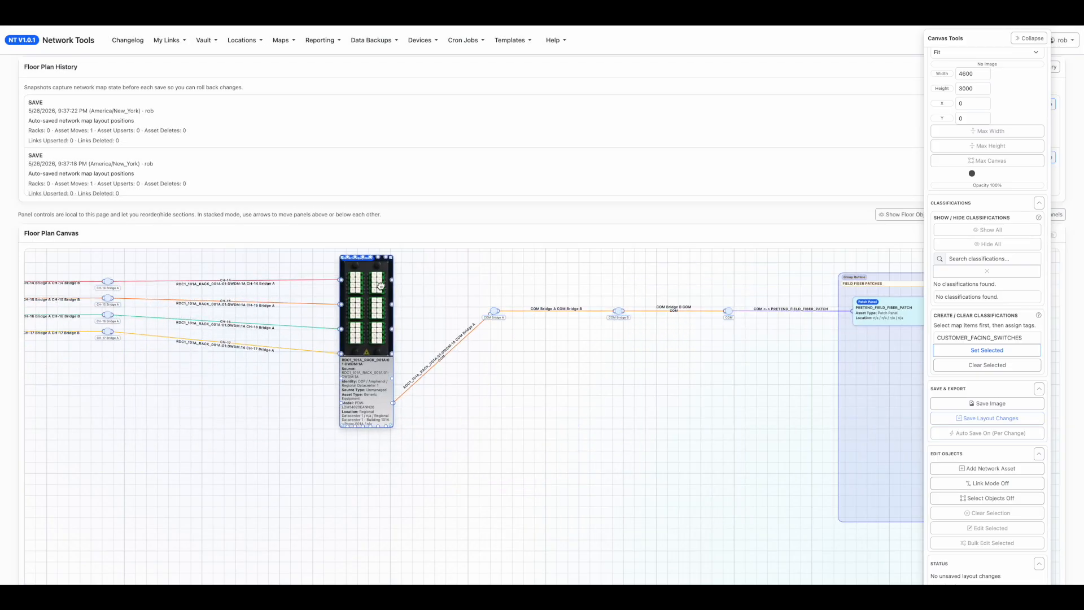
left_click(987, 498)
left_click_drag(835, 418, 103, 175)
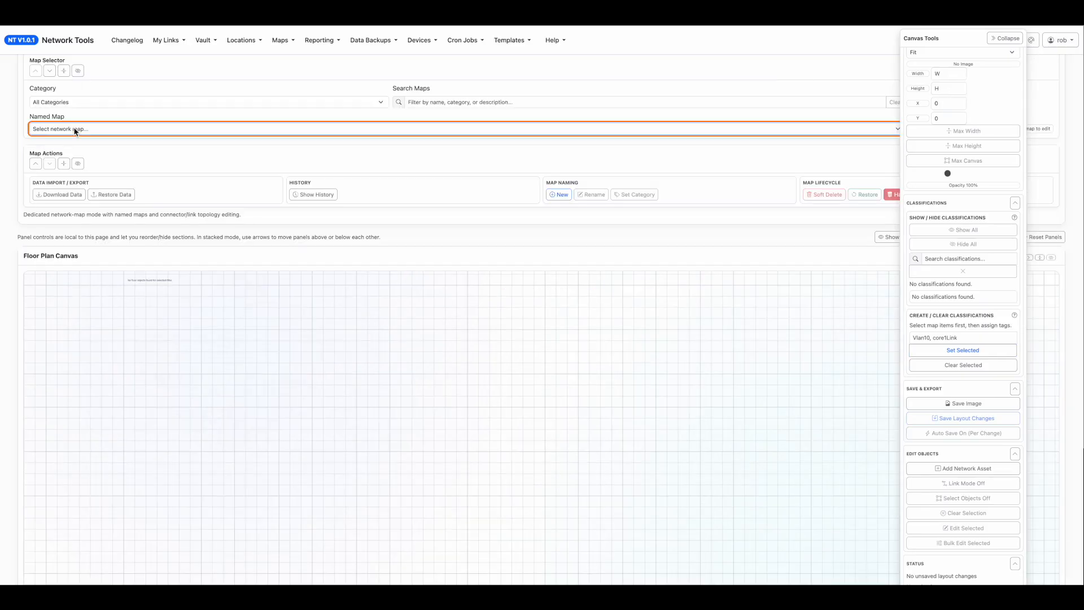
Open the ISP_CUSTOMER_FEEDS_1 network map from the CUSTOMER_FEEDS category.
left_click(76, 102)
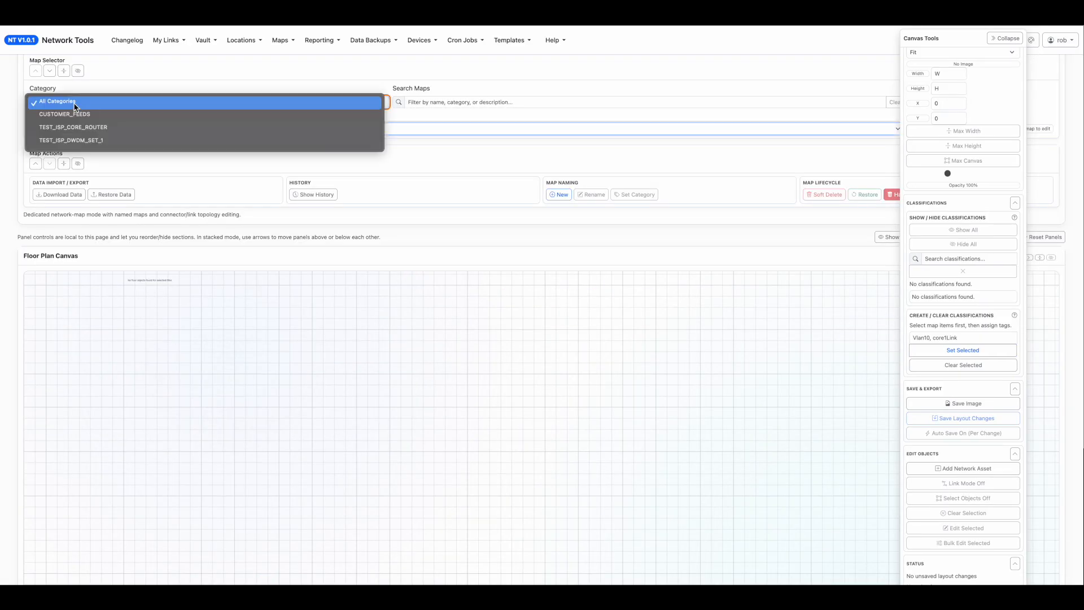
left_click(97, 119)
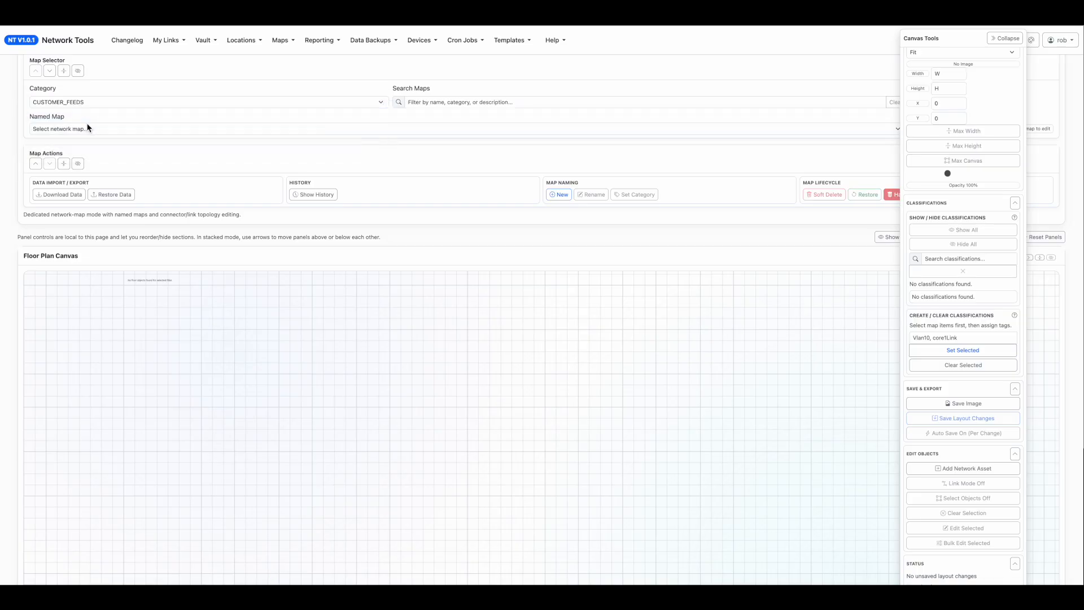
left_click(90, 128)
left_click(95, 141)
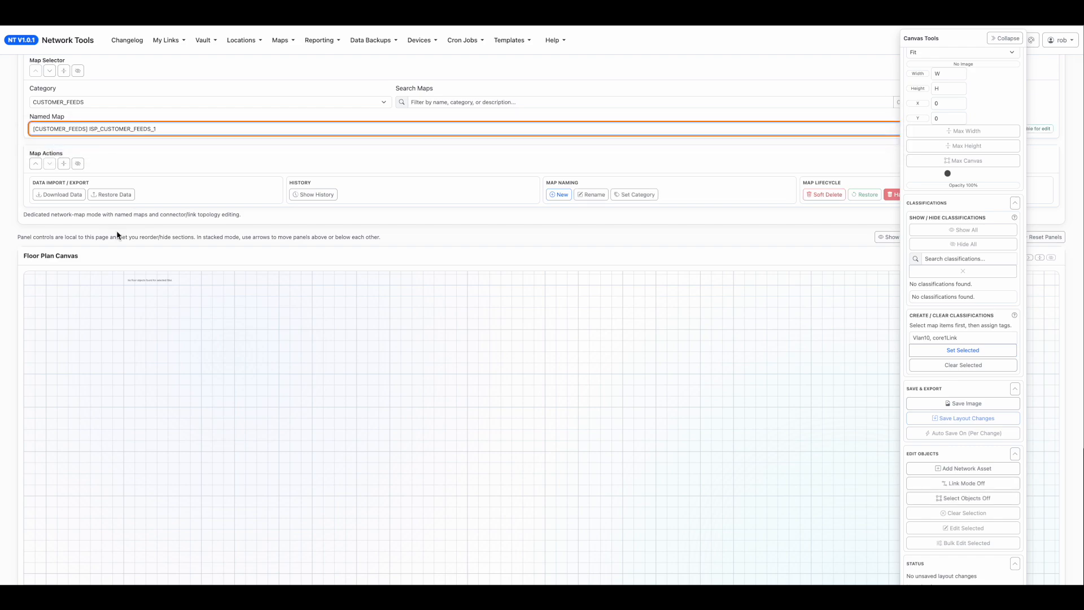
Start a new Embedded Diagram asset that uses ISP_DWDM_SET_1 as its source diagram.
left_click_drag(255, 387, 91, 318)
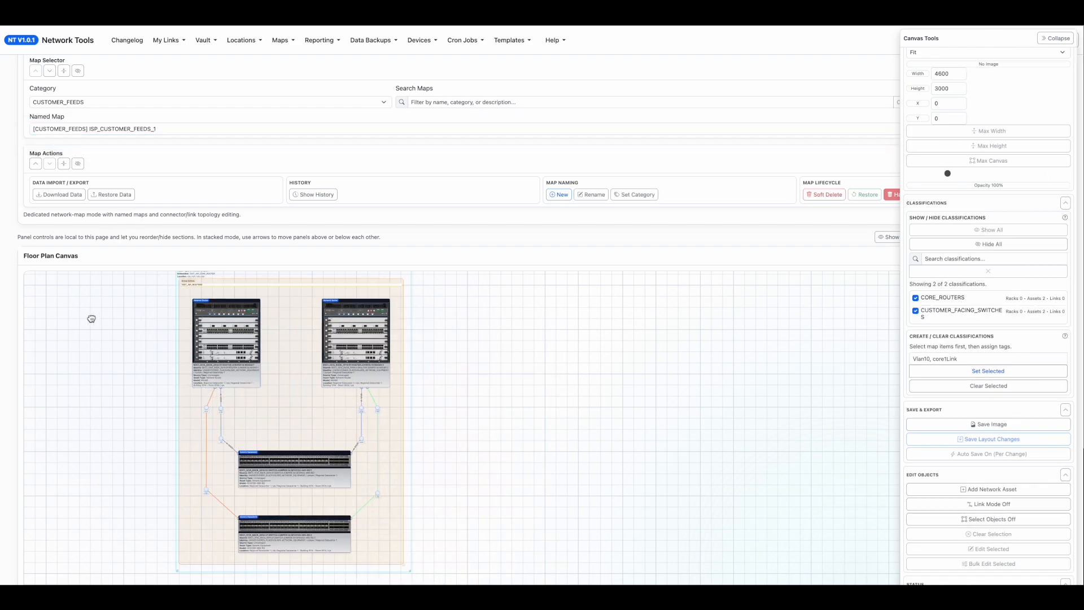
left_click_drag(557, 382, 401, 371)
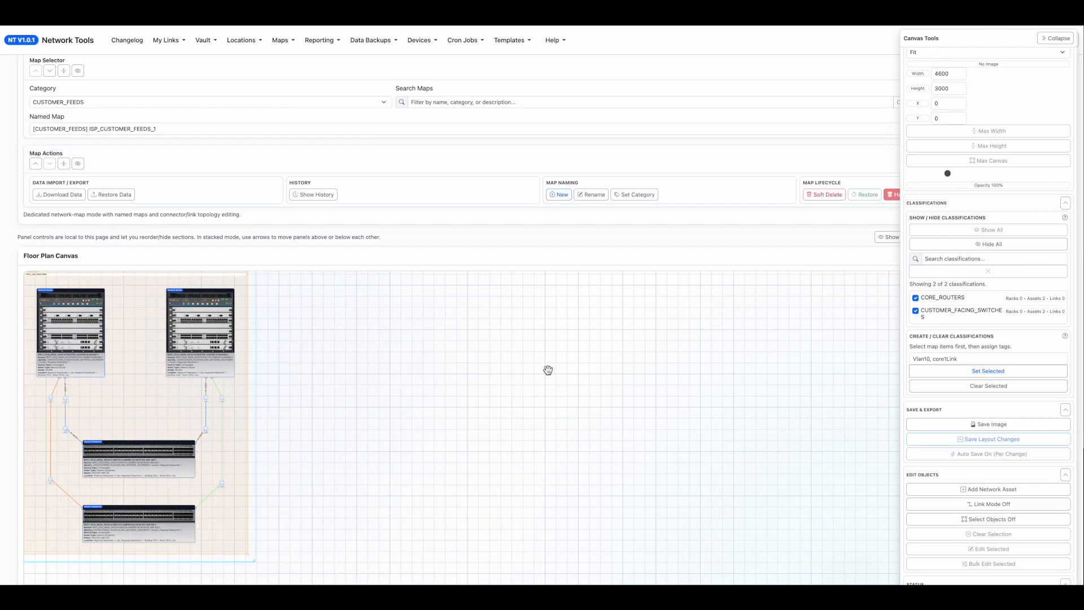
left_click(997, 495)
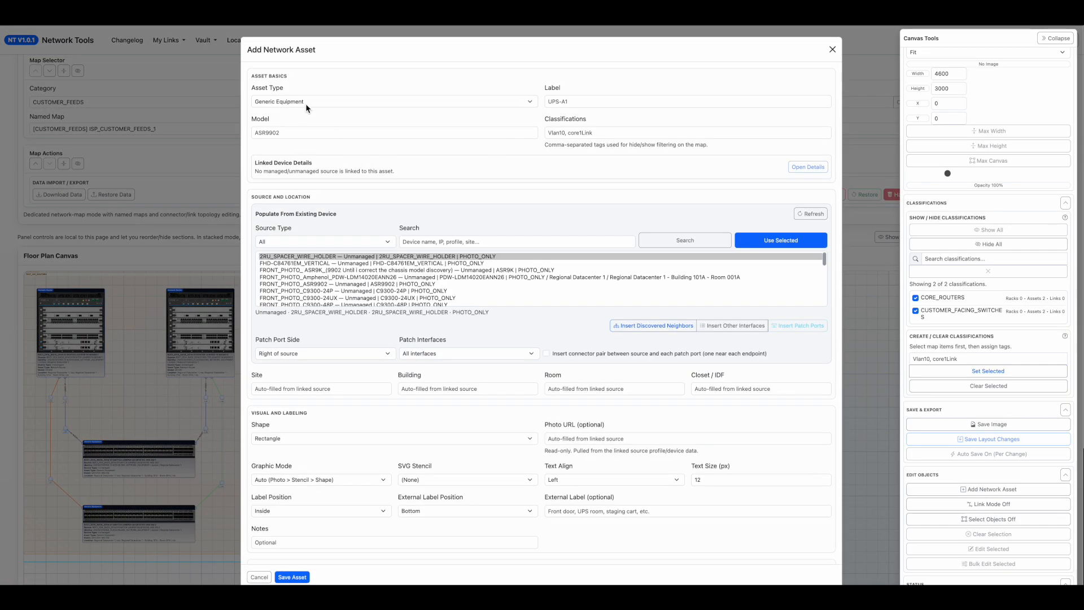
left_click(306, 104)
left_click(307, 52)
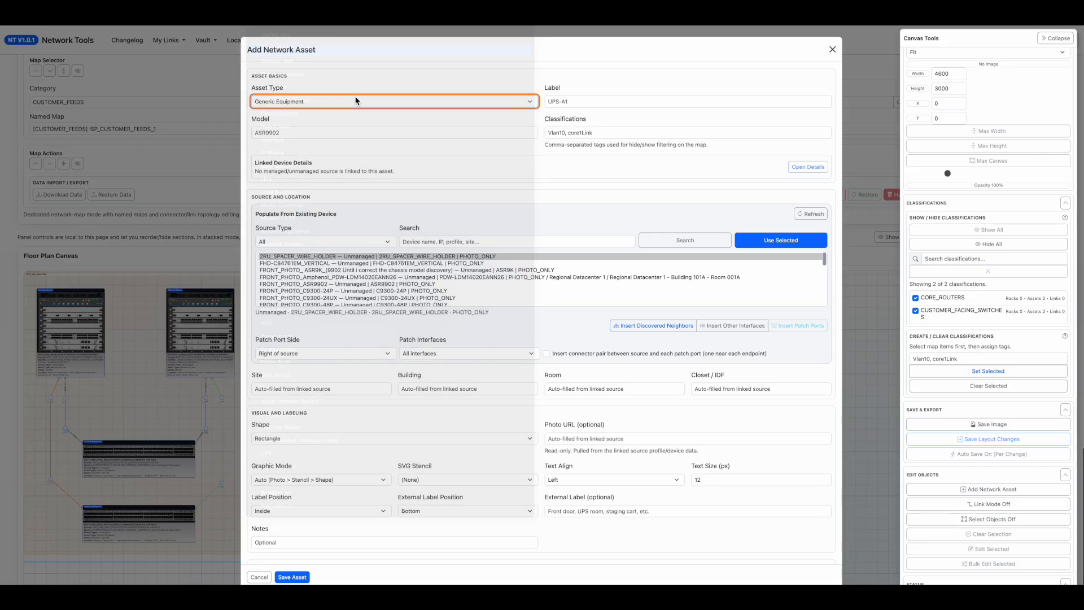
left_click(362, 191)
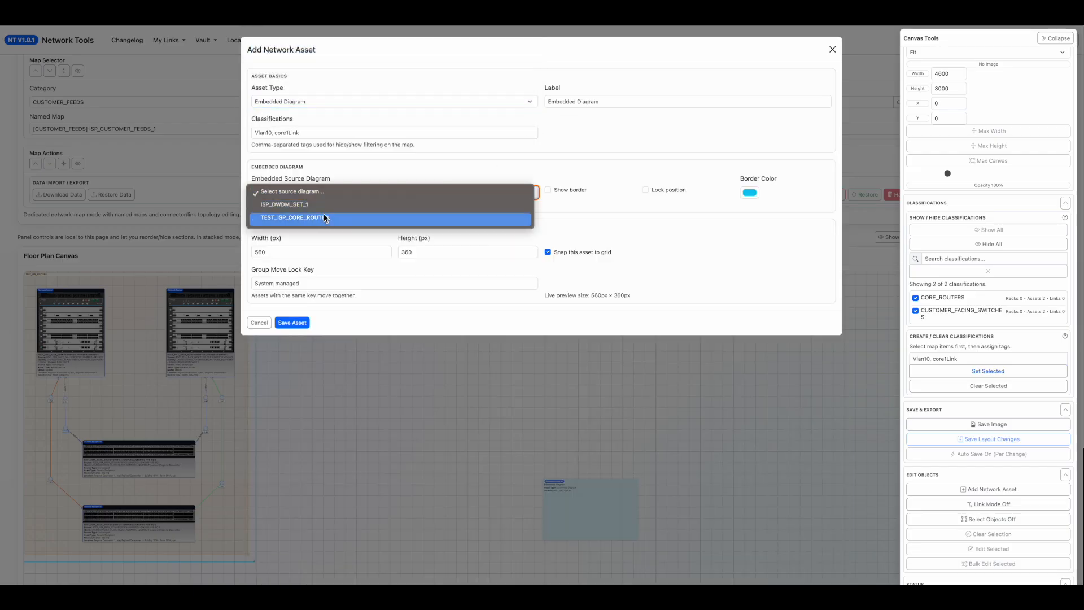
left_click(315, 206)
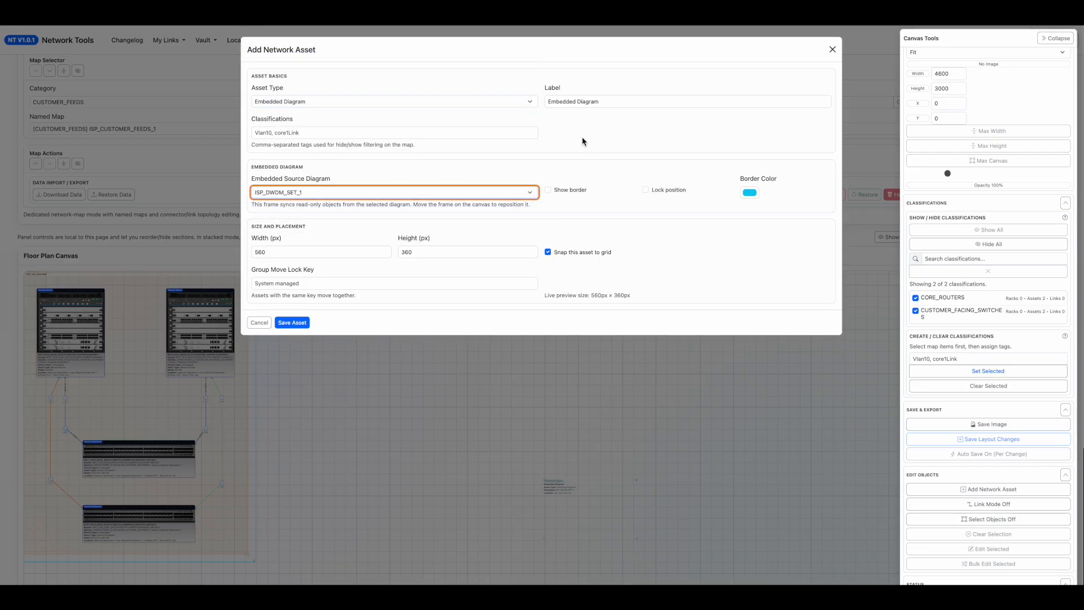
Show the embedded diagram's border in blue (RGB 20, 51, 204) and save the asset to the map.
left_click(575, 192)
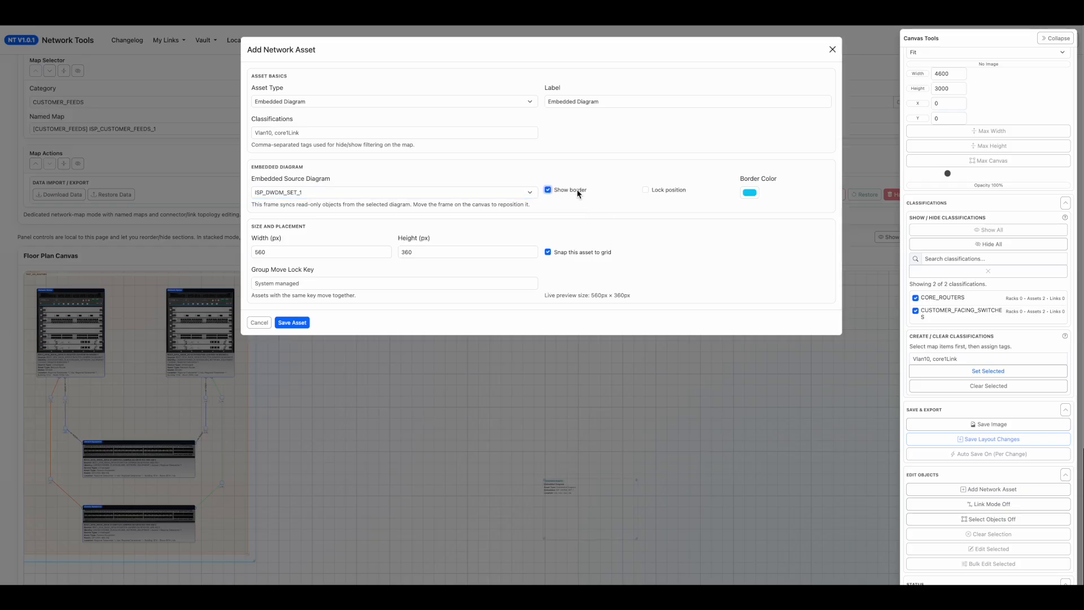
left_click(750, 193)
left_click(799, 244)
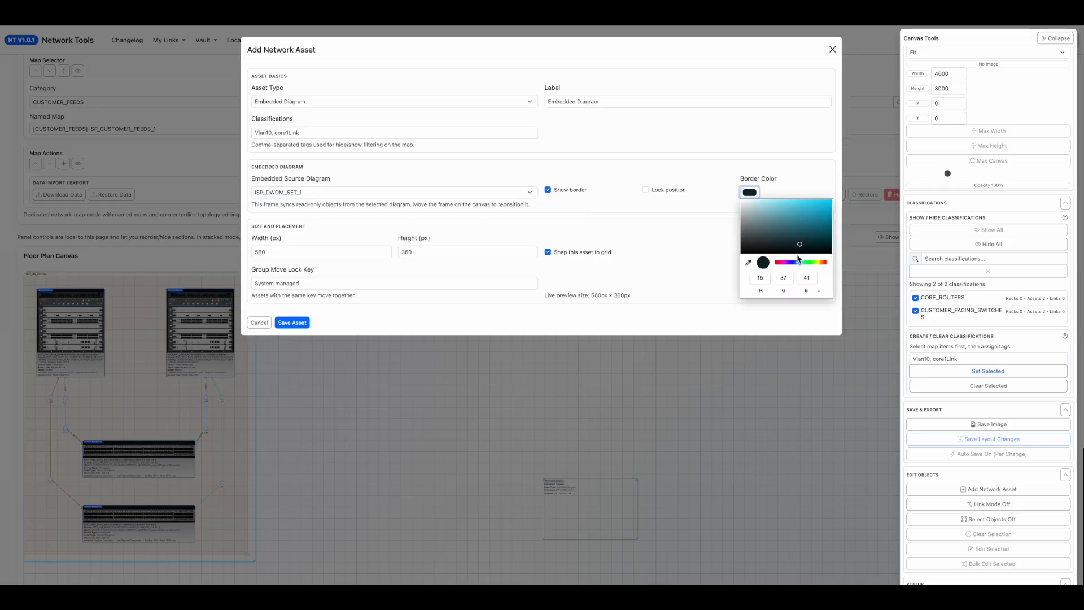
left_click(794, 262)
left_click(821, 212)
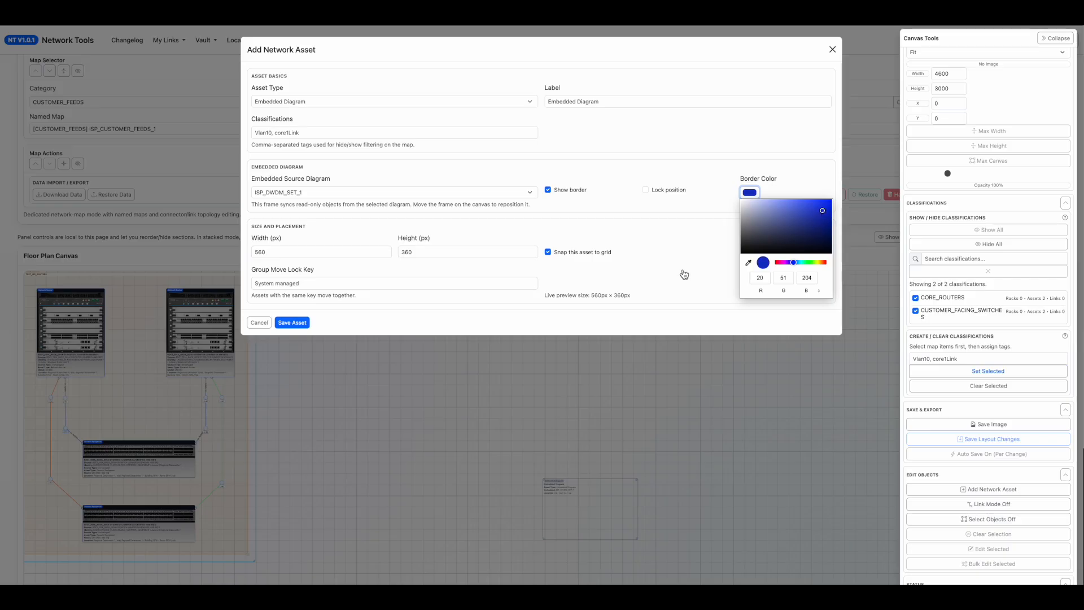
left_click(714, 269)
left_click(308, 327)
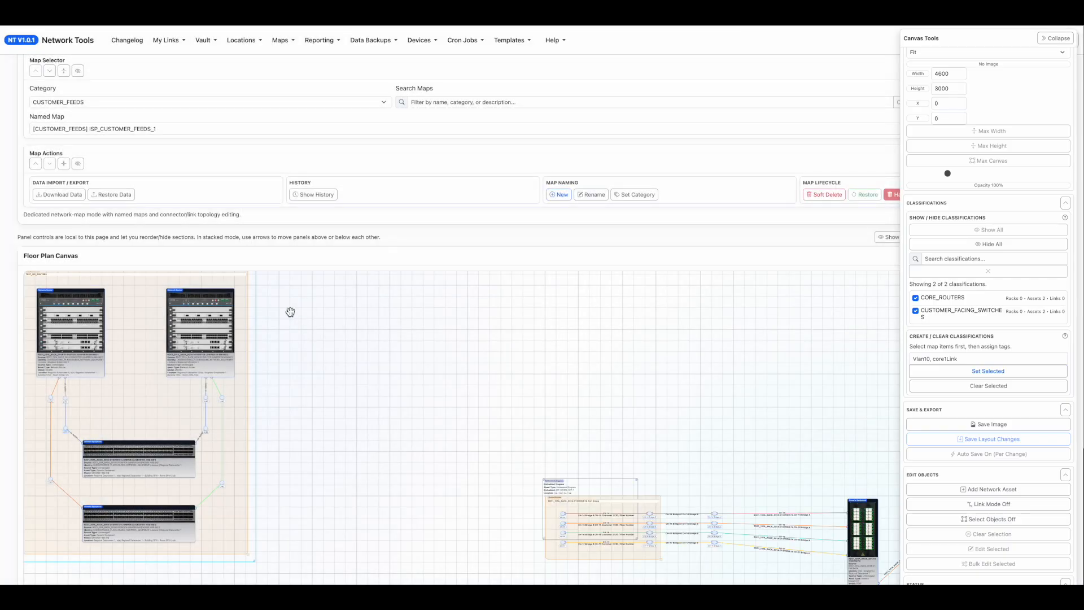
Check whether the DWDM asset inherited from ISP_DWDM_SET_1 can be edited on this map.
left_click_drag(732, 398, 684, 357)
left_click_drag(607, 461, 580, 414)
left_click_drag(785, 423, 751, 423)
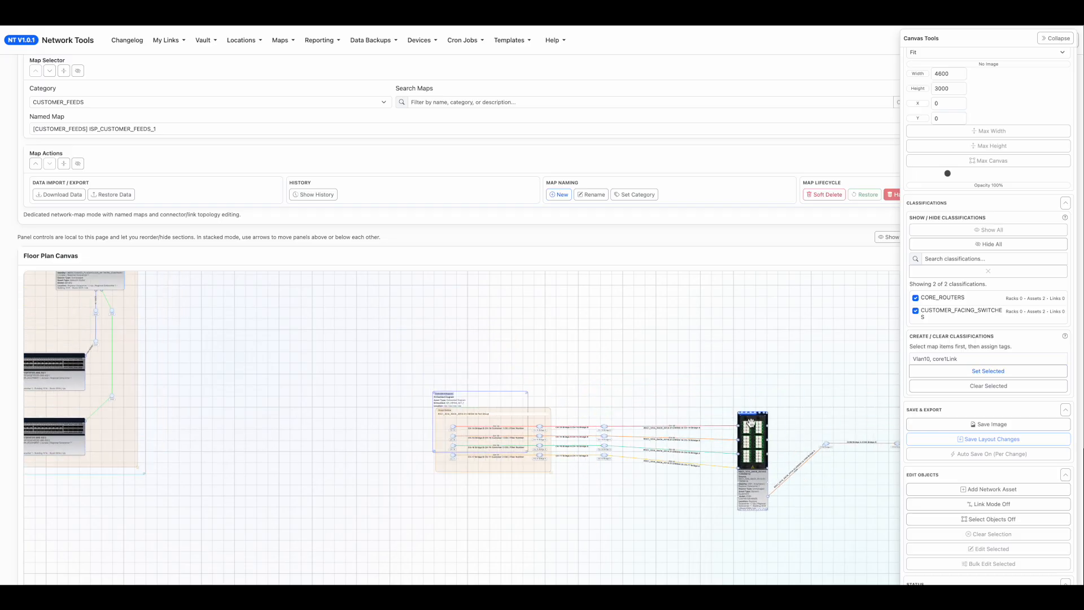
double_click(750, 422)
key("Escape")
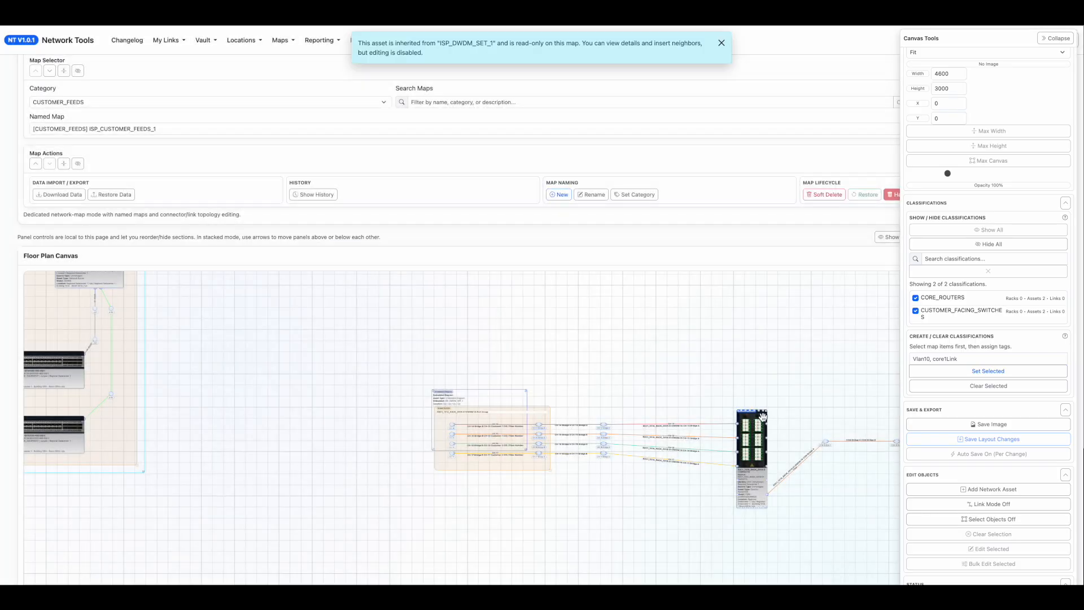
left_click_drag(763, 417, 602, 384)
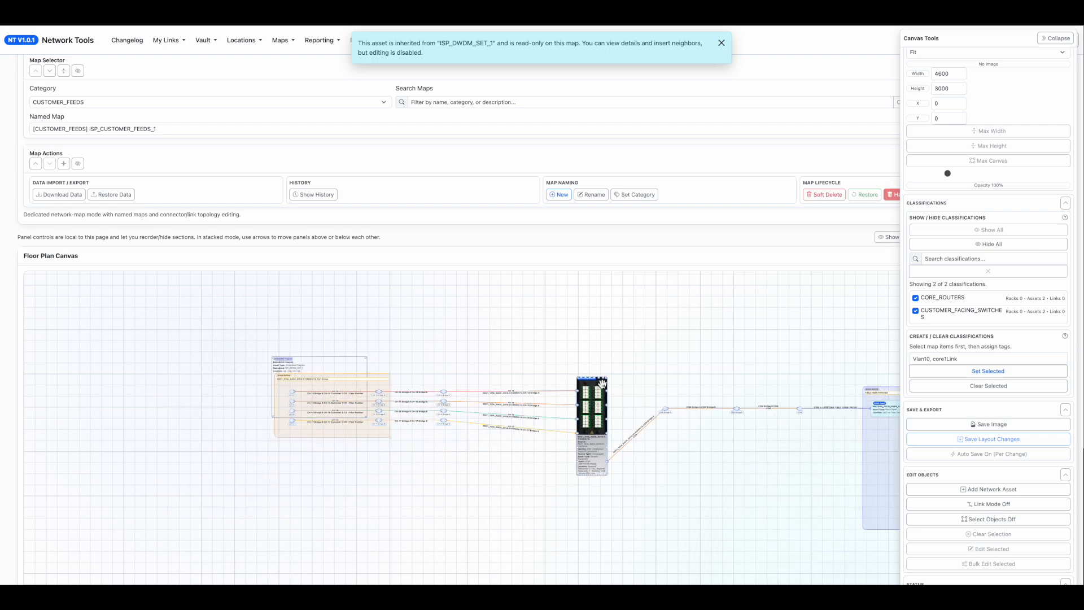
double_click(602, 384)
key("Escape")
Resize the embedded diagram's frame to about 4100 × 1120 px so it encloses the whole DWDM layout.
left_click_drag(367, 418, 884, 546)
left_click_drag(817, 561, 607, 527)
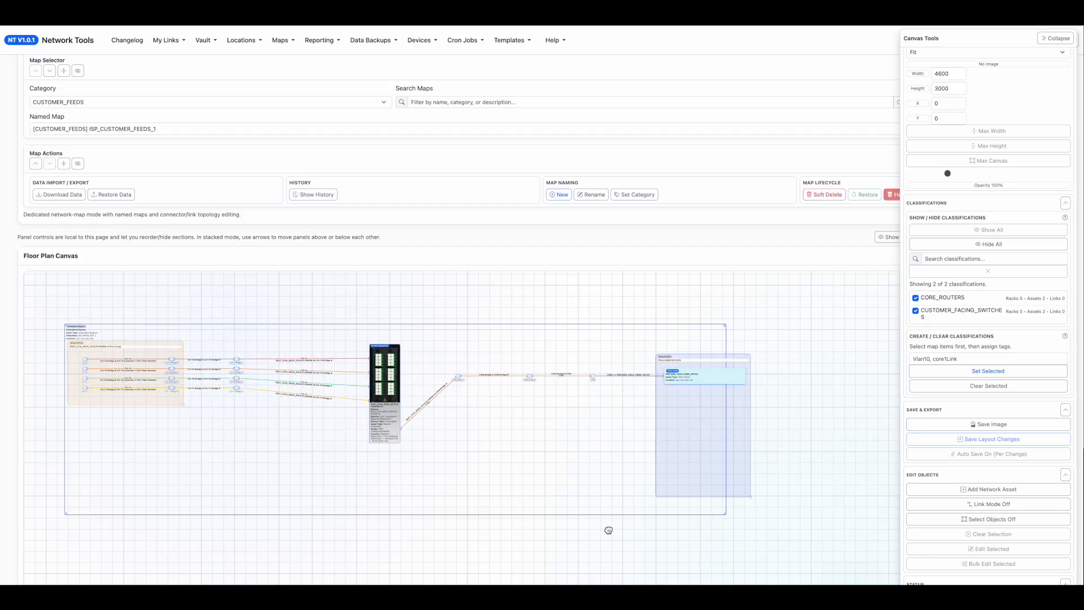
left_click_drag(722, 515, 761, 514)
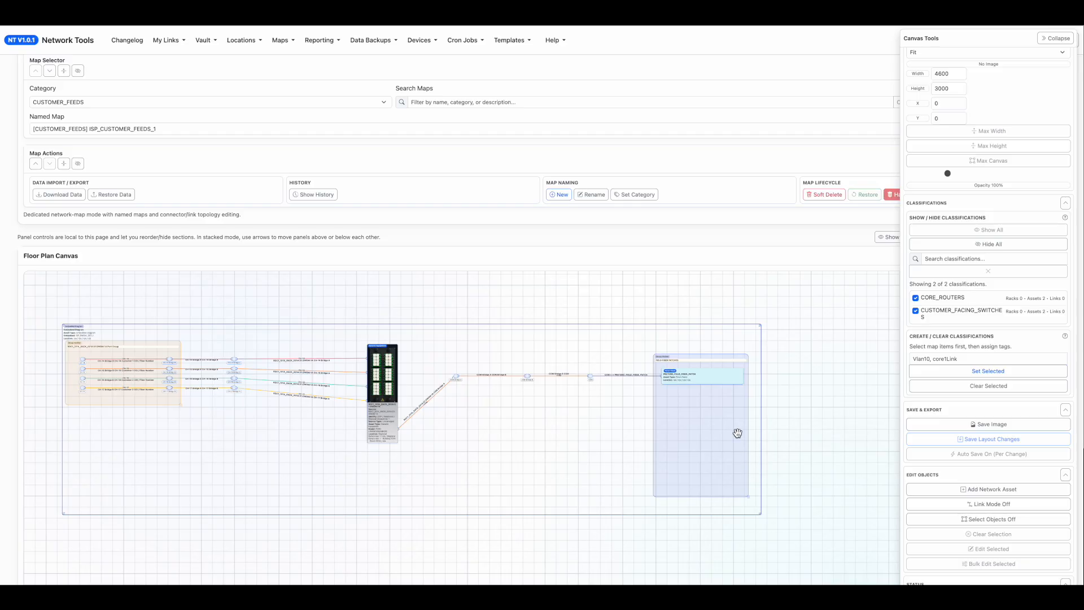
double_click(737, 434)
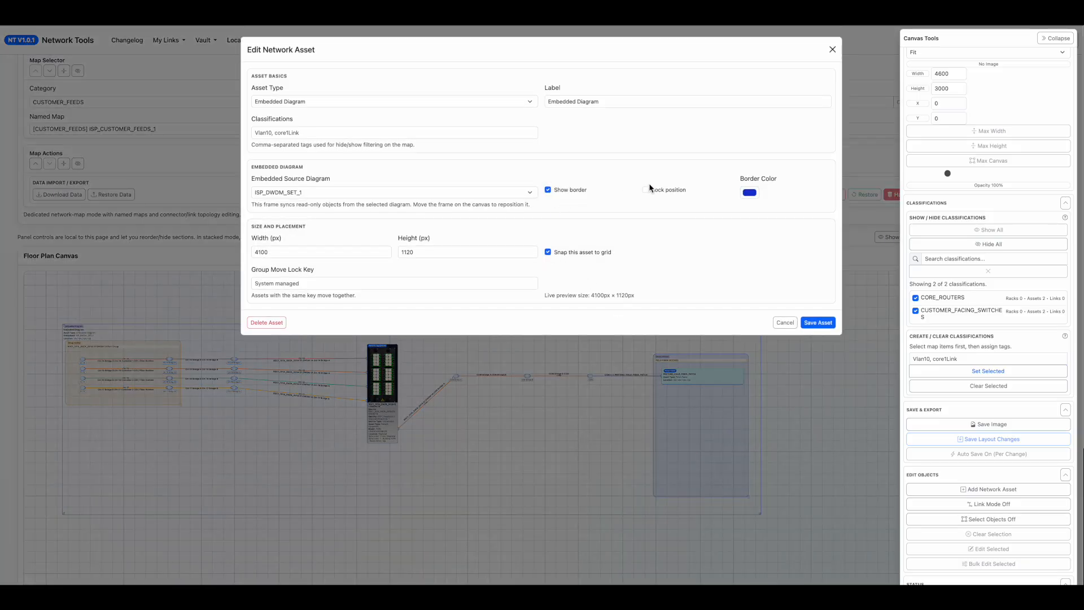
left_click(210, 319)
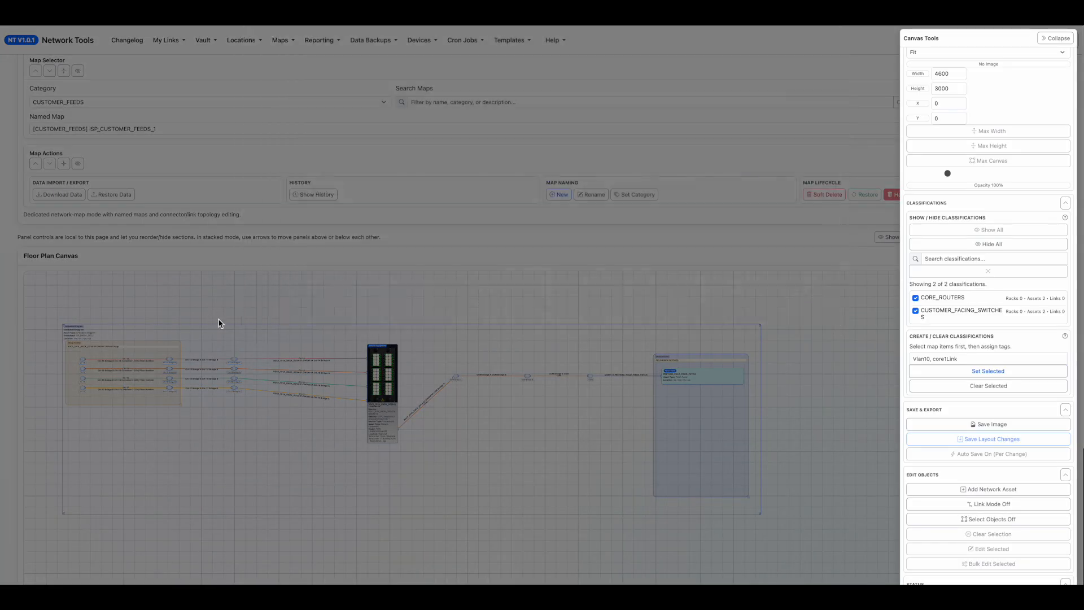
Move the embedded DWDM diagram frame lower and closer to the core router diagram.
left_click_drag(395, 347, 735, 536)
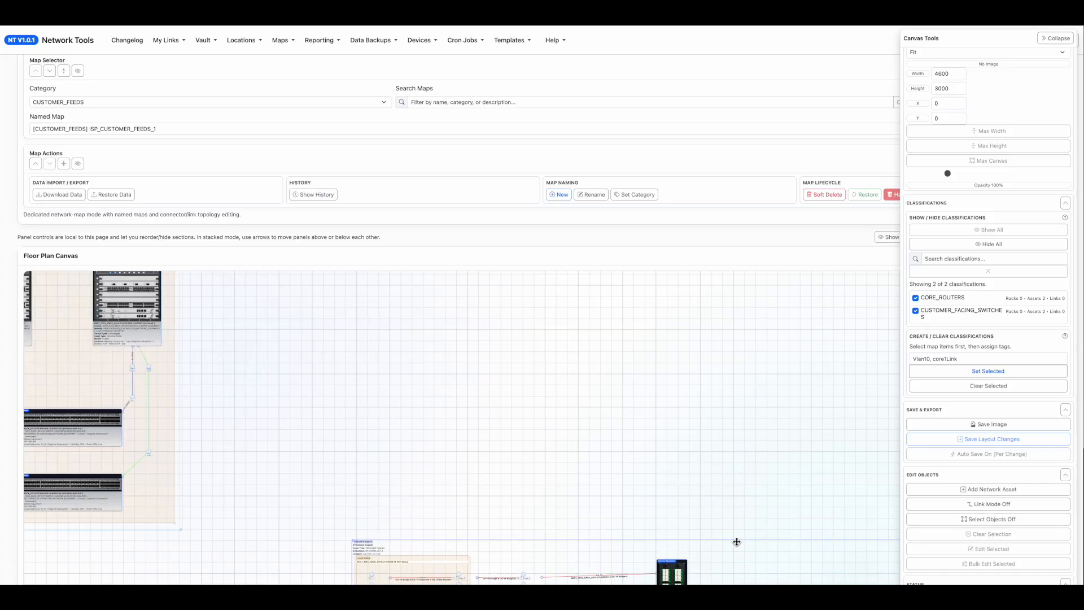
left_click_drag(607, 474, 791, 389)
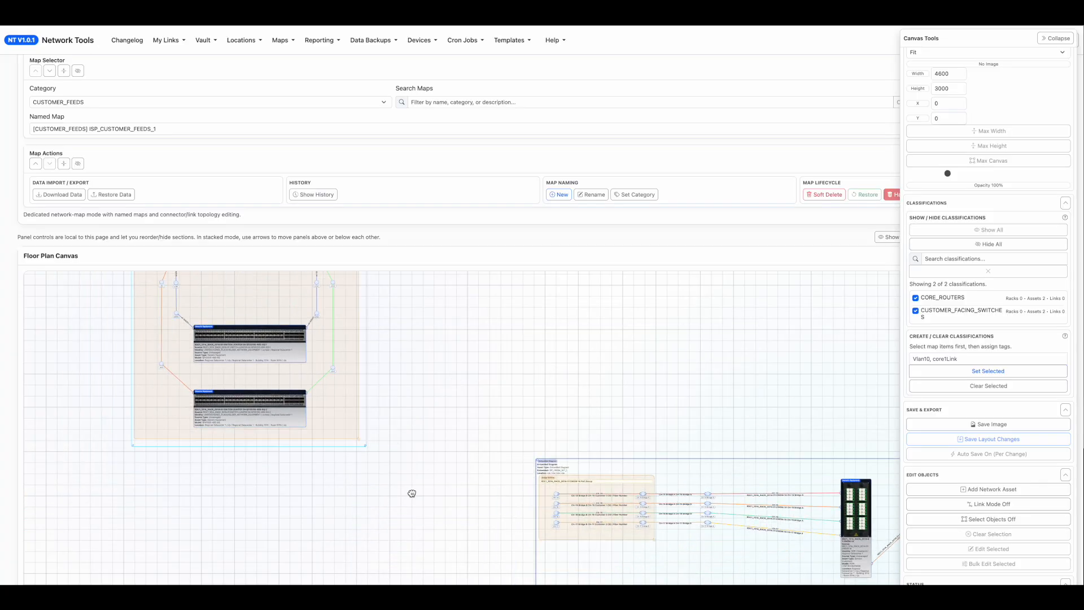
left_click_drag(402, 507, 412, 470)
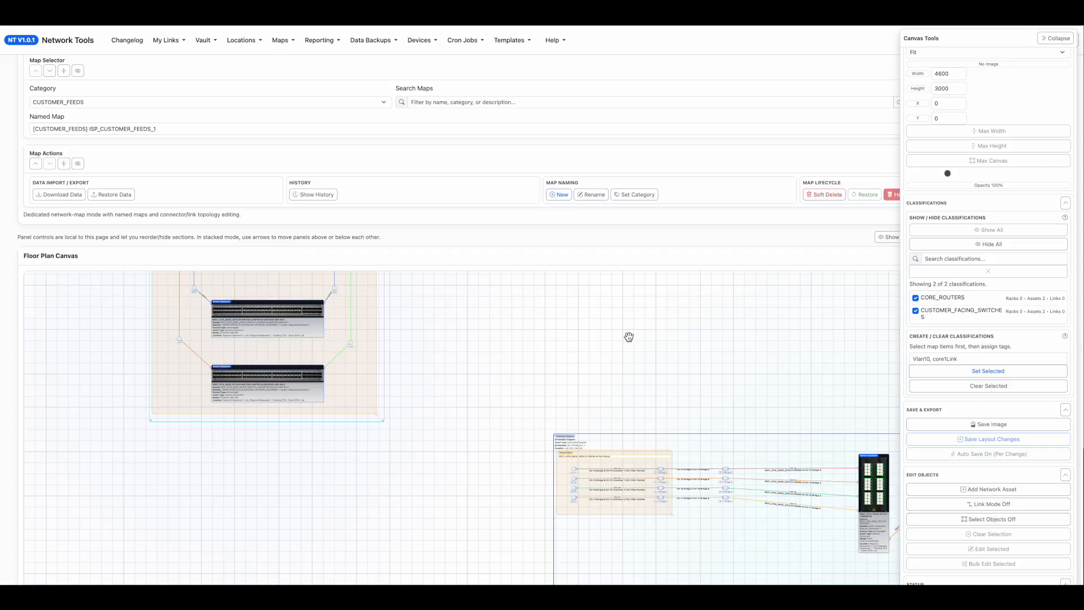
left_click_drag(629, 337, 534, 311)
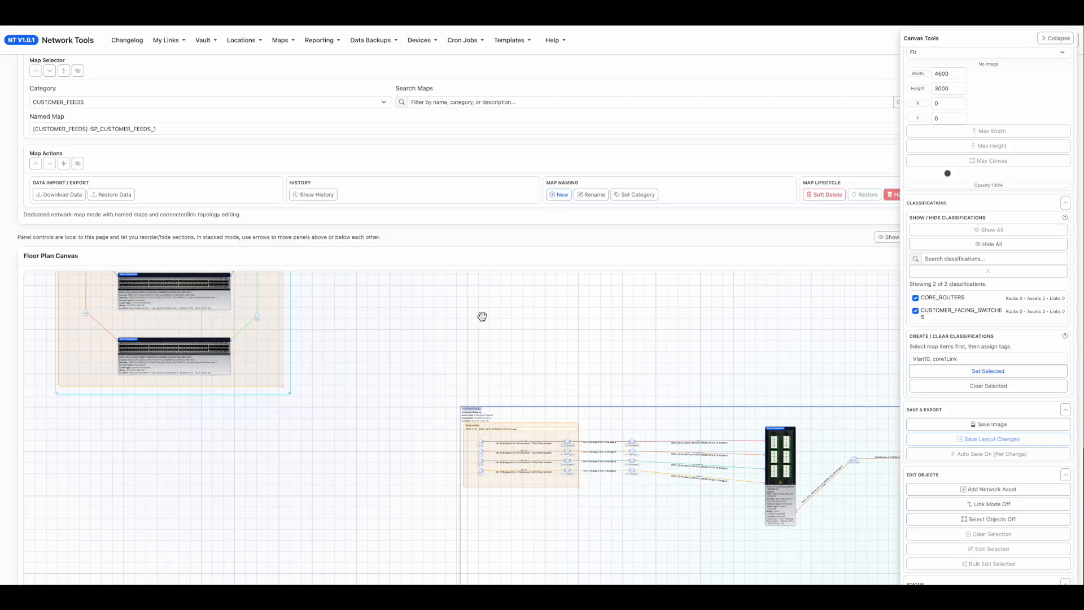
Add a set of connector assets to the customer feeds map.
left_click(968, 489)
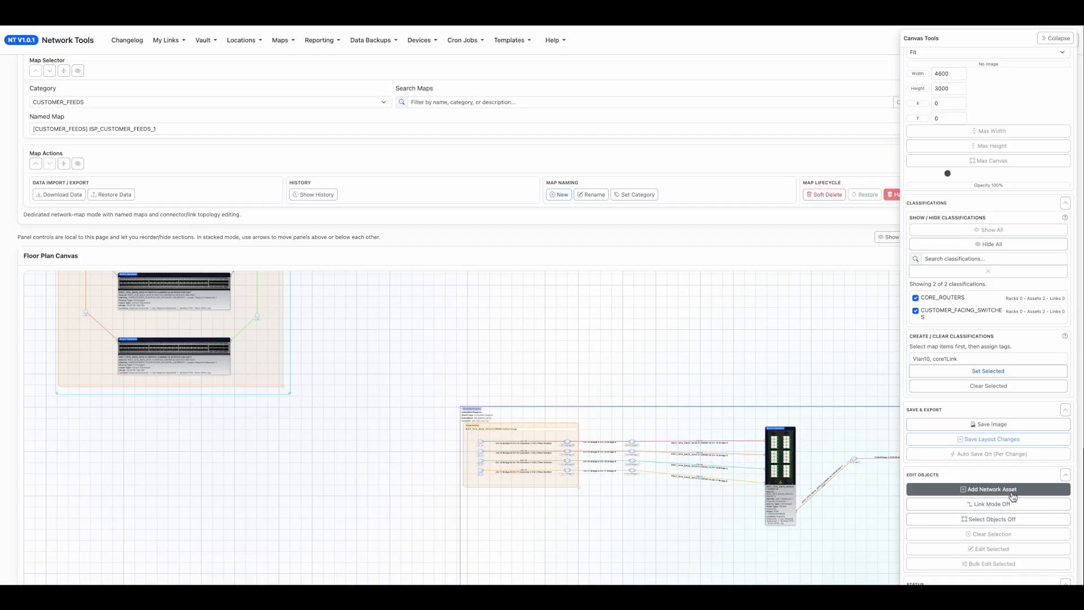
left_click(1020, 496)
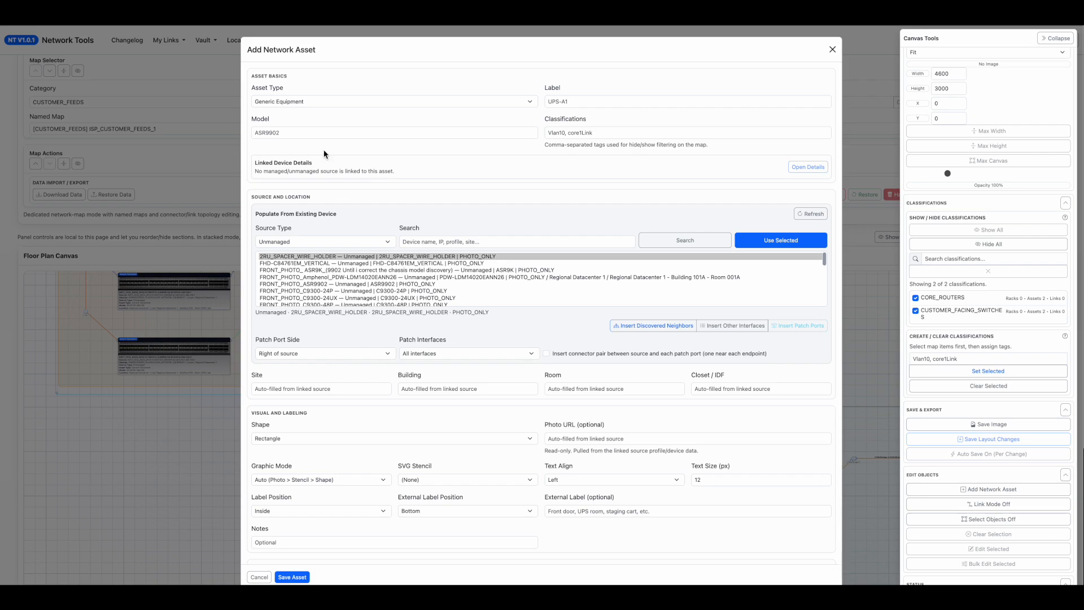
left_click(303, 100)
left_click(280, 29)
left_click(281, 219)
left_click(259, 576)
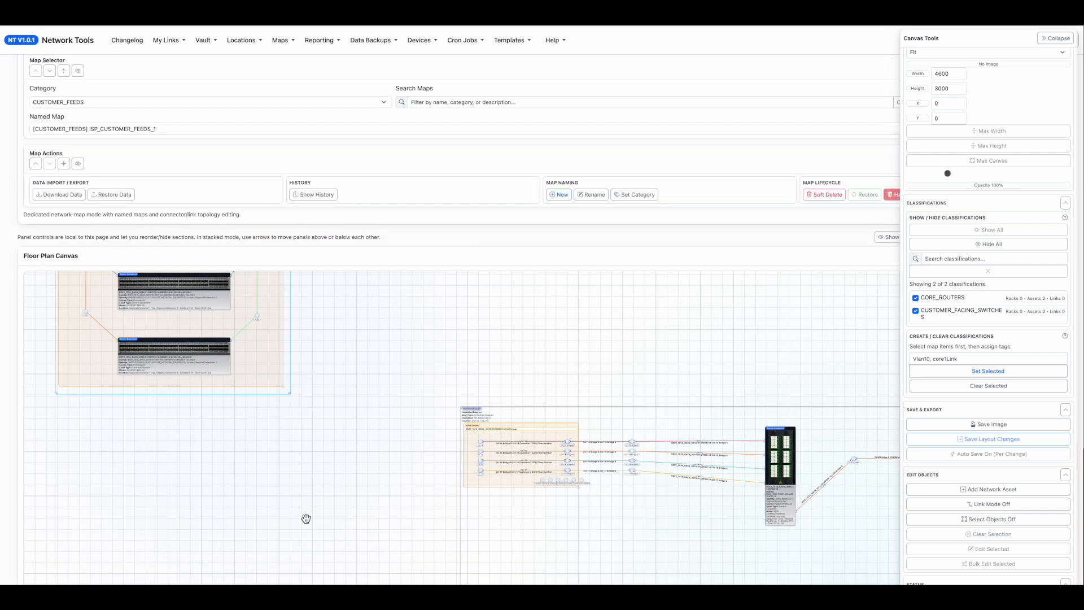
Spread connectors between the lower customer-facing switch and the embedded DWDM diagram, and link the switch to the nearest one.
scroll(373, 522, "up", 5)
left_click_drag(656, 422, 402, 357)
left_click_drag(460, 418, 643, 491)
left_click_drag(853, 496, 270, 308)
Label the link from the lower switch to its nearest connector Customer1 and save it.
double_click(292, 349)
triple_click(314, 358)
type("Customer1")
left_click(820, 578)
Link the three connectors in a chain, and connect the last one to both CH-14 and CH-15 in the embedded diagram.
left_click_drag(314, 389, 459, 431)
left_click_drag(458, 432, 586, 431)
left_click_drag(586, 431, 728, 428)
left_click_drag(587, 432, 729, 444)
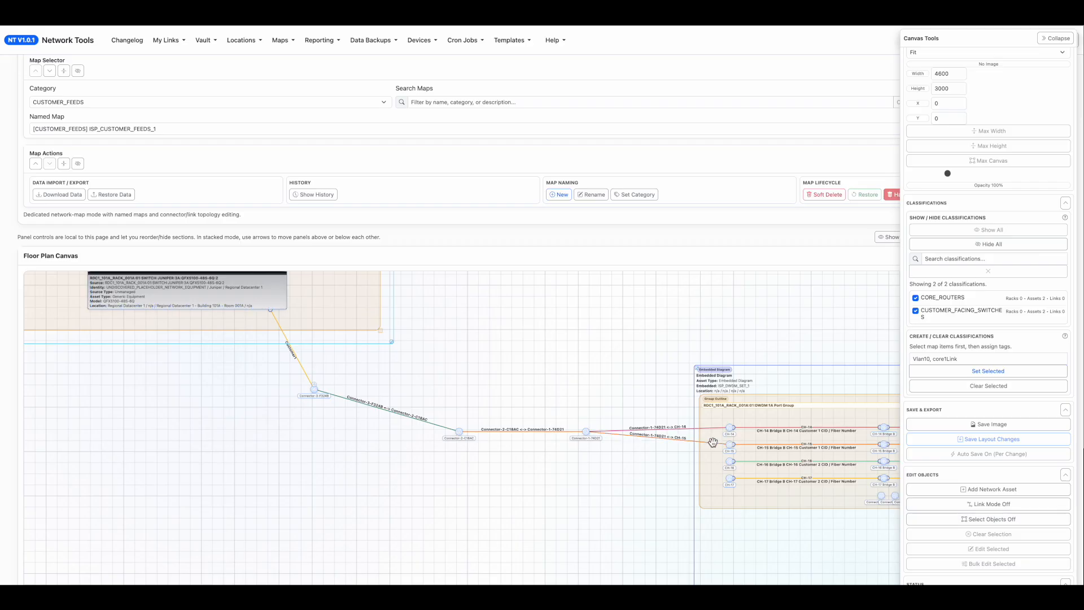
left_click_drag(638, 472, 347, 461)
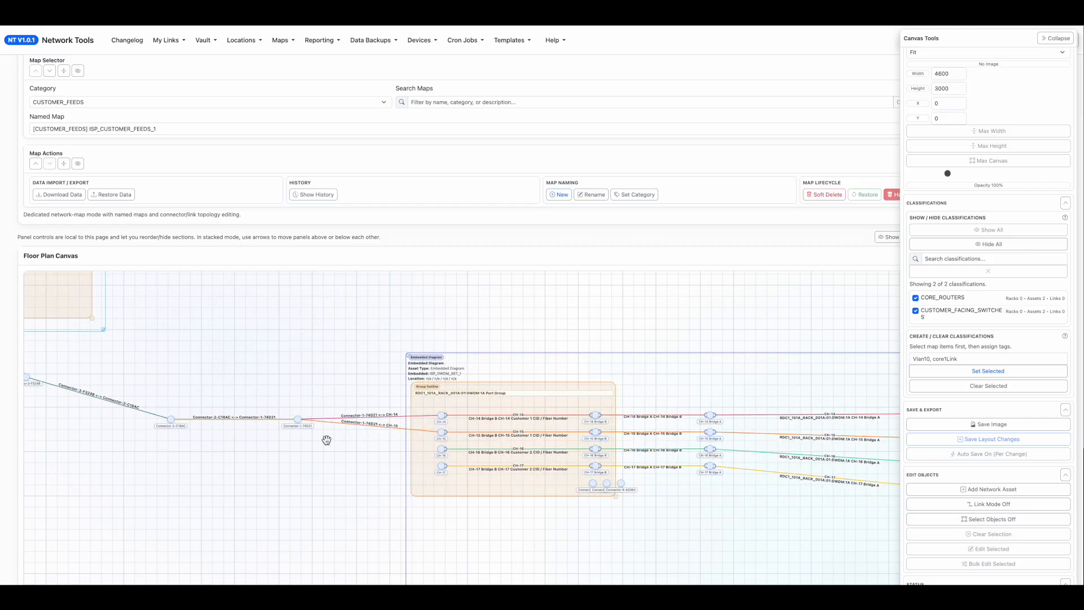
Place a spare connector beneath the one feeding CH-14 and CH-15, and link it to both CH-16 and CH-17 in the embedded diagram.
left_click_drag(297, 417, 228, 438)
left_click_drag(169, 292, 350, 476)
scroll(351, 476, "up", 3)
left_click_drag(491, 460, 266, 298)
left_click_drag(285, 548, 241, 488)
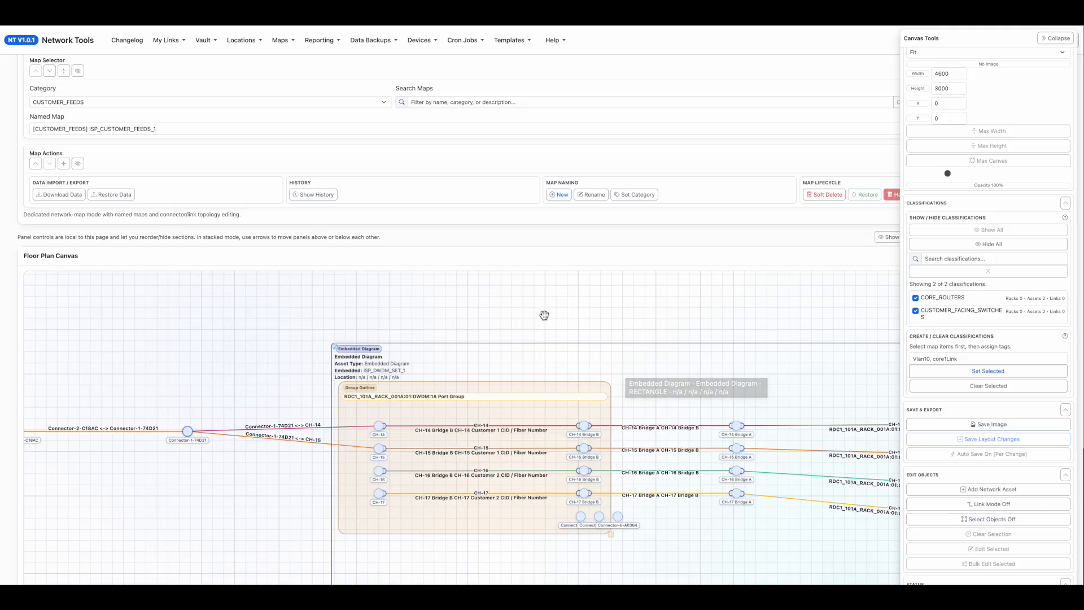
left_click_drag(253, 366, 587, 336)
scroll(335, 454, "down", 1)
left_click_drag(303, 423, 302, 454)
left_click_drag(765, 417, 409, 386)
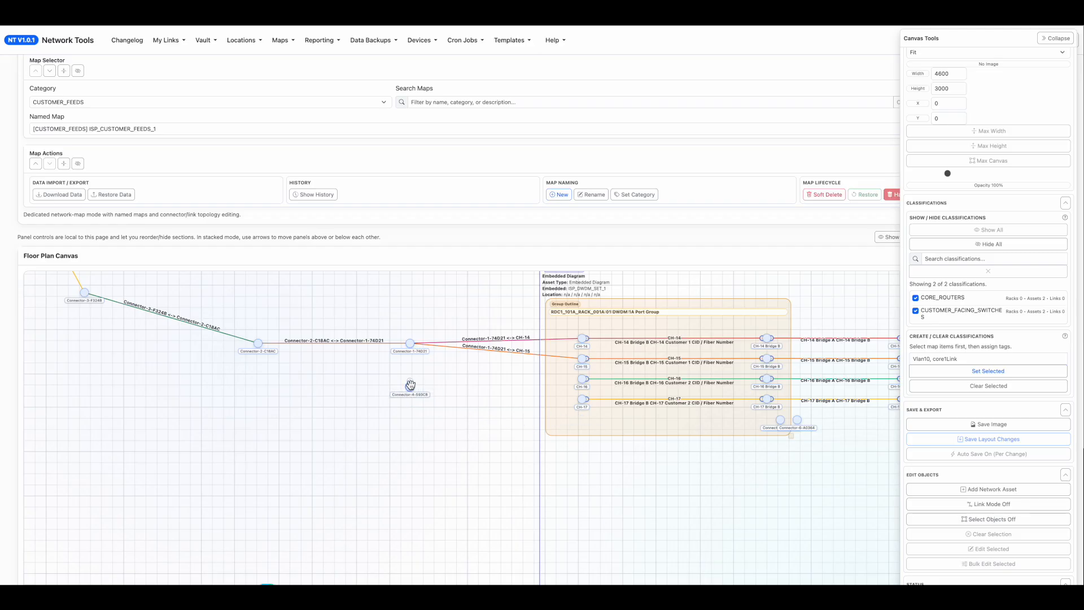
left_click_drag(411, 385, 580, 380)
left_click_drag(411, 385, 582, 399)
Place the two remaining connectors toward the lower switch and link them in a chain to the connector feeding CH-16 and CH-17.
left_click_drag(474, 431, 585, 453)
left_click_drag(855, 487, 827, 486)
left_click_drag(556, 507, 470, 501)
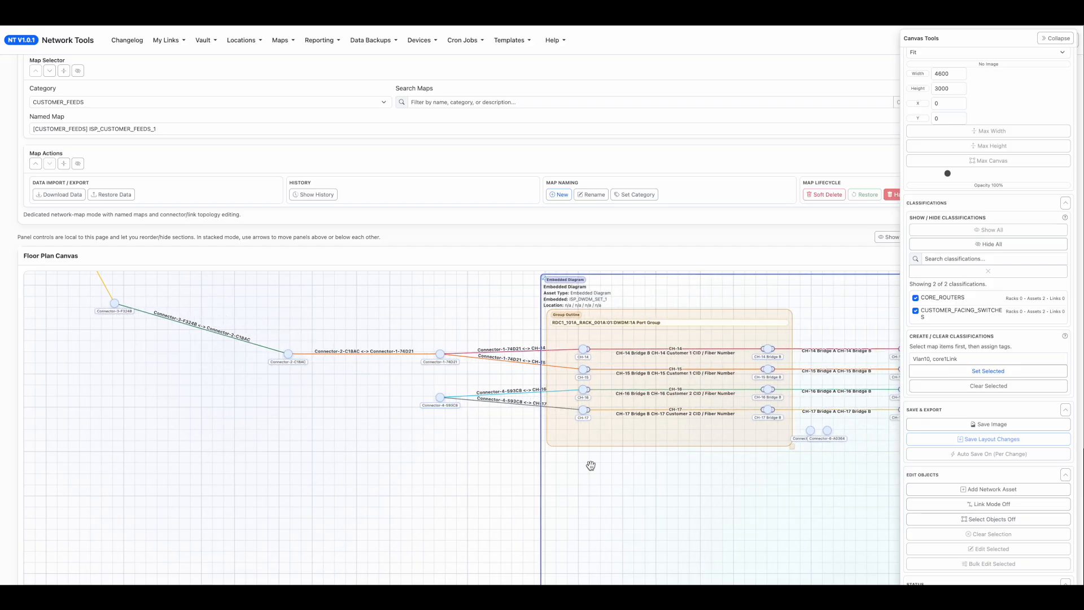
left_click_drag(810, 427, 287, 396)
left_click_drag(827, 423, 57, 303)
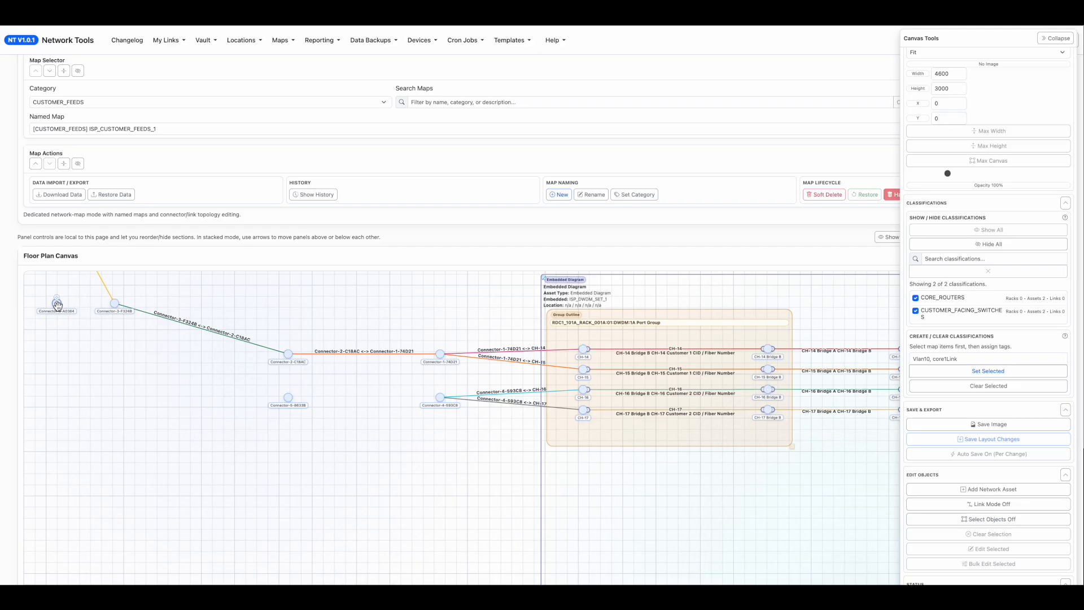
left_click_drag(57, 299, 441, 398)
Link the second chain's first connector to the lower customer-facing switch, label the link Customer2 and save it.
left_click_drag(388, 445, 650, 492)
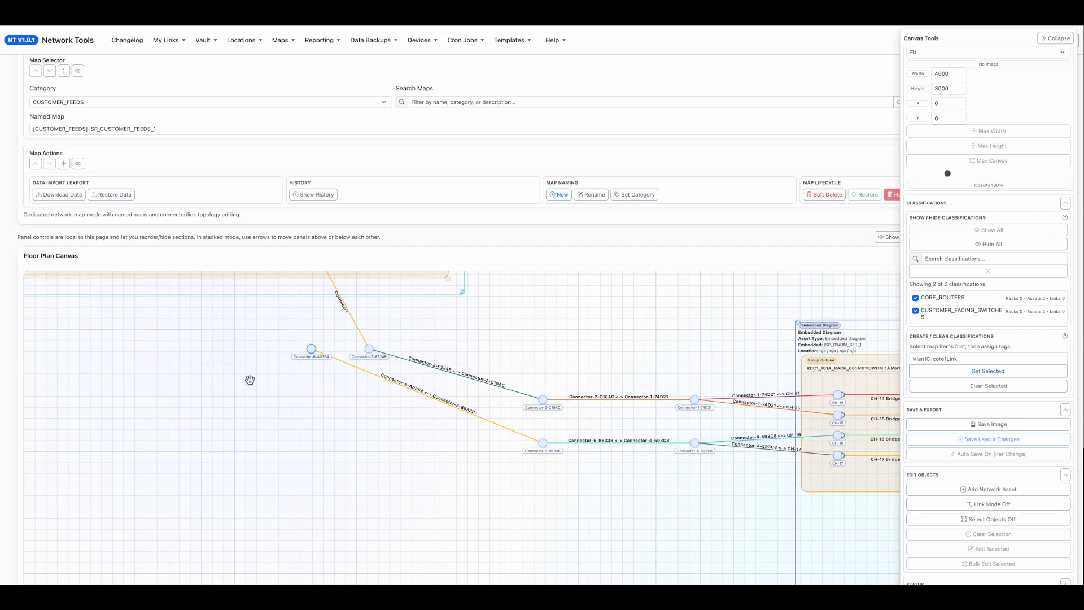
left_click_drag(249, 380, 384, 499)
left_click_drag(446, 468, 441, 375)
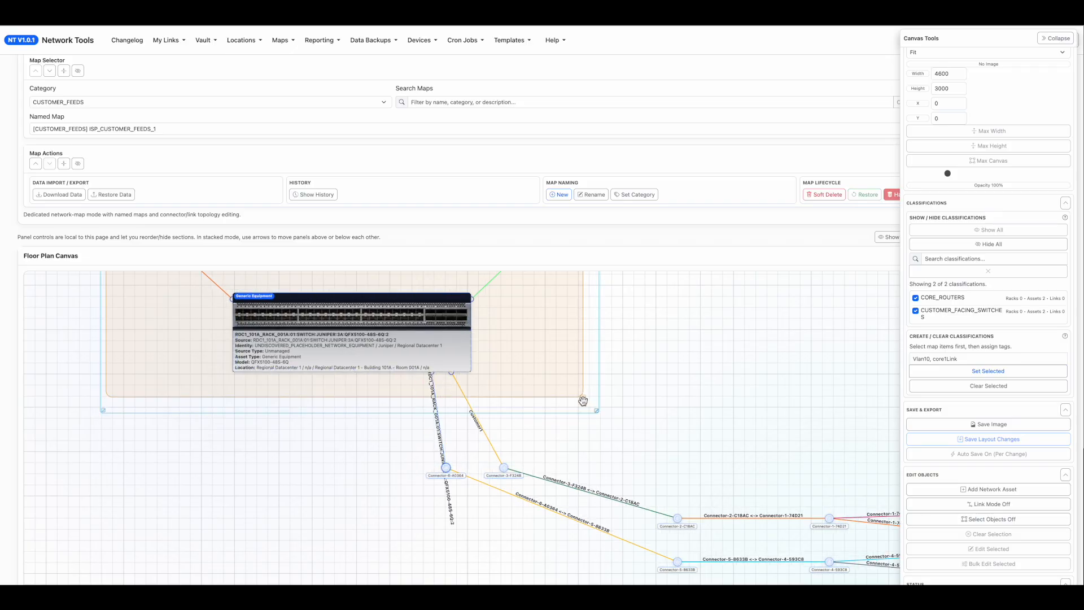
double_click(443, 450)
triple_click(329, 359)
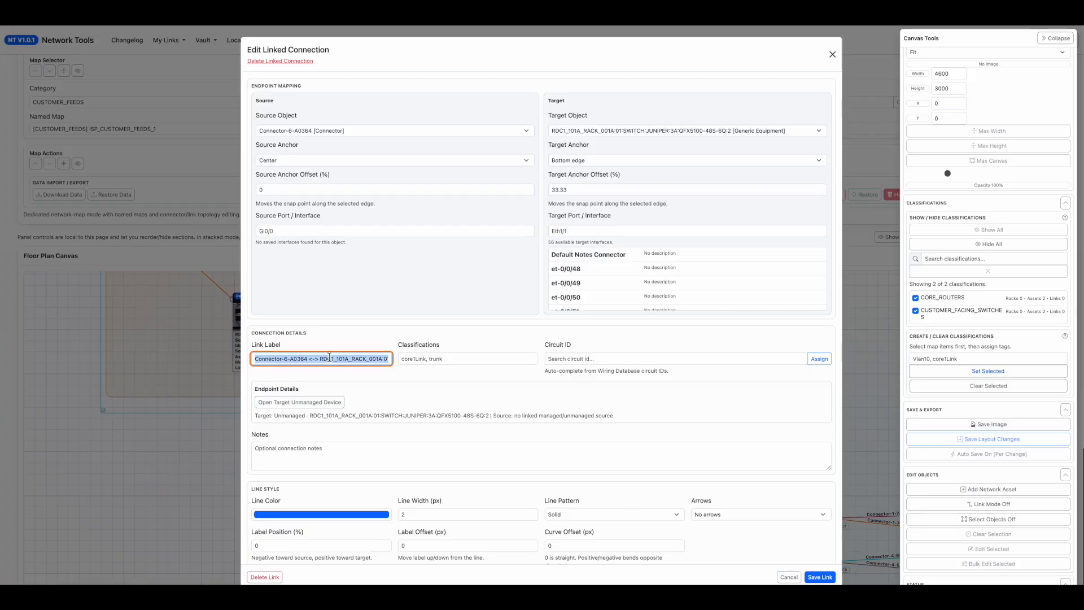
type("Customer2")
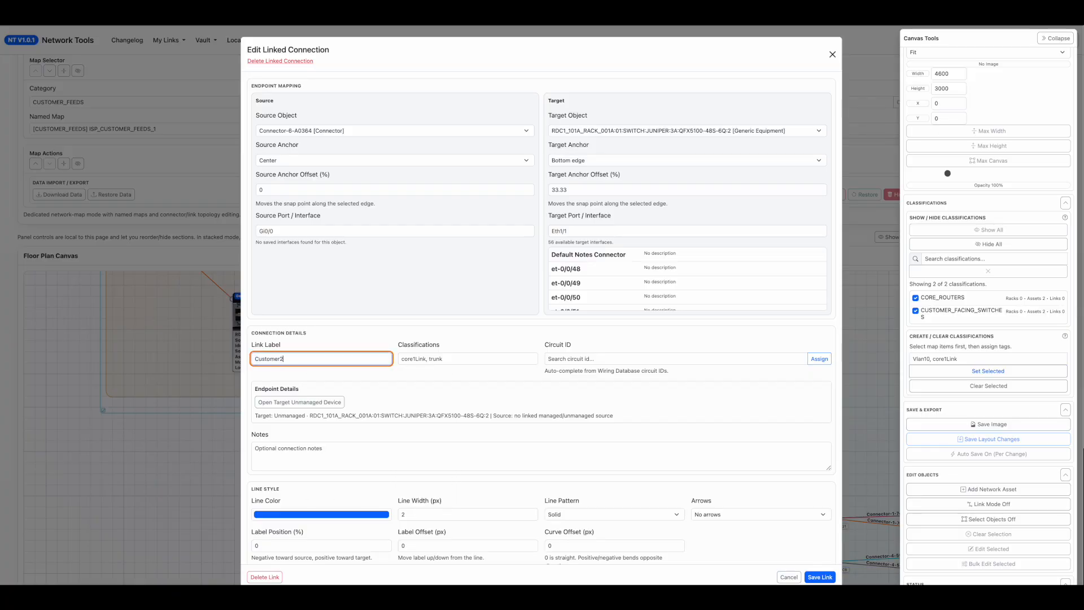
left_click(819, 576)
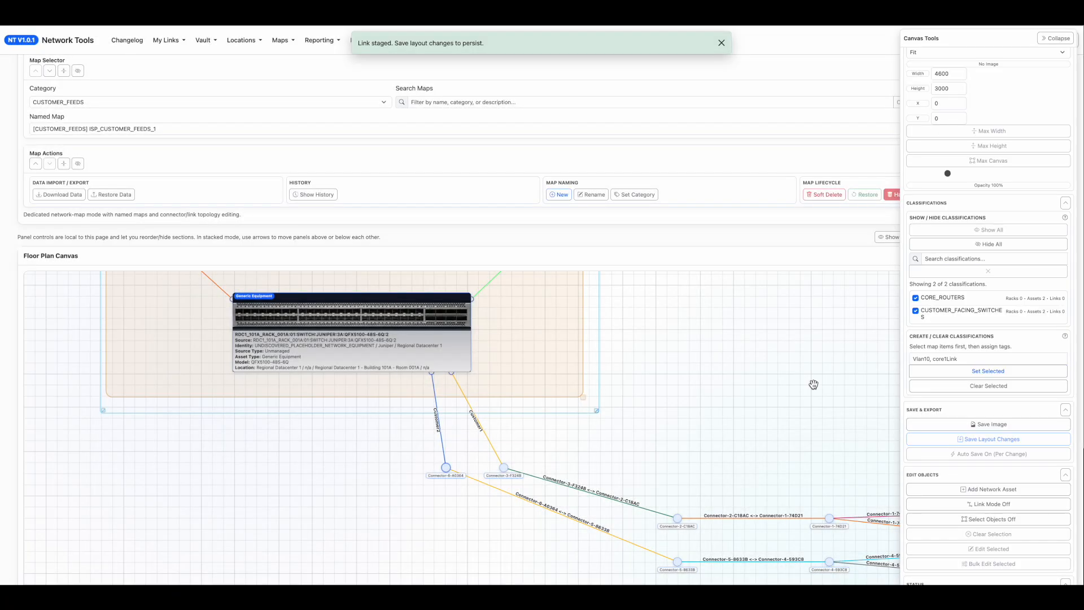
Select the five links of the Customer1 path, from the lower switch to CH-14 and CH-15, and bulk-edit their link color to blue.
left_click(988, 519)
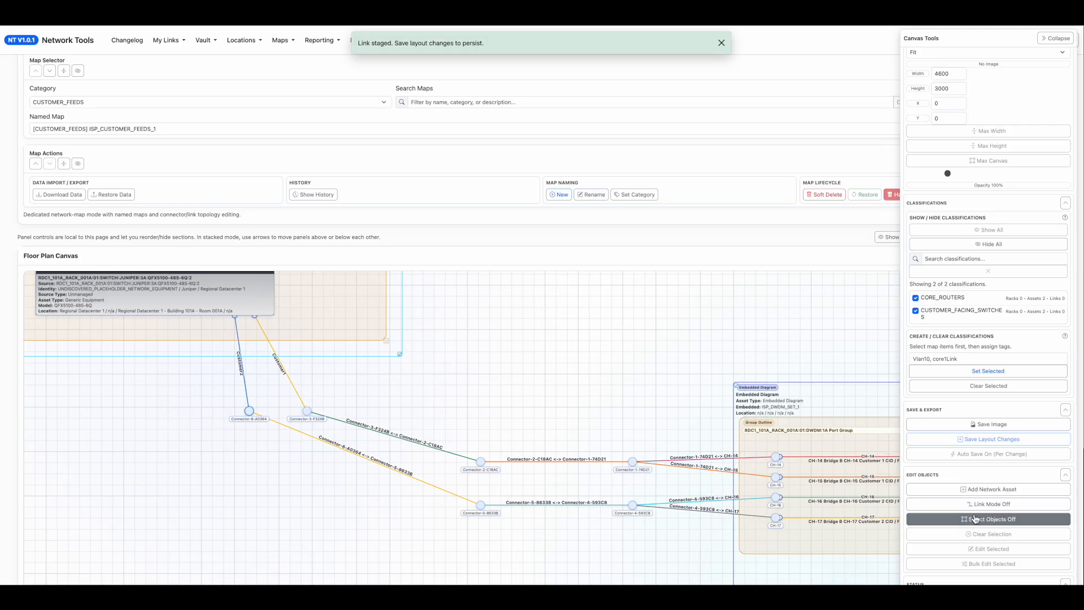
left_click_drag(703, 419, 485, 470)
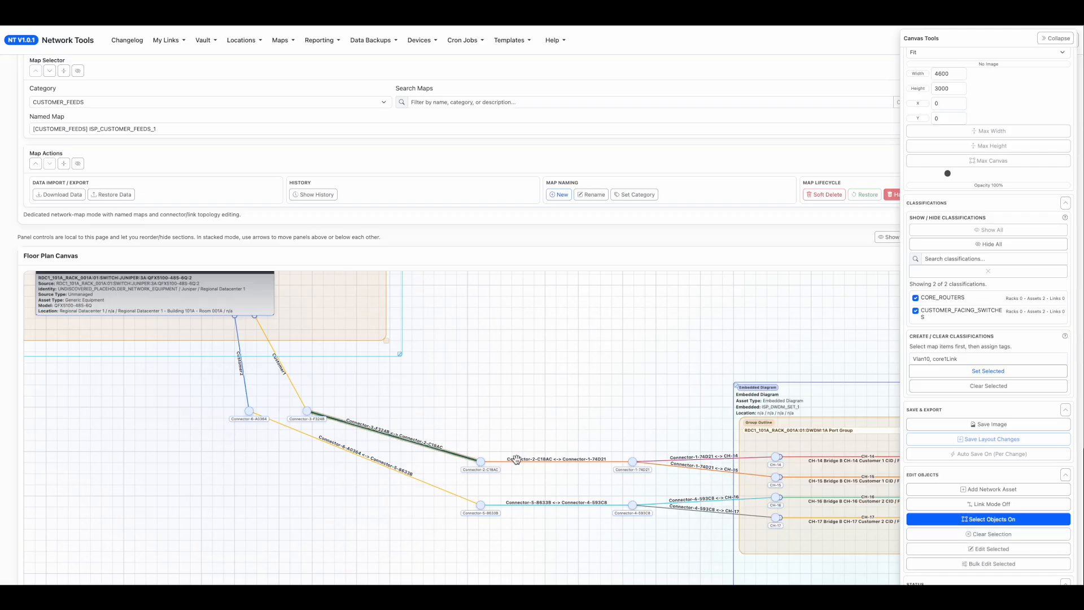
left_click(664, 461)
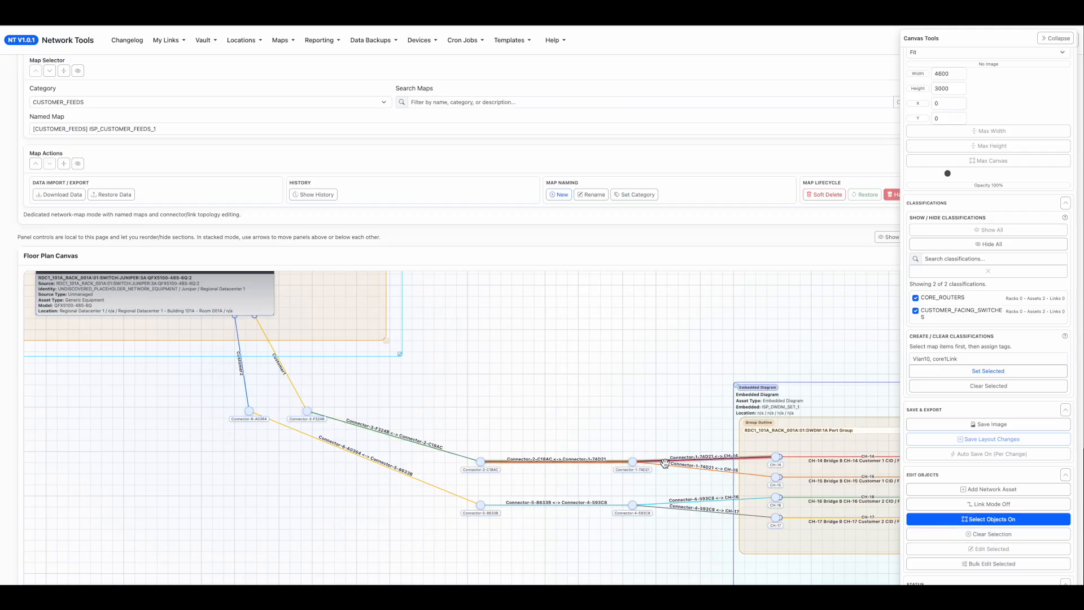
left_click(667, 470)
left_click(451, 456)
left_click(299, 396)
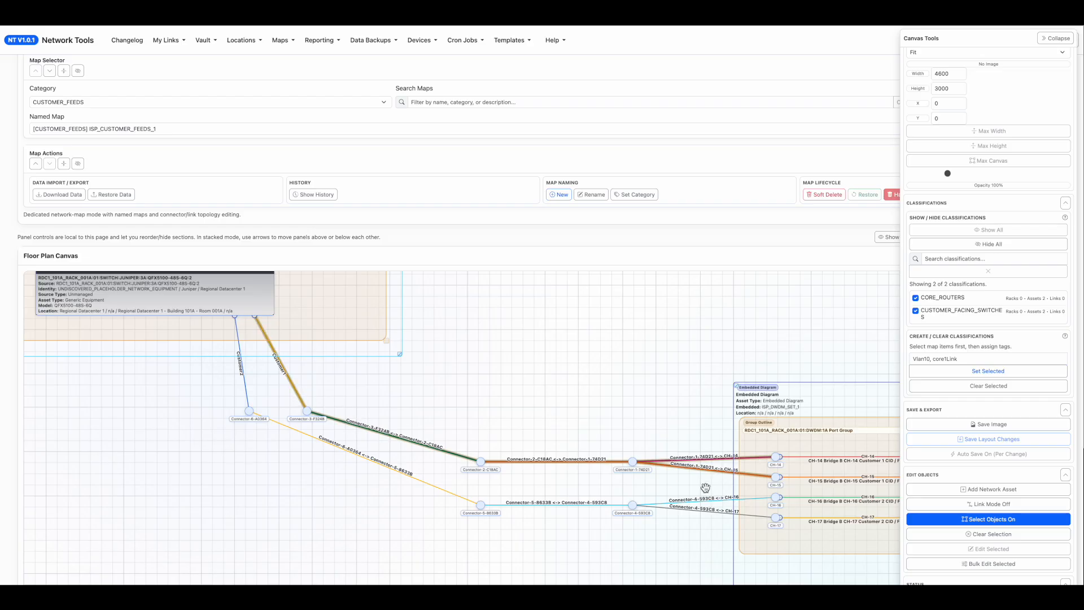
left_click(952, 563)
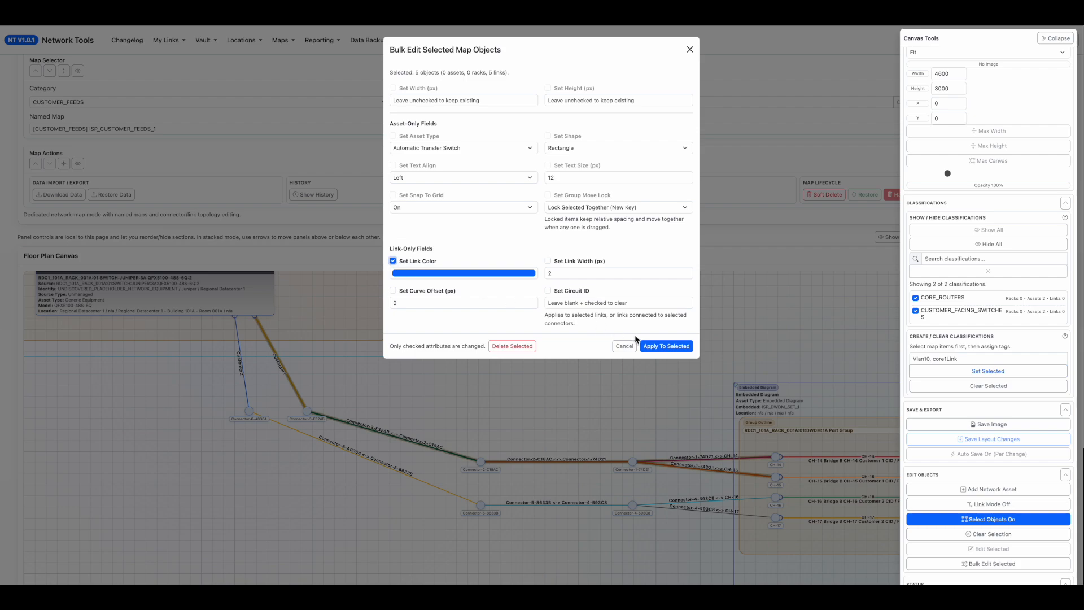
left_click(655, 346)
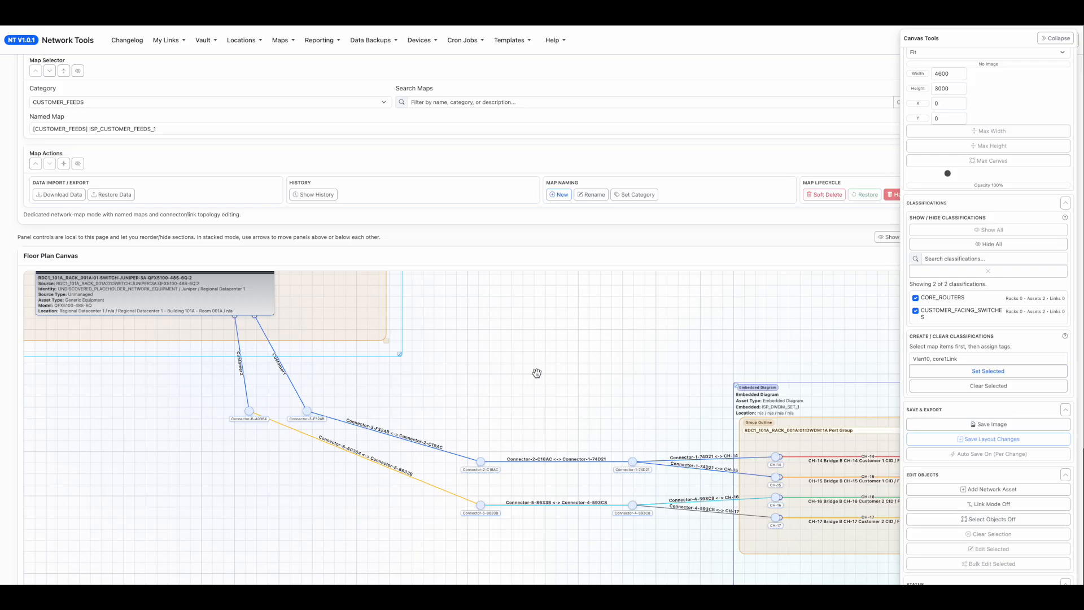
Set the target port of the Customer1 link on the lower switch to xe-0/0/13 and save the link.
scroll(523, 365, "down", 3)
left_click_drag(445, 405, 324, 527)
scroll(297, 483, "down", 3)
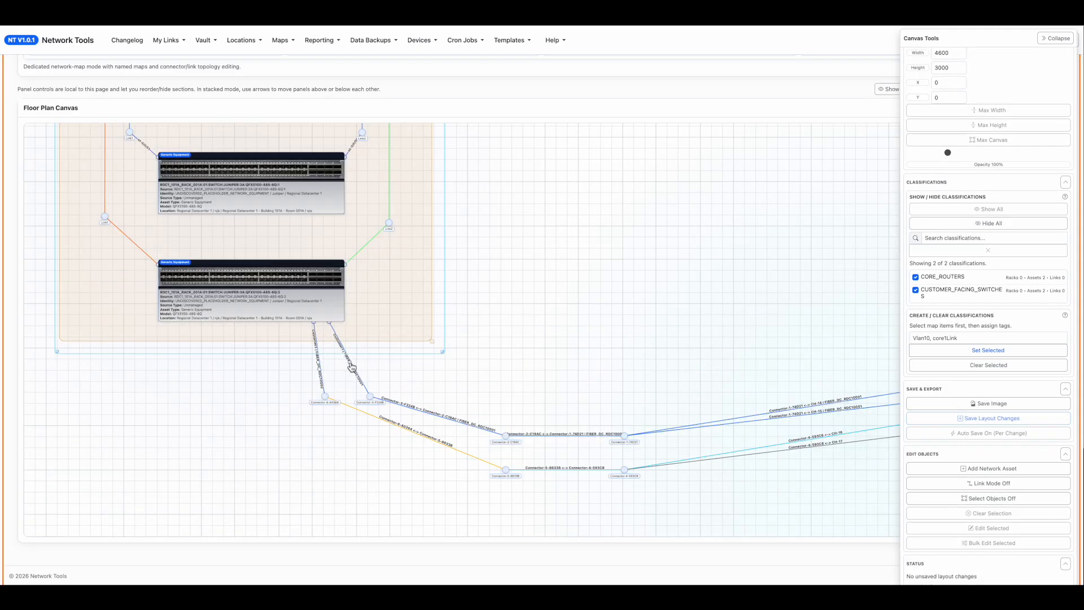
double_click(354, 368)
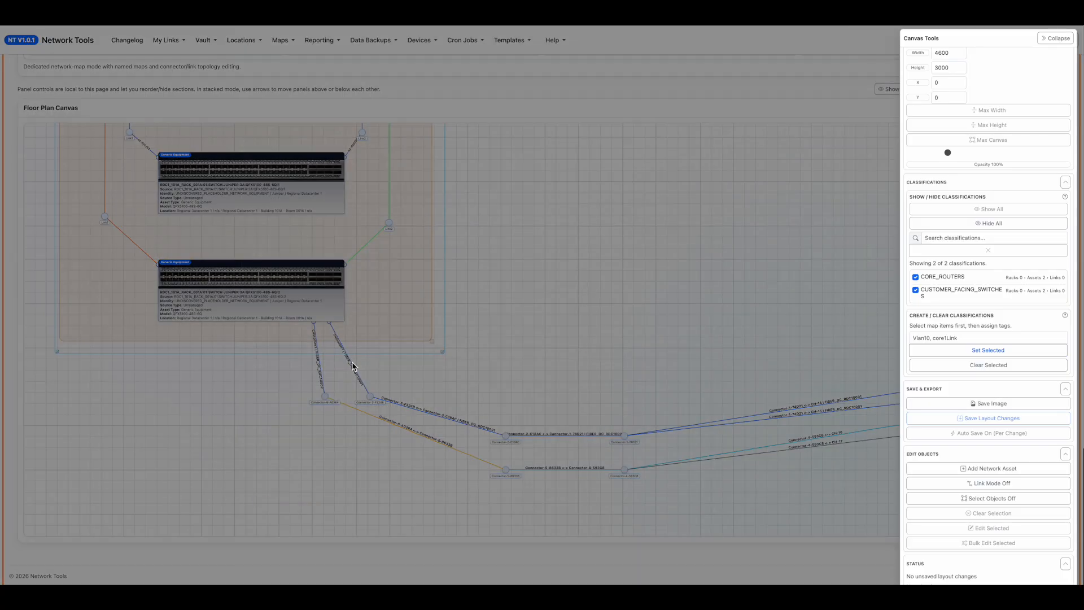
left_click(596, 231)
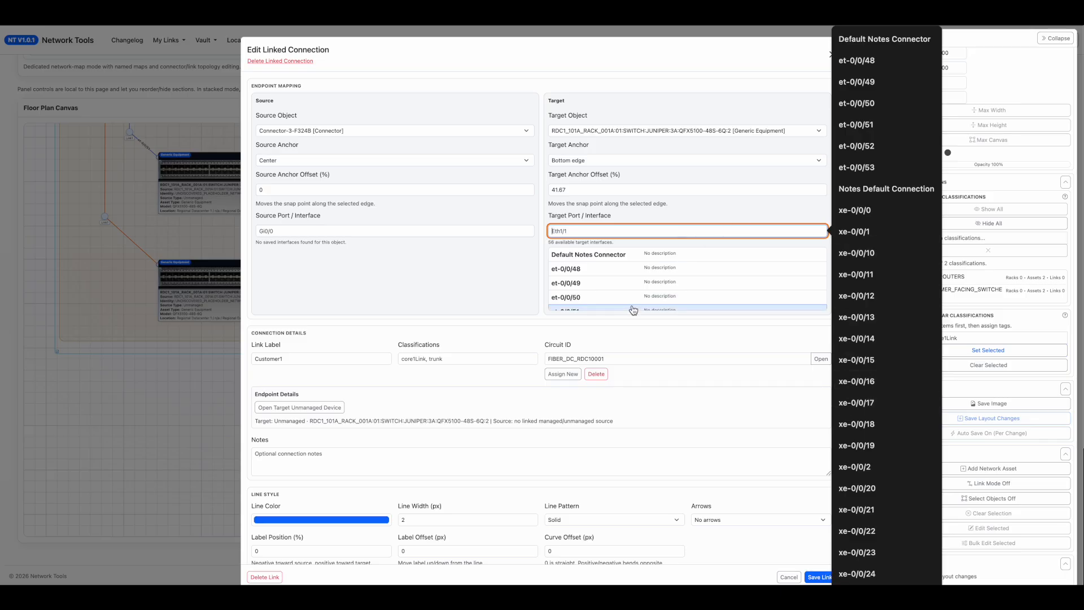
scroll(633, 283, "down", 5)
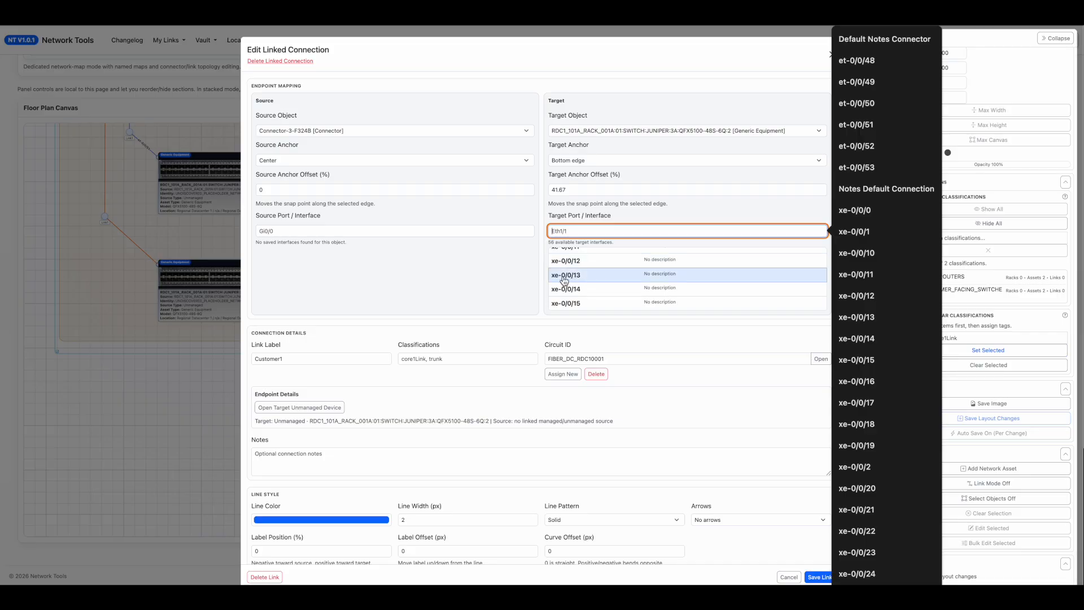
left_click(652, 280)
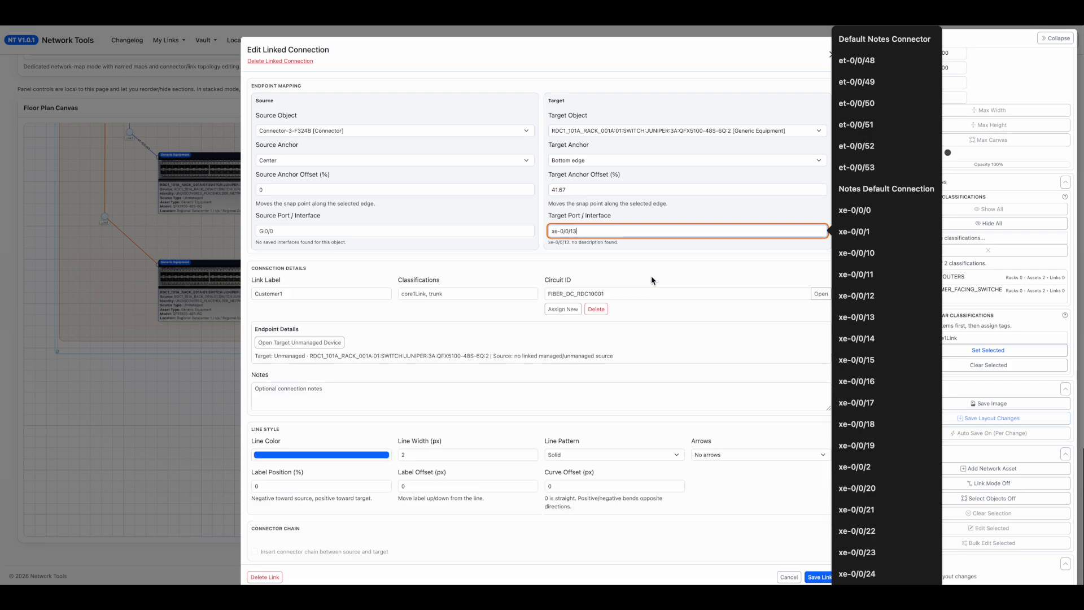
left_click(813, 576)
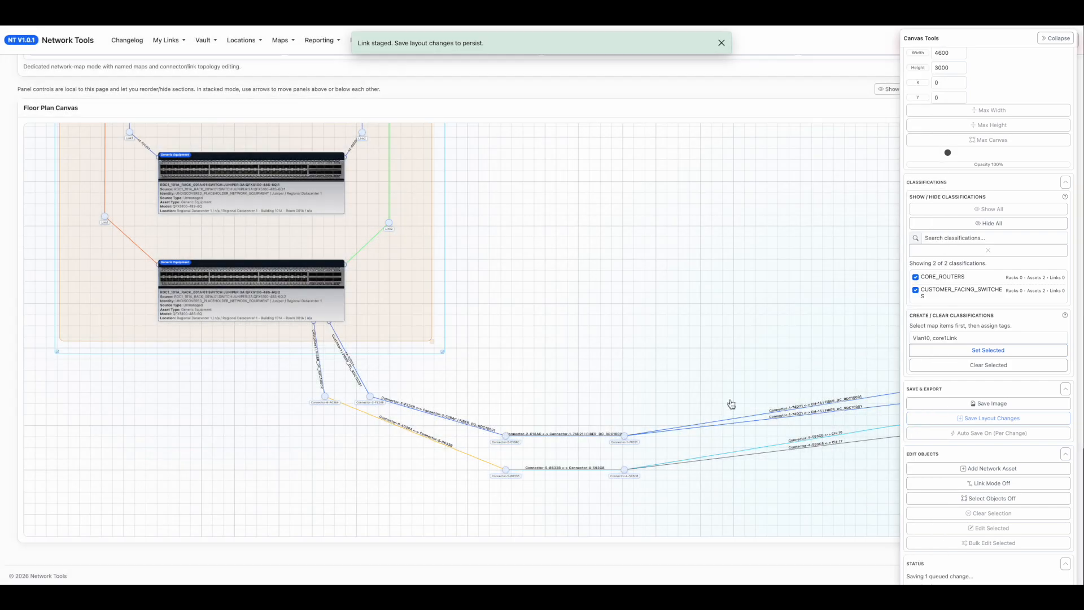
Set the target port of the Customer2 link on the lower switch to xe-0/0/14 and save the link.
left_click(322, 366)
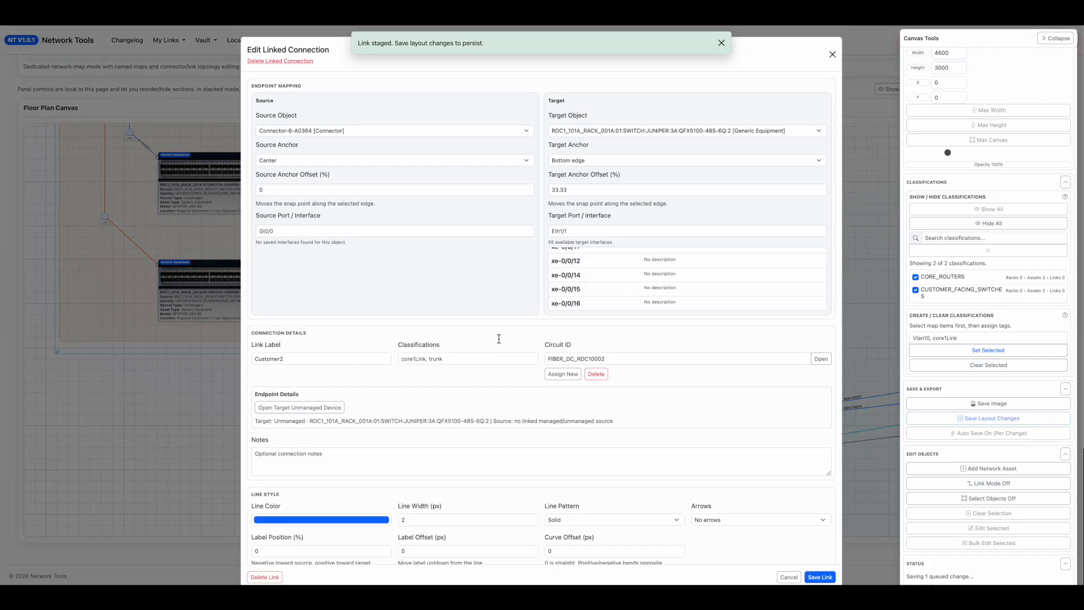
left_click(624, 279)
left_click(819, 576)
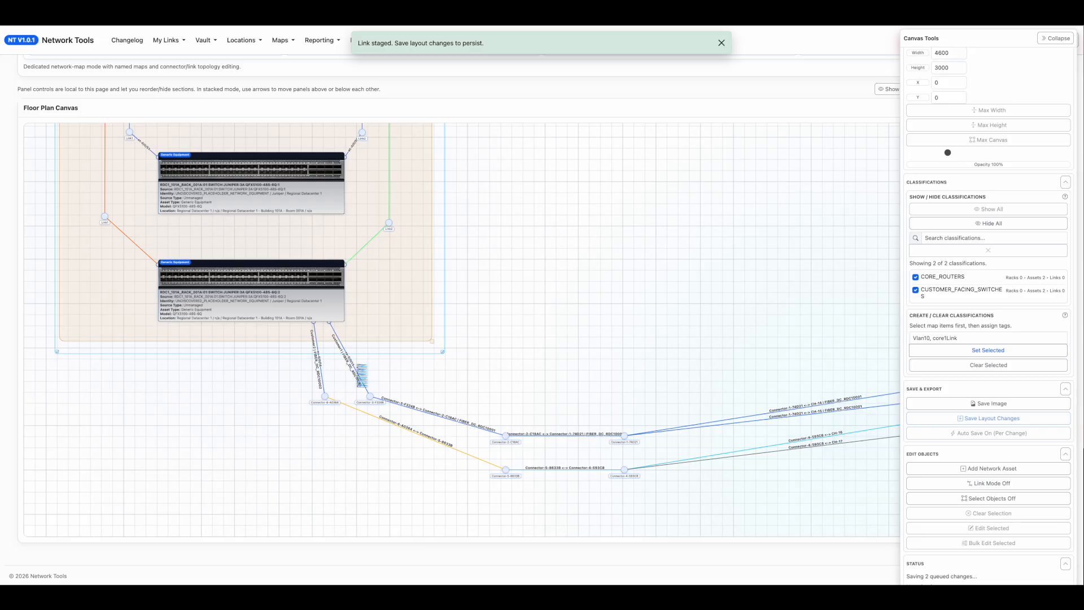
Check the port and circuit labels on both customer links at the lower switch, and view the Customer1 link's details.
scroll(362, 375, "up", 3)
left_click_drag(653, 426, 601, 229)
scroll(518, 362, "up", 3)
left_click_drag(777, 485, 703, 207)
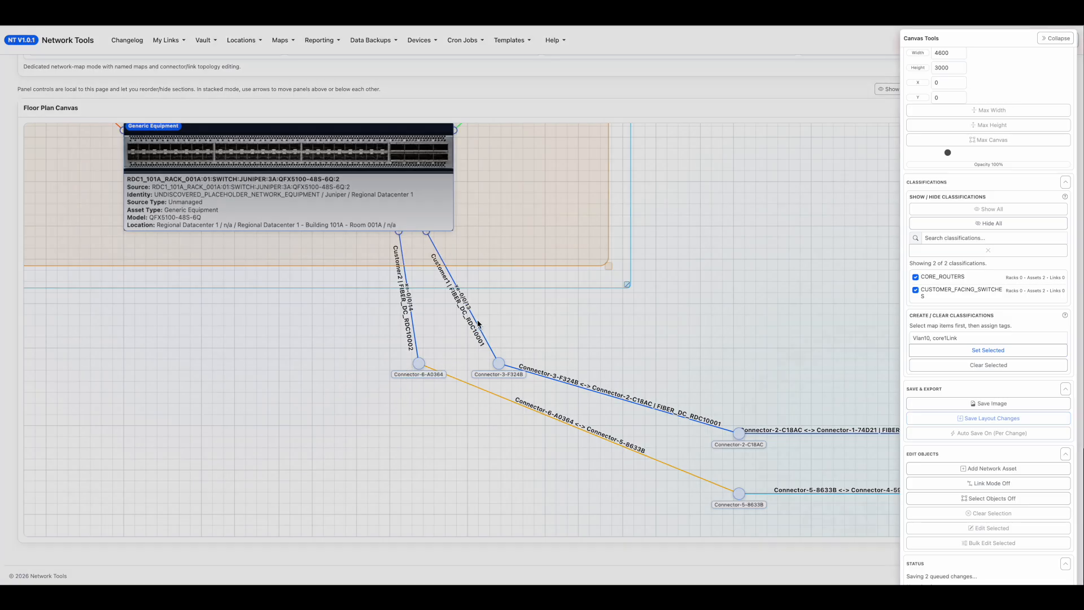
double_click(478, 323)
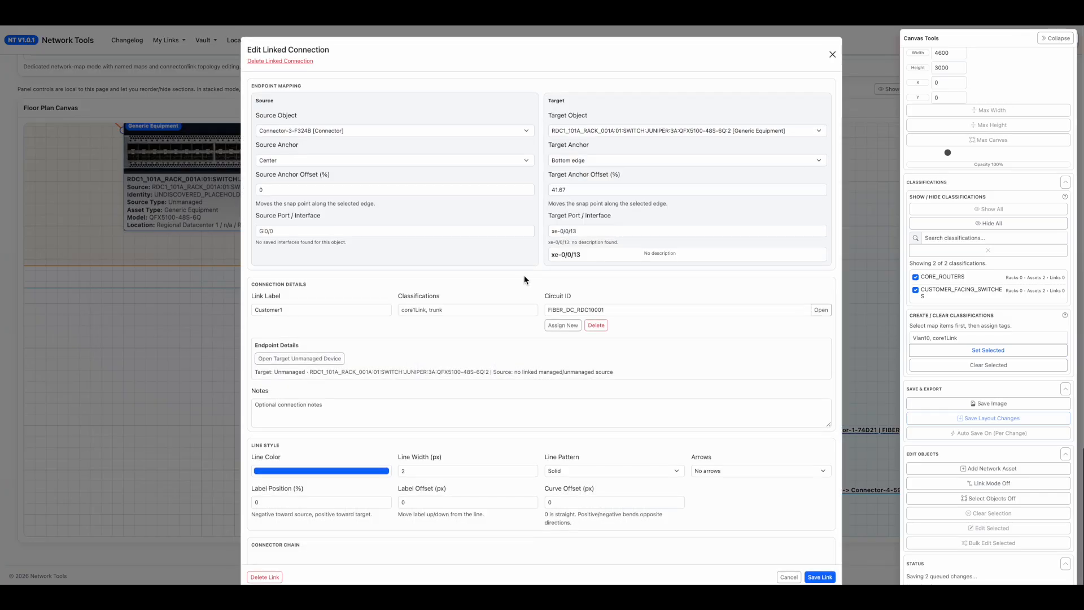
key("Escape")
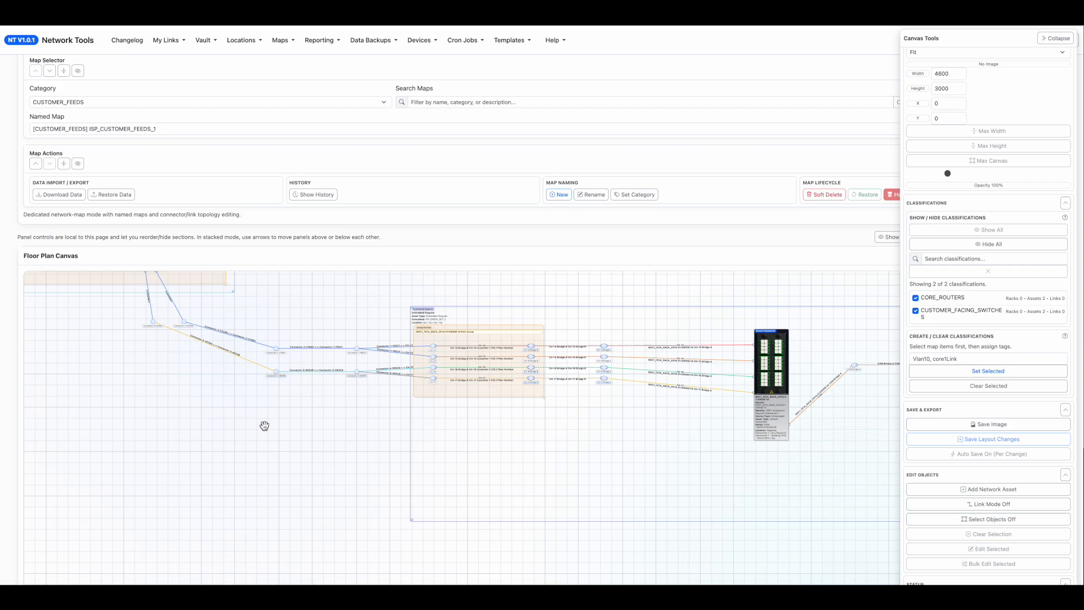
Review the full customer feeds path from the switches through the embedded DWDM diagram, including the inherited DWDM unit's details.
left_click_drag(263, 426, 457, 473)
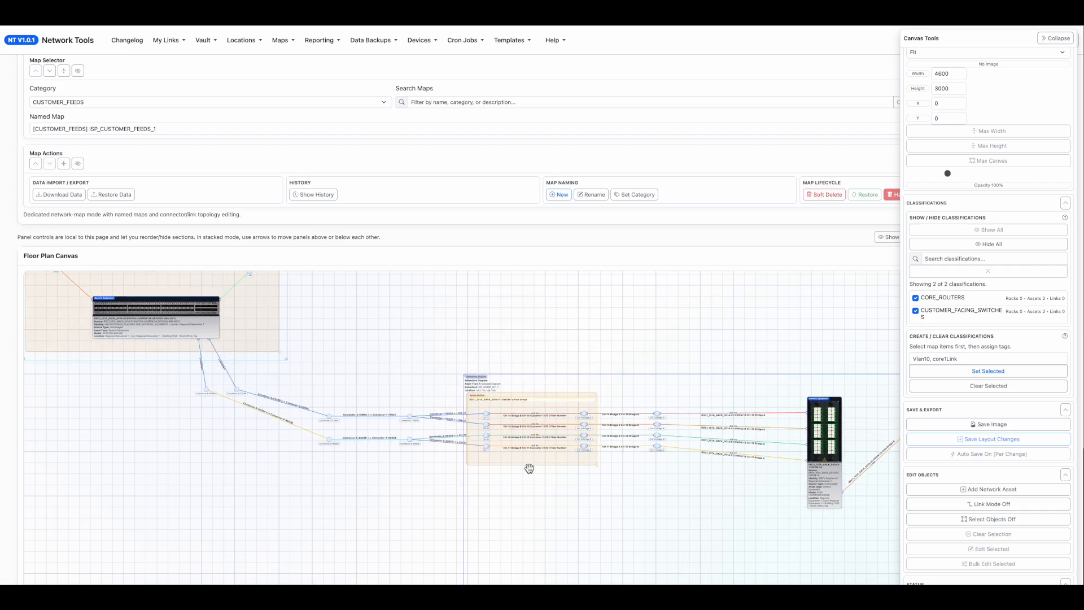
left_click_drag(832, 430, 829, 449)
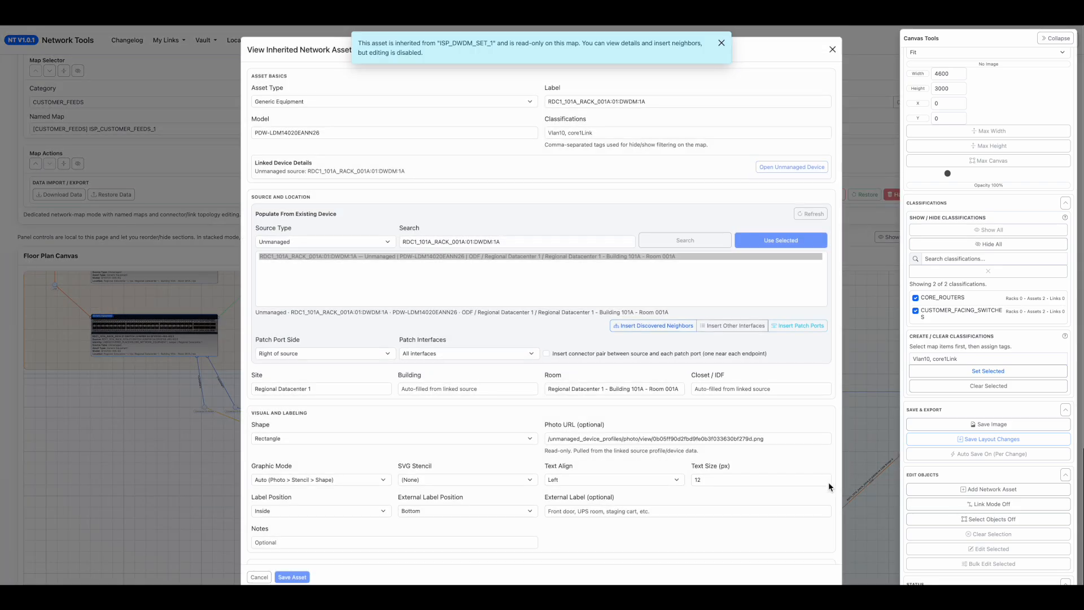
key("Escape")
left_click_drag(828, 504, 788, 527)
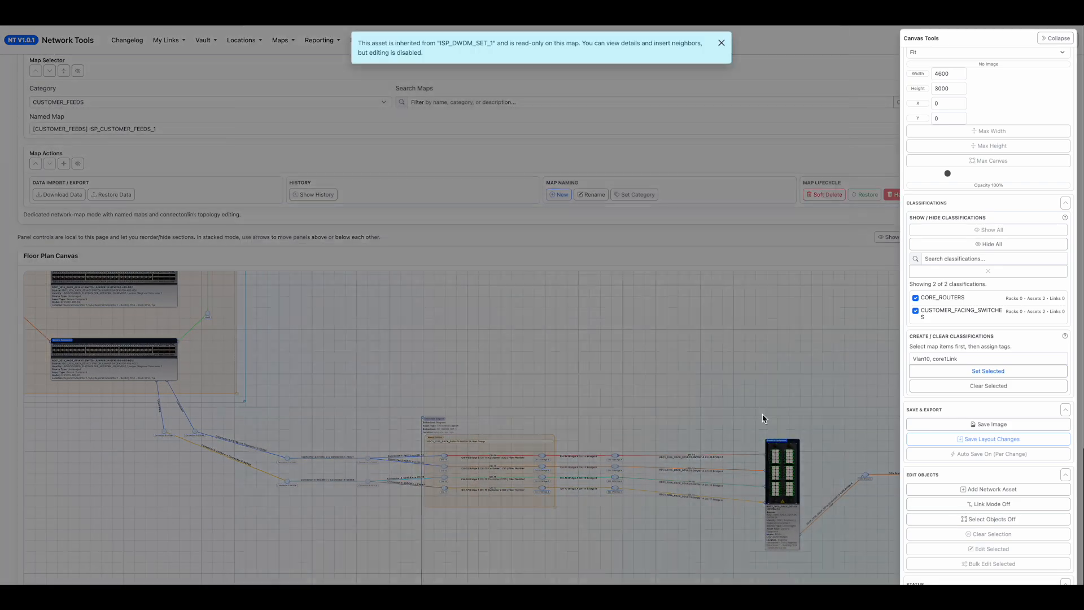
key("Escape")
left_click_drag(835, 415, 571, 374)
left_click_drag(672, 373, 723, 373)
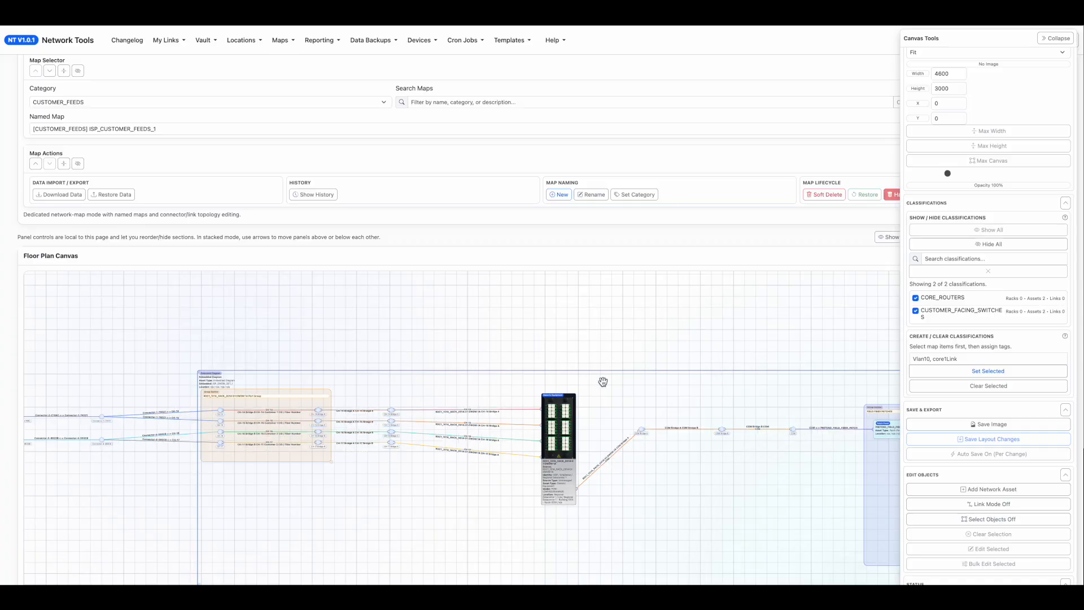
left_click_drag(847, 340, 724, 308)
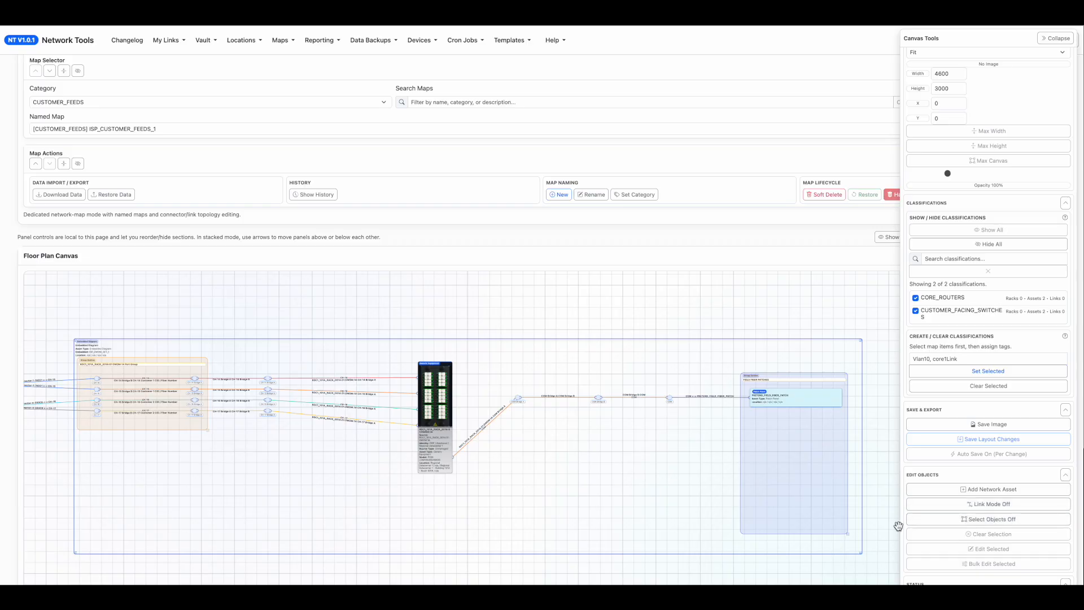
left_click_drag(51, 497, 417, 490)
left_click_drag(132, 486, 231, 523)
left_click_drag(142, 449, 208, 530)
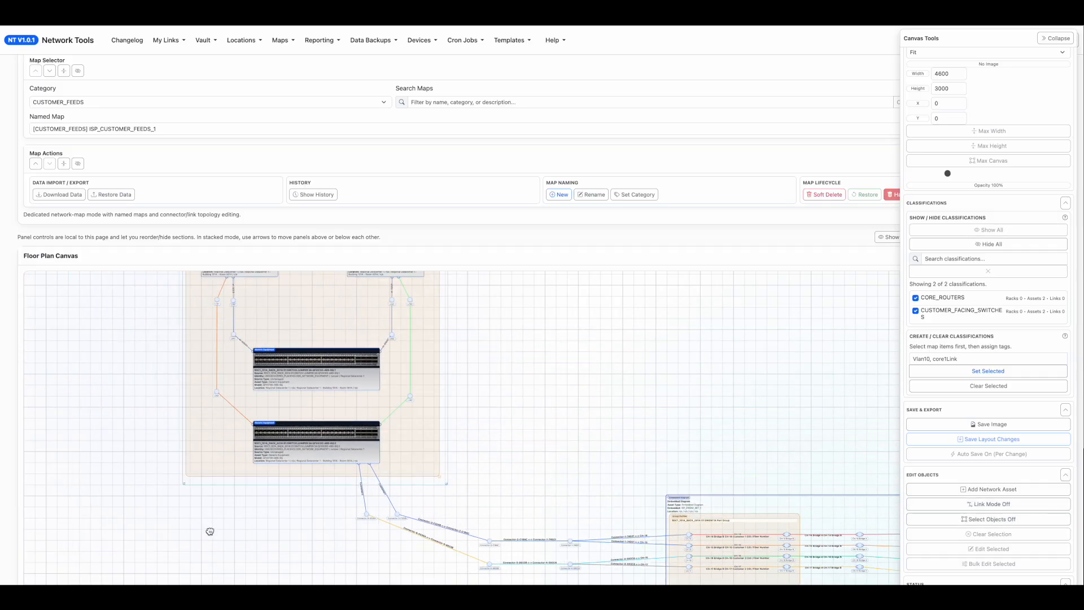
left_click_drag(452, 373, 227, 334)
left_click_drag(339, 346, 595, 454)
left_click_drag(659, 534, 266, 334)
left_click_drag(455, 363, 373, 308)
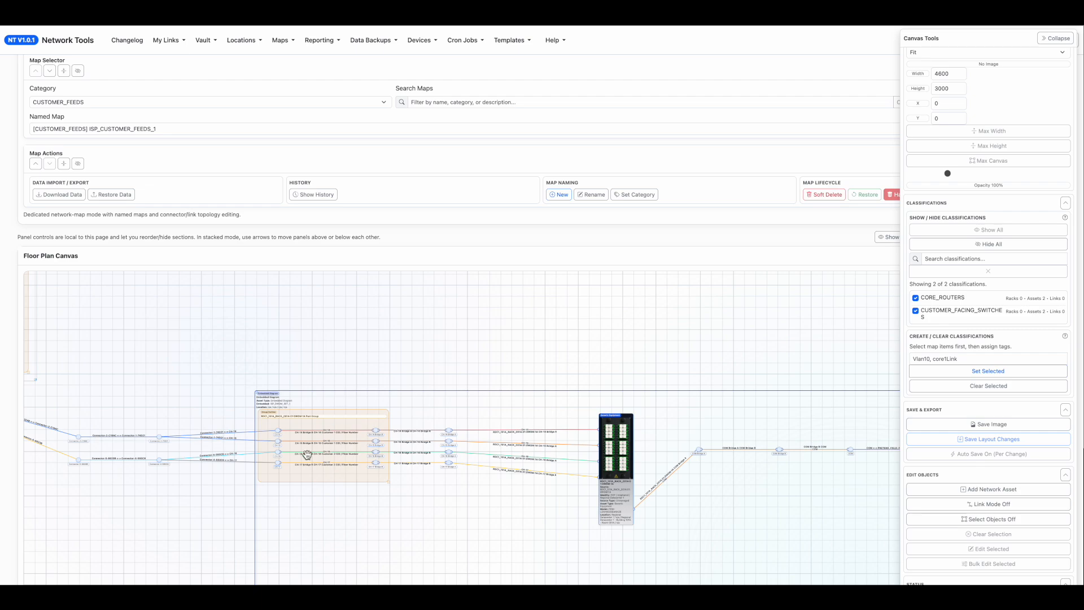
left_click_drag(272, 343, 404, 442)
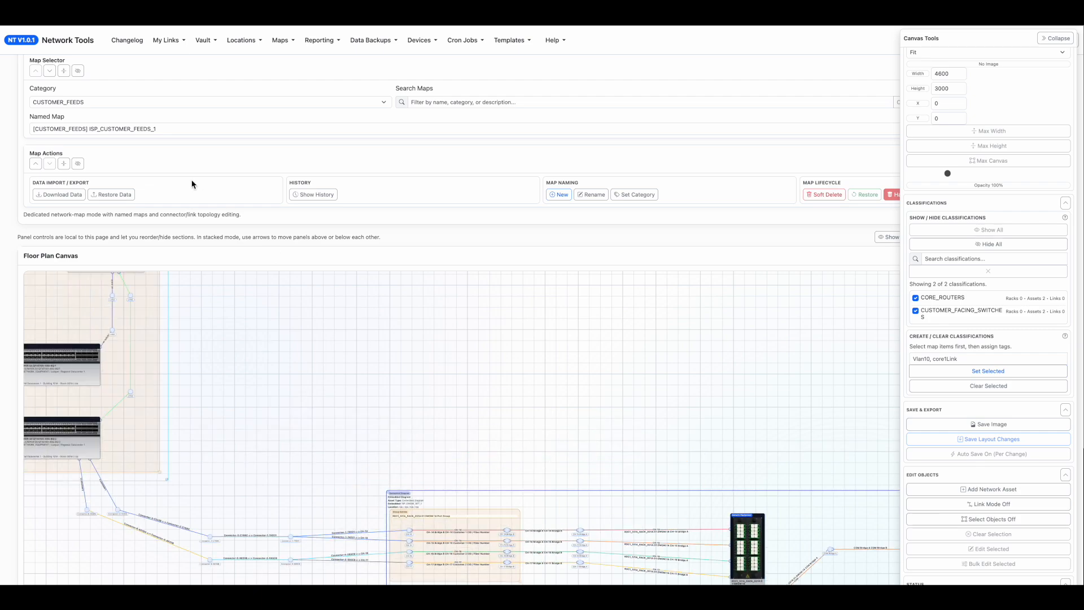
Show maps of all categories, open the ISP_DWDM_SET_1 map and extend the CH-14 to CH-17 port group outline downward.
left_click(99, 131)
left_click(89, 105)
left_click(90, 105)
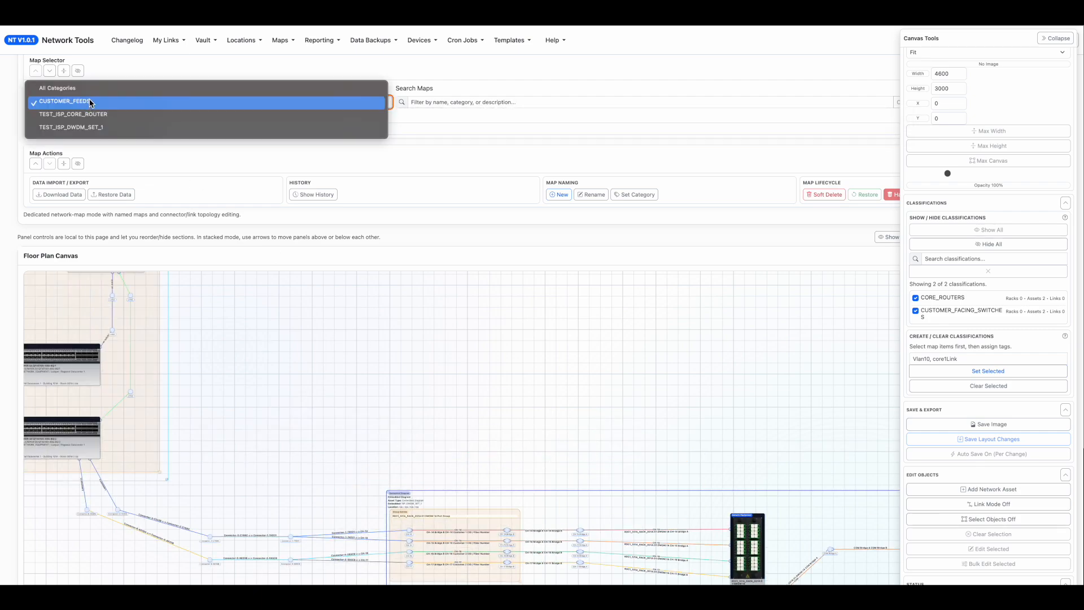
left_click(88, 88)
left_click(97, 126)
left_click(104, 148)
left_click_drag(287, 346, 283, 288)
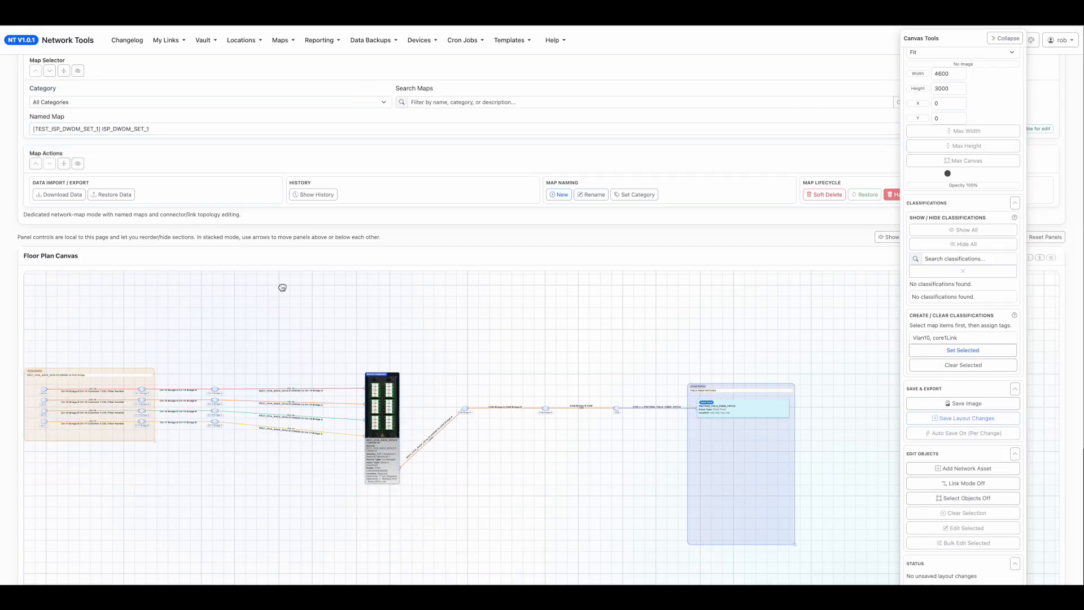
left_click_drag(155, 440, 154, 476)
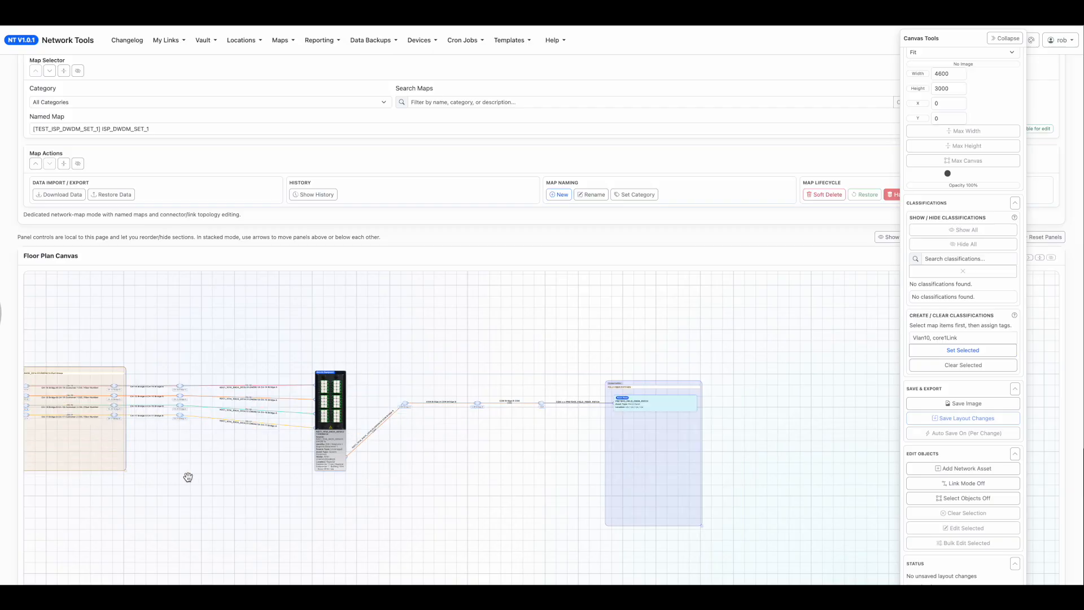
In the DWDM unit's asset settings, limit the patch interfaces to Selected interfaces and clear the whole interface selection.
double_click(332, 444)
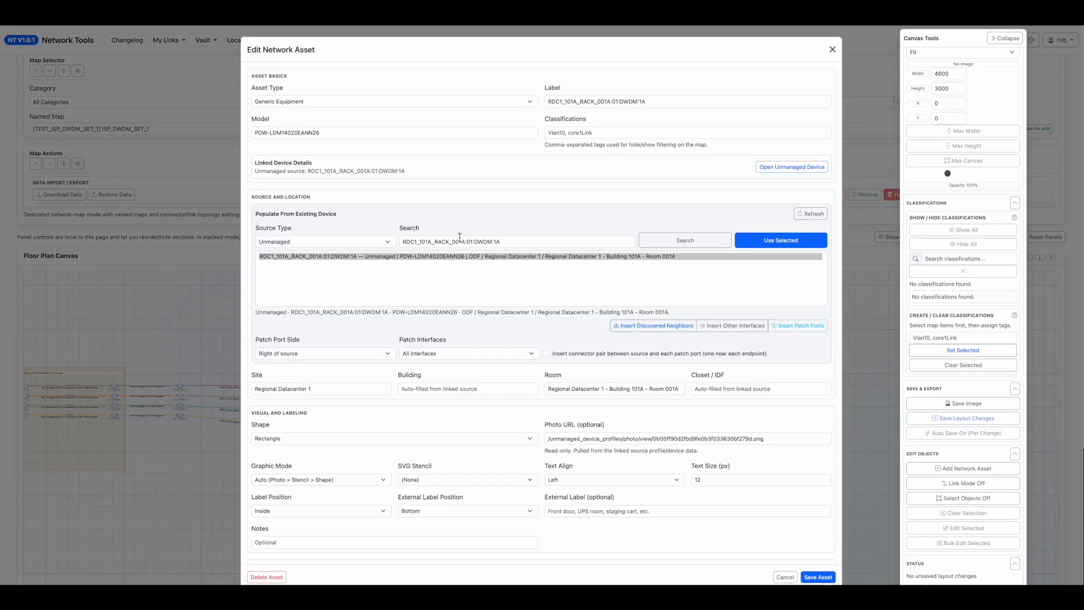
scroll(657, 245, "down", 1)
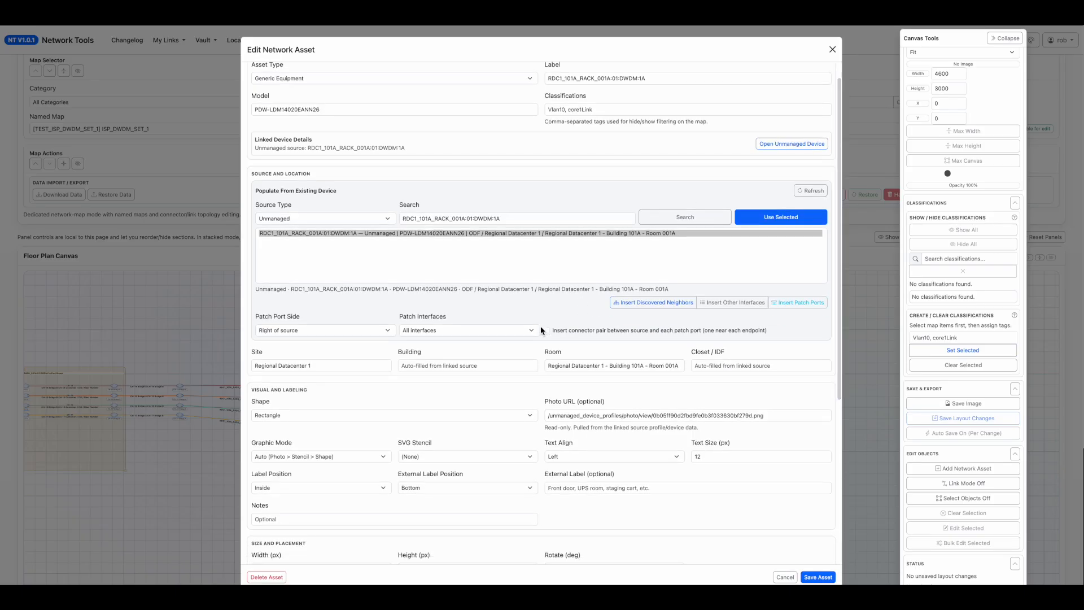
left_click(490, 334)
left_click(457, 344)
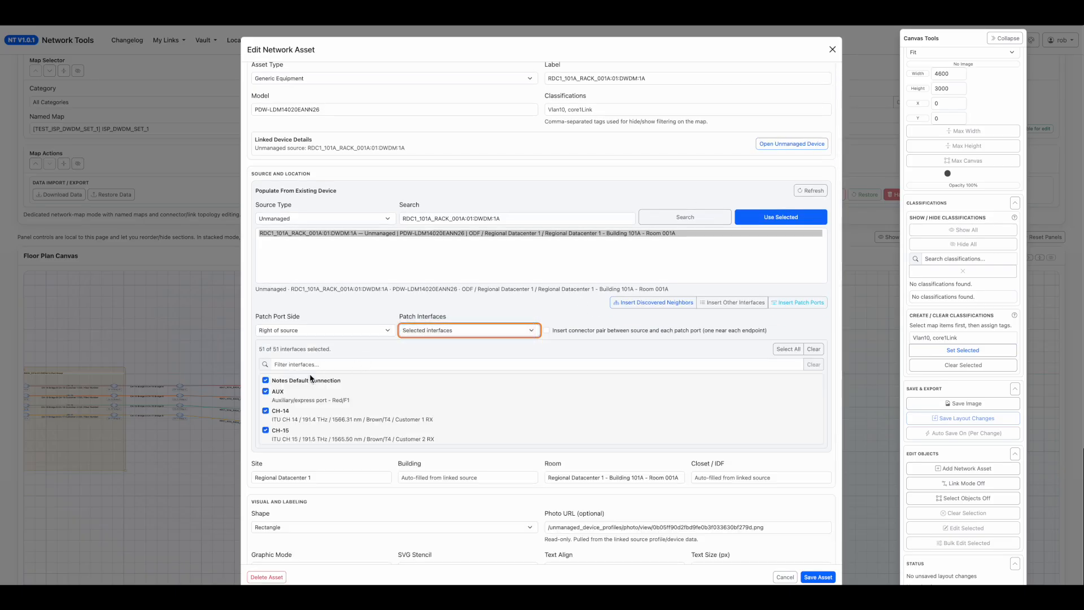
scroll(294, 395, "down", 1)
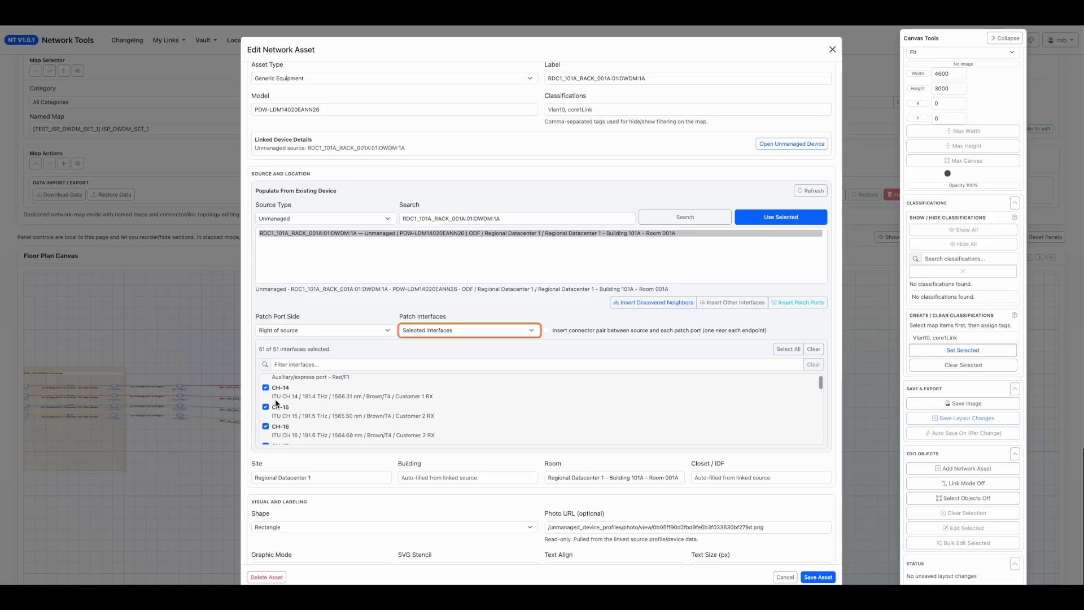
left_click(810, 349)
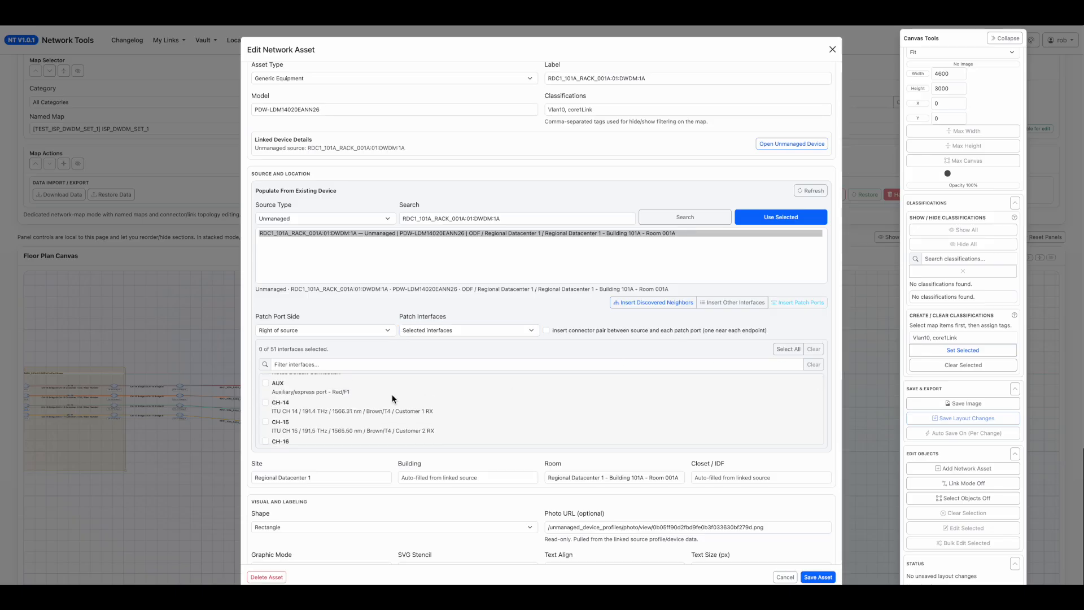
Select interfaces CH-18 and CH-19, insert their patch ports with connector pairs and save the DWDM asset.
scroll(285, 424, "down", 1)
scroll(288, 427, "down", 2)
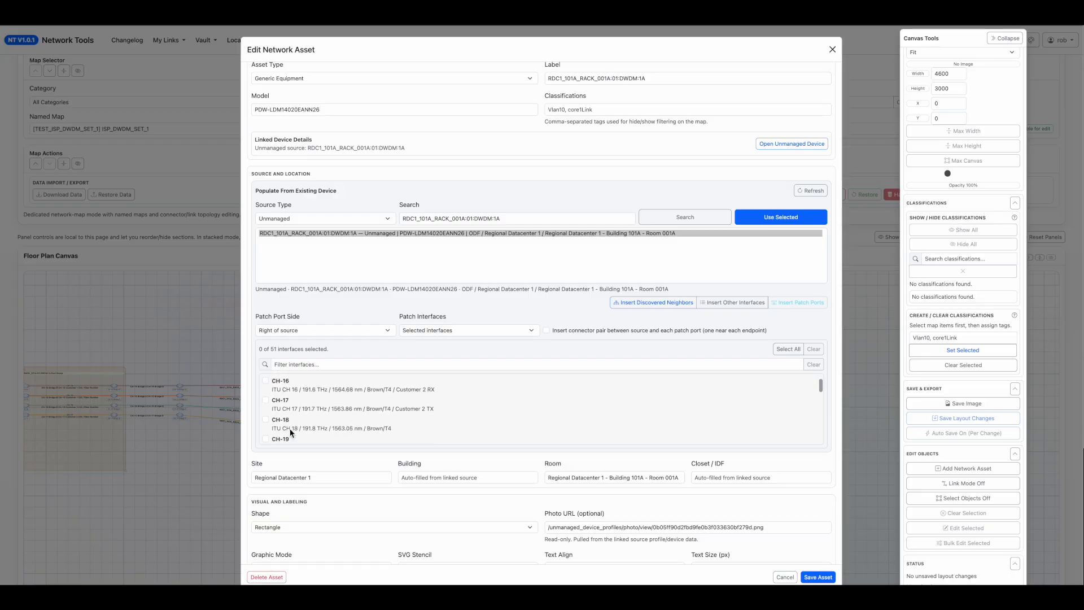
left_click(265, 418)
left_click(266, 439)
left_click(798, 302)
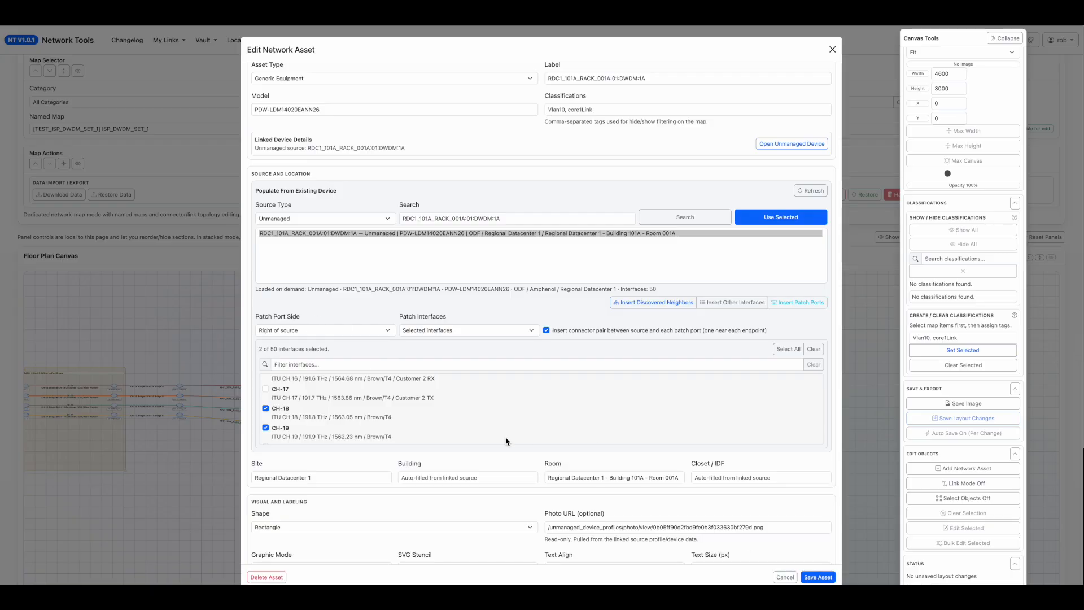
left_click(818, 576)
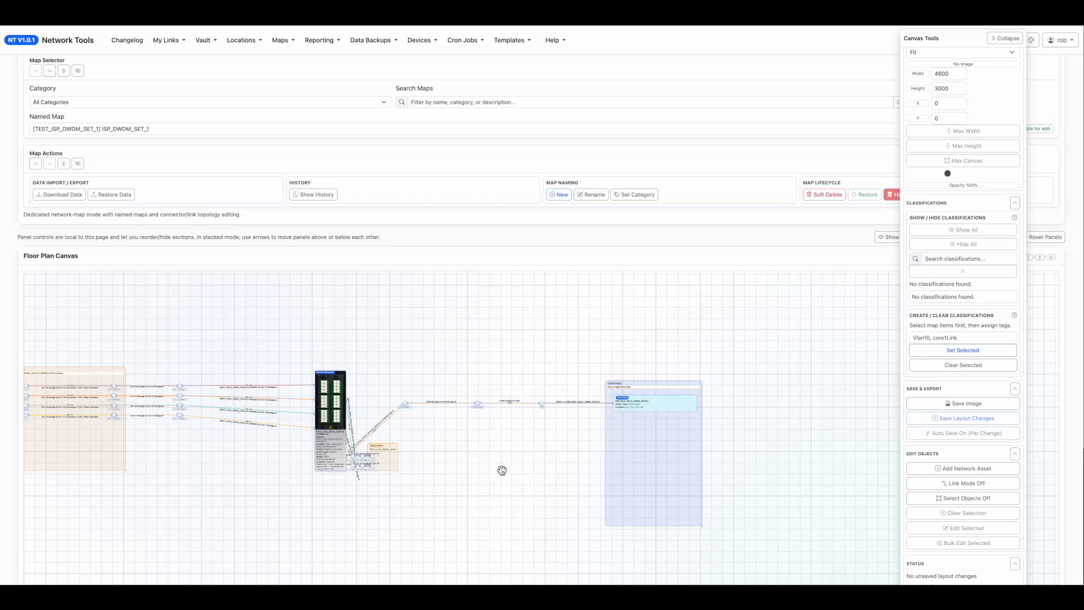
Enlarge the new CH-18 and CH-19 port group outline and move it with its connectors away from the DWDM unit.
left_click_drag(501, 391, 609, 401)
scroll(609, 402, "up", 3)
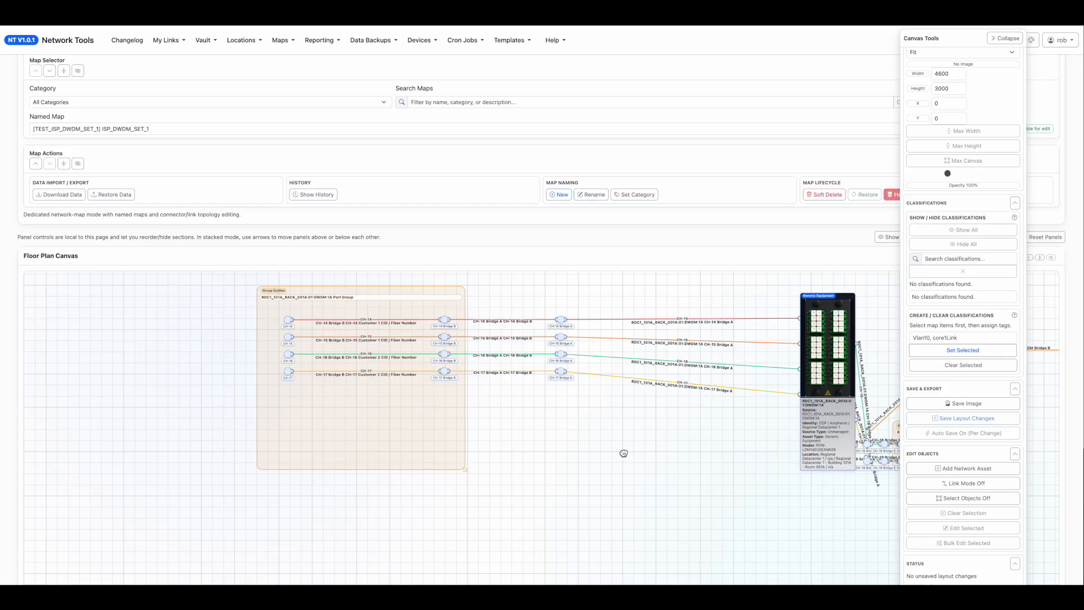
left_click_drag(634, 452, 402, 439)
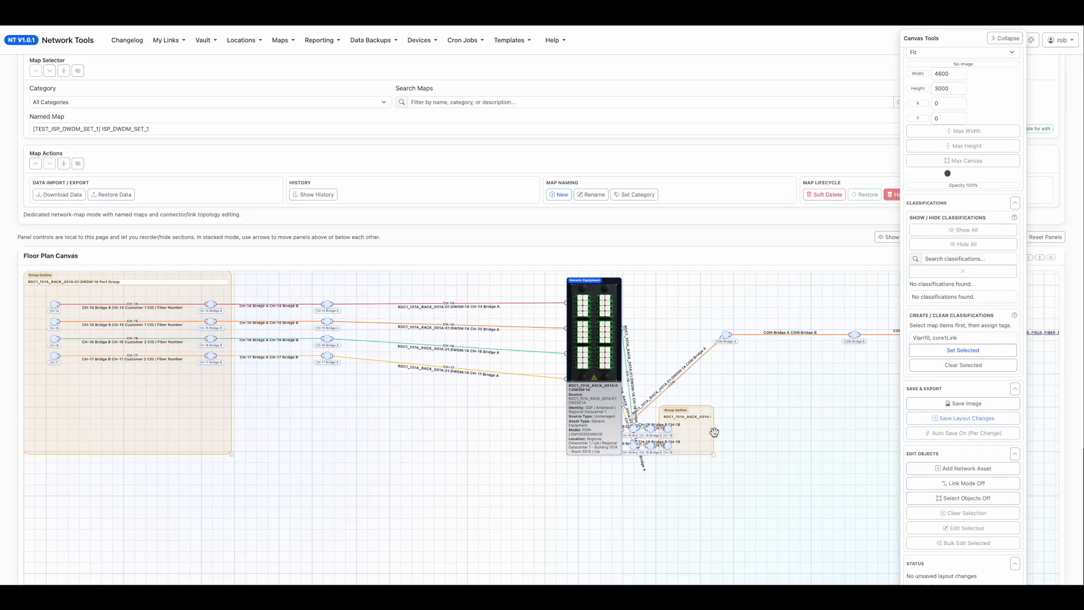
left_click_drag(714, 454, 799, 521)
left_click_drag(714, 411, 768, 418)
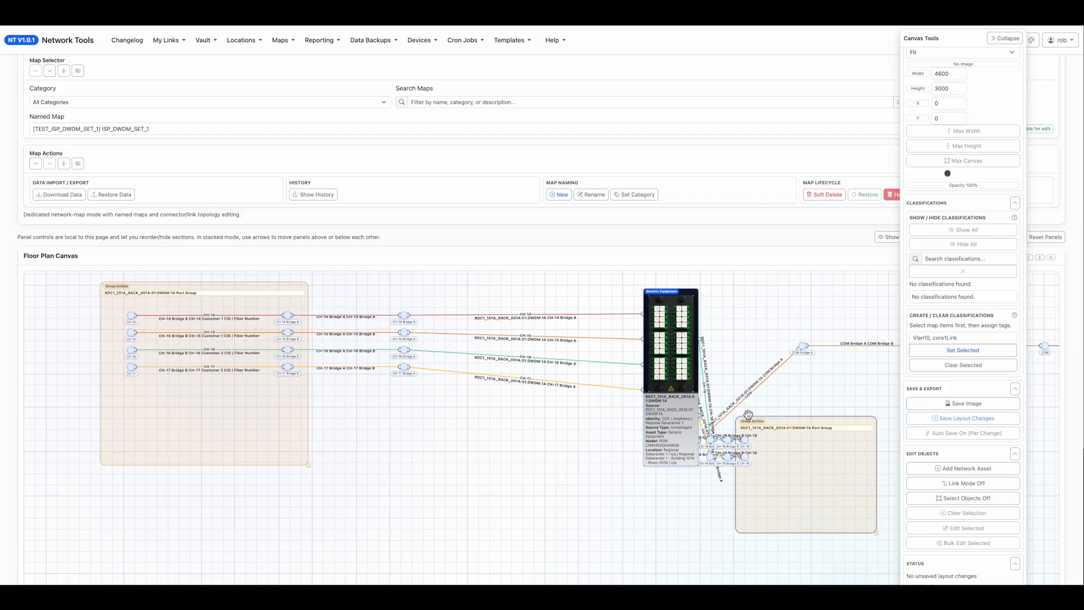
left_click_drag(749, 415, 482, 412)
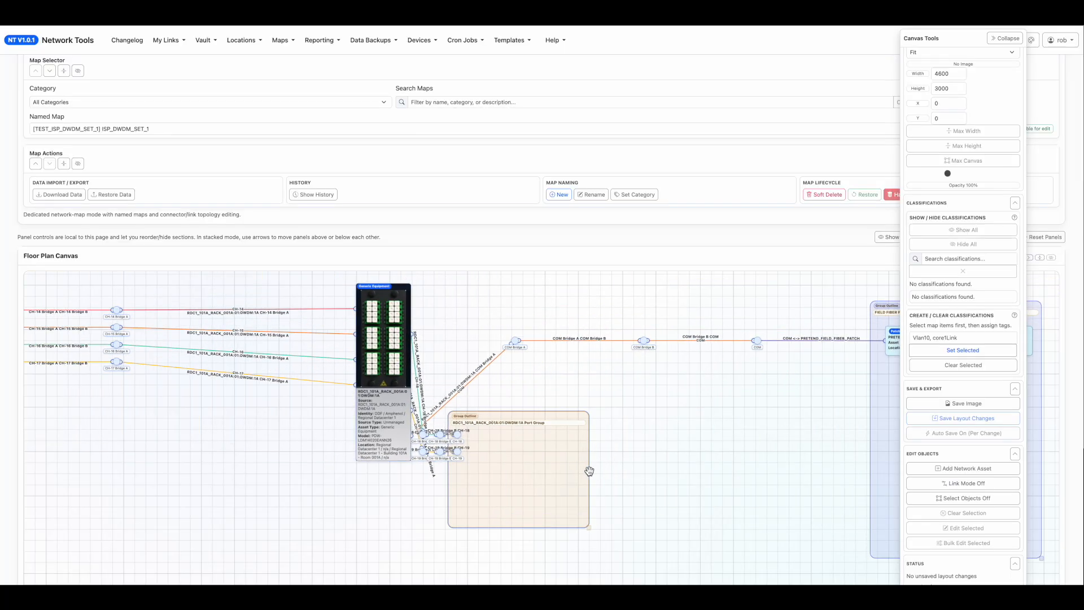
left_click_drag(588, 470, 739, 479)
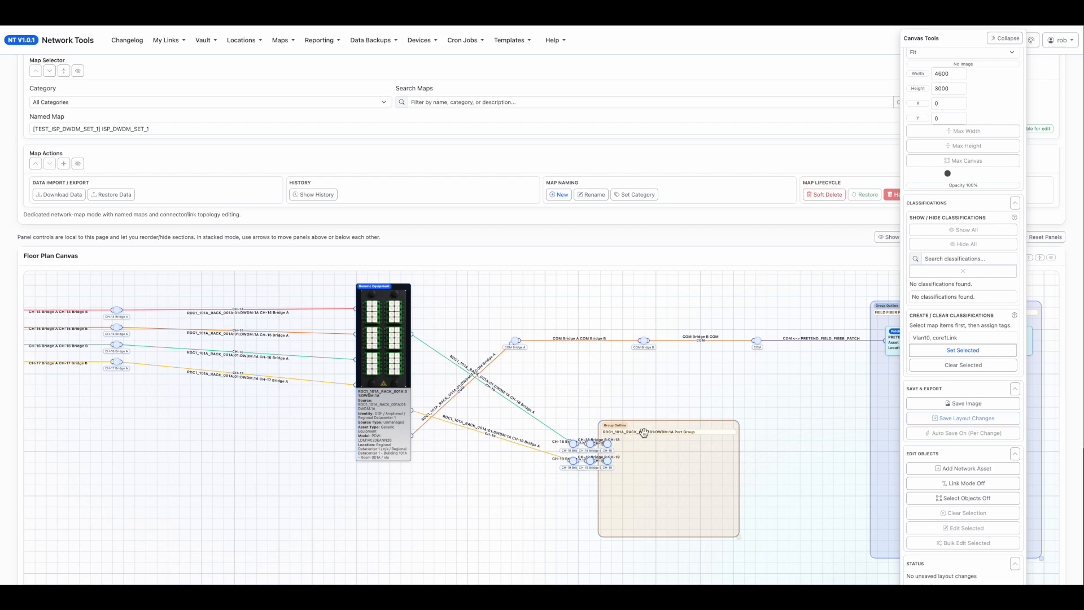
Delete the new port group outline around the CH-18 and CH-19 connectors.
double_click(598, 424)
left_click(267, 566)
left_click(638, 85)
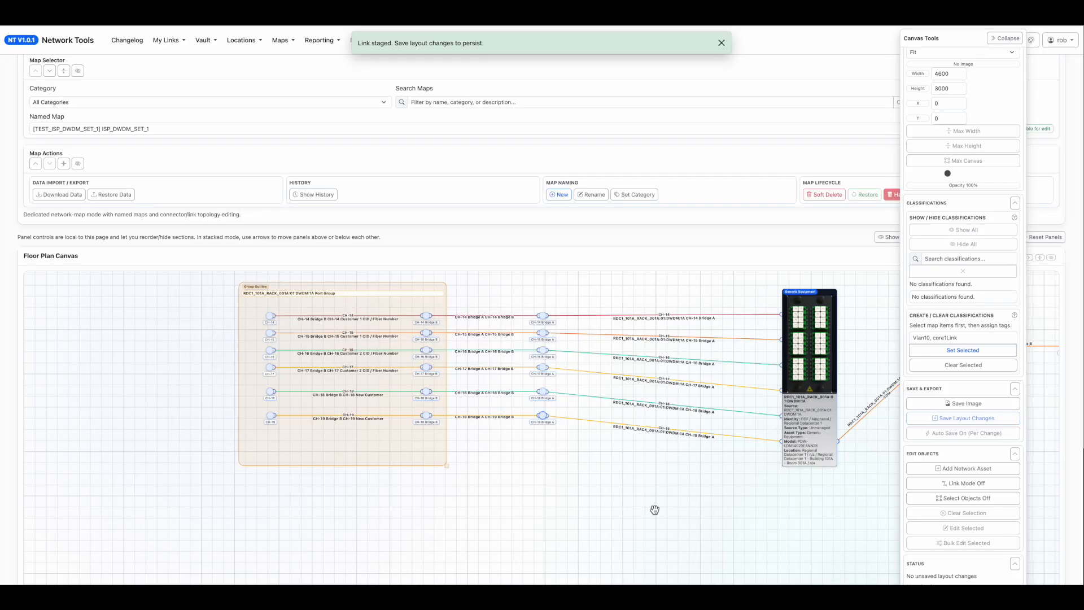
Review the CH-18 and CH-19 New Customer paths from the port group to the DWDM unit.
left_click_drag(721, 506, 531, 484)
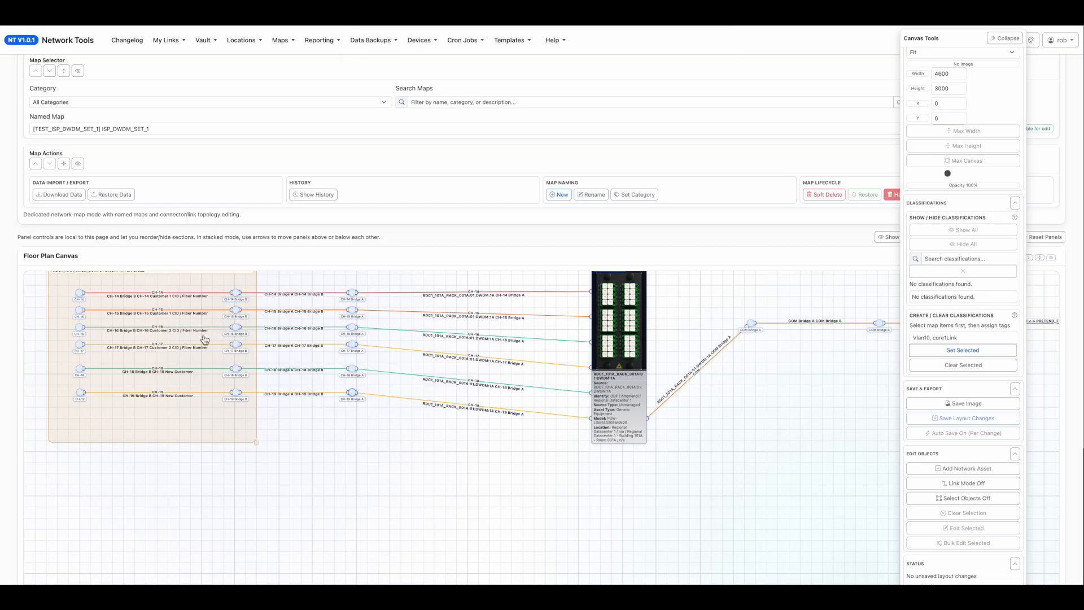
left_click_drag(395, 502, 526, 547)
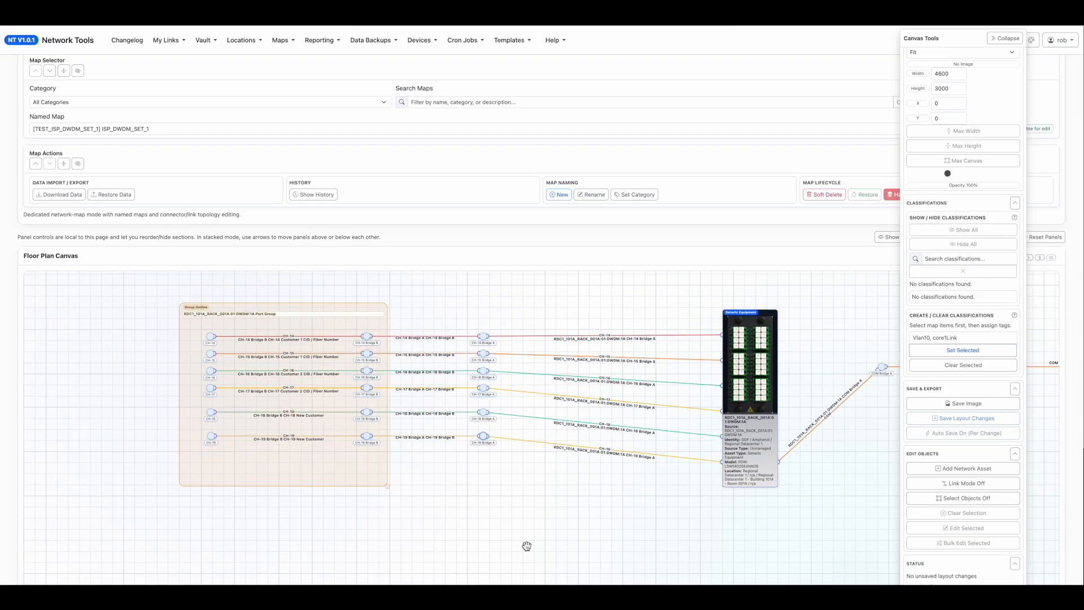
left_click_drag(614, 535, 727, 543)
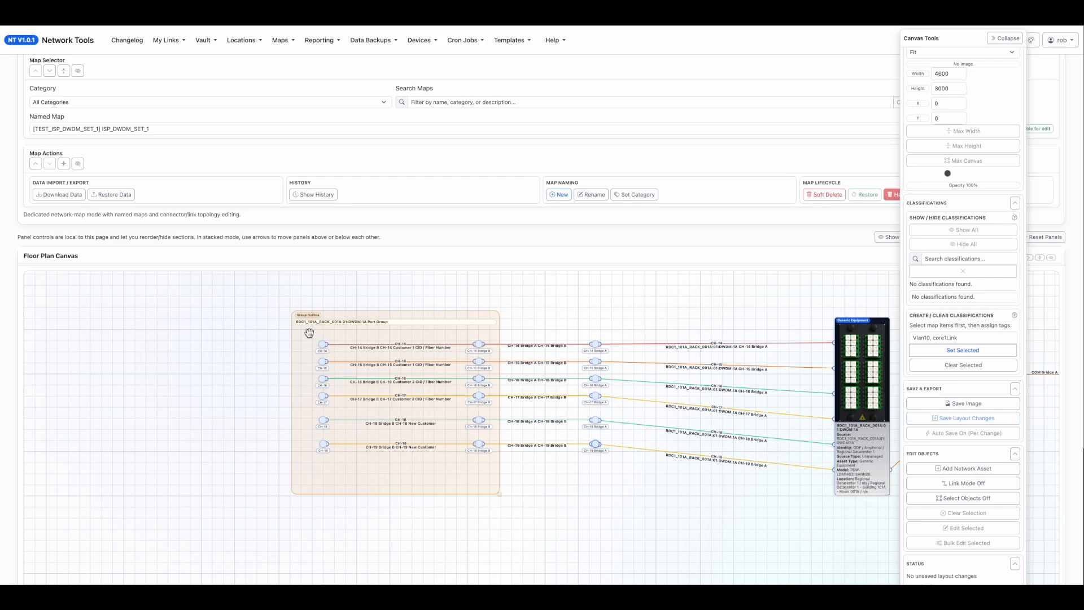
left_click_drag(599, 529, 493, 531)
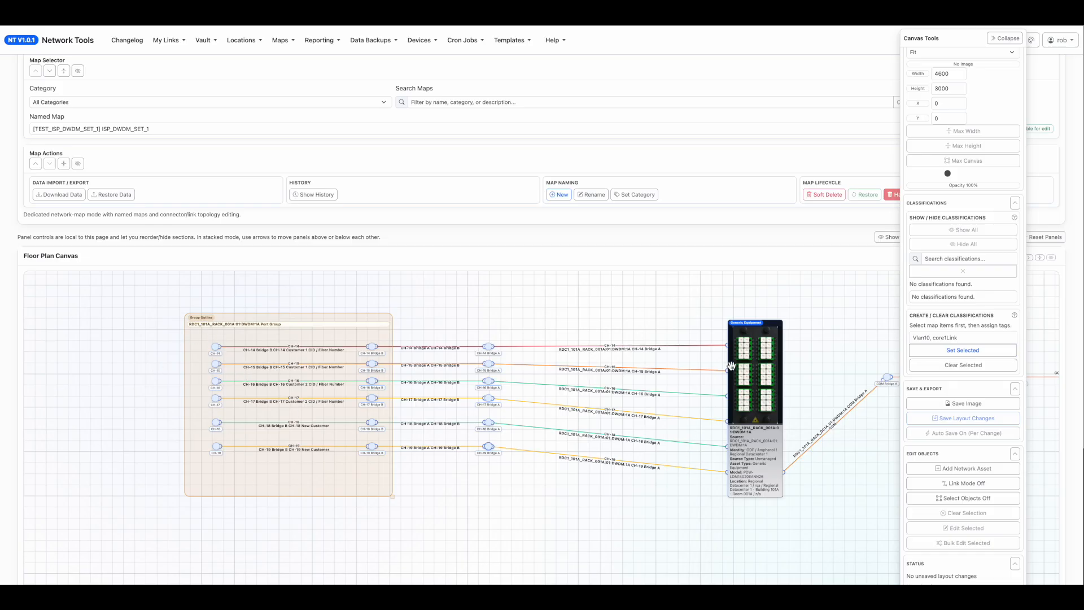
left_click(765, 352)
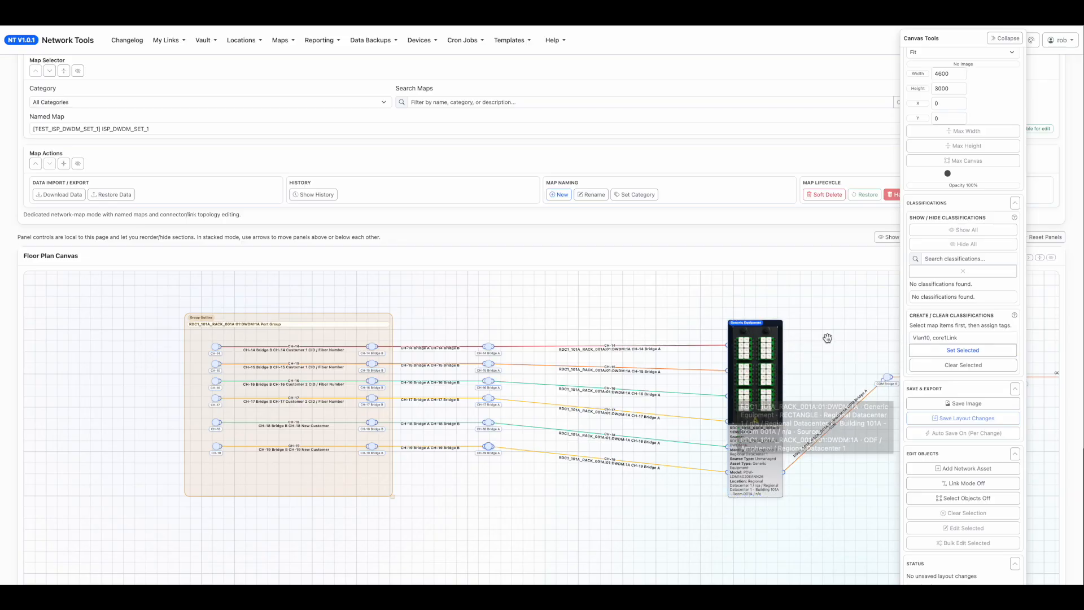
Open the ISP_CUSTOMER_FEEDS_1 map, collapse the canvas tools and examine the CH-18 and CH-19 paths in the embedded DWDM diagram.
left_click(93, 128)
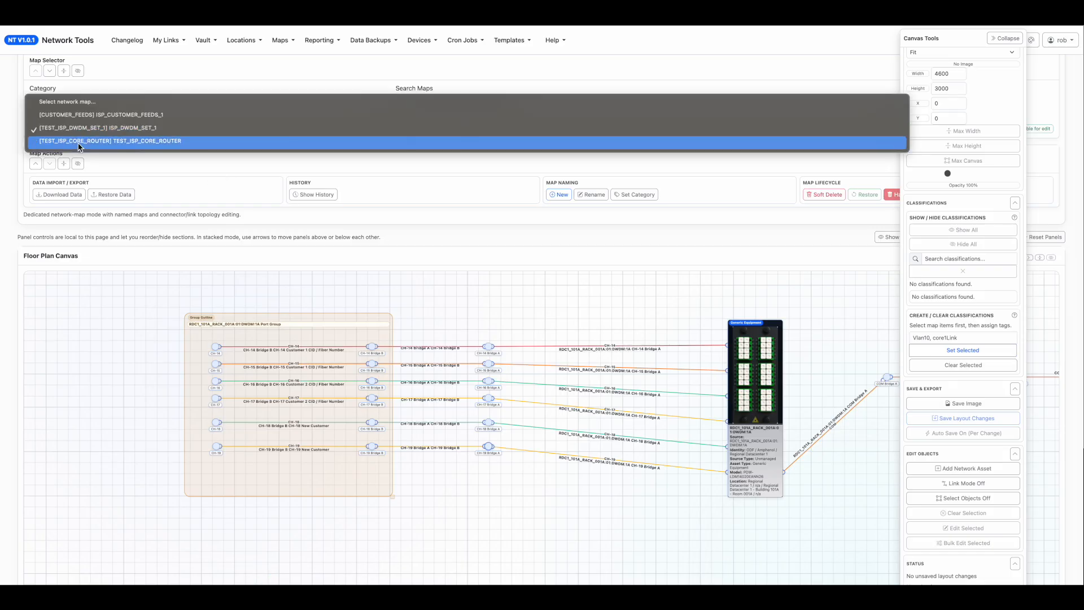
left_click(79, 115)
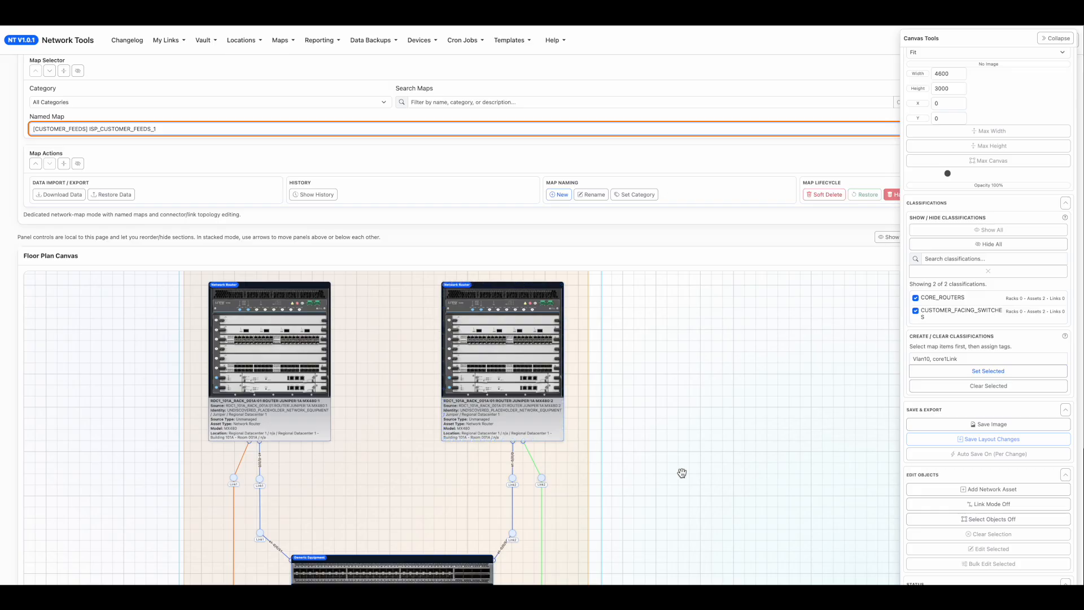
left_click(1057, 38)
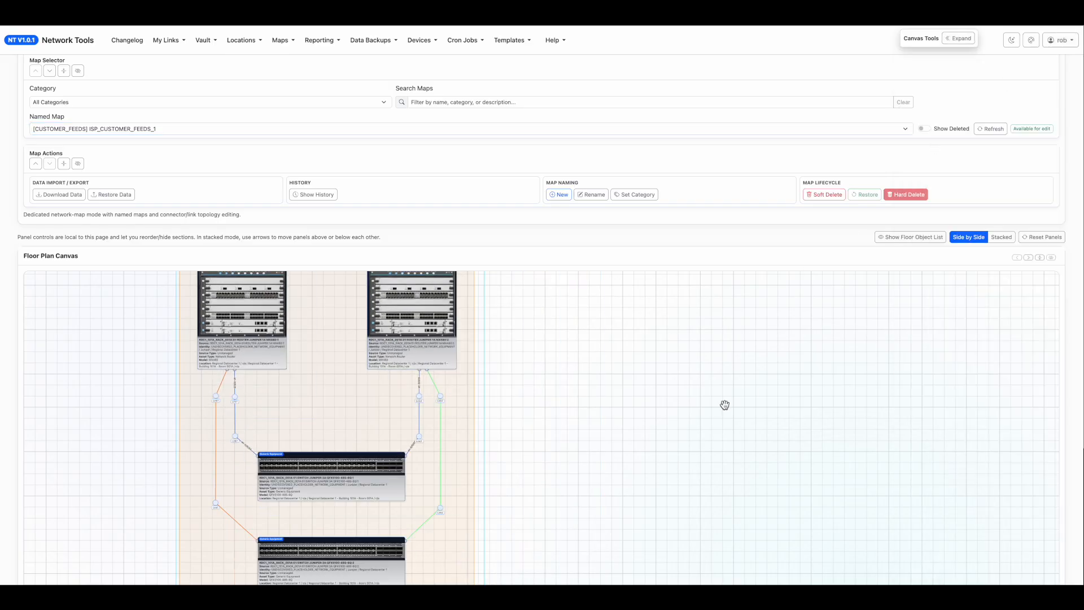
scroll(705, 450, "down", 2)
left_click_drag(694, 457, 385, 249)
scroll(439, 403, "up", 4)
scroll(435, 337, "up", 3)
left_click_drag(435, 336, 356, 258)
left_click_drag(416, 512, 338, 424)
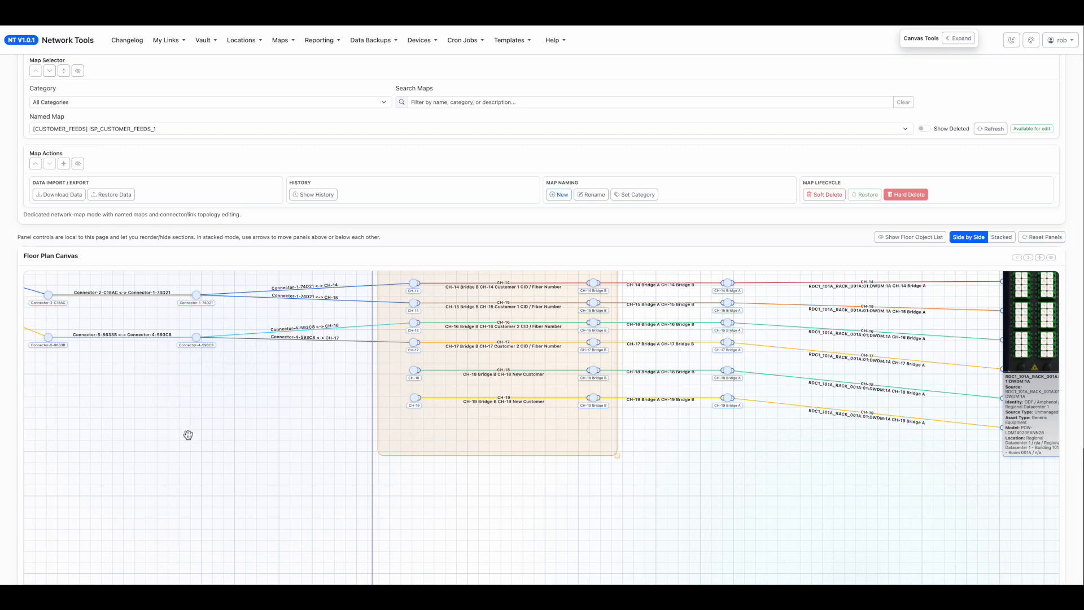
Trace the customer feeds from the embedded DWDM diagram back through the connectors to the lower customer-facing switch.
left_click_drag(319, 420, 3, 492)
left_click_drag(507, 399, 143, 102)
left_click_drag(386, 373, 685, 536)
left_click_drag(547, 481, 856, 559)
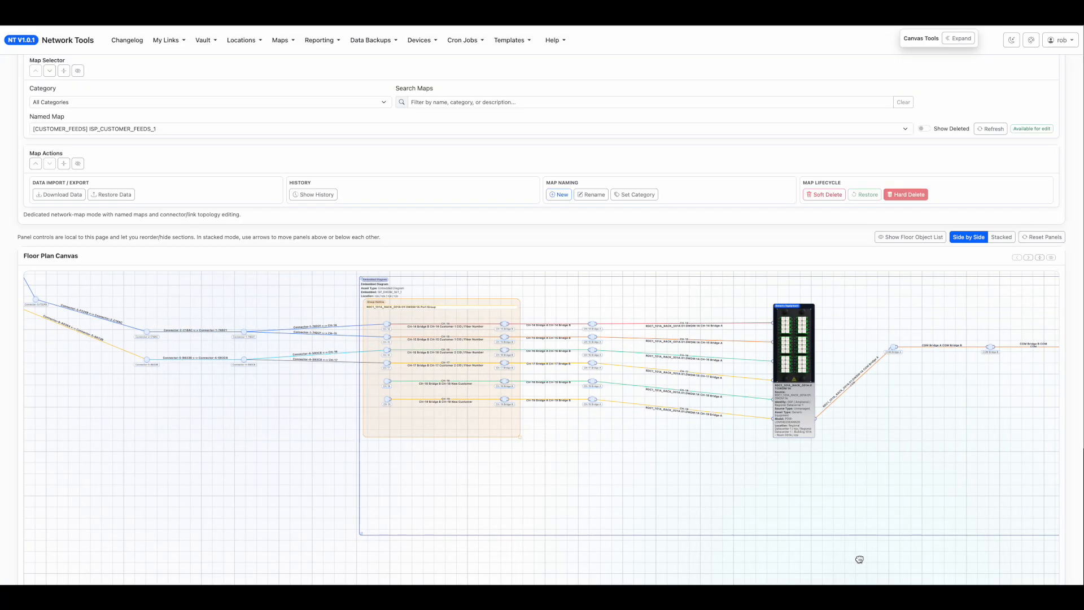
left_click_drag(215, 457, 626, 515)
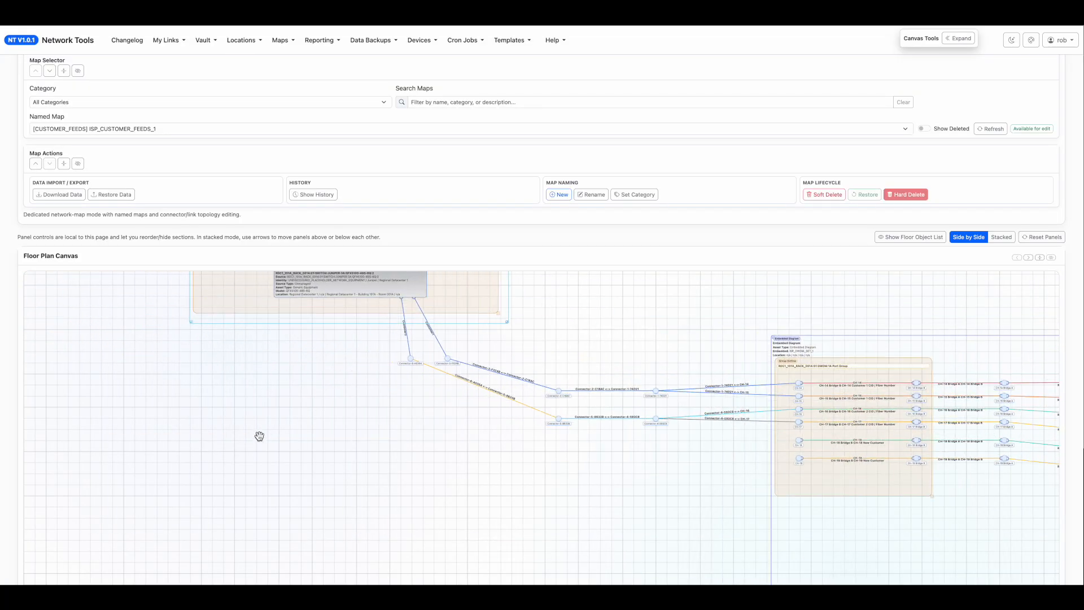
left_click_drag(259, 435, 369, 446)
left_click_drag(282, 375, 232, 462)
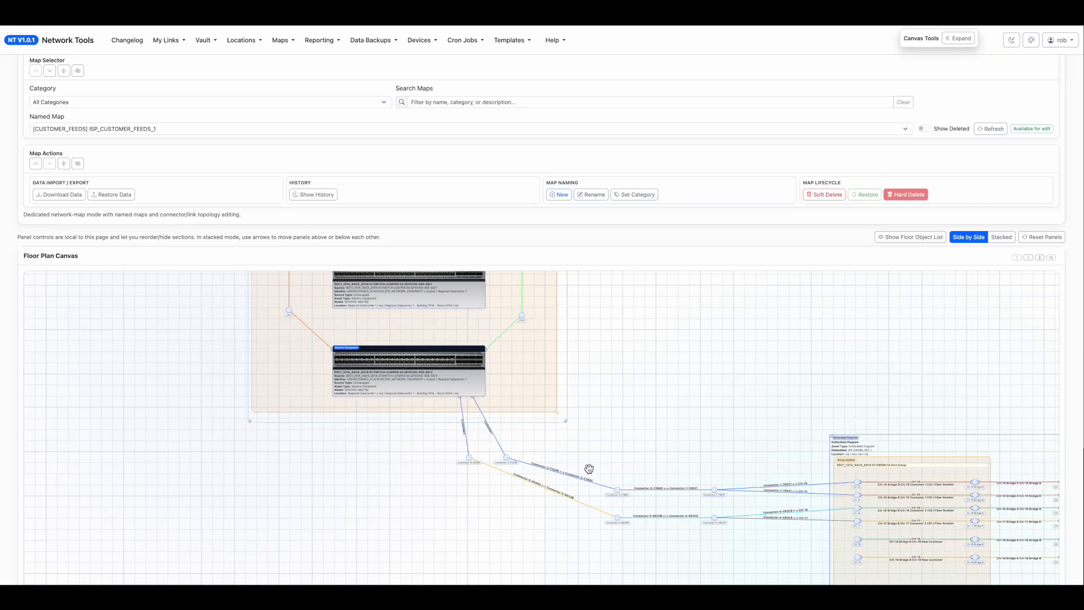
scroll(589, 468, "down", 1)
left_click_drag(588, 468, 553, 418)
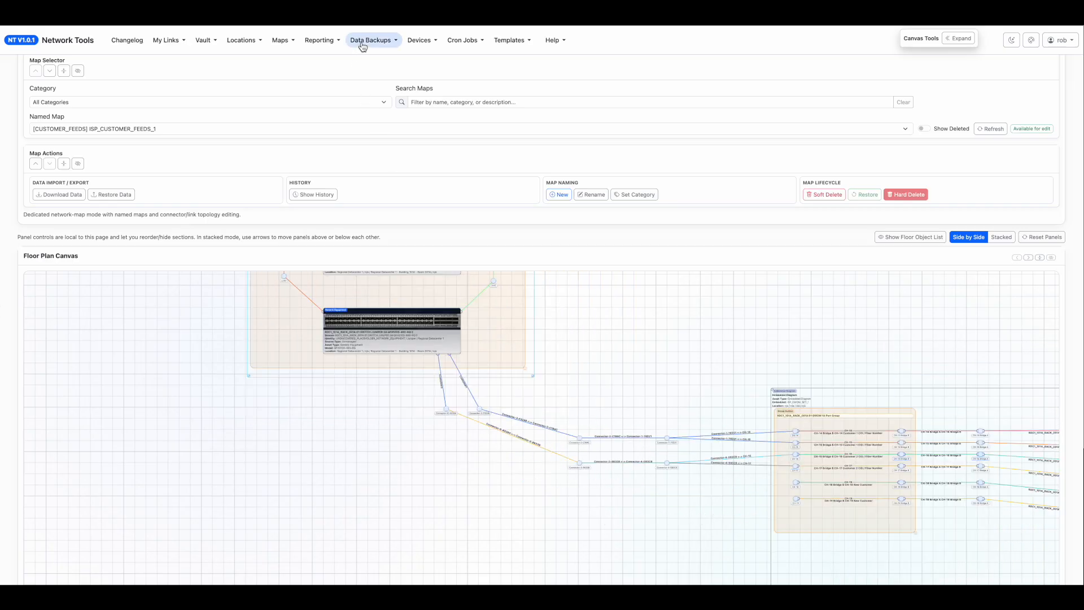
Open the Wiring Database and examine the circuit list, including CORE0002, FIBER_DC_RDC12000 and FIBER_DC_RDC10001.
left_click(331, 44)
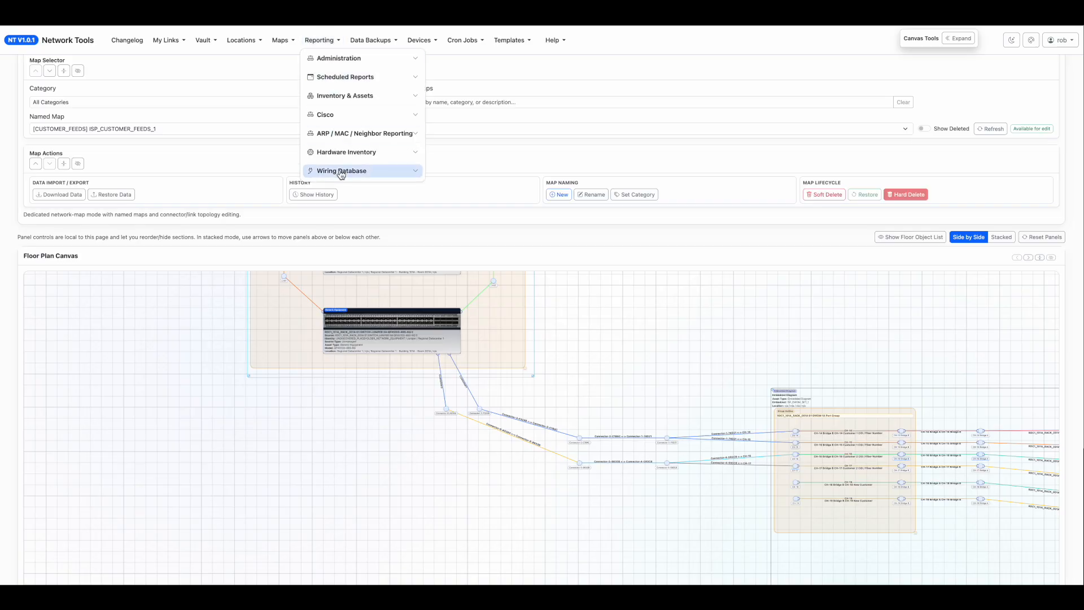
left_click(539, 261)
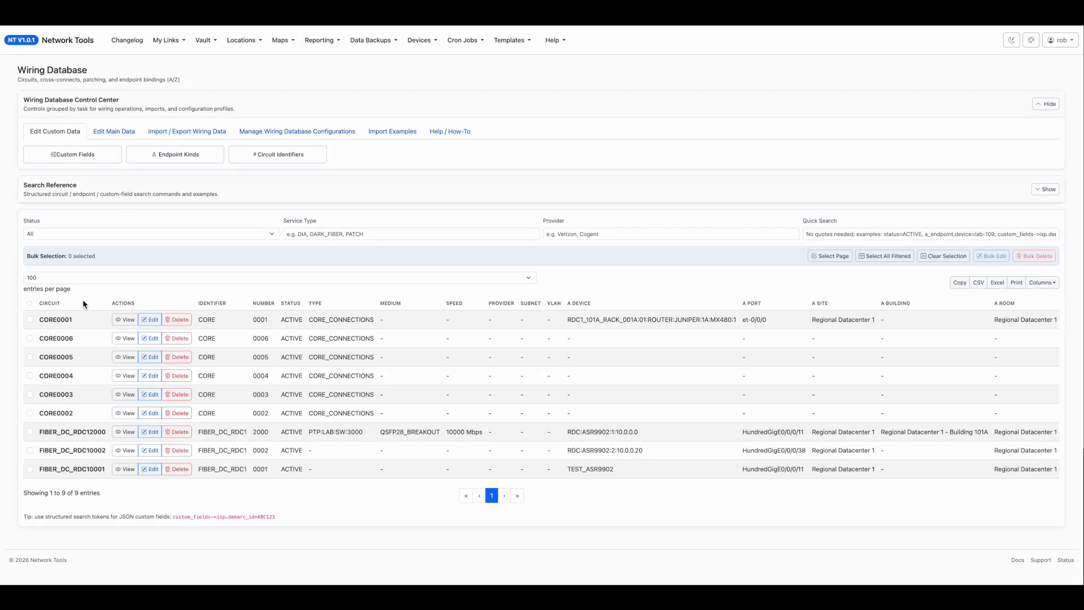
left_click_drag(390, 420, 150, 414)
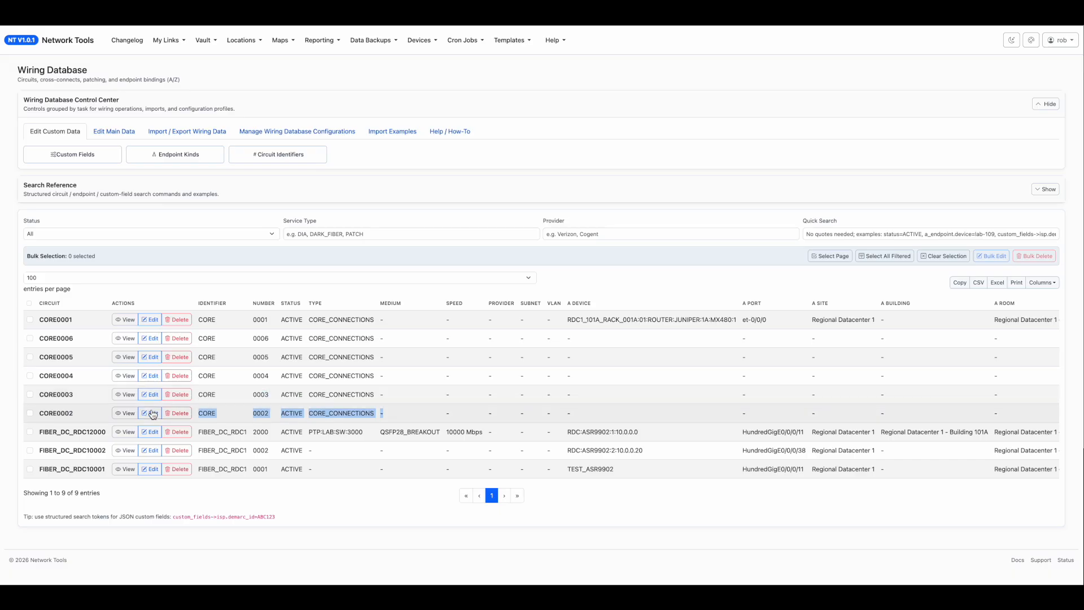
double_click(65, 433)
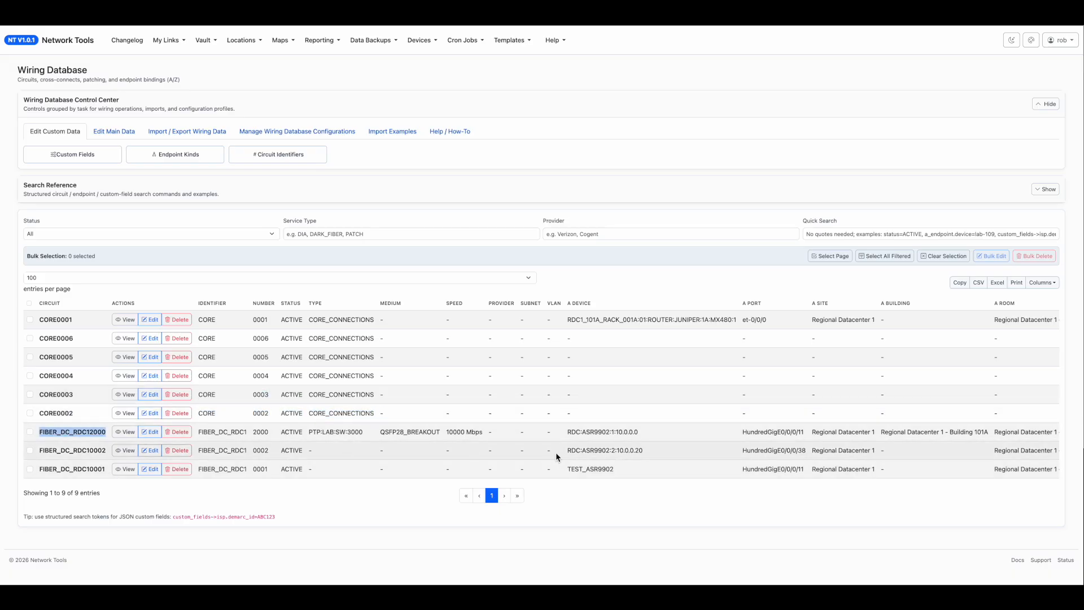
left_click(88, 467)
double_click(88, 468)
key("ctrl+c")
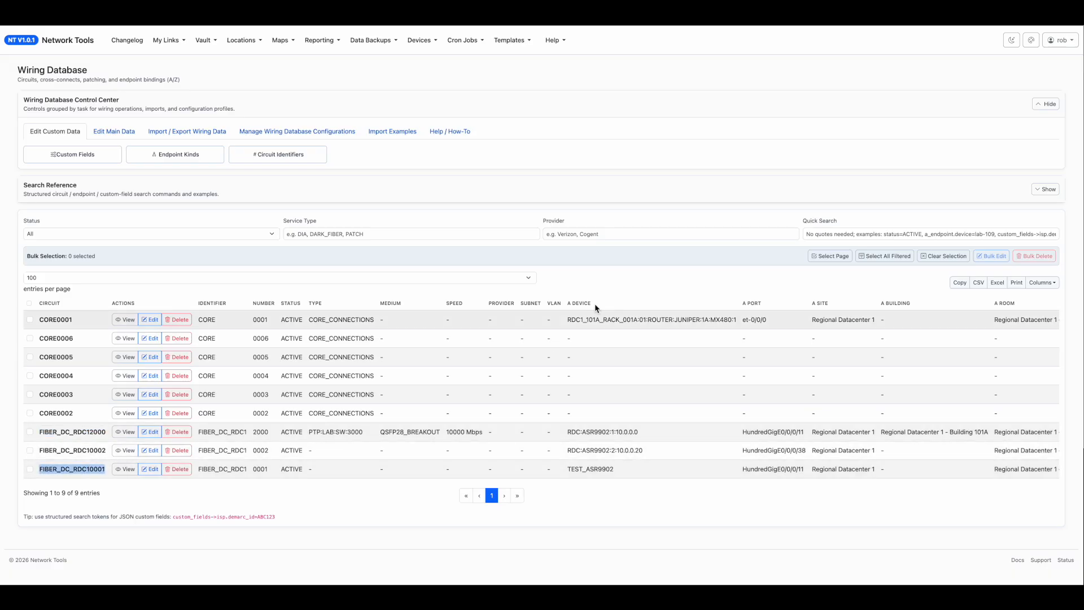
Open the ISP_CUSTOMER_FEEDS_1 network map from the Wiring Database.
left_click(281, 40)
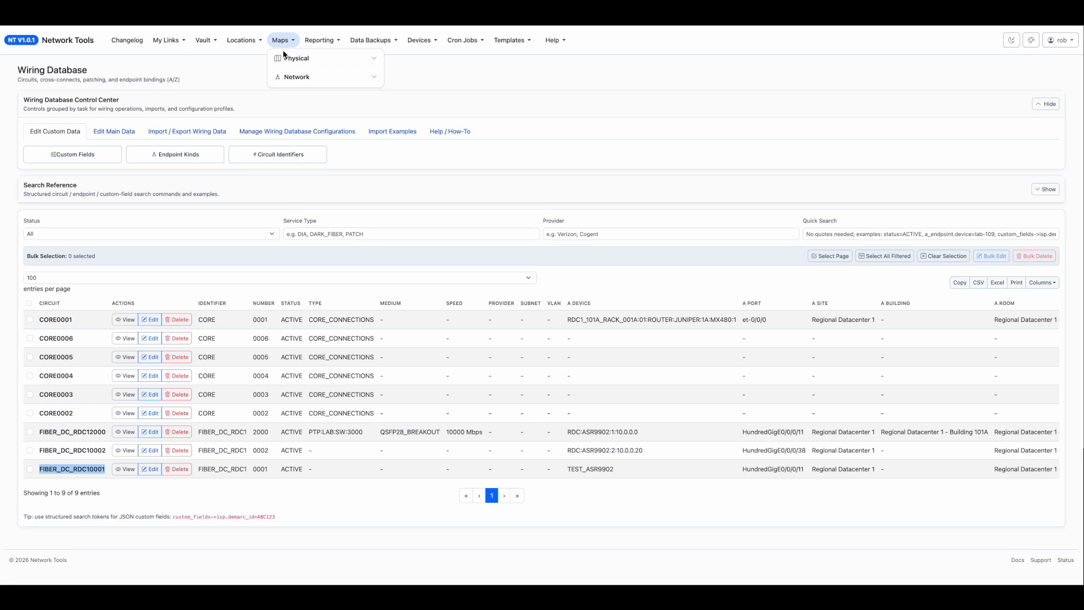
left_click(318, 79)
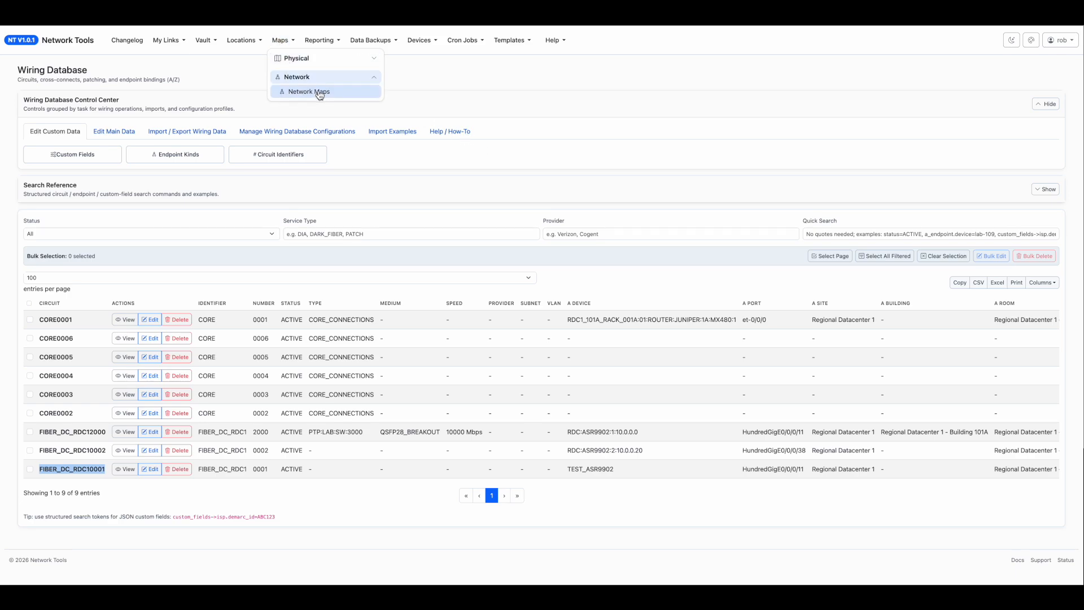
left_click(318, 92)
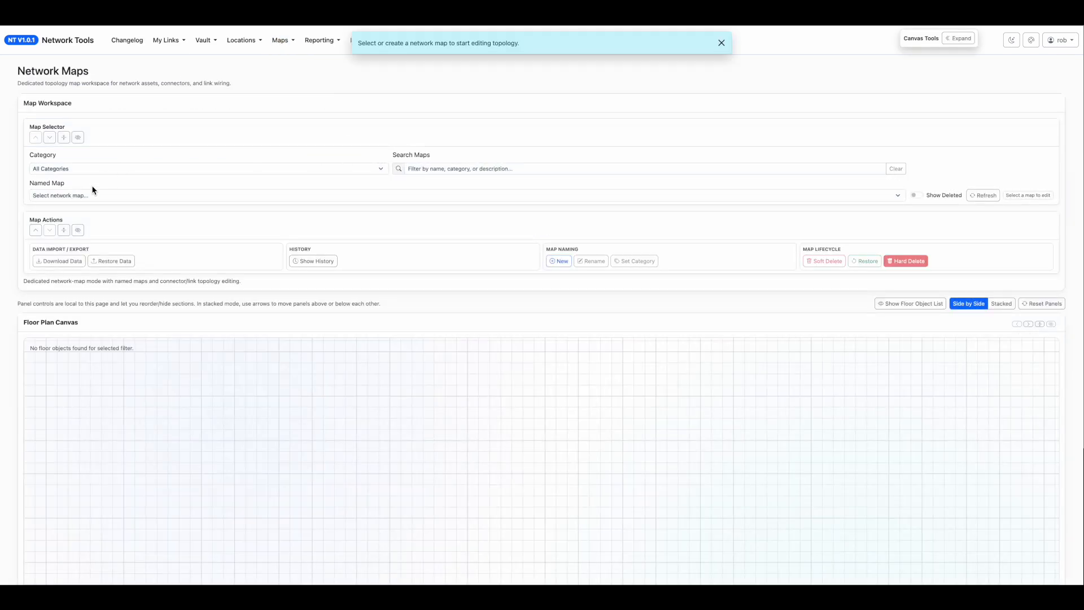
left_click(81, 195)
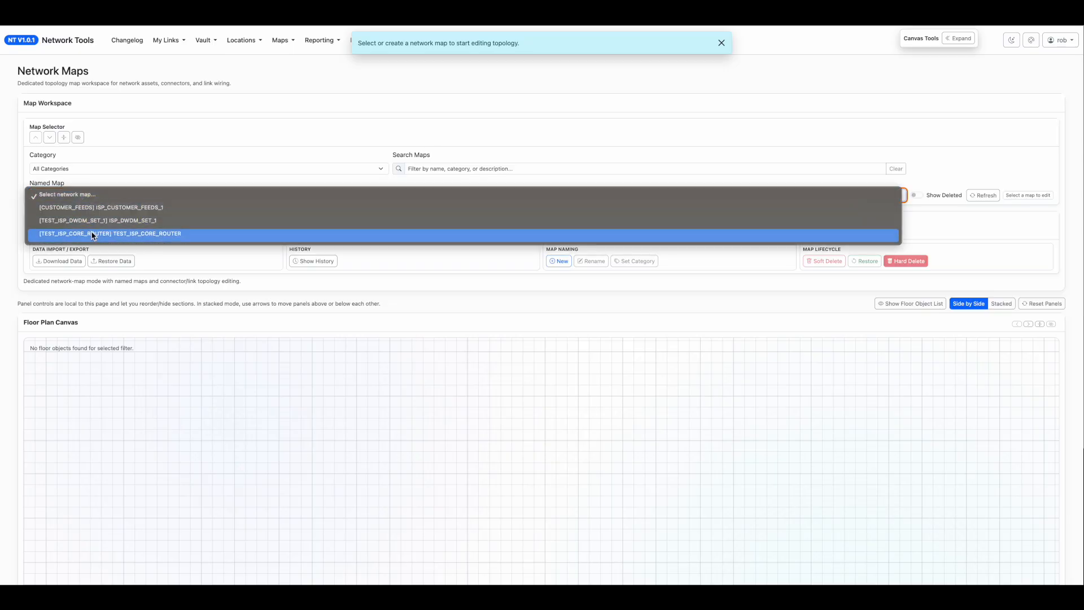
left_click(90, 207)
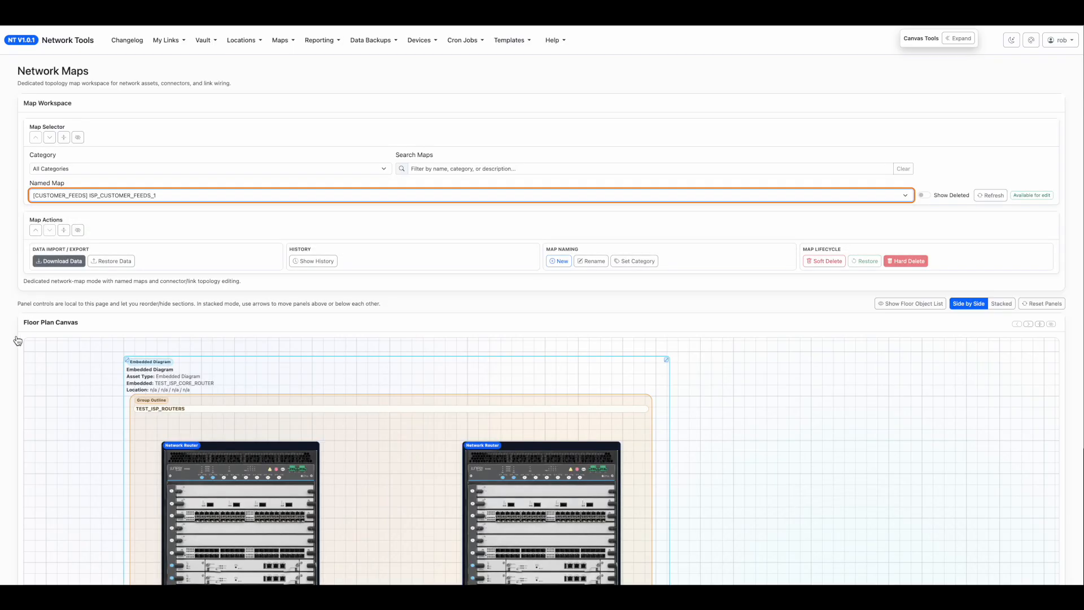
Inspect the linked connection details of the Customer1 link below the lower customer-facing switch, and close them without changes.
scroll(2, 354, "down", 5)
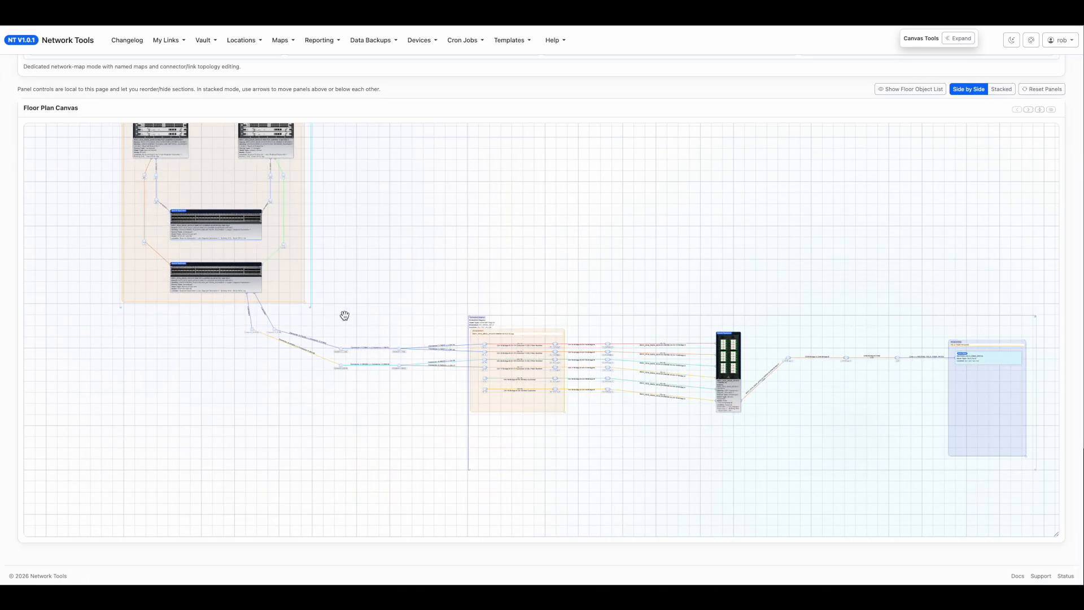
scroll(349, 319, "up", 7)
left_click_drag(612, 426, 462, 160)
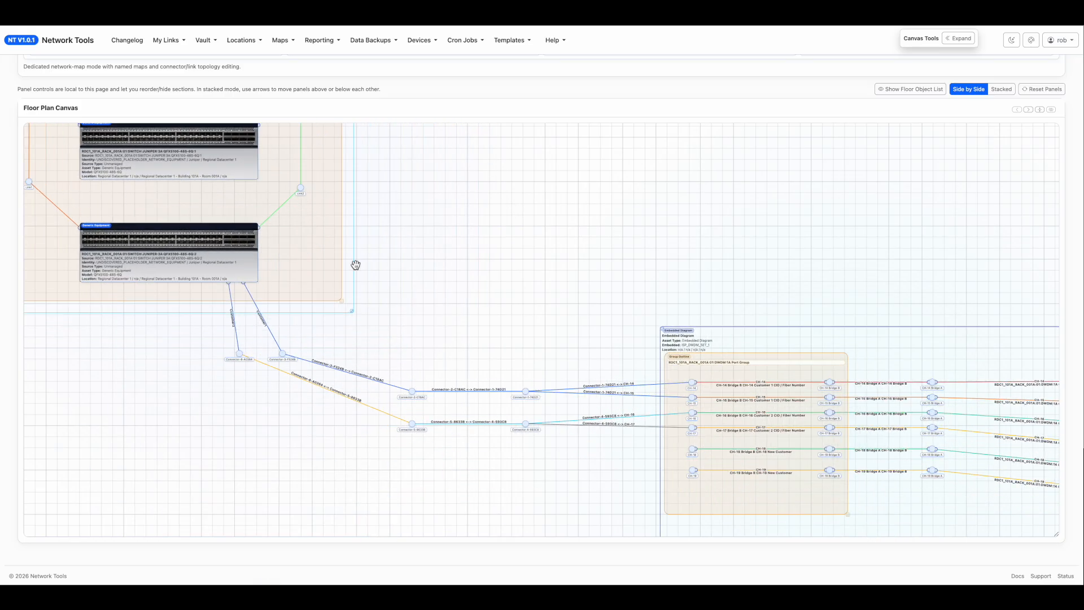
double_click(267, 328)
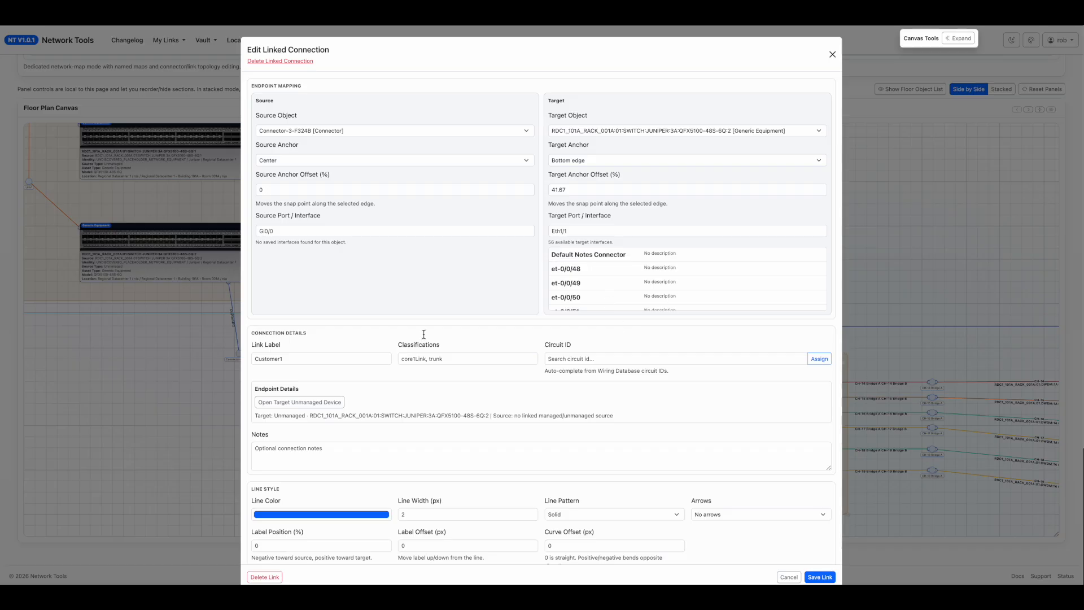
left_click(190, 377)
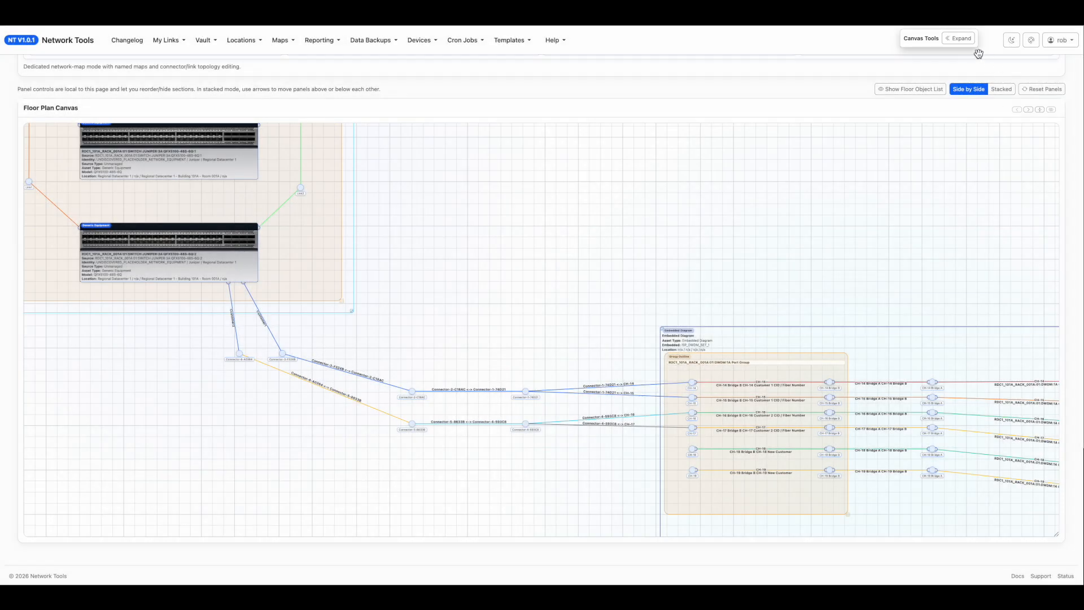
Select the Customer1 path's links and connectors up to the CH-14 and CH-15 feeds, and bulk-set their circuit ID to FIBER_DC_RDC10001.
left_click(960, 38)
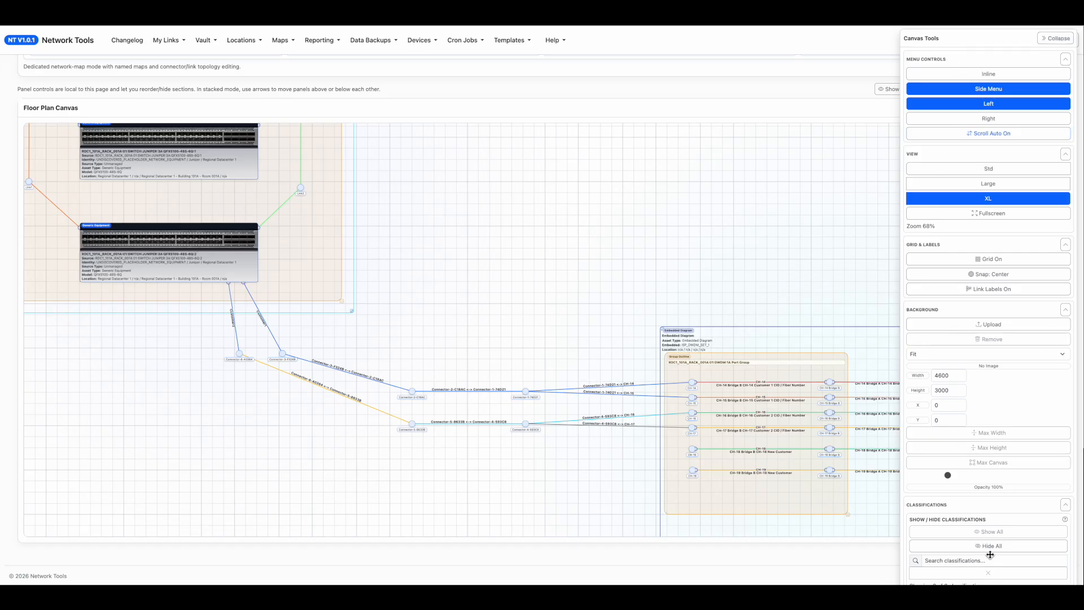
scroll(990, 554, "down", 5)
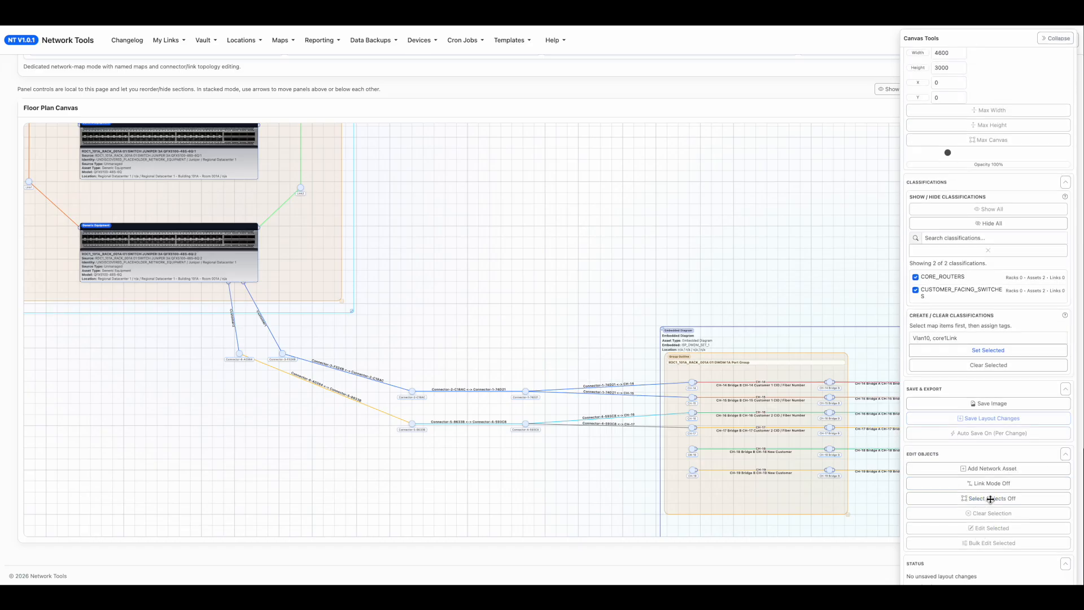
left_click(991, 499)
left_click_drag(598, 365, 342, 390)
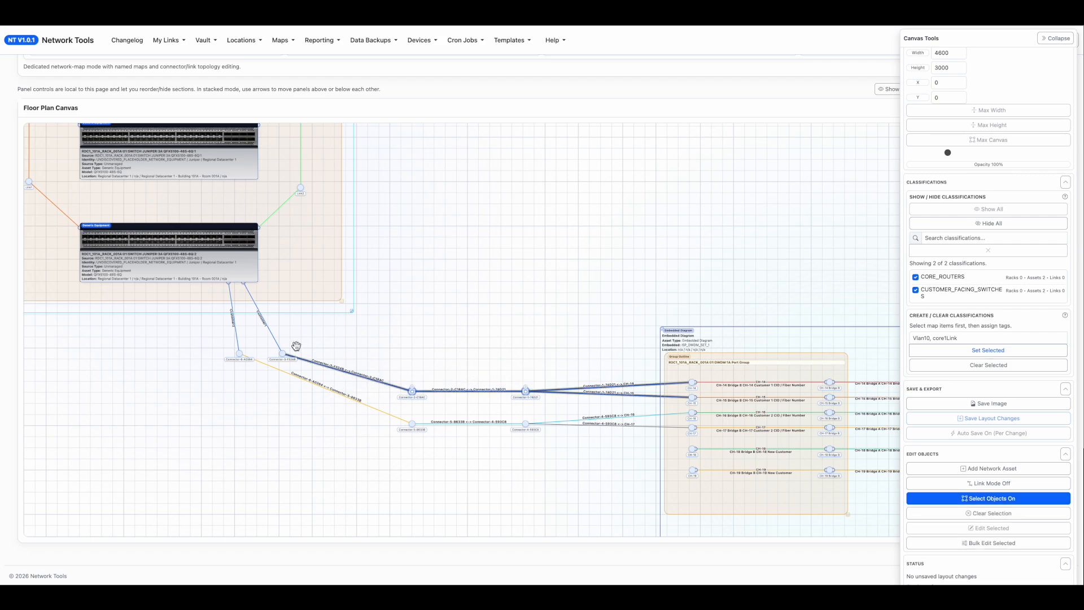
left_click(271, 333, "shift")
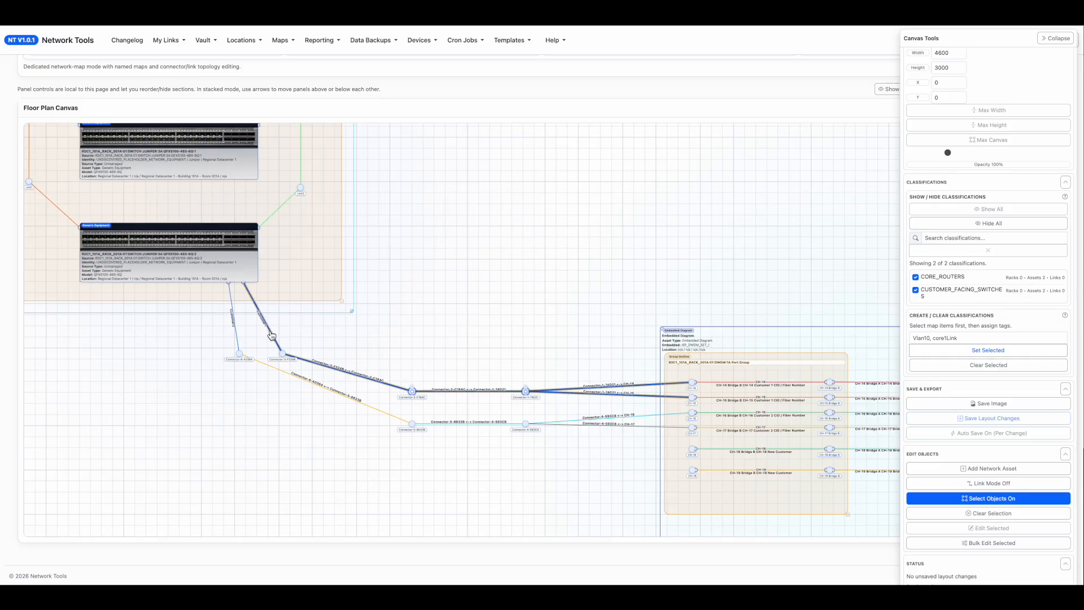
left_click(983, 544)
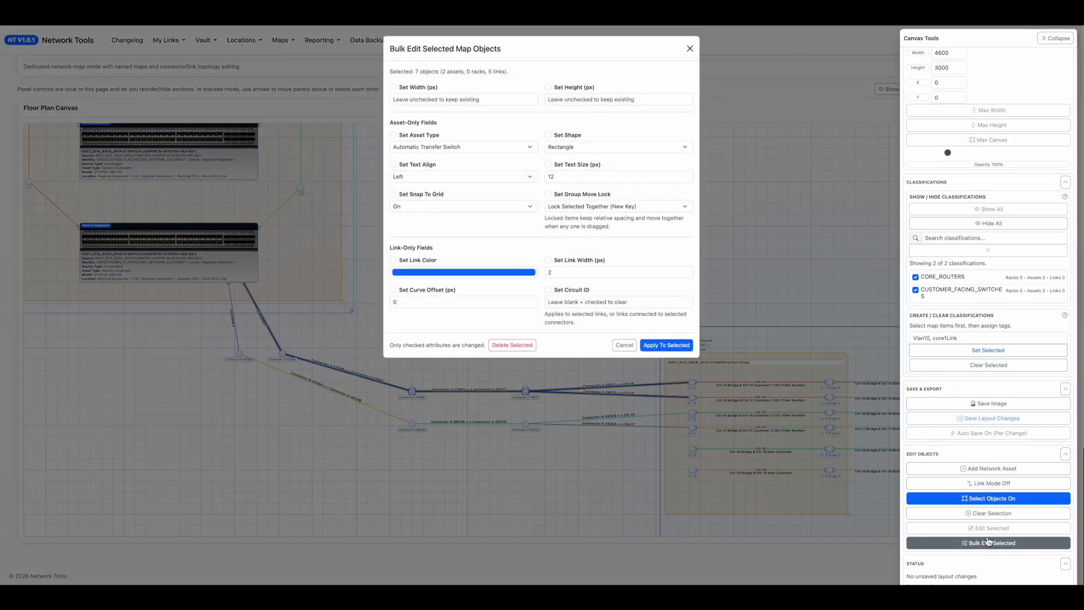
left_click(625, 305)
key("ctrl+v")
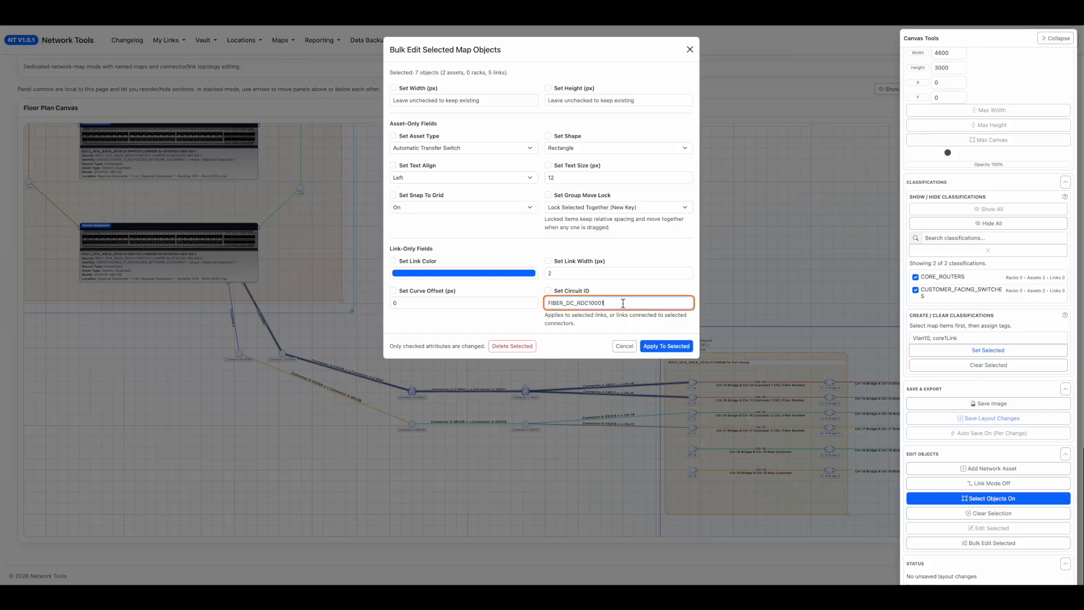
left_click(662, 347)
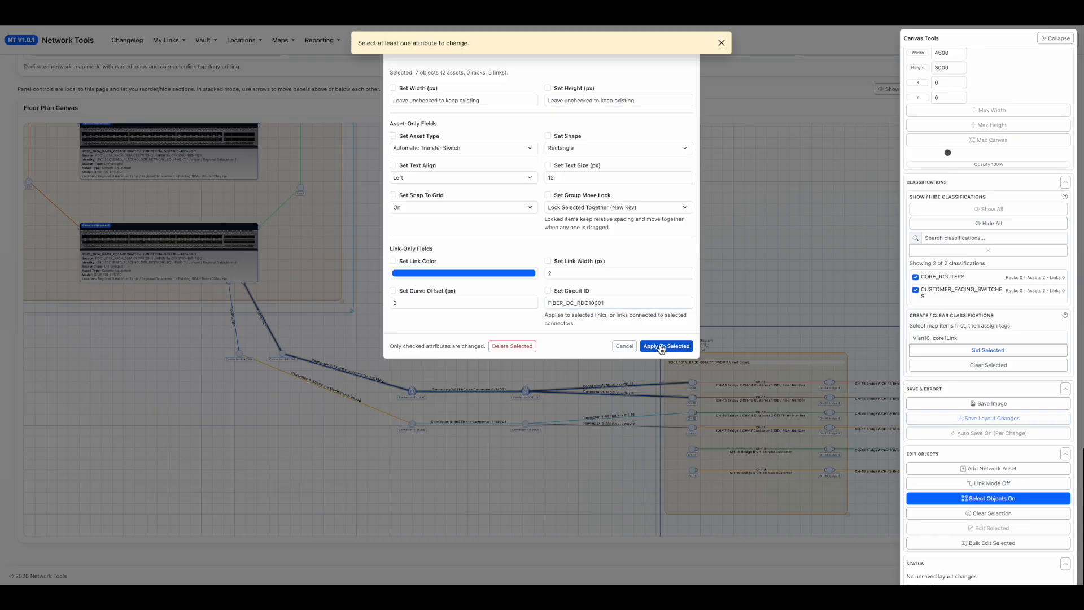
left_click(549, 291)
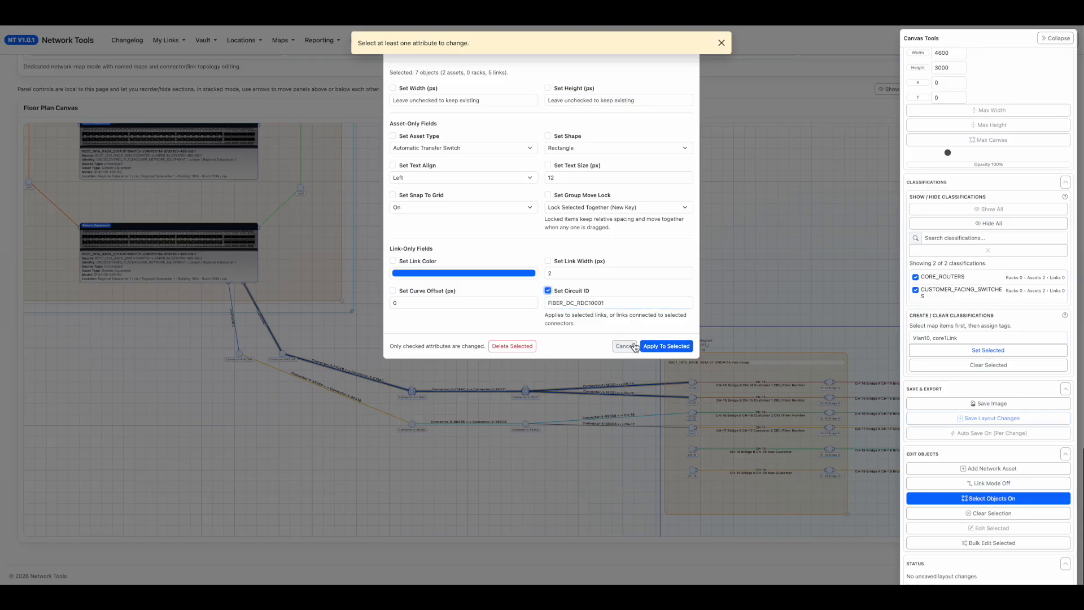
left_click(664, 347)
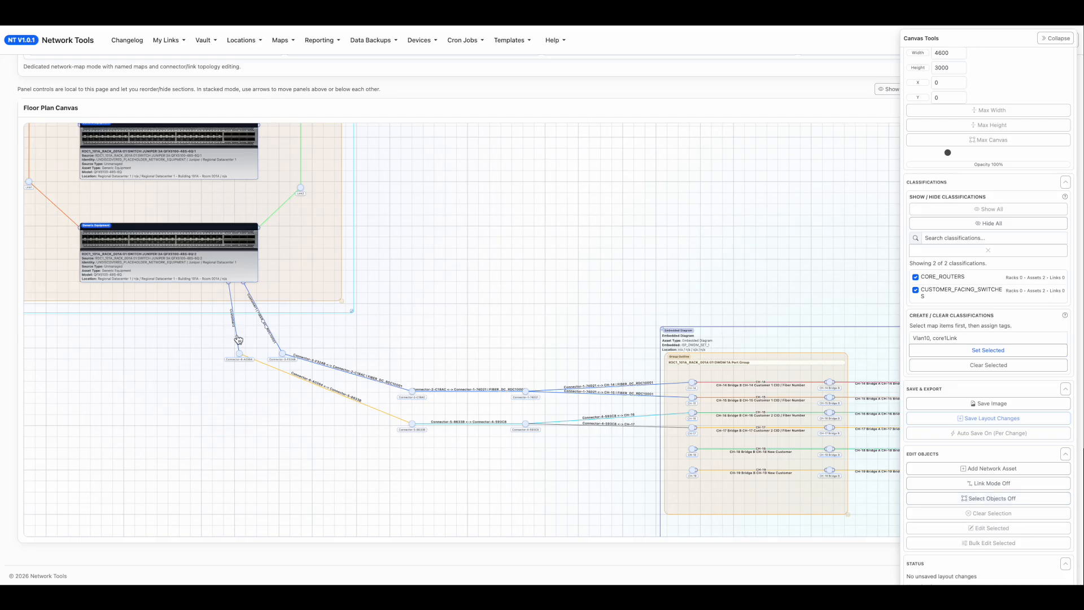
Assign circuit ID FIBER_DC_RDC10002 to the Customer2 link below the lower switch and save the link.
double_click(238, 339)
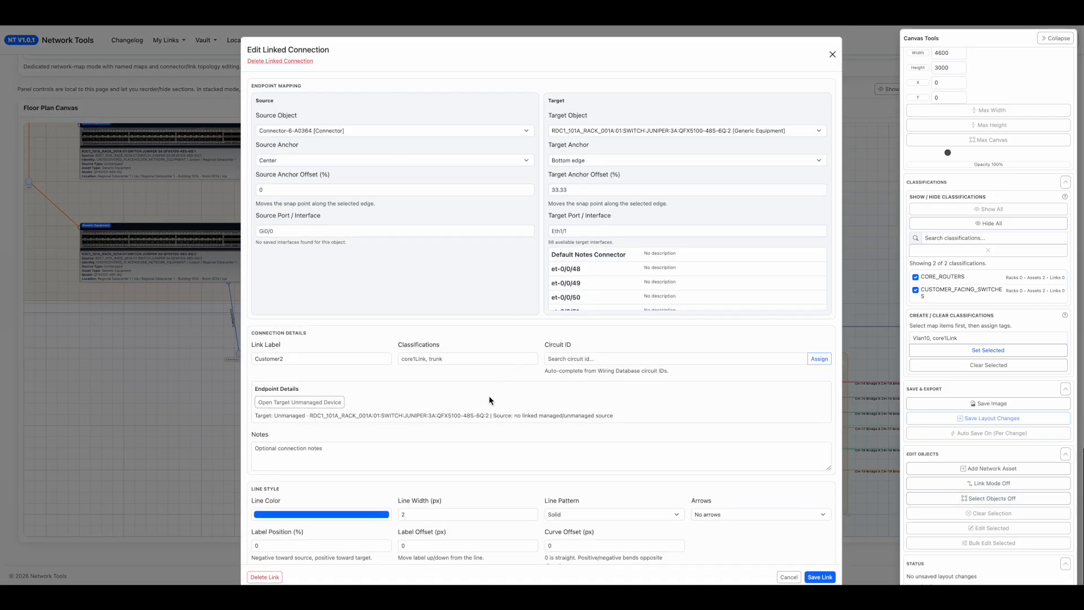
scroll(489, 400, "down", 1)
left_click(568, 336)
type("R")
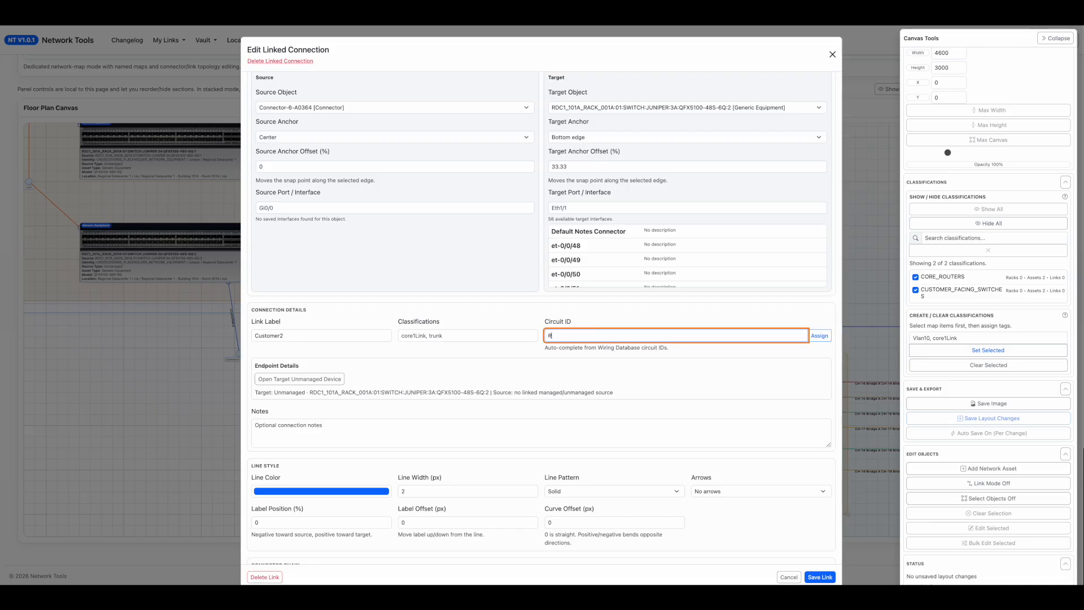
type("DC")
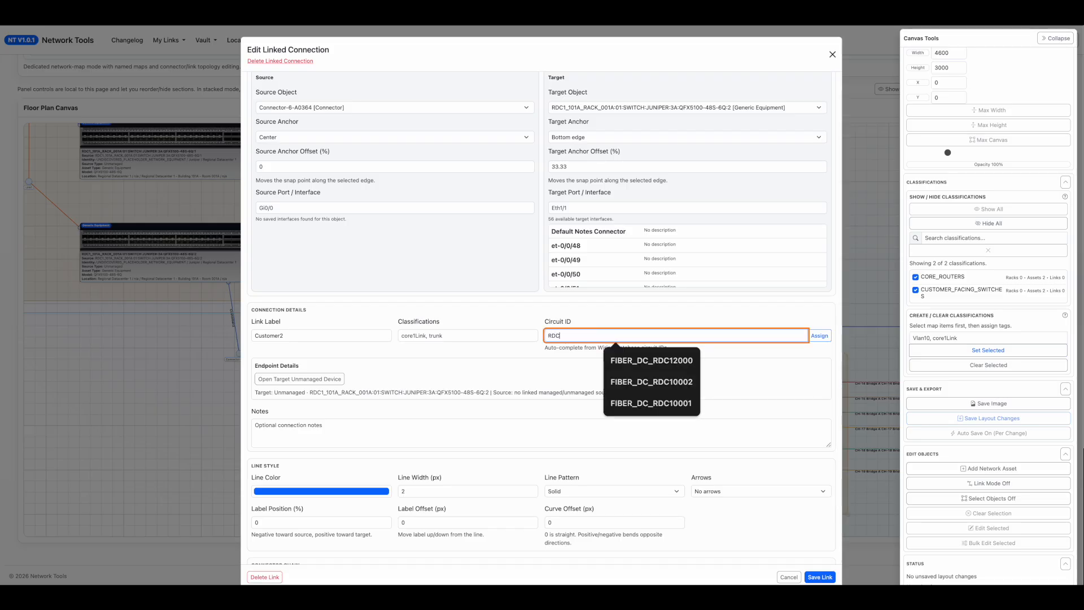
left_click(668, 389)
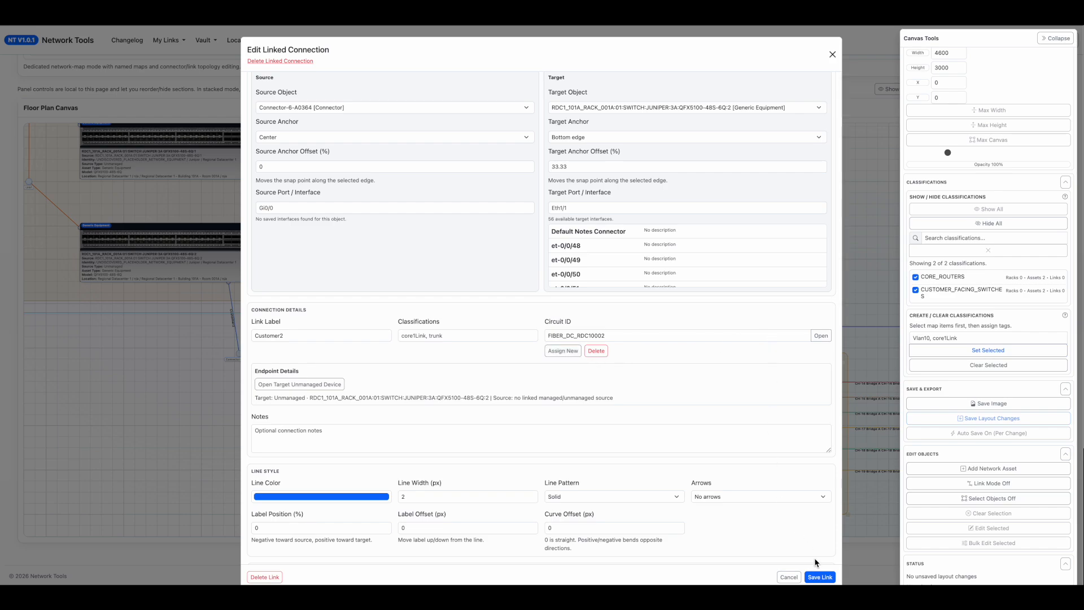
left_click(819, 576)
Check the circuit labels on the customer links and open the FIBER_DC_RDC10001 circuit record from the Customer1 link.
scroll(487, 400, "up", 3)
left_click_drag(711, 460, 598, 181)
left_click_drag(658, 374, 606, 207)
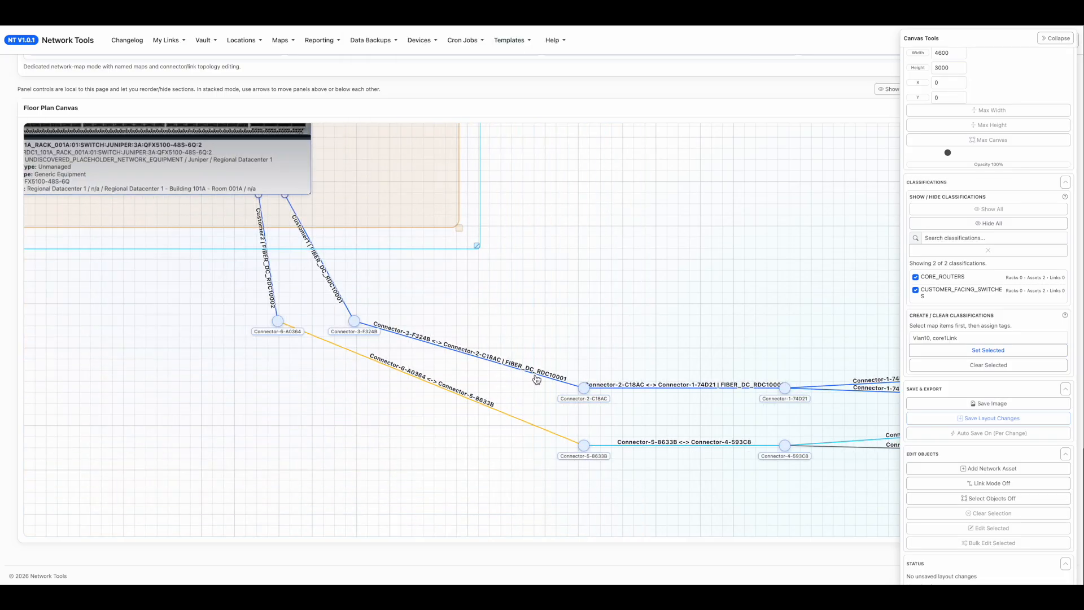
left_click(342, 302)
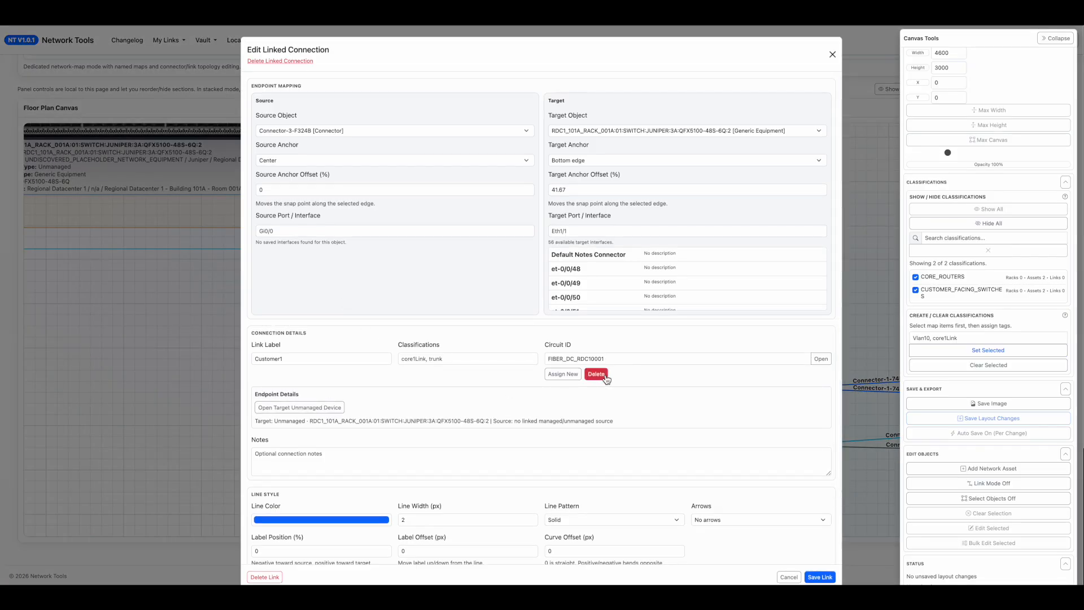
left_click(813, 362)
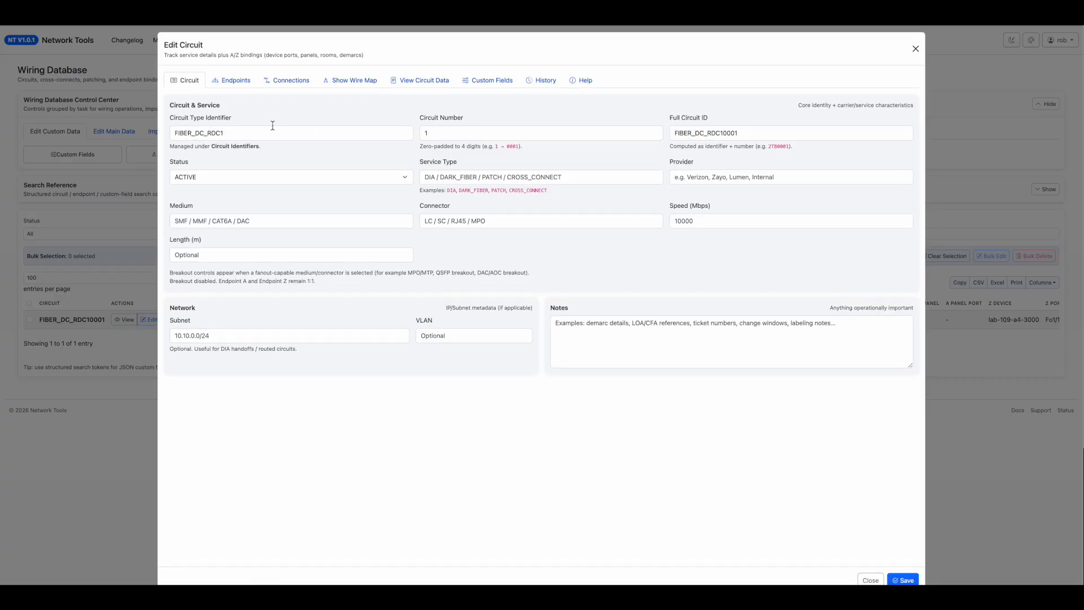
Review the circuit's endpoints, connections, wire map, circuit data and custom fields, save it and return to the customer feeds map.
left_click(236, 87)
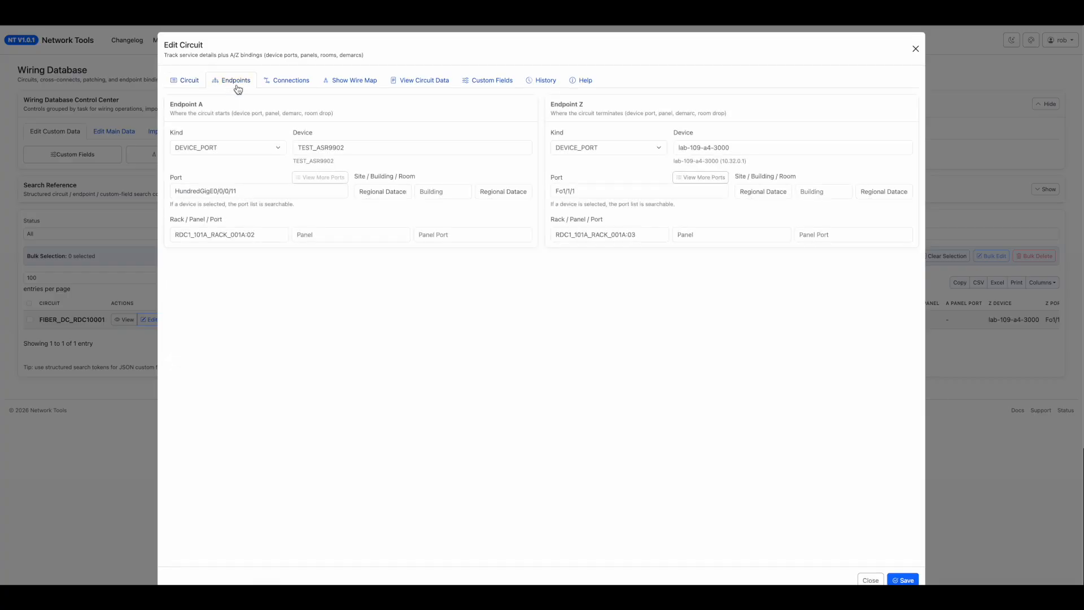
left_click(309, 85)
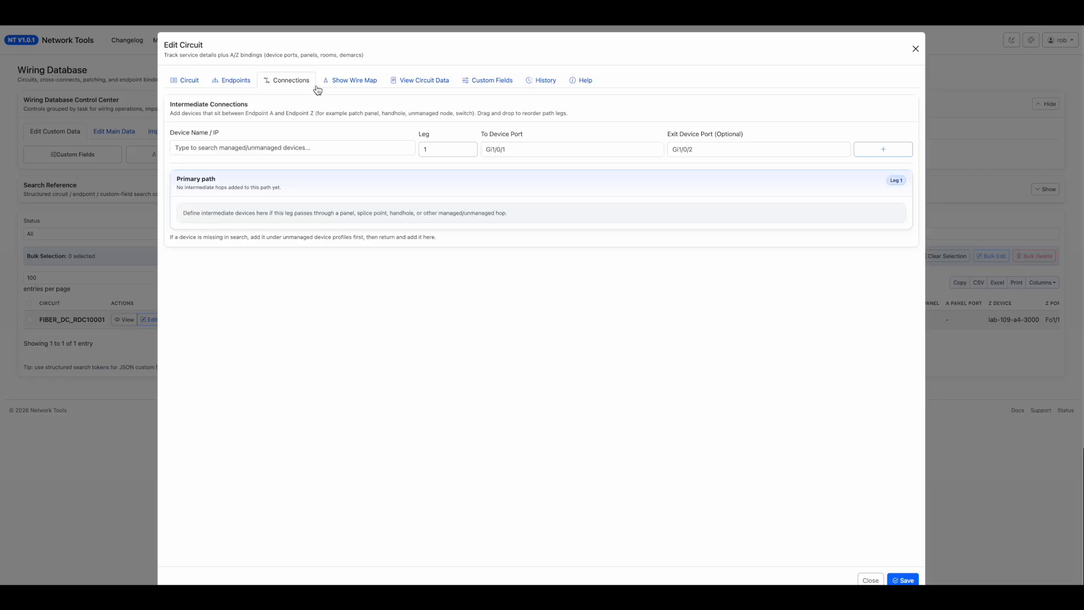
left_click(336, 84)
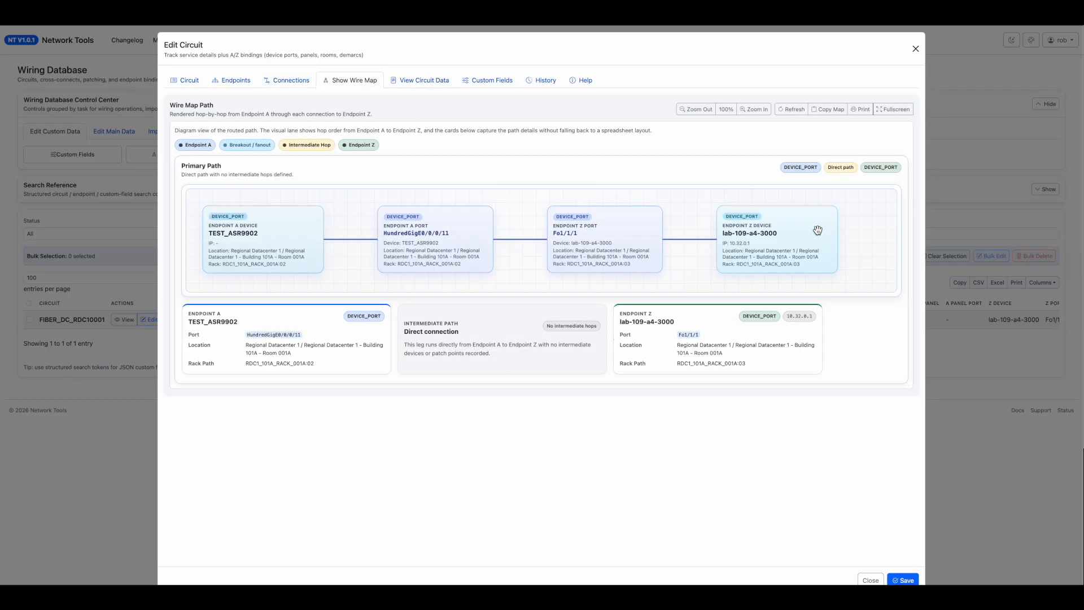
left_click(404, 81)
left_click(498, 88)
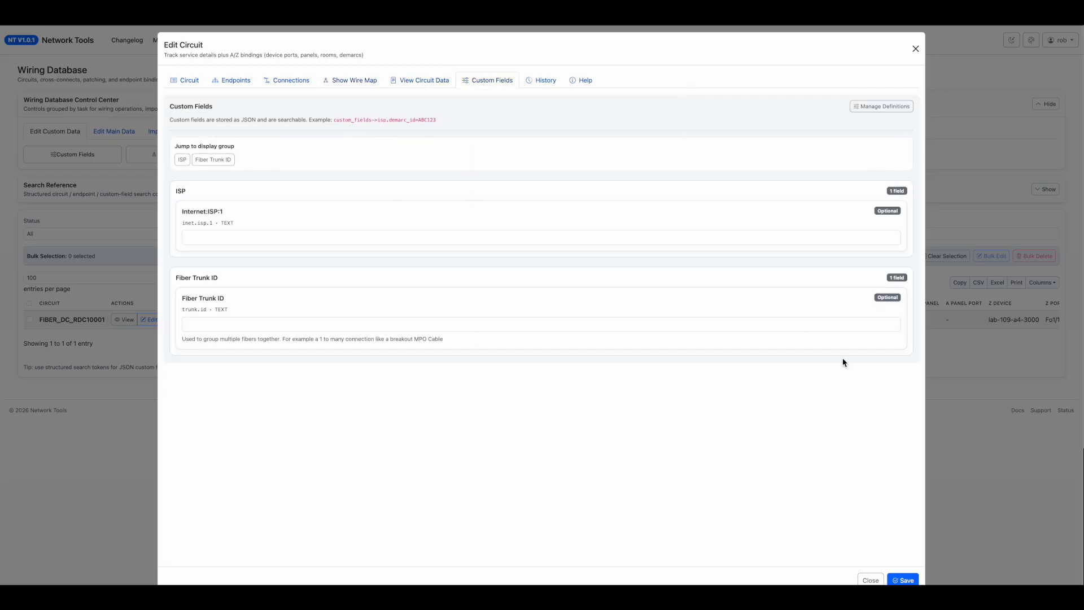
left_click(909, 580)
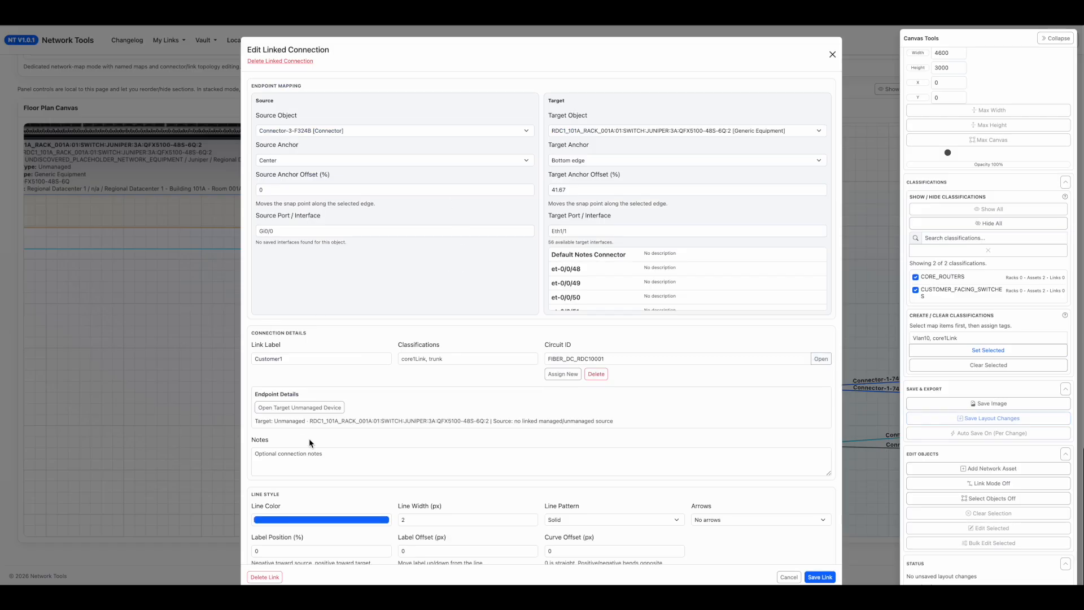
key("Escape")
Inspect the embedded core router diagram and view the inherited asset details of the second MX480 router.
scroll(192, 396, "down", 3)
left_click_drag(165, 294, 445, 493)
left_click_drag(221, 317, 289, 487)
scroll(252, 425, "down", 2)
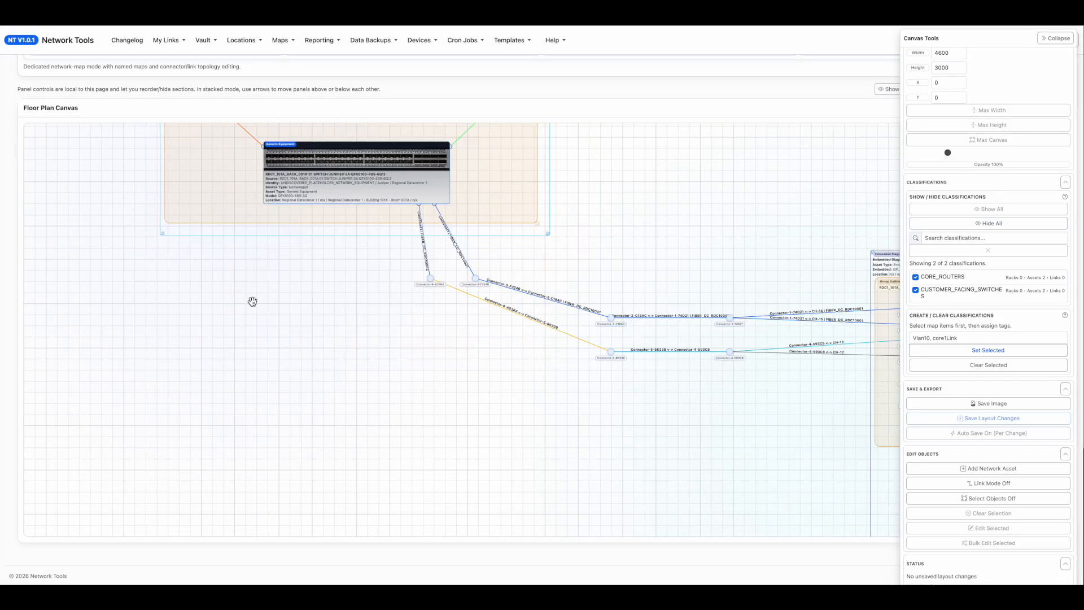
left_click_drag(252, 301, 266, 545)
left_click_drag(649, 288, 556, 430)
left_click_drag(580, 300, 559, 389)
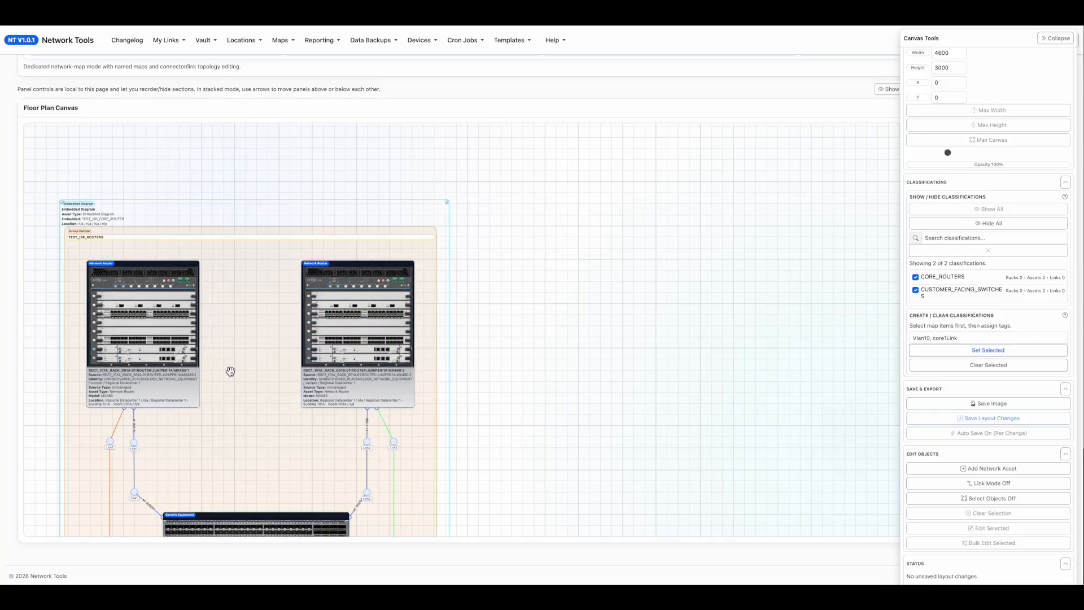
left_click(379, 298)
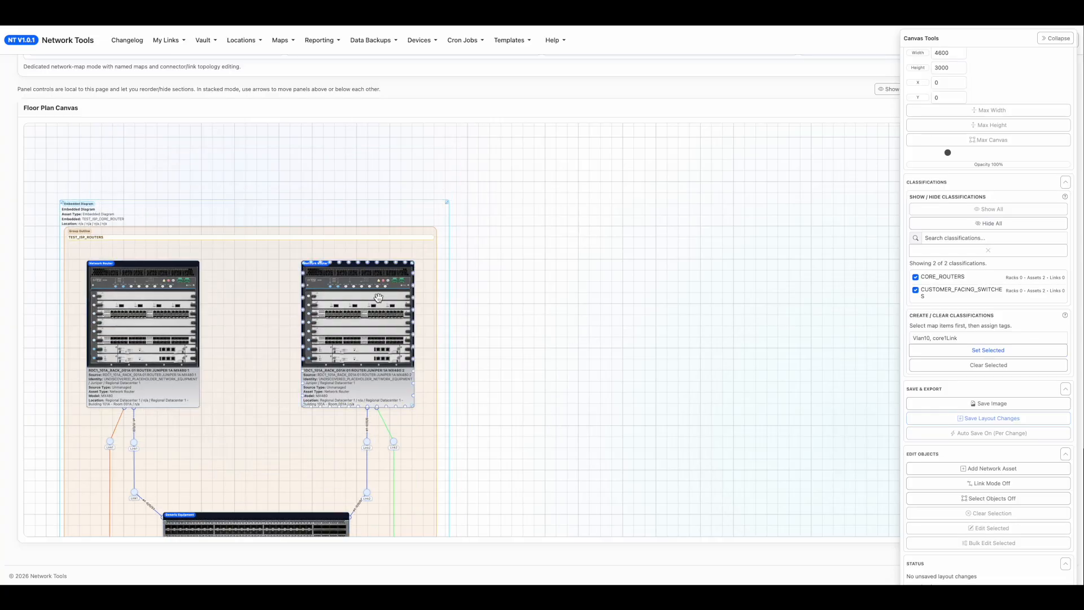
double_click(363, 358)
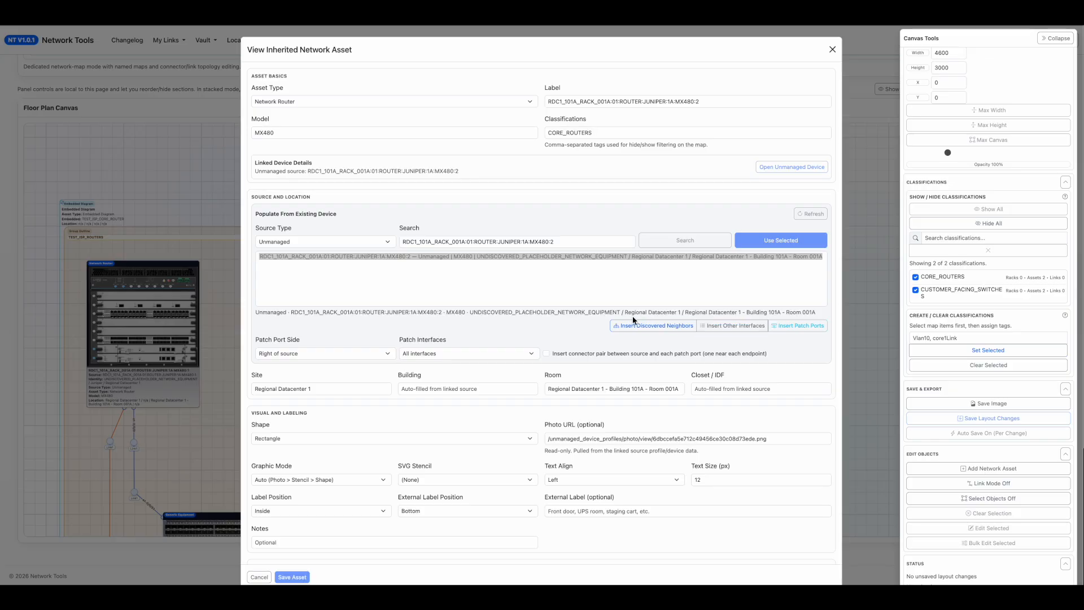
key("Escape")
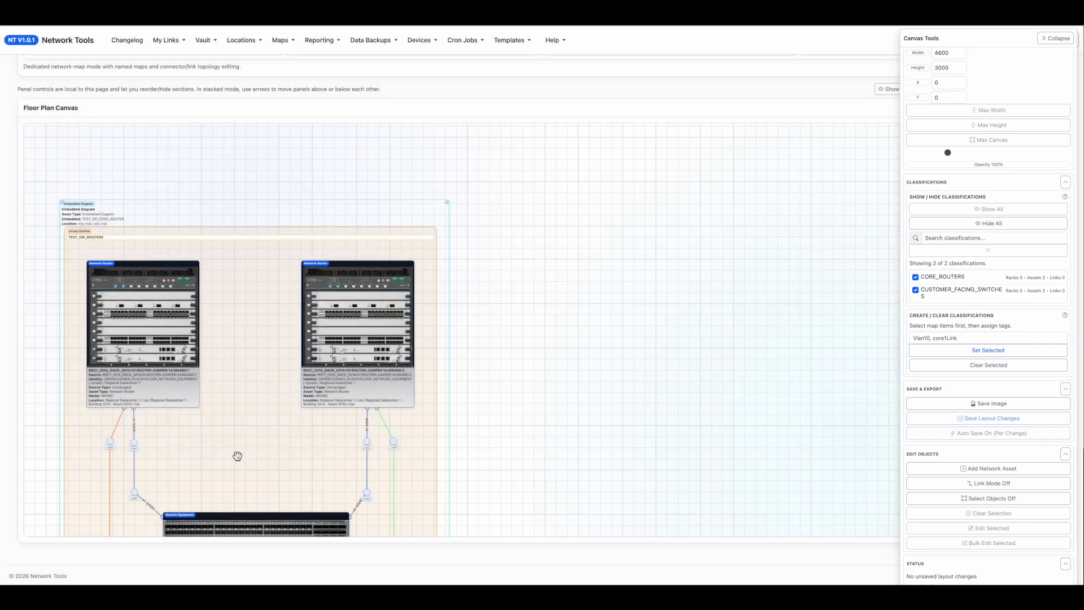
Trace the path from the core routers through the switches and DWDM unit to the field fiber patch panel.
left_click_drag(525, 459, 564, 283)
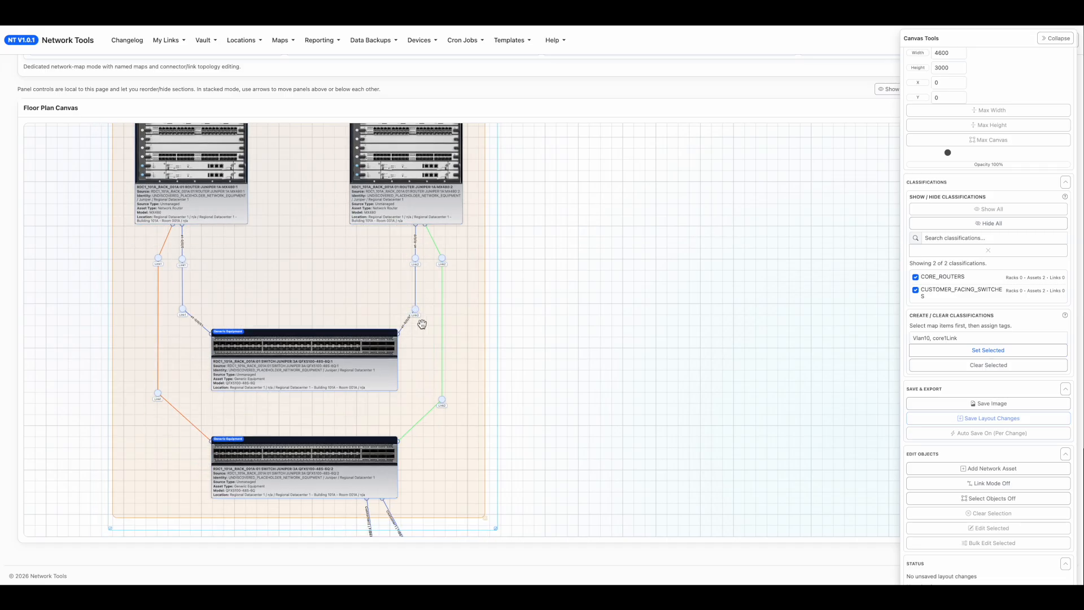
left_click_drag(575, 452, 203, 292)
left_click_drag(648, 305, 342, 213)
left_click_drag(730, 240, 371, 235)
left_click_drag(667, 230, 374, 203)
left_click_drag(775, 219, 891, 197)
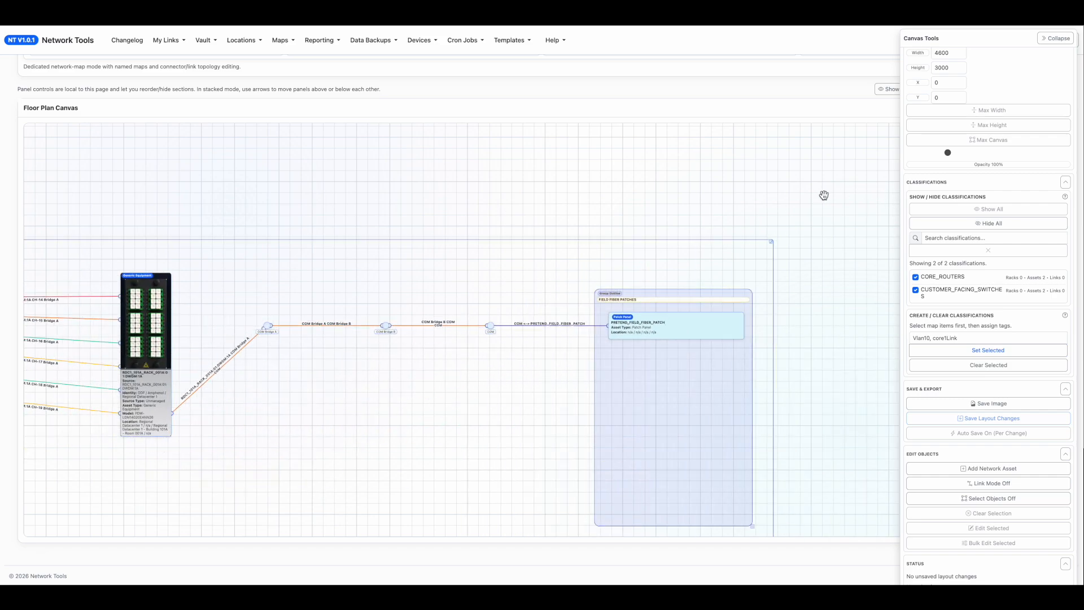